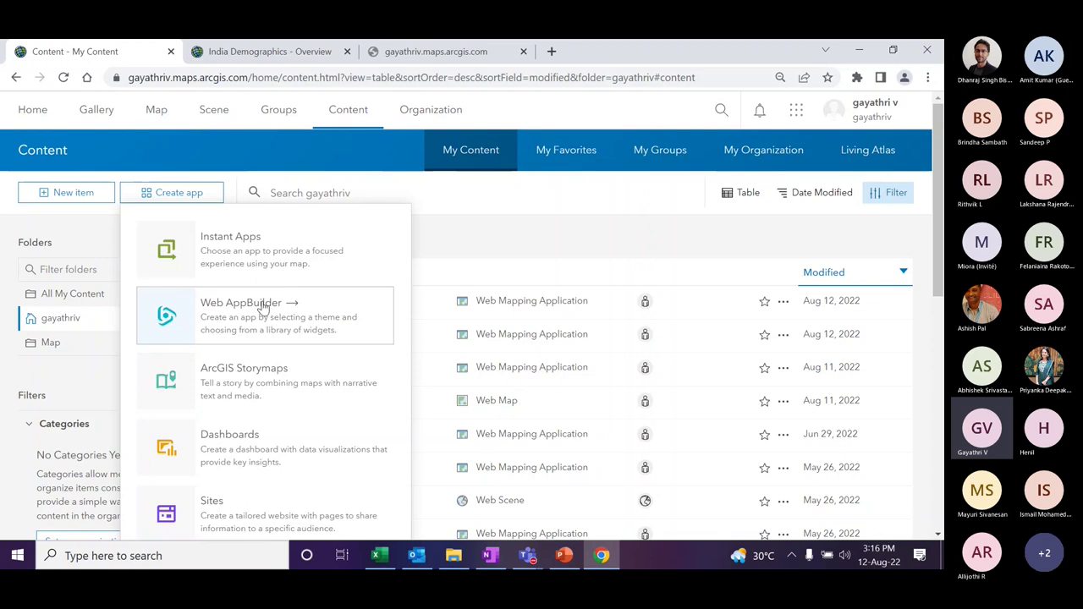
- Start a new 2D Web AppBuilder app and title it Demo_2D
click(233, 309)
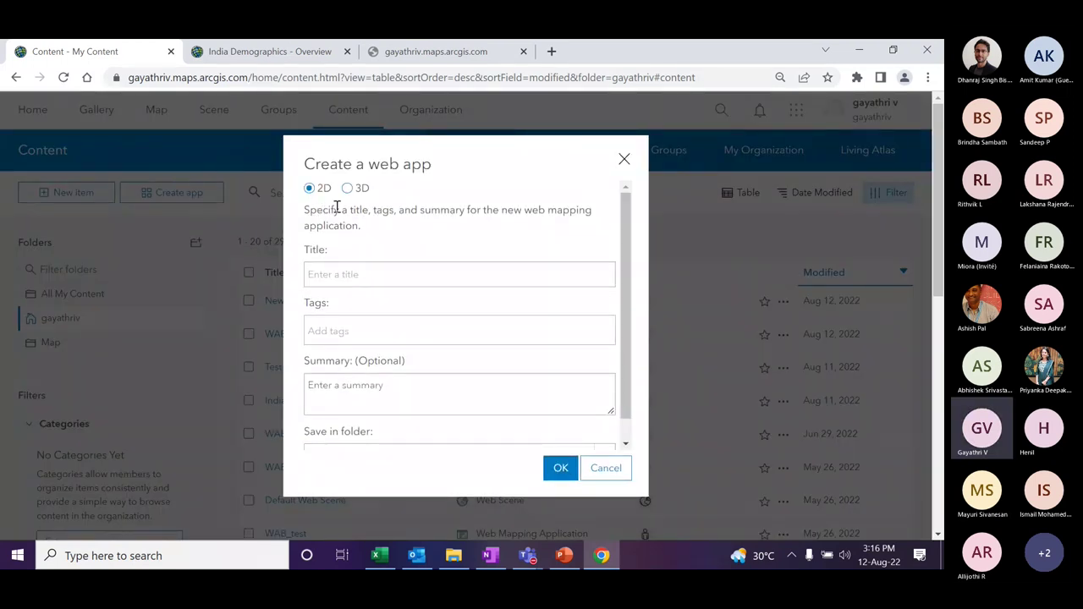
click(363, 270)
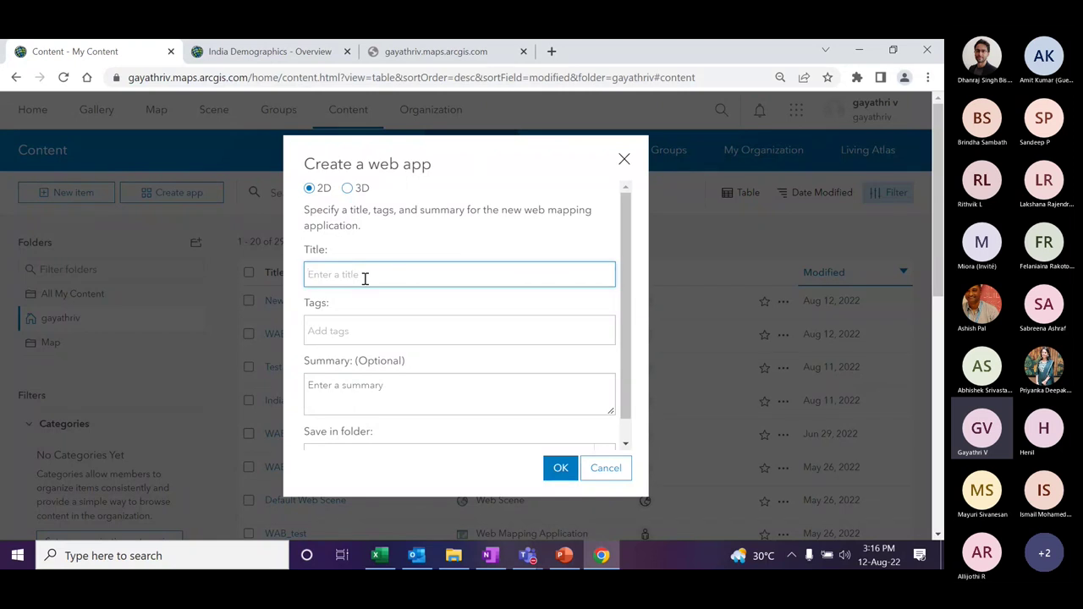
text(DEmo)
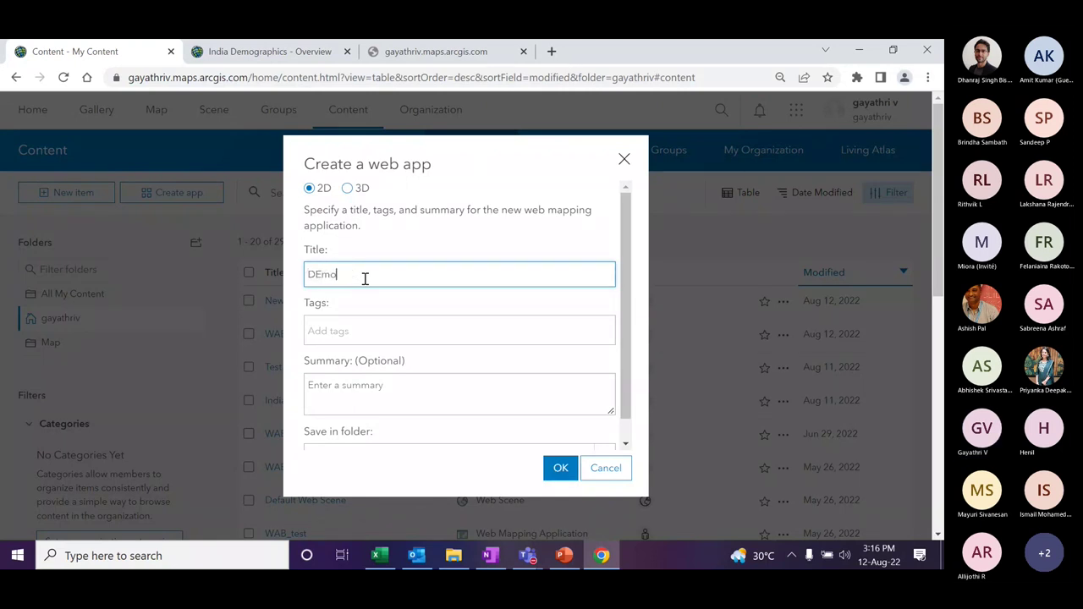
key(BackSpace)
key(BackSpace)
key(BackSpace)
text(emo_)
text(@D)
key(BackSpace)
key(BackSpace)
text(2D)
- Add the existing tag test to the new web app and create it
click(372, 319)
click(374, 329)
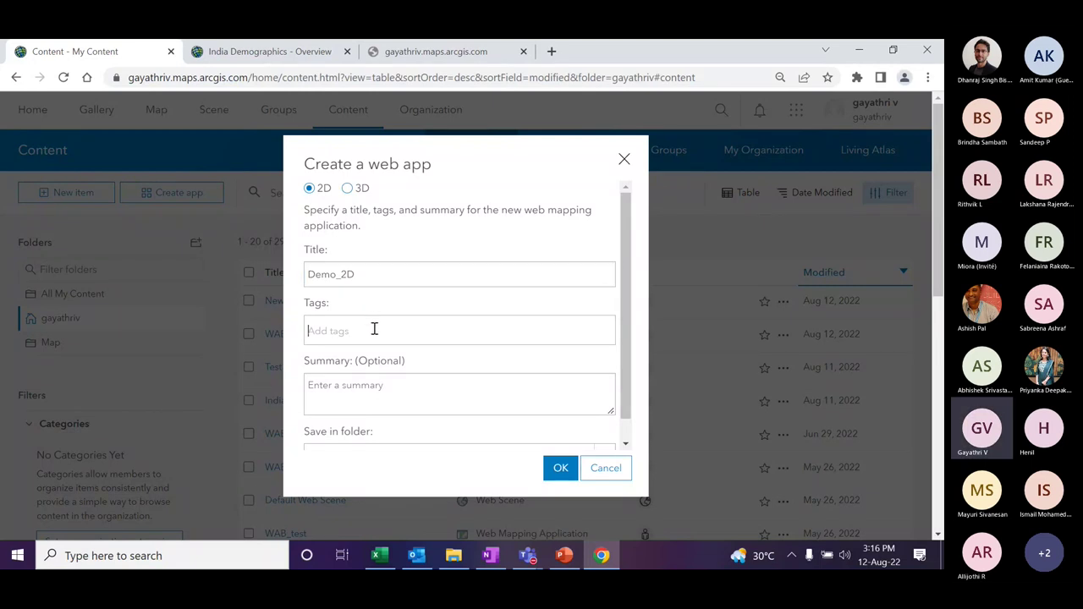
text(test)
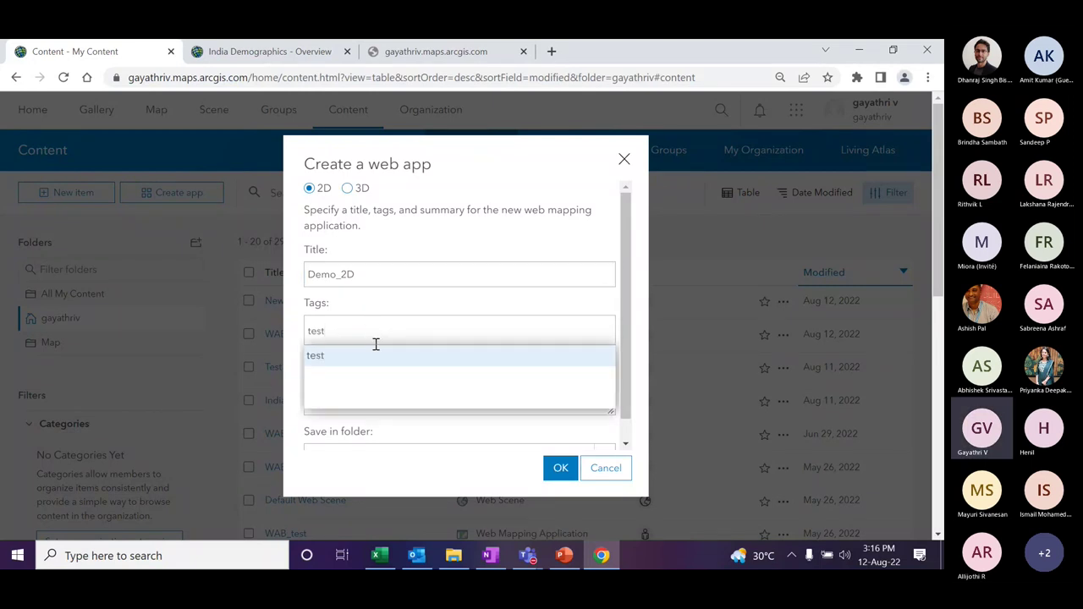
click(377, 356)
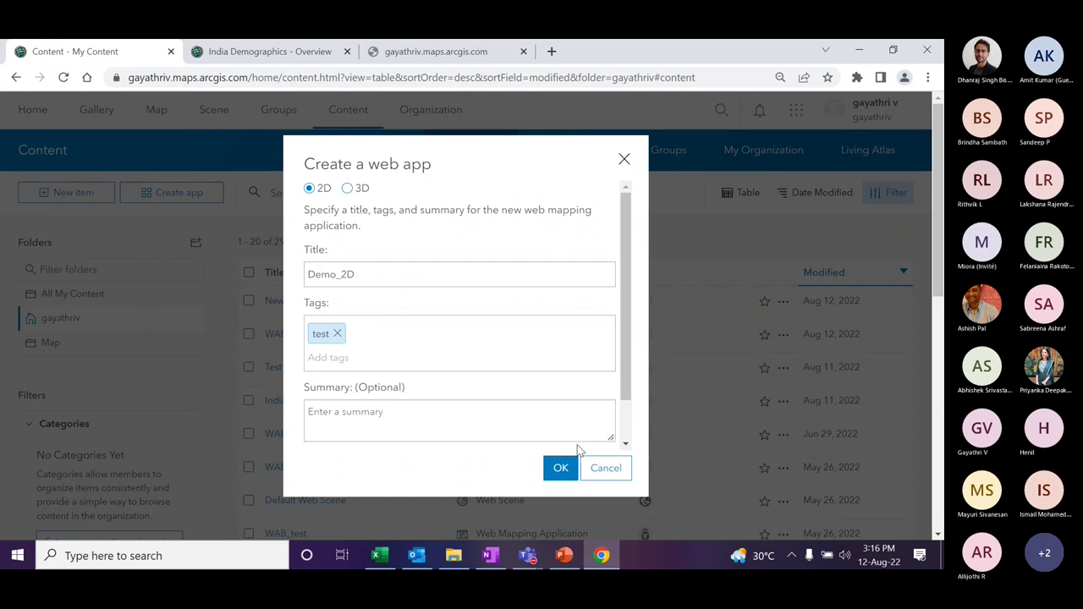
click(562, 467)
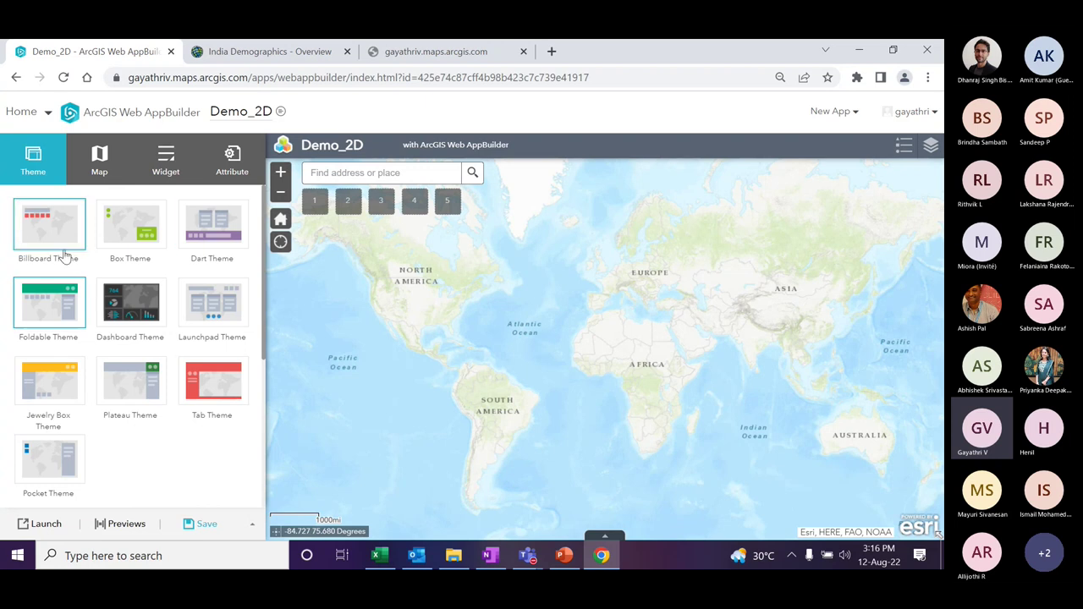
- Try the Box Theme on the app, return to the Foldable Theme and review its style and layout options
click(136, 237)
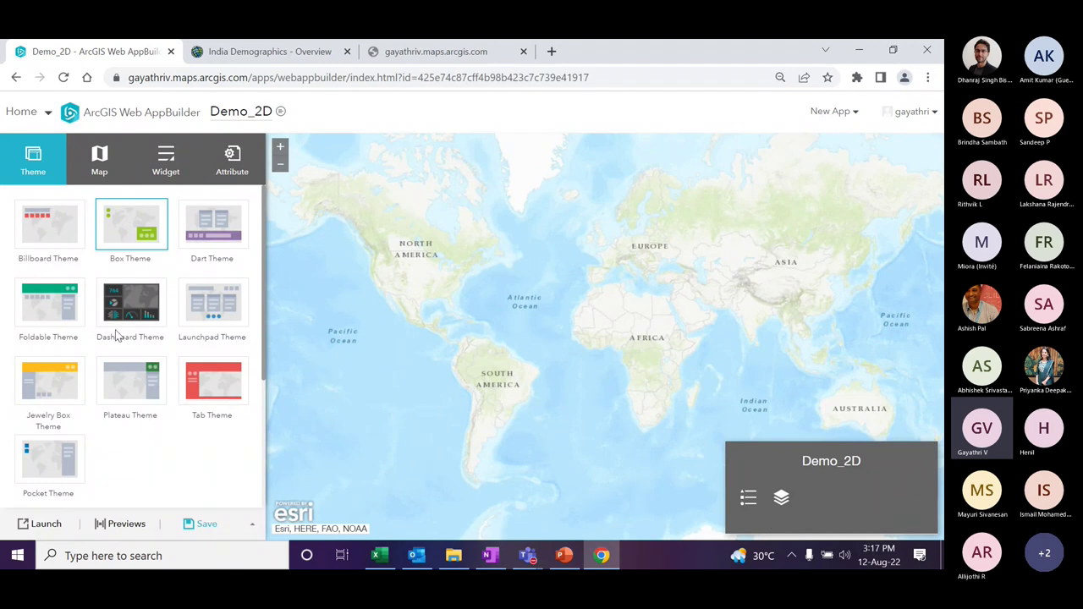
click(40, 310)
scroll(51, 321, down, 3)
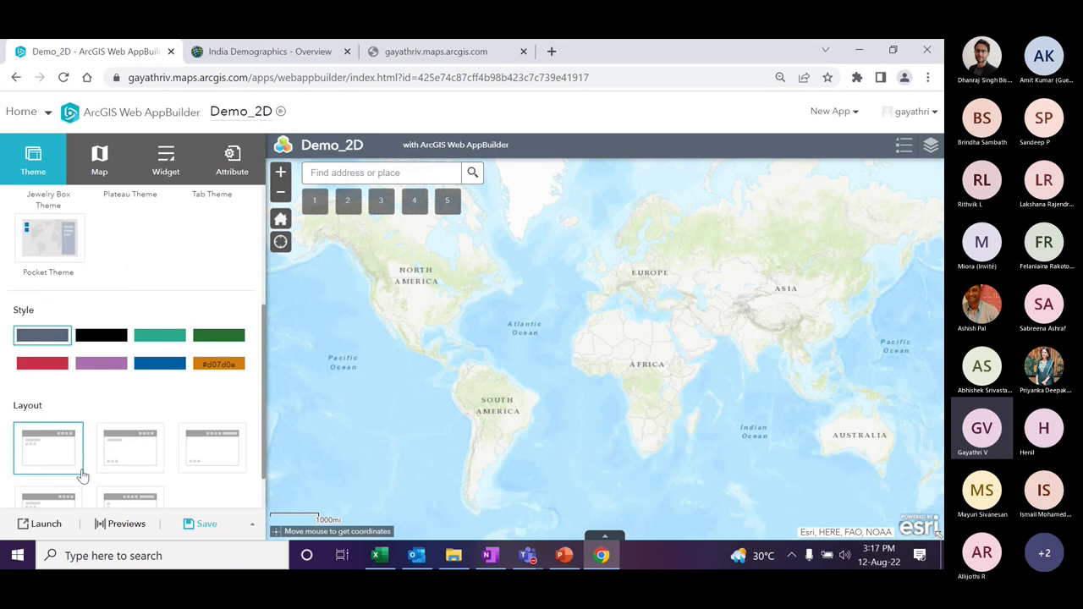
scroll(82, 473, down, 1)
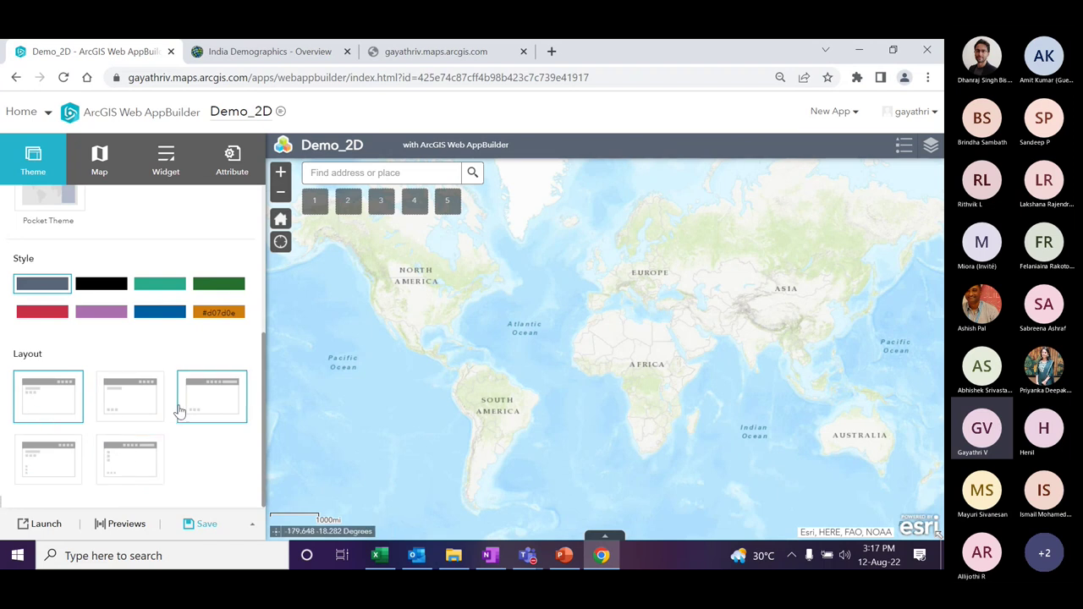
- View the web maps available in My Content for the app, leaving the current map selected
click(95, 185)
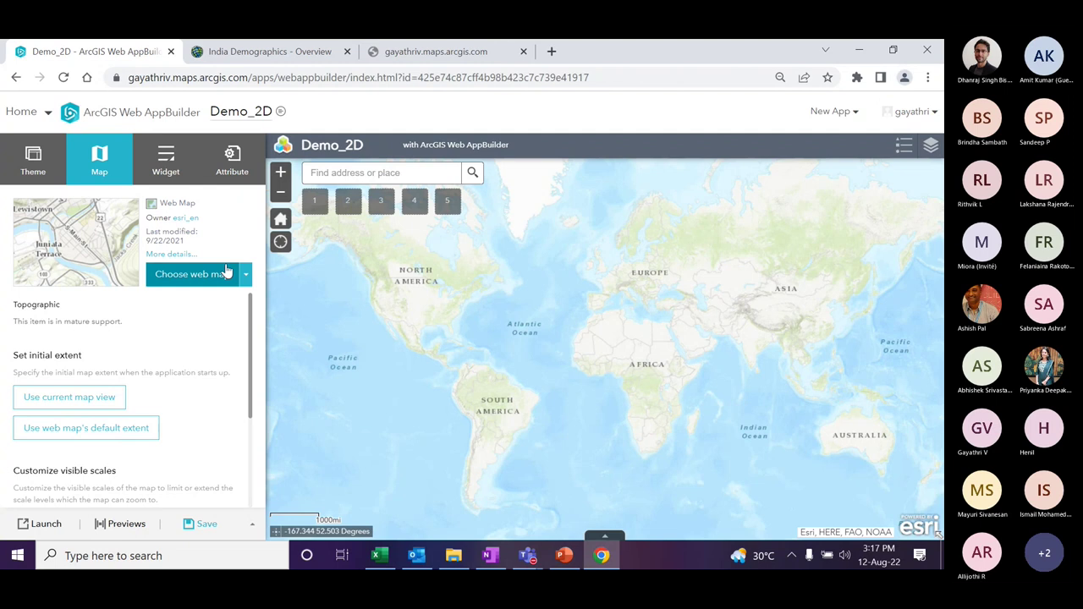
click(191, 280)
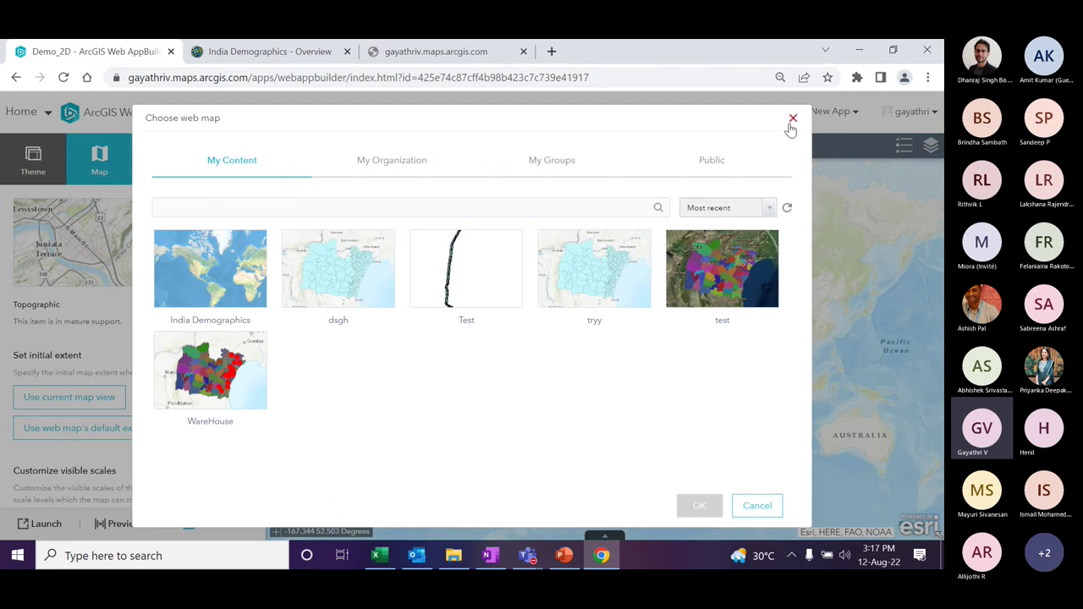
click(792, 119)
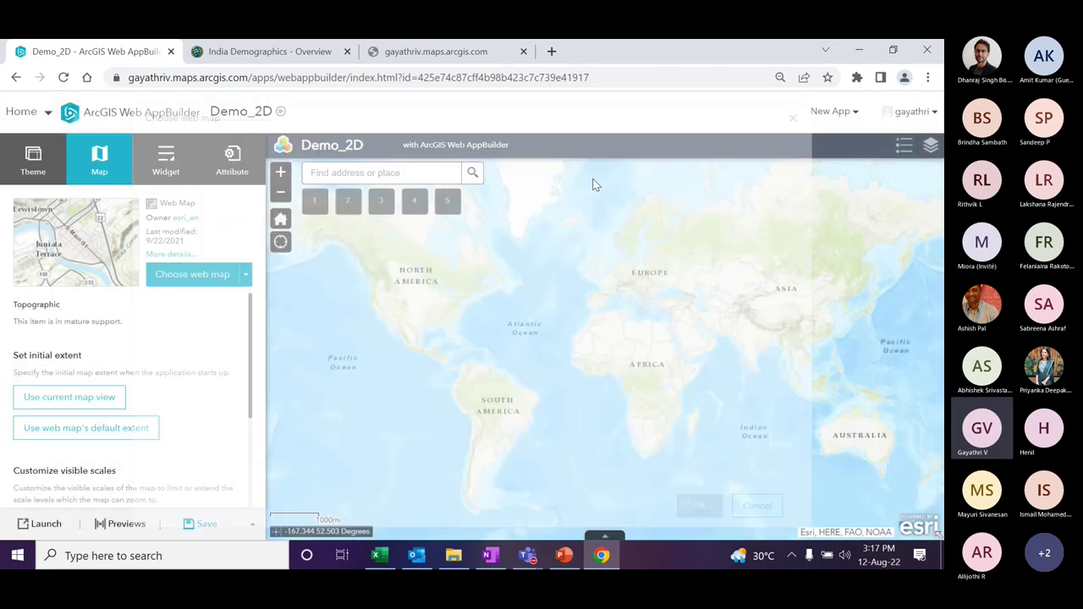
- Open the editor for creating a new map, view its options for adding layers and close it
click(246, 274)
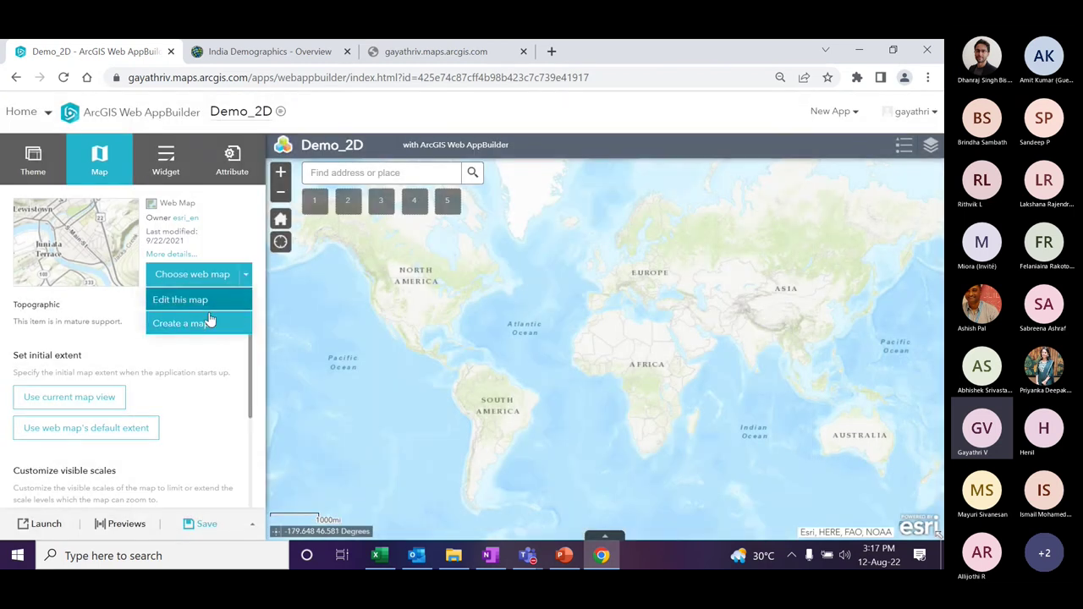
click(214, 326)
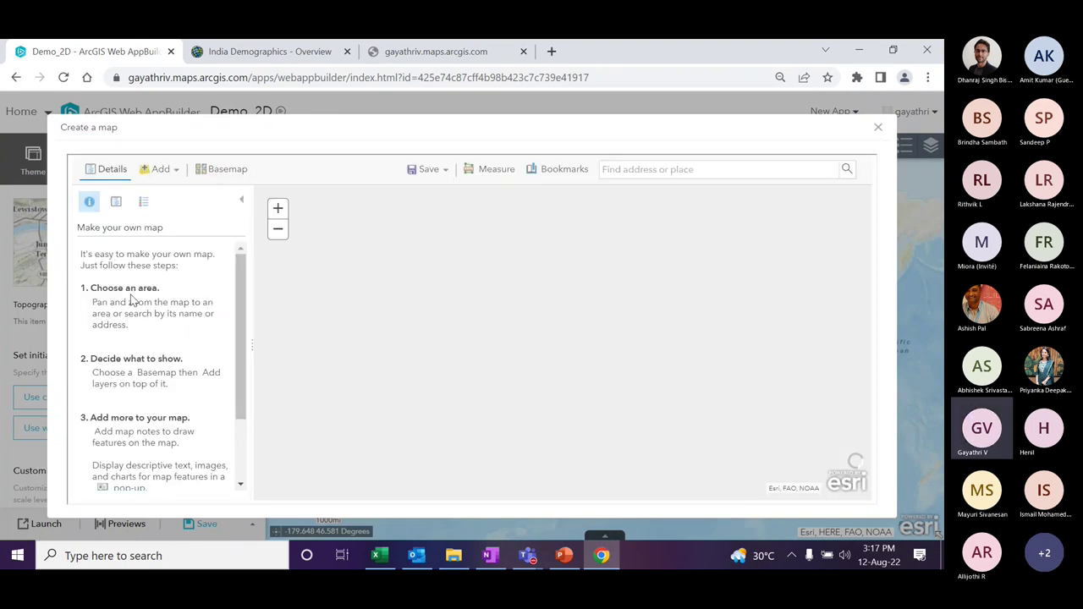
click(174, 170)
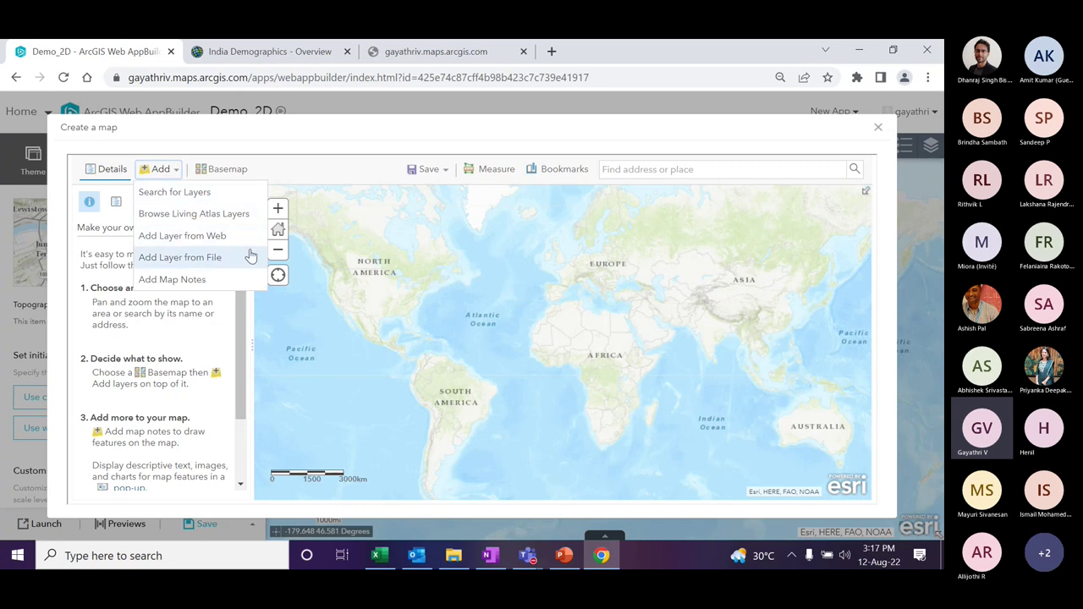
click(880, 133)
- Choose the India Demographics web map from My Content as the app's map
mouse_move(216, 274)
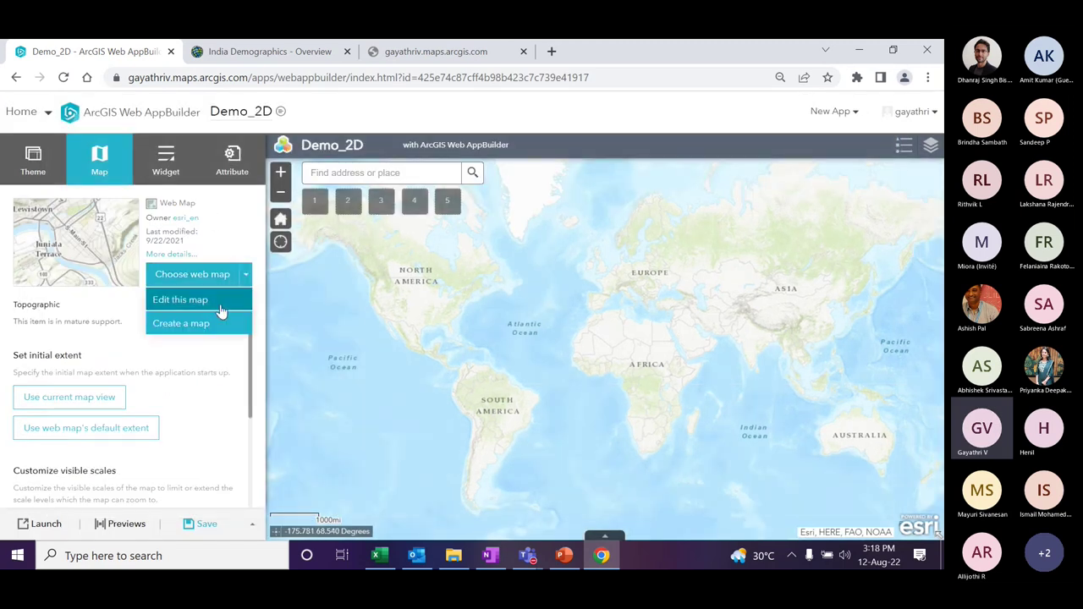
click(195, 278)
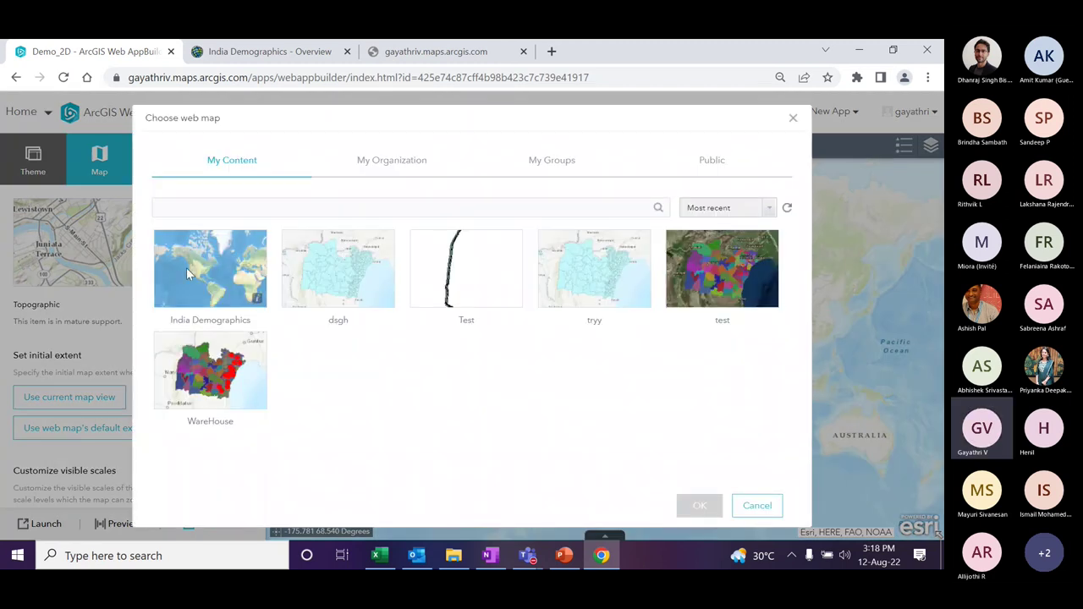
click(186, 268)
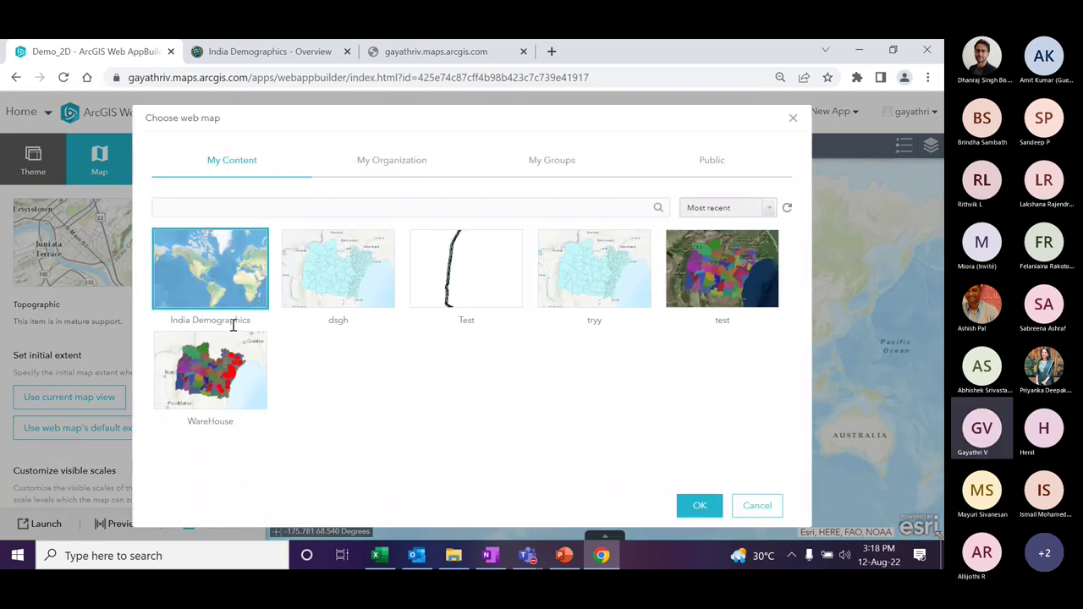
click(697, 505)
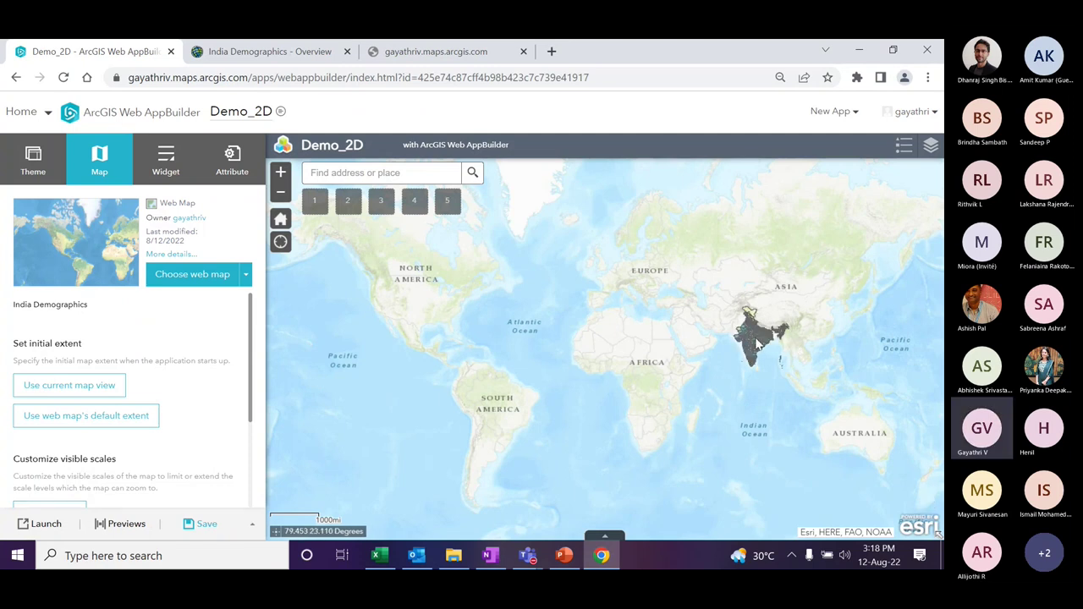
scroll(756, 340, up, 1)
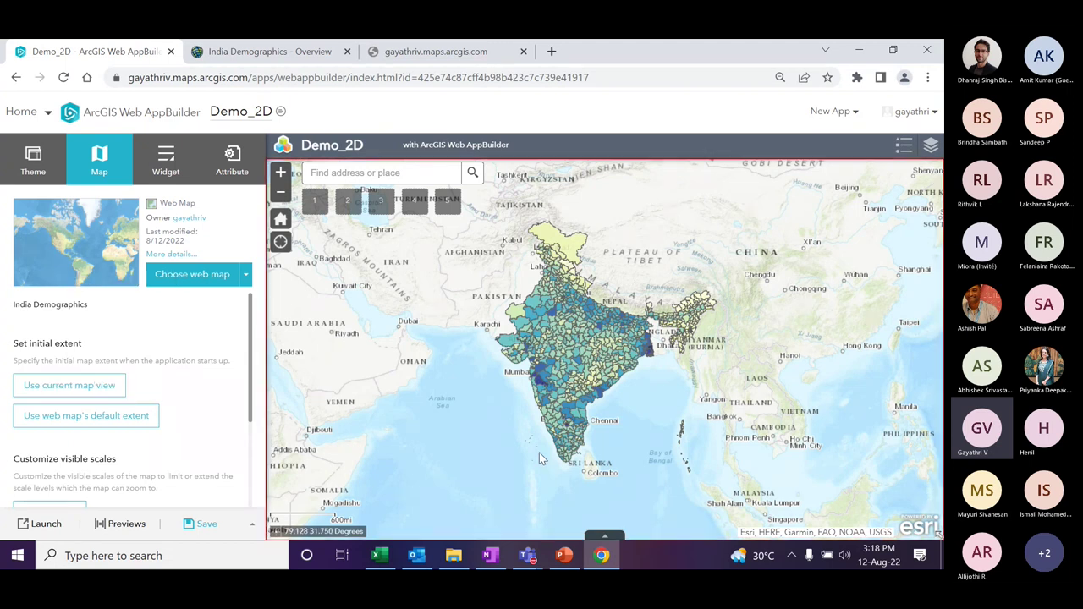
- Turn on the Extent Navigate widget for the app
click(177, 181)
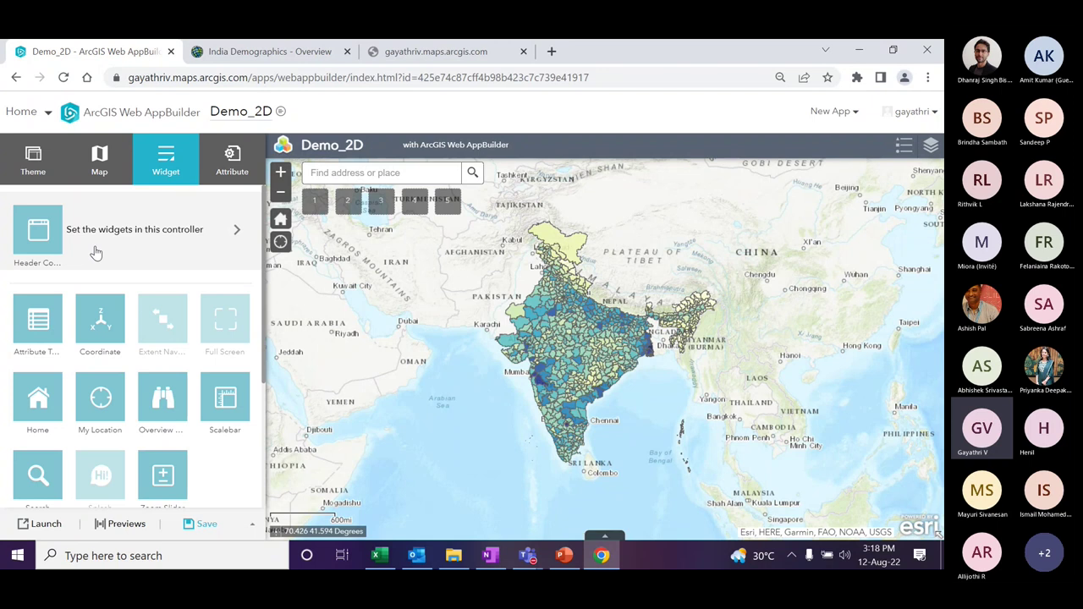
scroll(115, 449, down, 2)
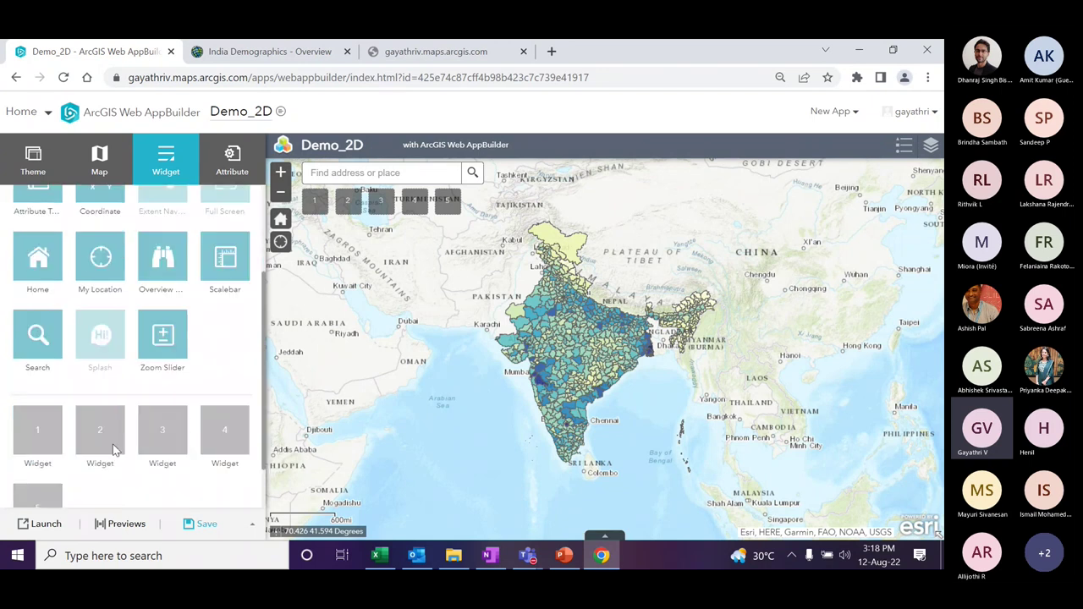
scroll(115, 449, up, 1)
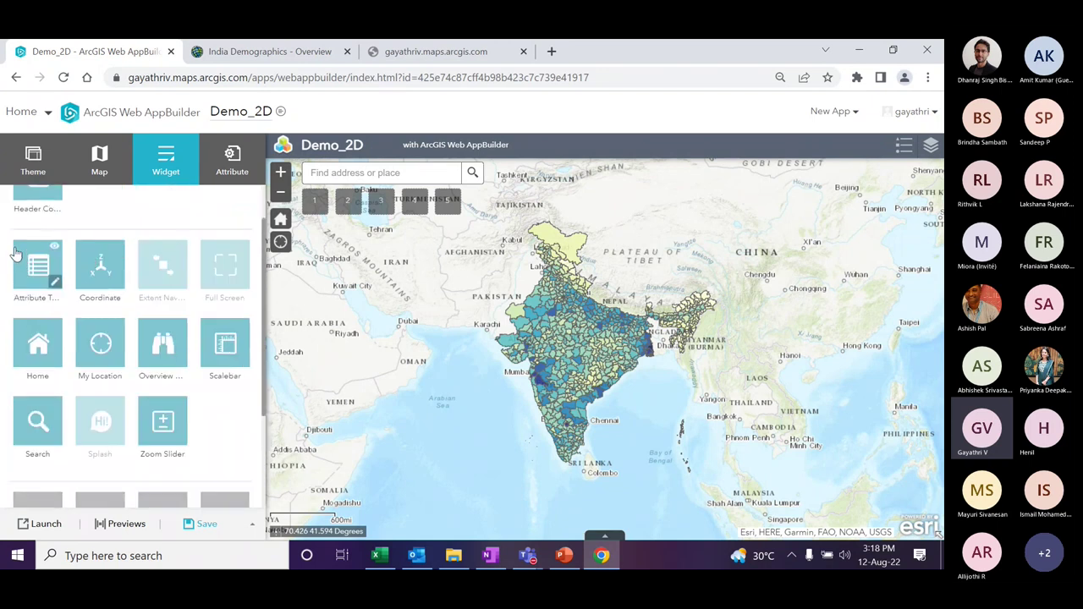
click(180, 252)
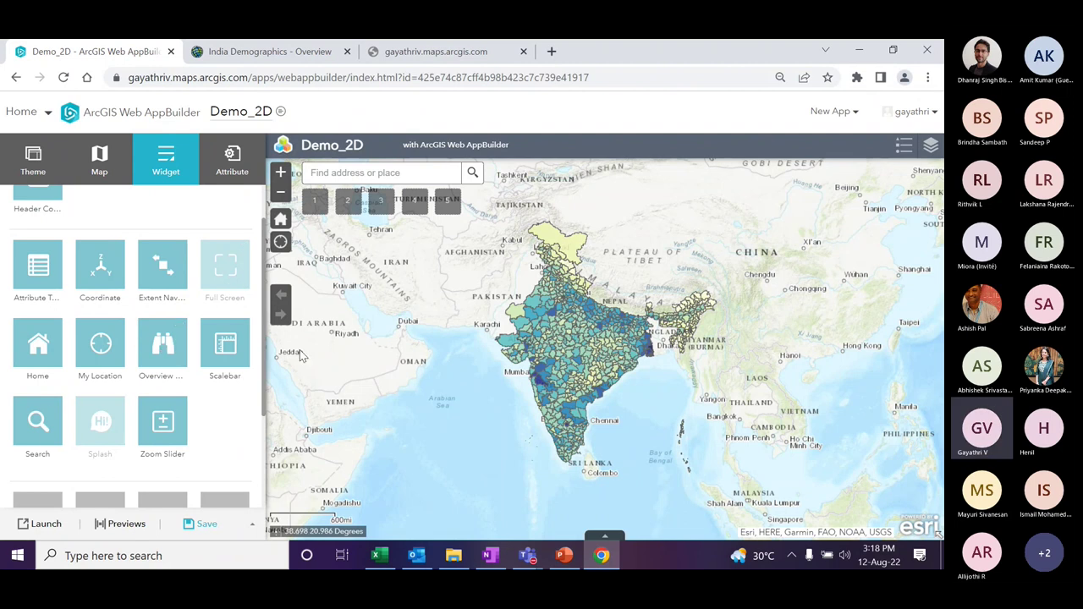
- Add a Basemap Gallery widget to the Header Controller, keeping it synchronized with the organization's basemap setting
scroll(118, 413, up, 1)
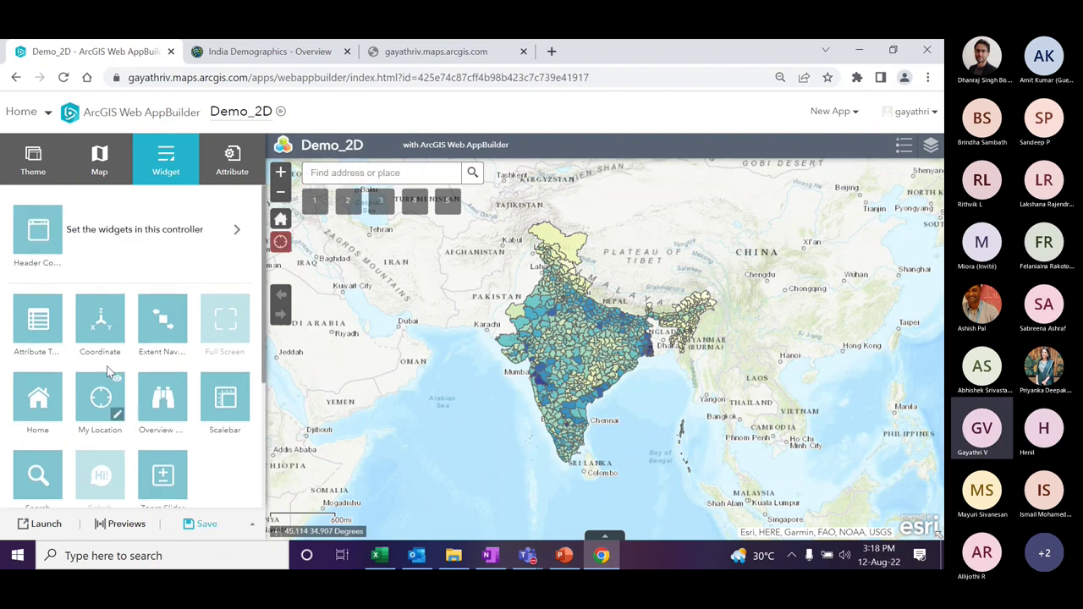
click(99, 245)
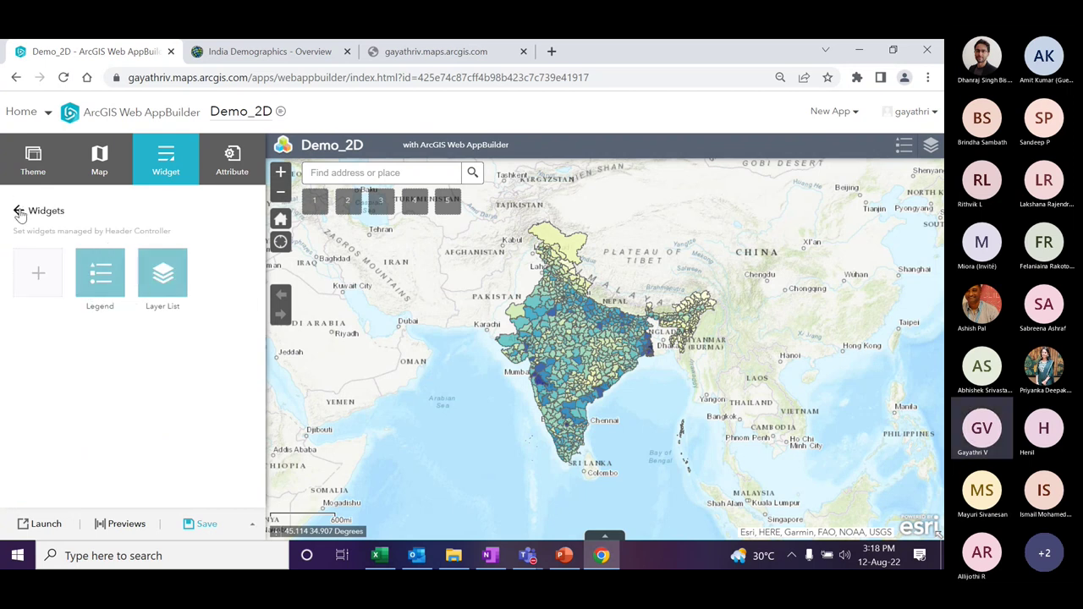
click(38, 274)
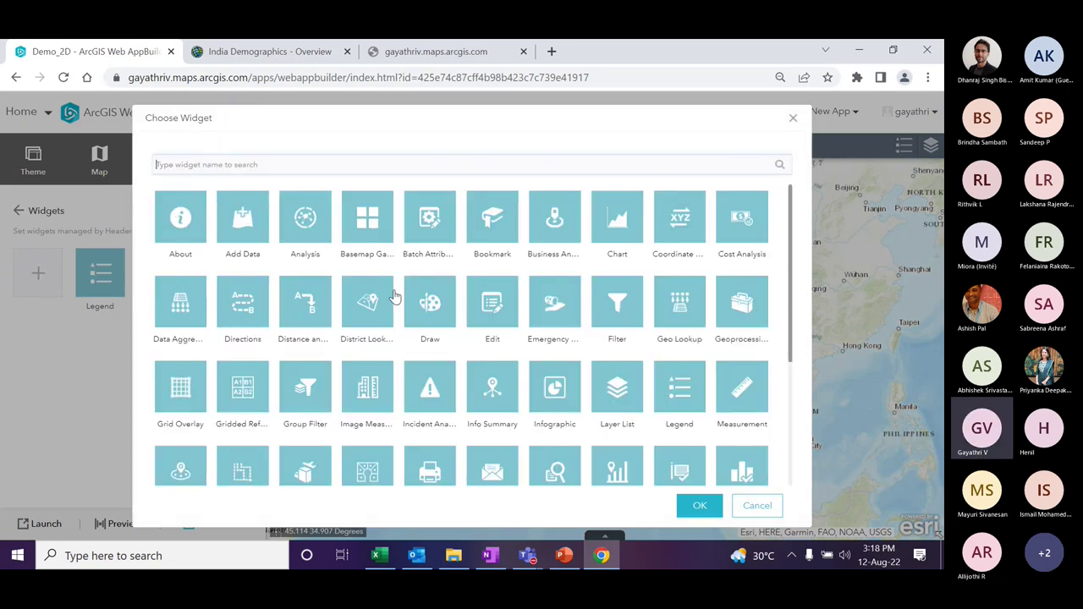
scroll(558, 313, down, 3)
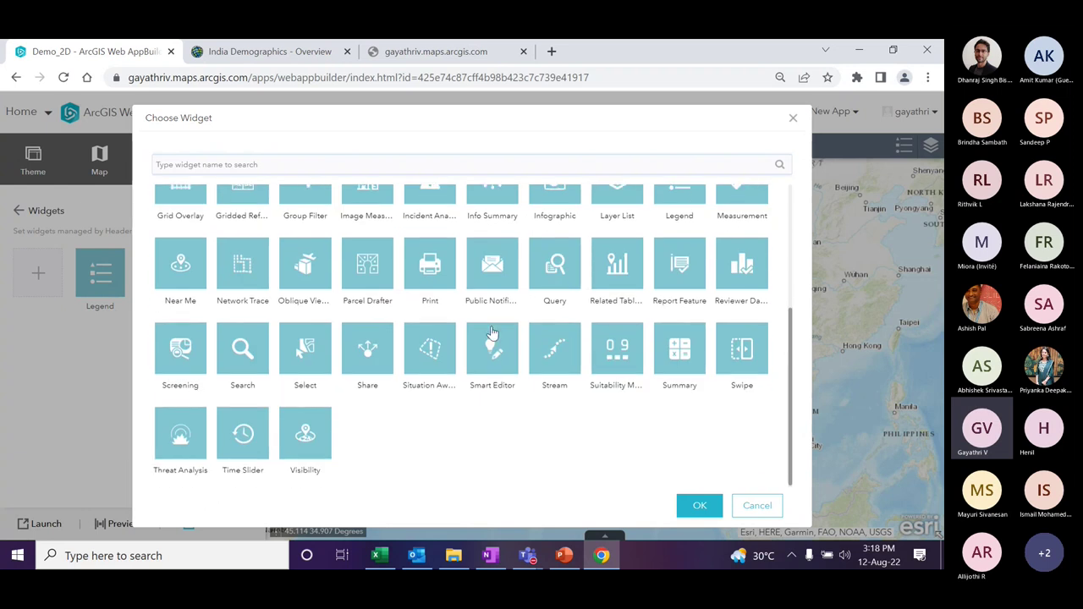
scroll(423, 288, up, 5)
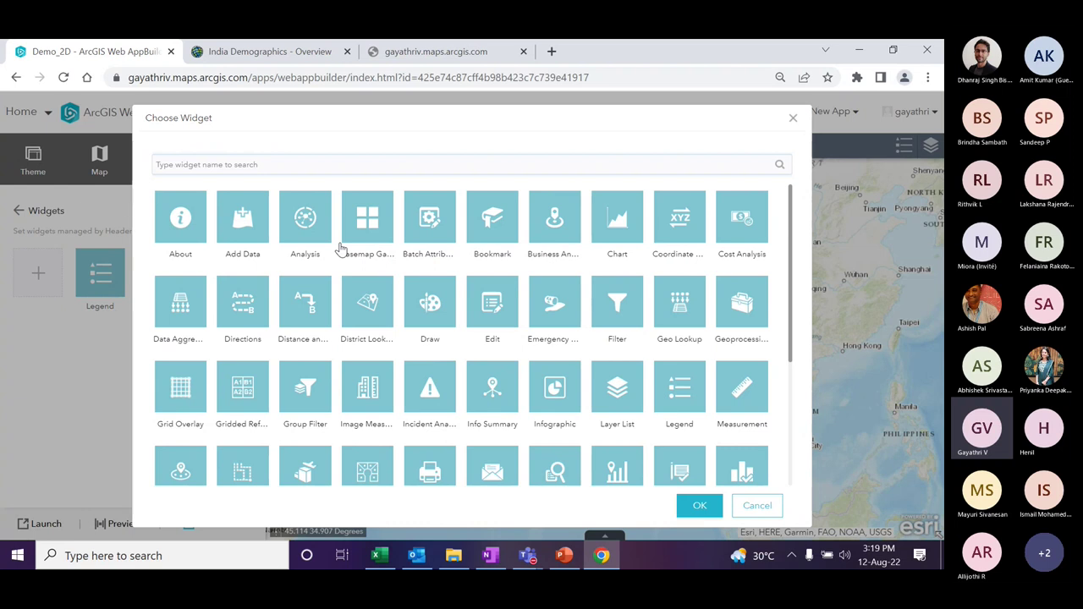
click(363, 222)
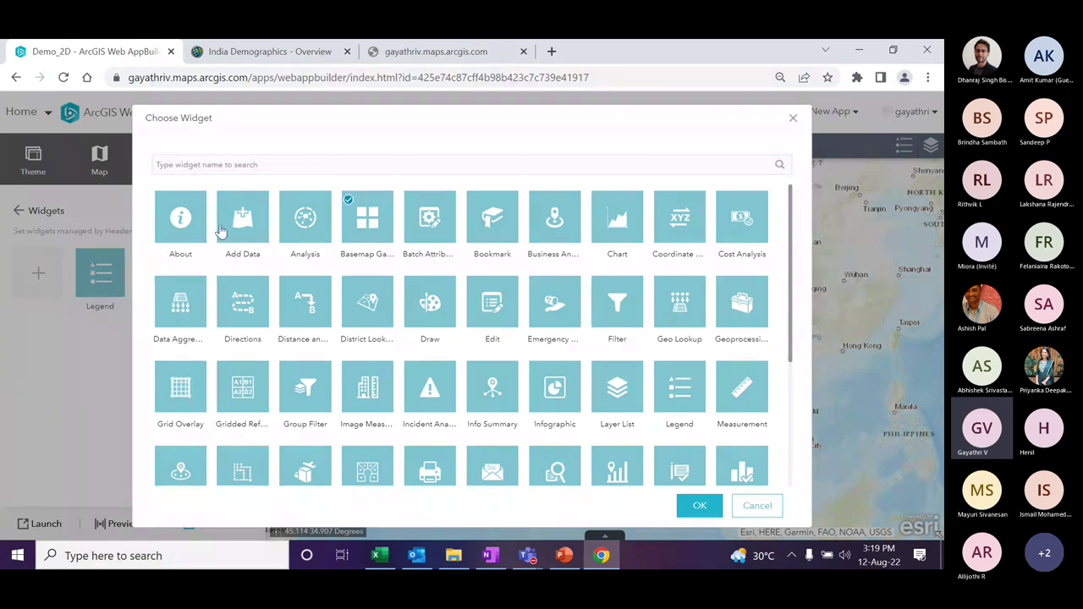
click(693, 506)
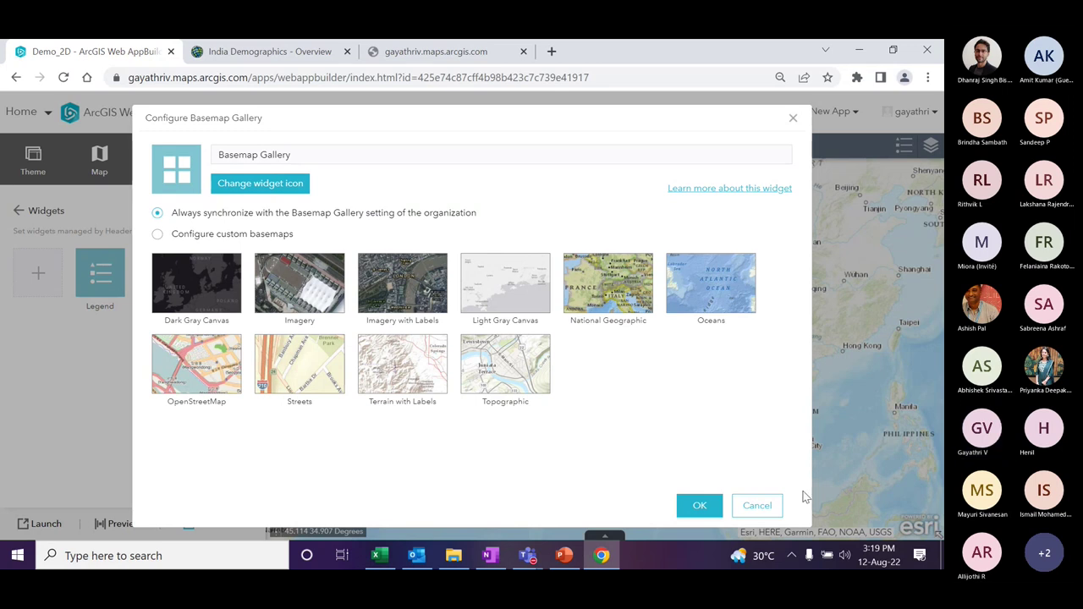
click(700, 506)
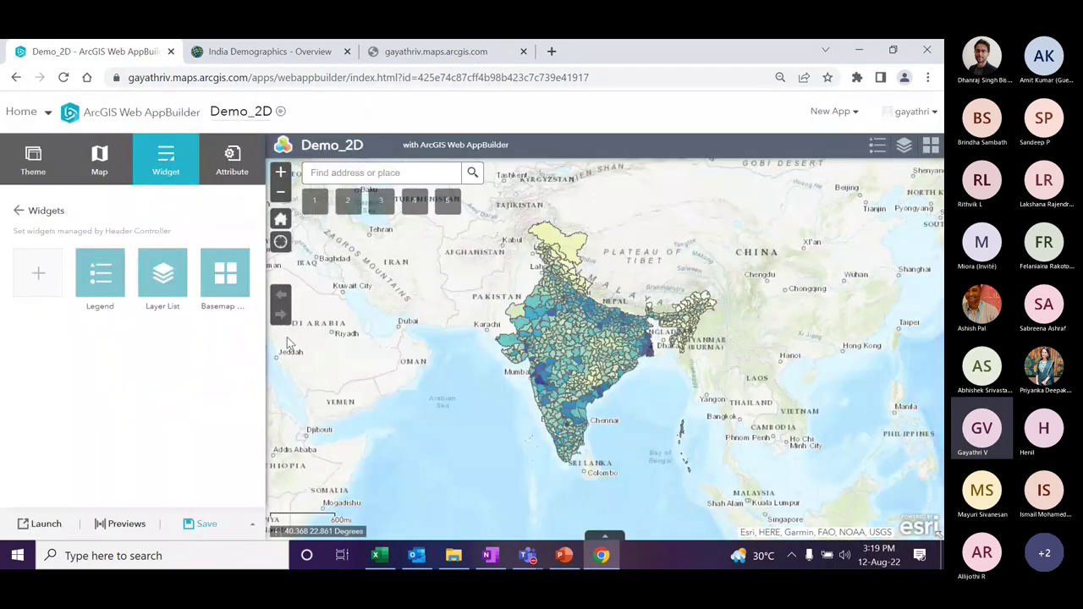
- Switch the map preview to the Imagery basemap using the new Basemap Gallery widget
click(930, 147)
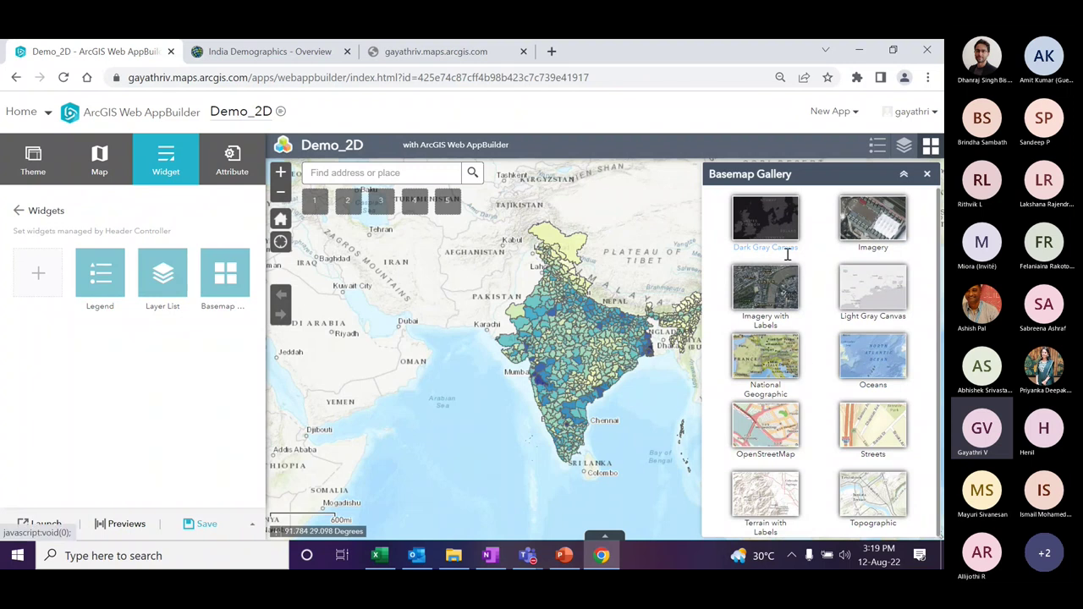
click(878, 225)
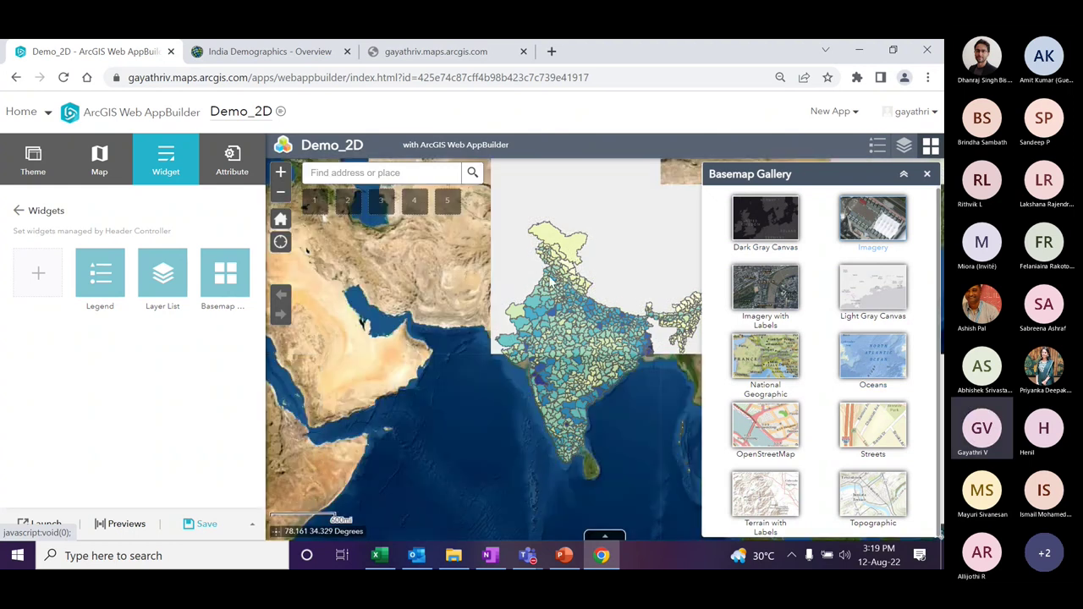
- Switch the map preview to the Topographic basemap and close the Basemap Gallery
scroll(593, 317, up, 1)
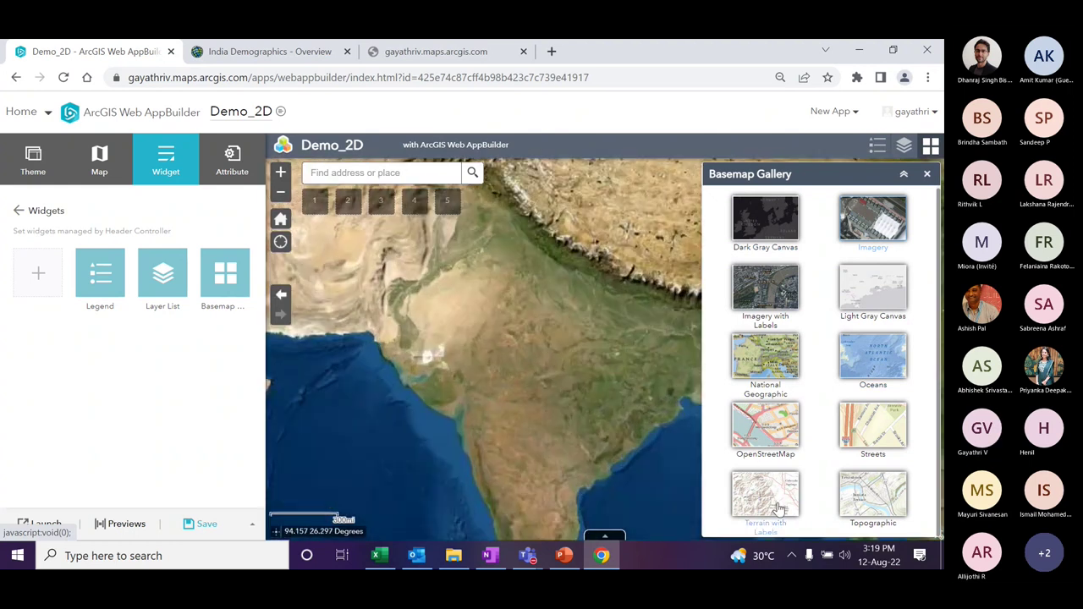
click(872, 495)
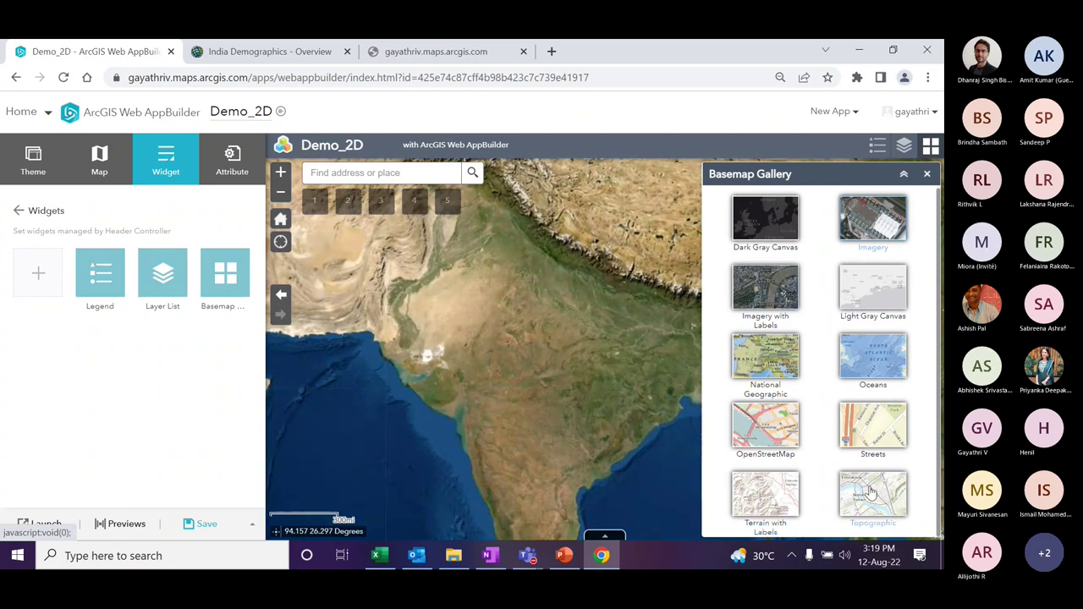
click(927, 173)
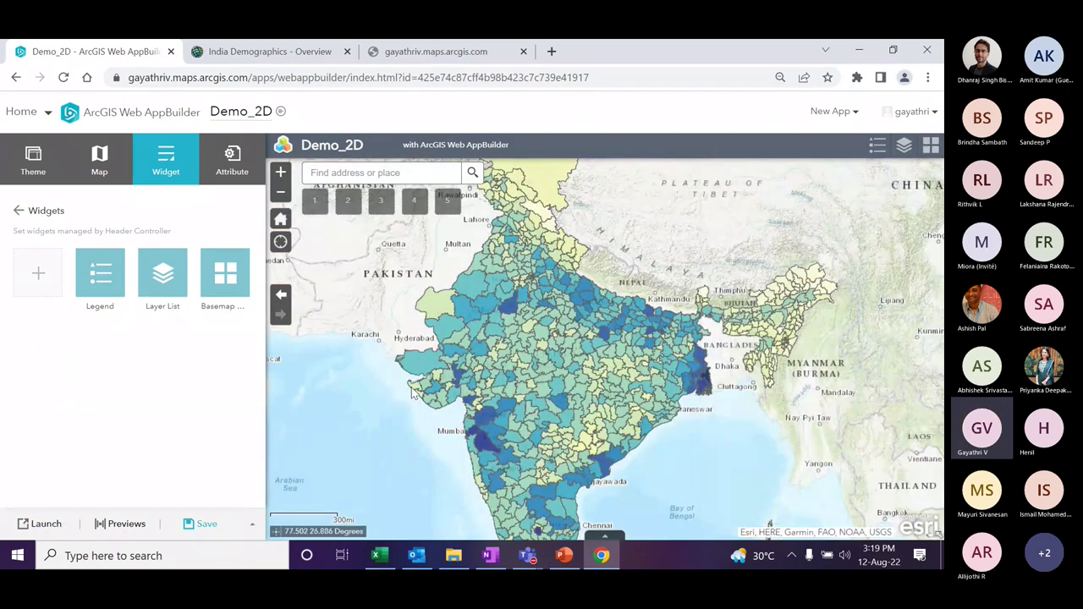
- Add a Query widget to the Header Controller
click(41, 270)
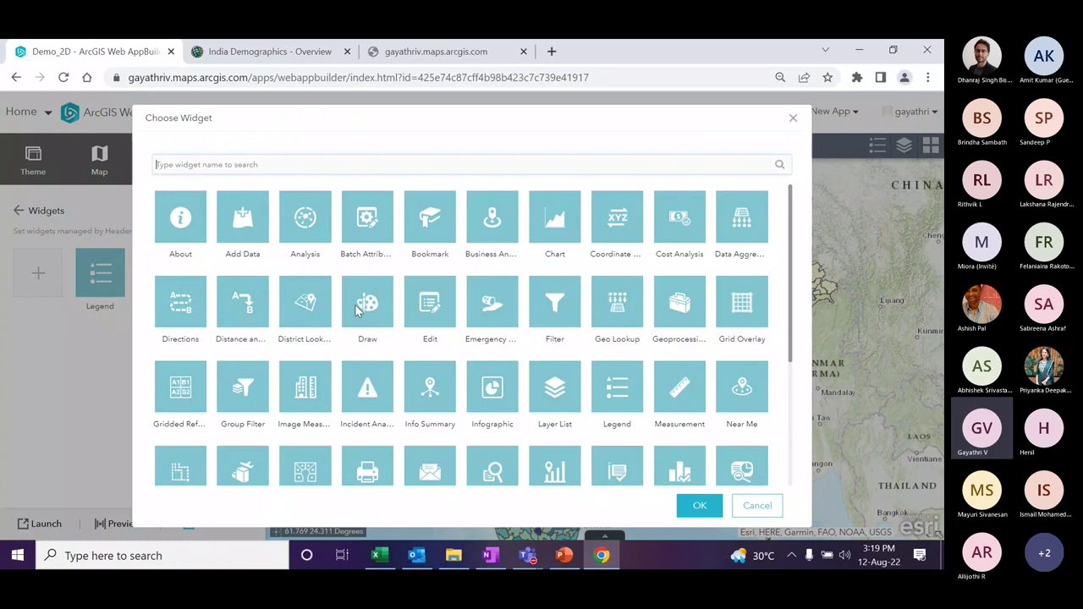
scroll(495, 372, down, 3)
click(495, 269)
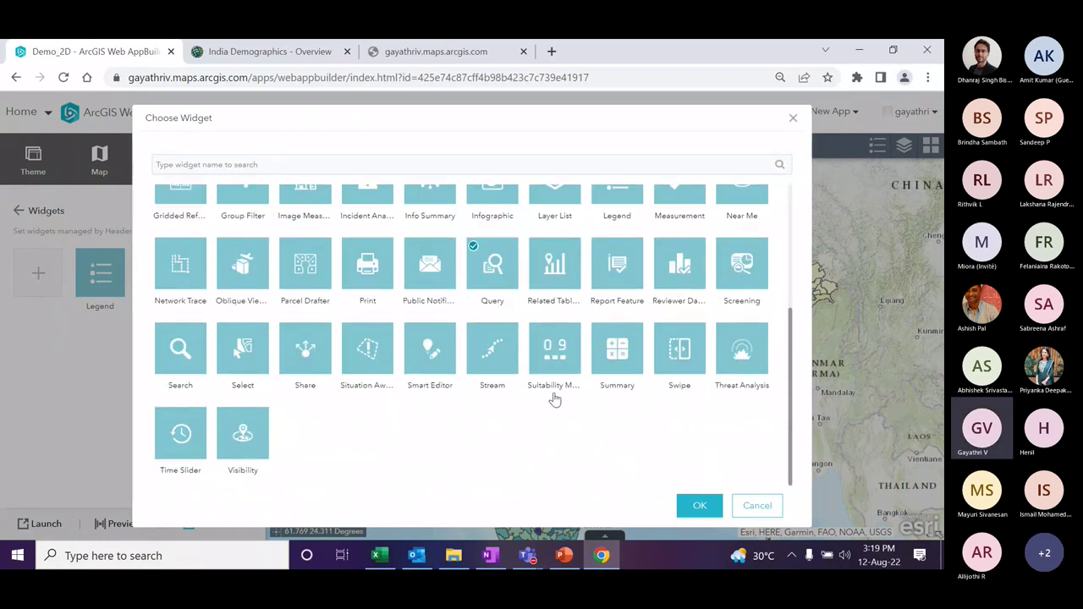
click(699, 505)
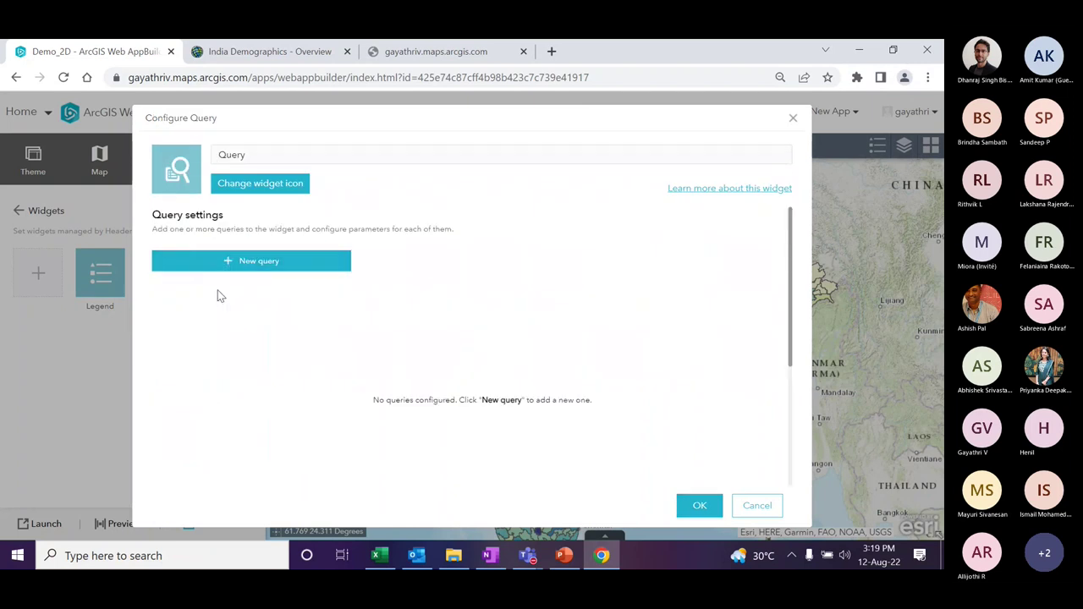
- Create a new query in the Query widget using the map's India: District Demographics layer as its data source
click(232, 264)
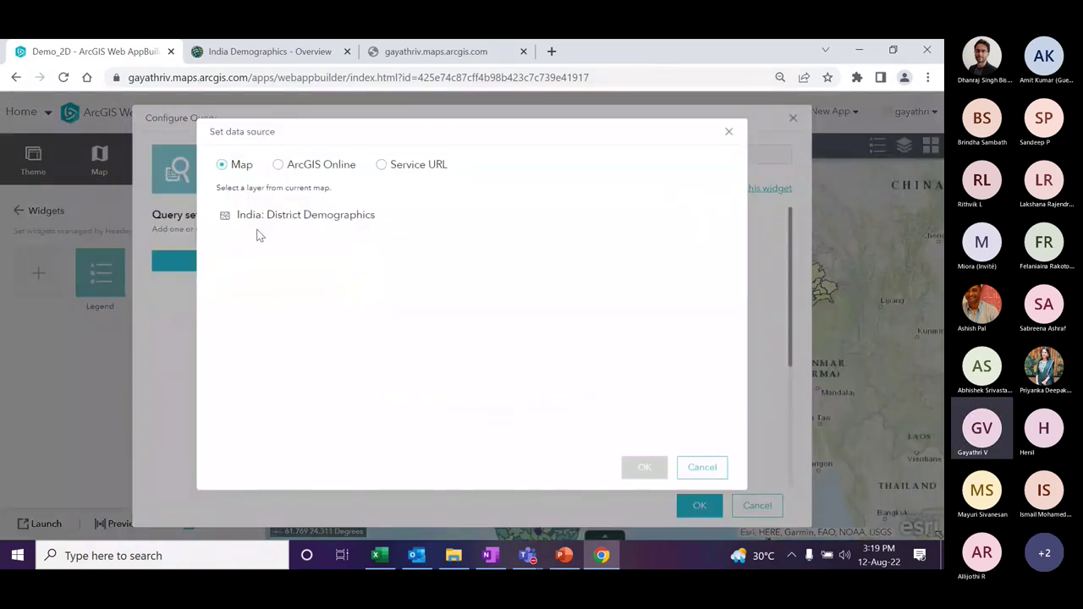
click(261, 219)
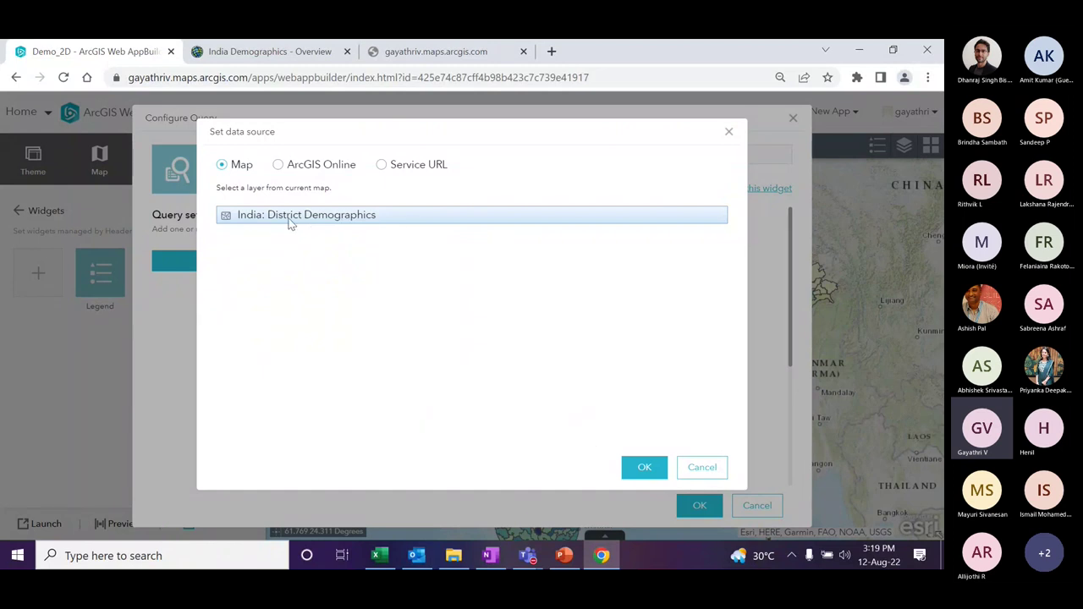
click(647, 472)
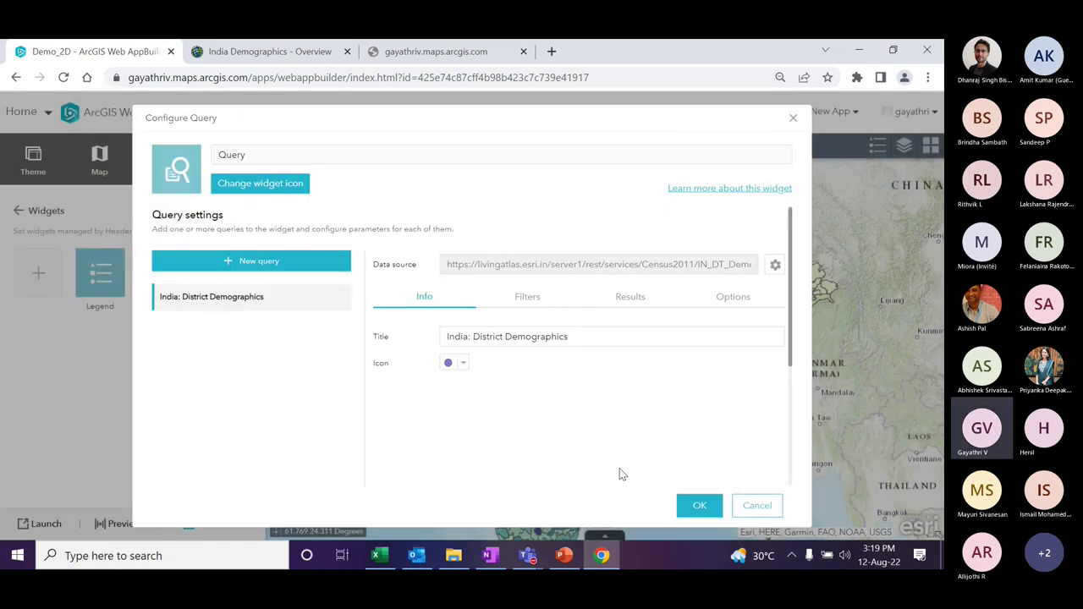
- Define a query filter expression on the State field with the "is" operator and Unique input type, asking end users for values
click(526, 300)
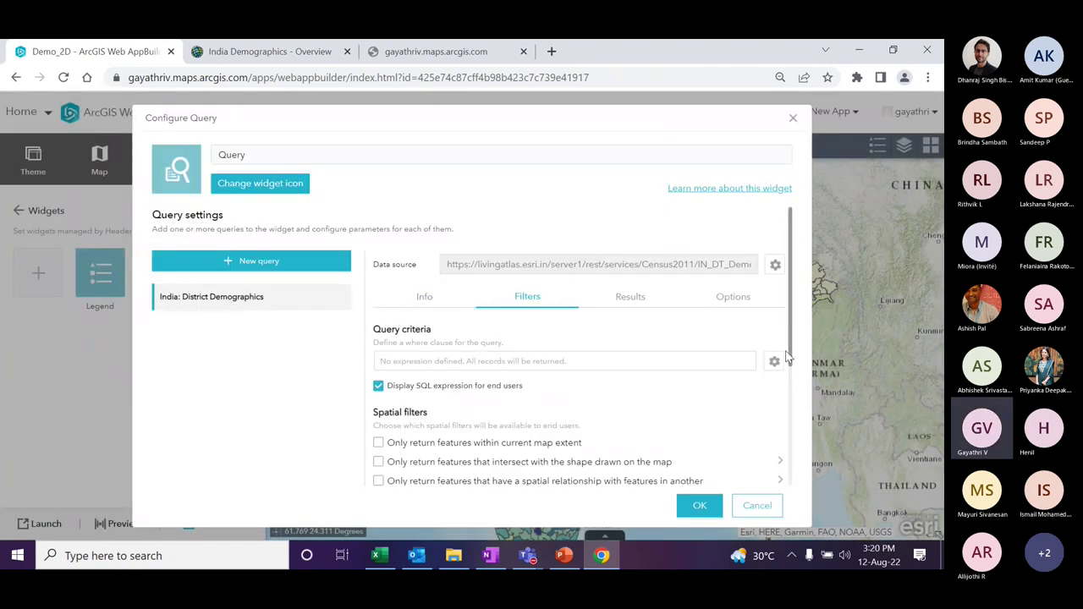
click(774, 361)
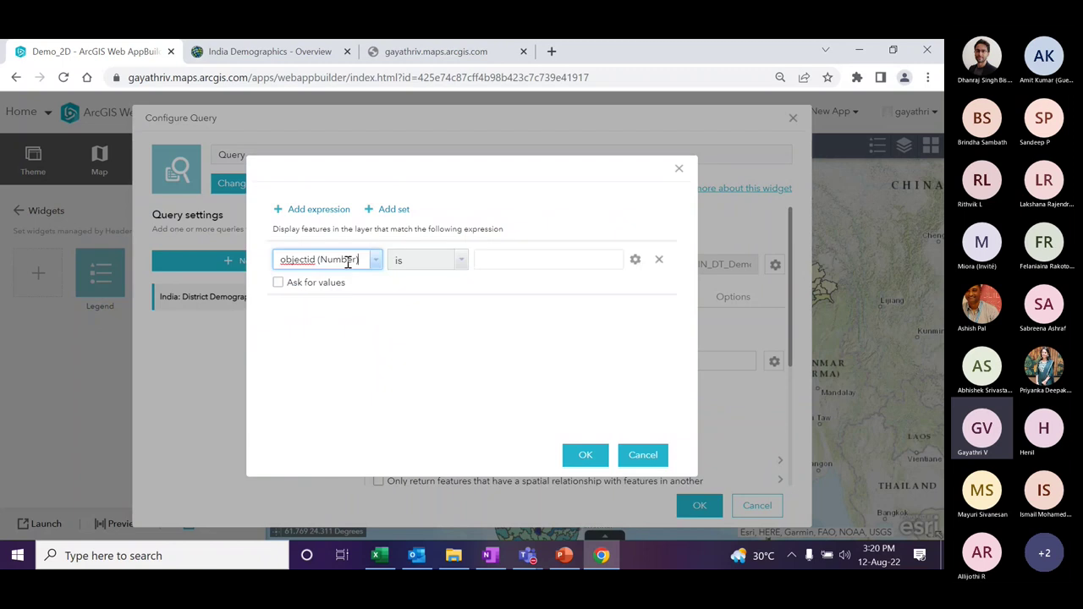
click(376, 261)
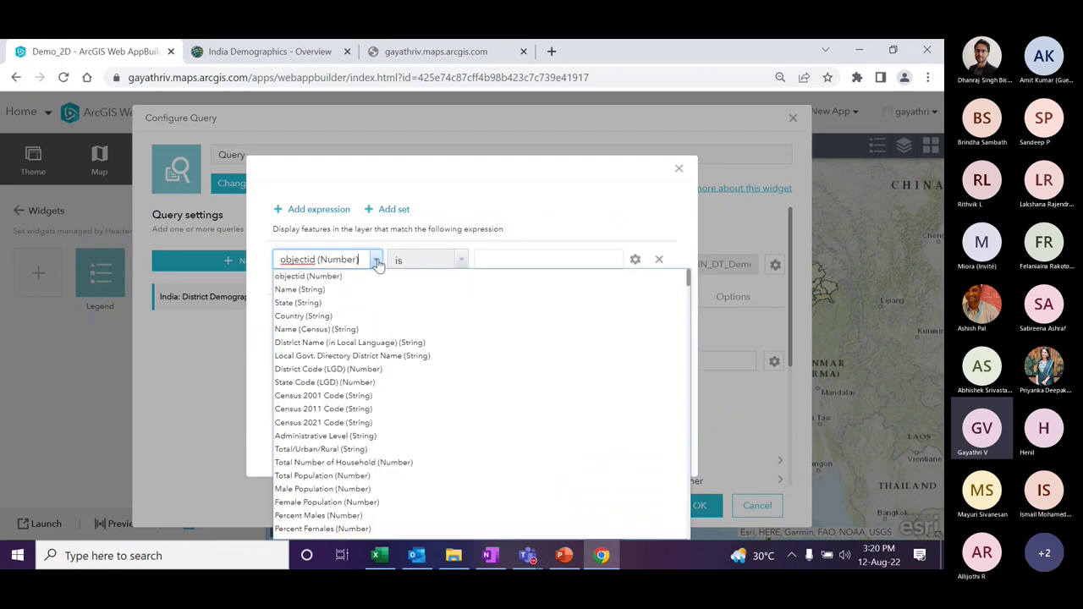
click(335, 305)
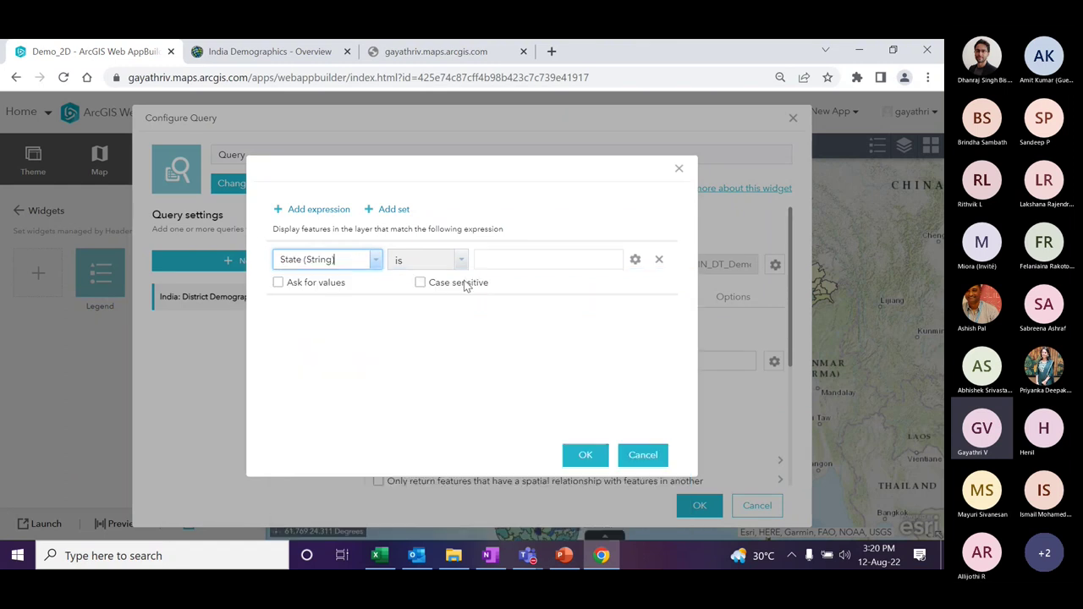
click(635, 260)
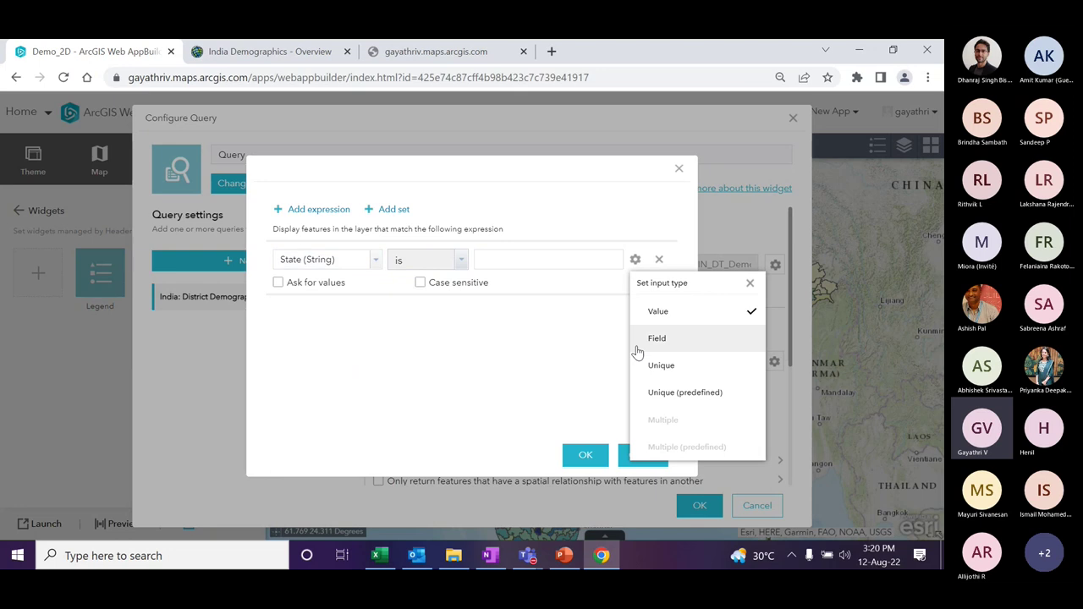
click(656, 366)
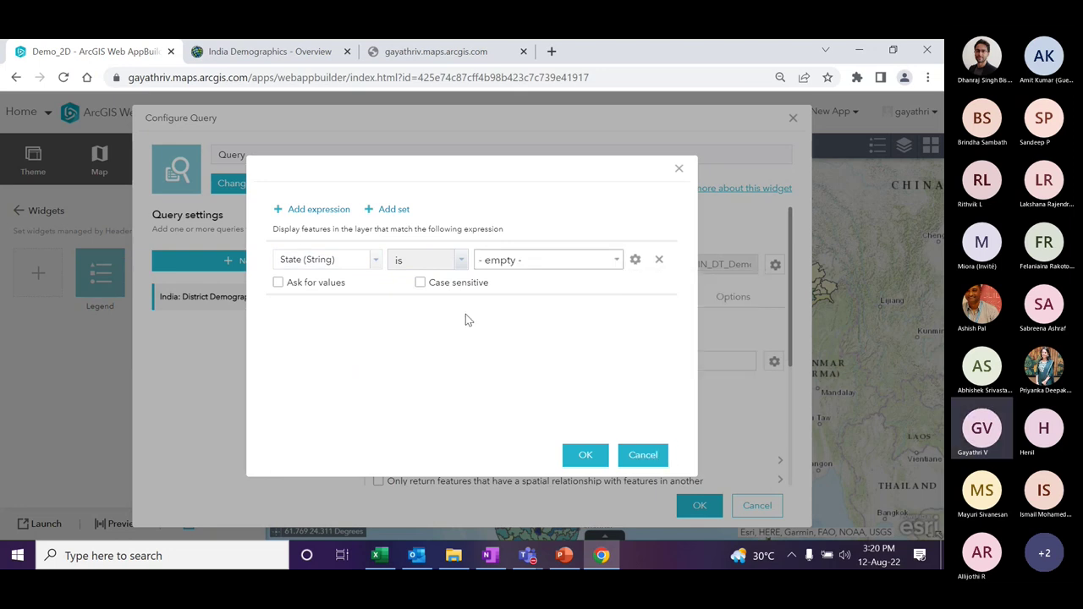
click(636, 260)
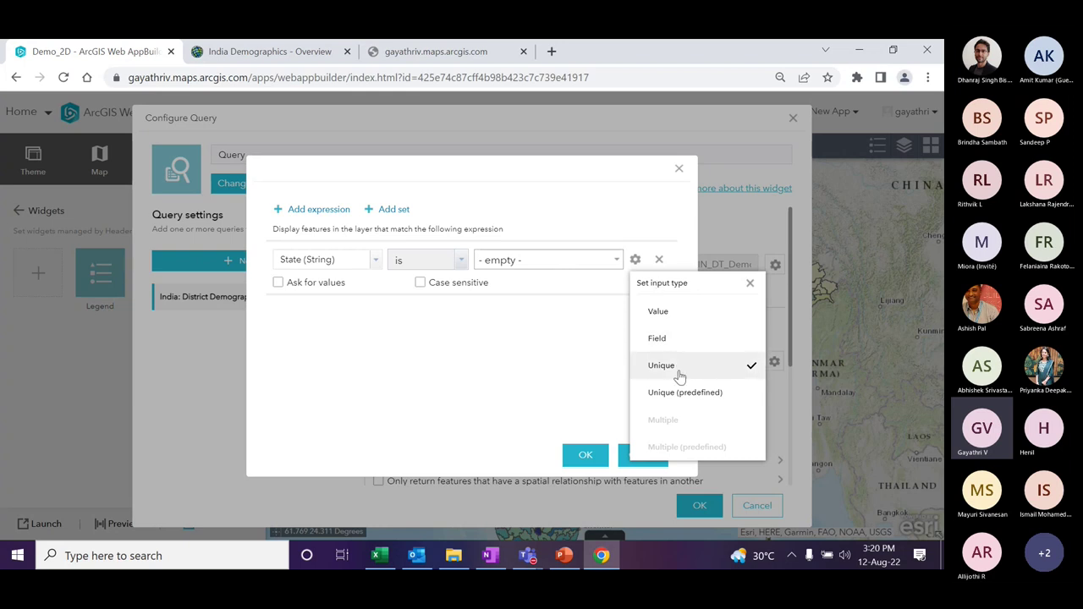
click(277, 284)
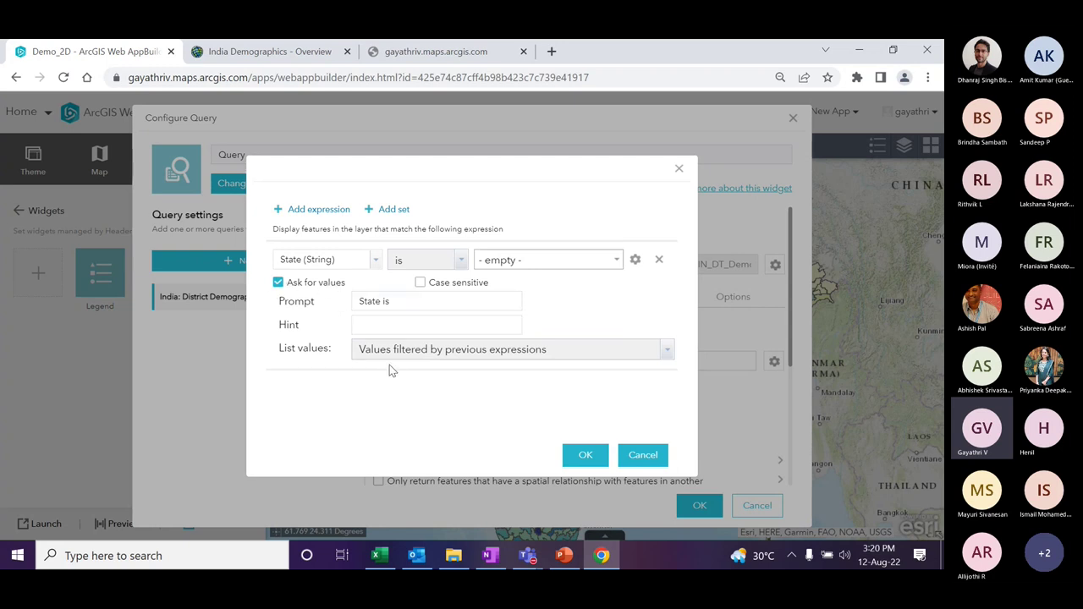
- Add a second filter expression on Name (Census) with Unique input type that asks for values, and accept the query criteria
click(318, 209)
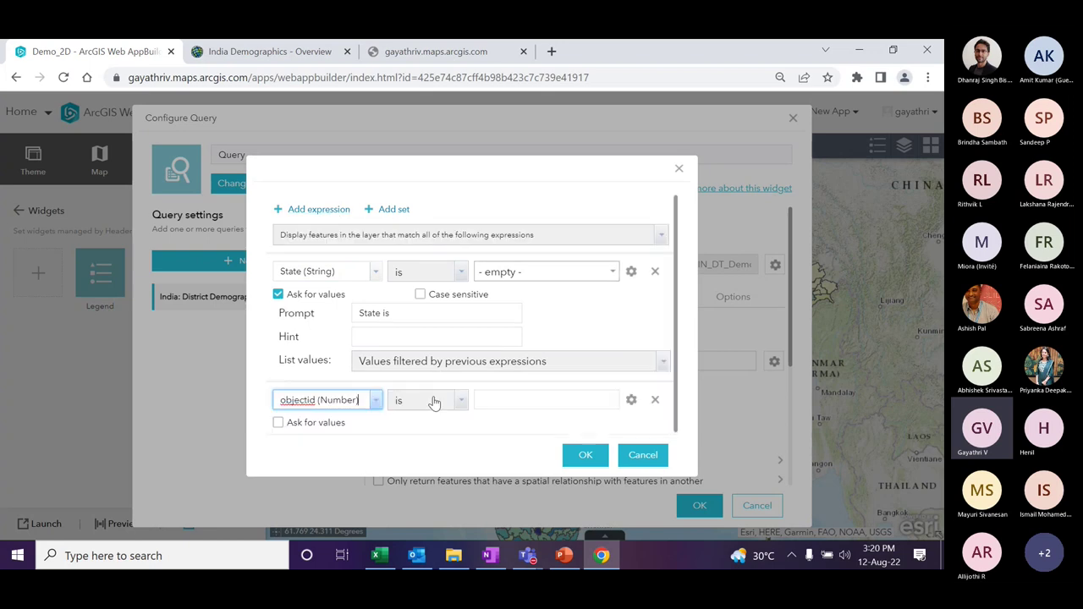
click(378, 400)
click(318, 156)
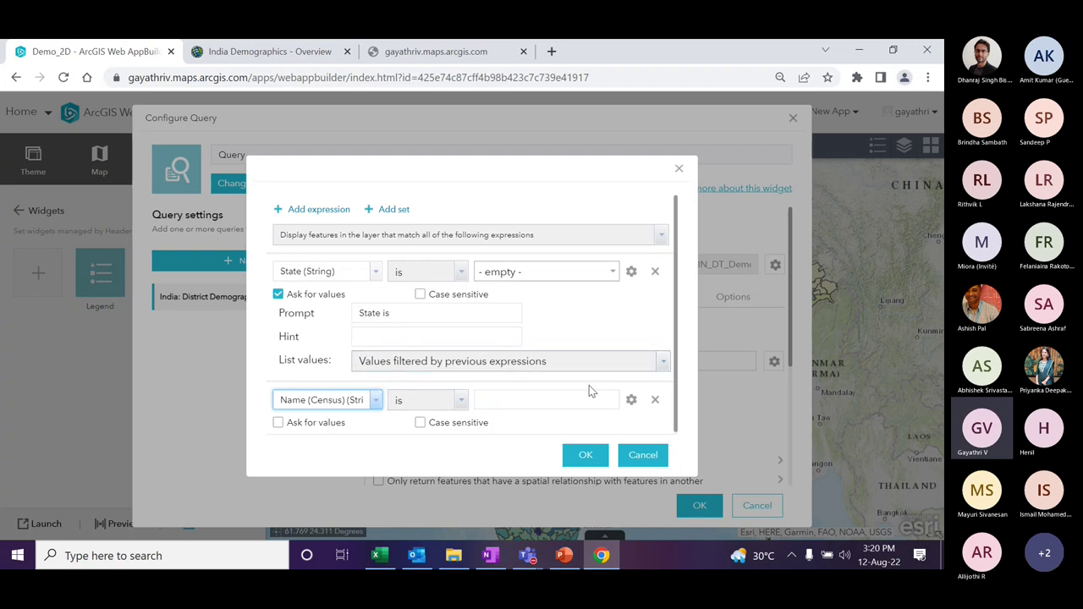
click(631, 401)
click(658, 293)
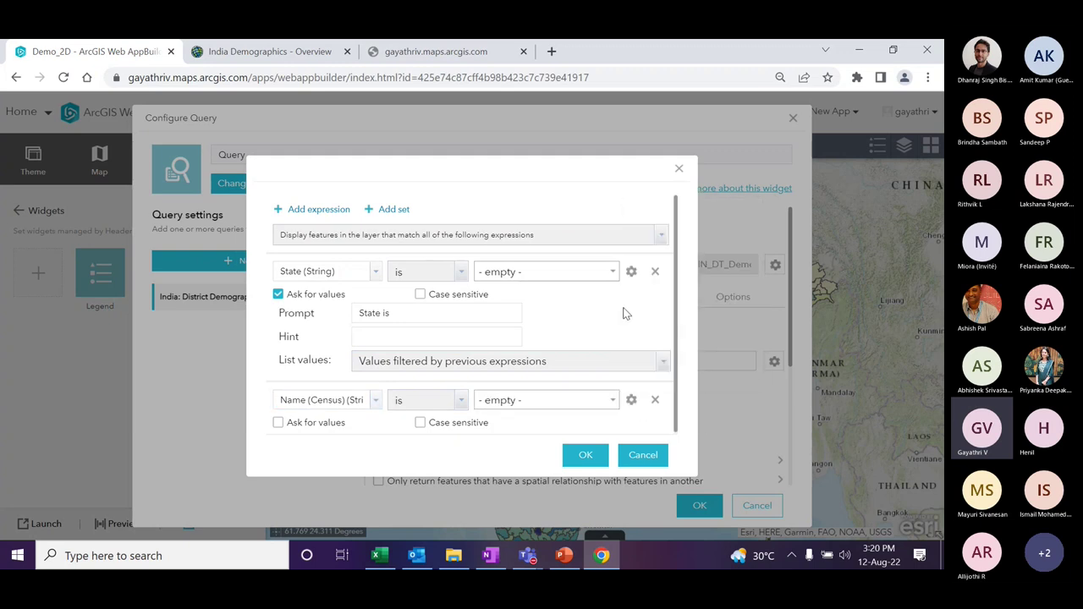
click(279, 422)
scroll(361, 391, down, 1)
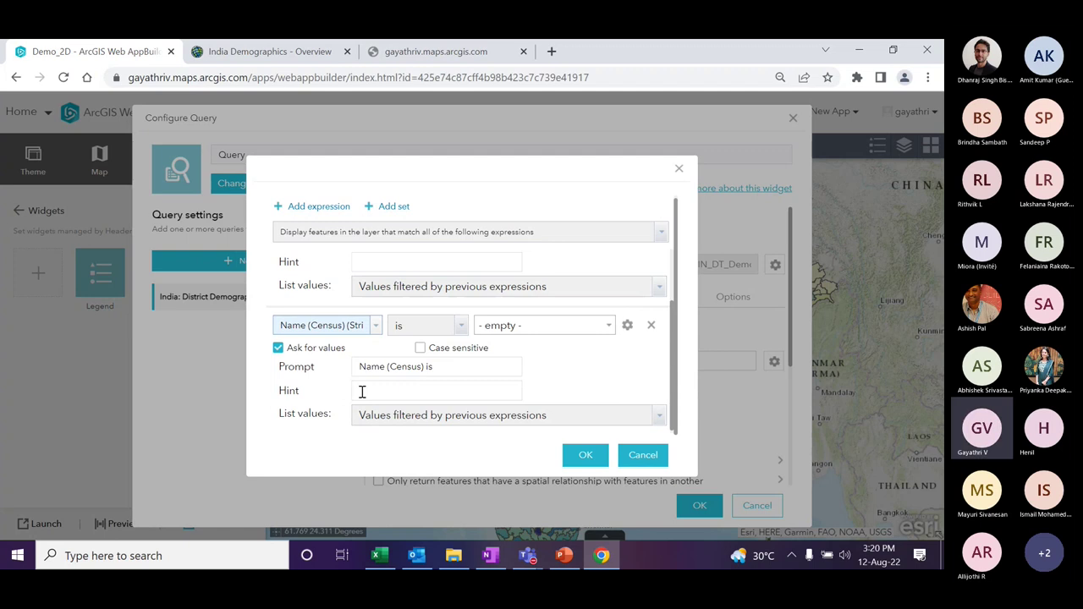
click(296, 362)
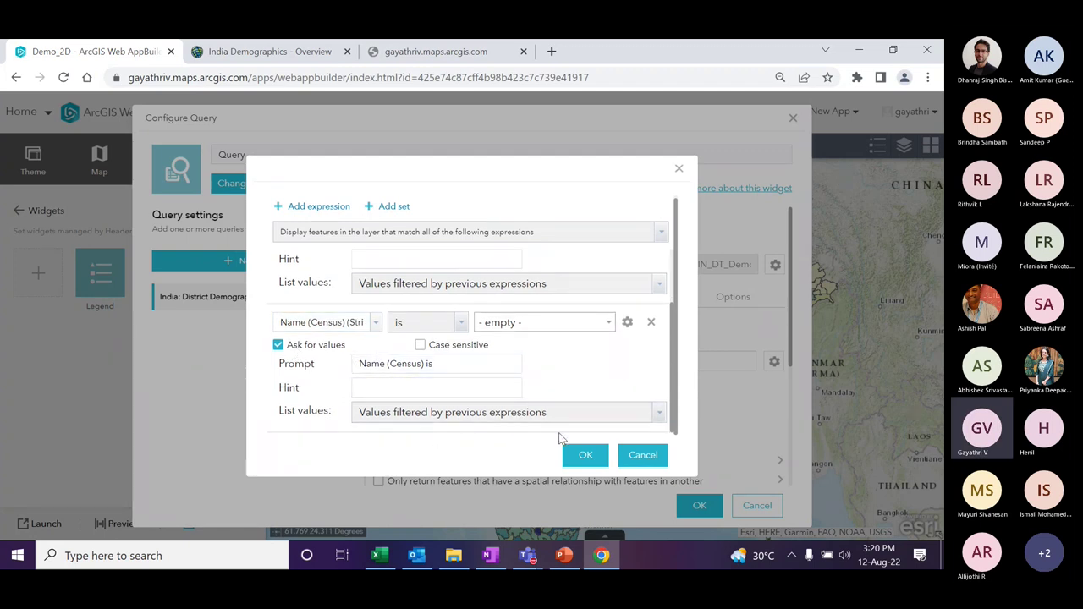
click(584, 455)
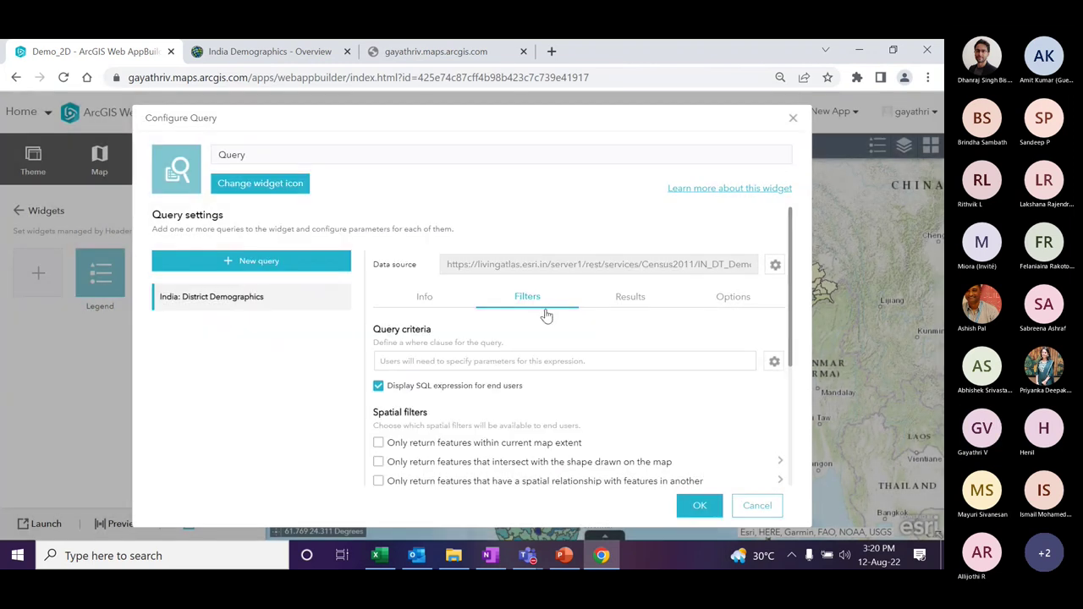
- Review the query's spatial filter, results and options settings, keep the defaults and finish configuring the Query widget
scroll(624, 350, down, 2)
scroll(632, 310, up, 2)
click(627, 294)
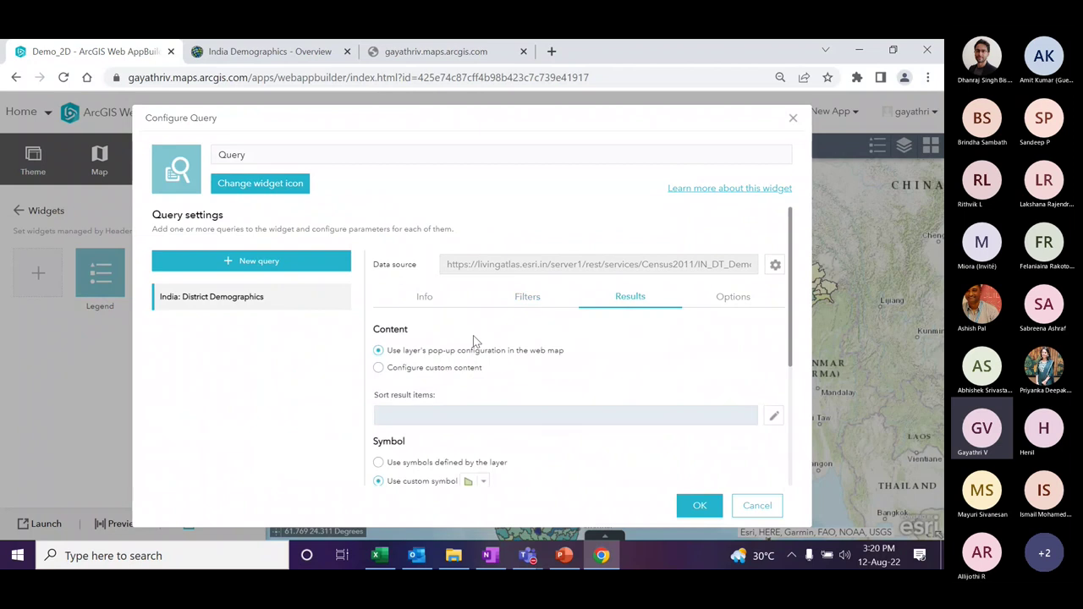
scroll(457, 334, down, 1)
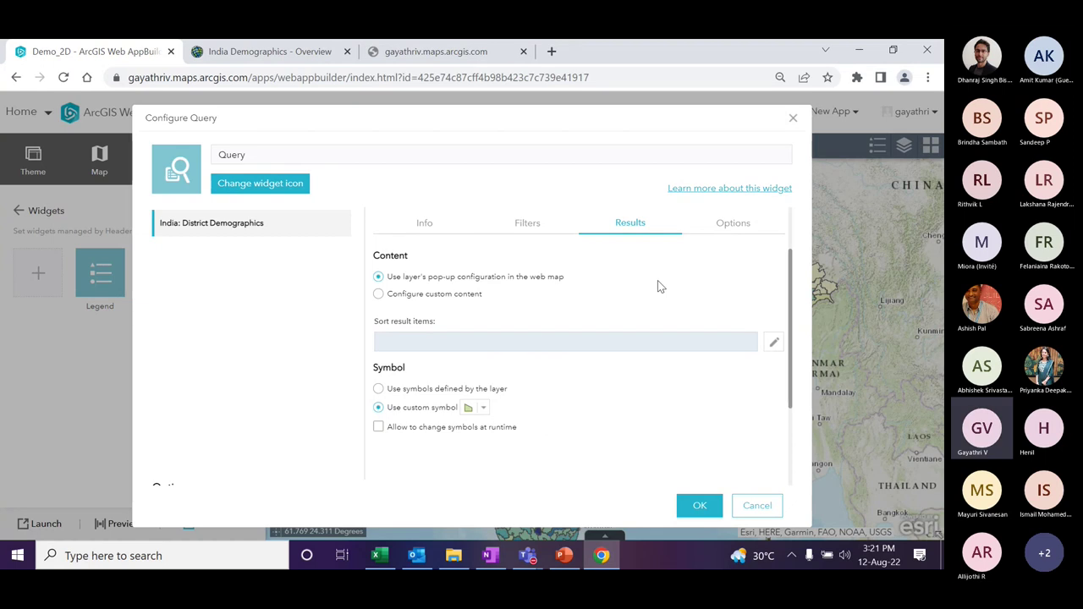
click(731, 228)
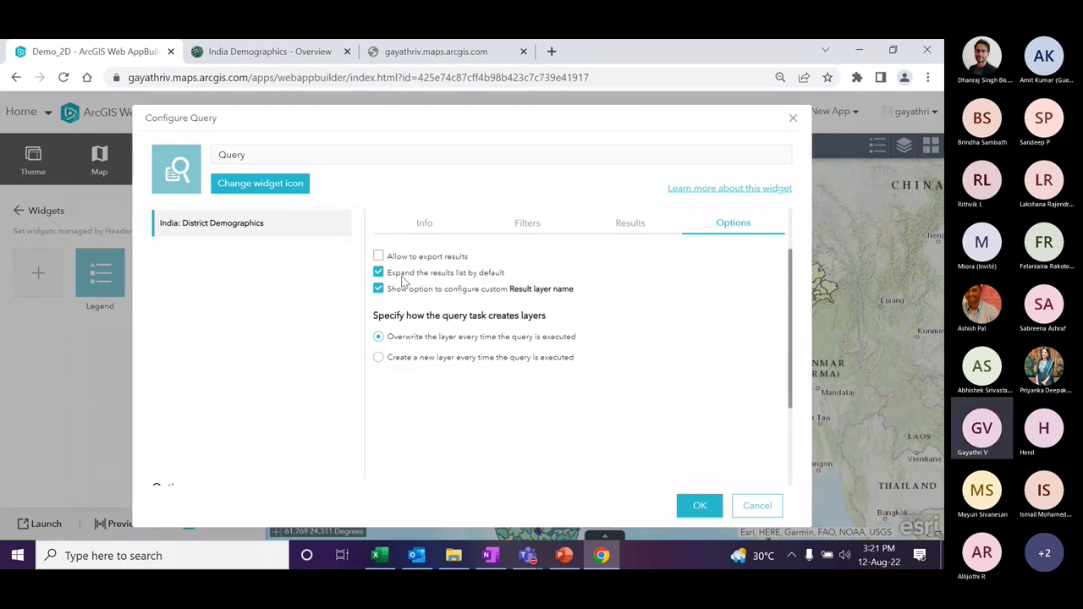
click(698, 506)
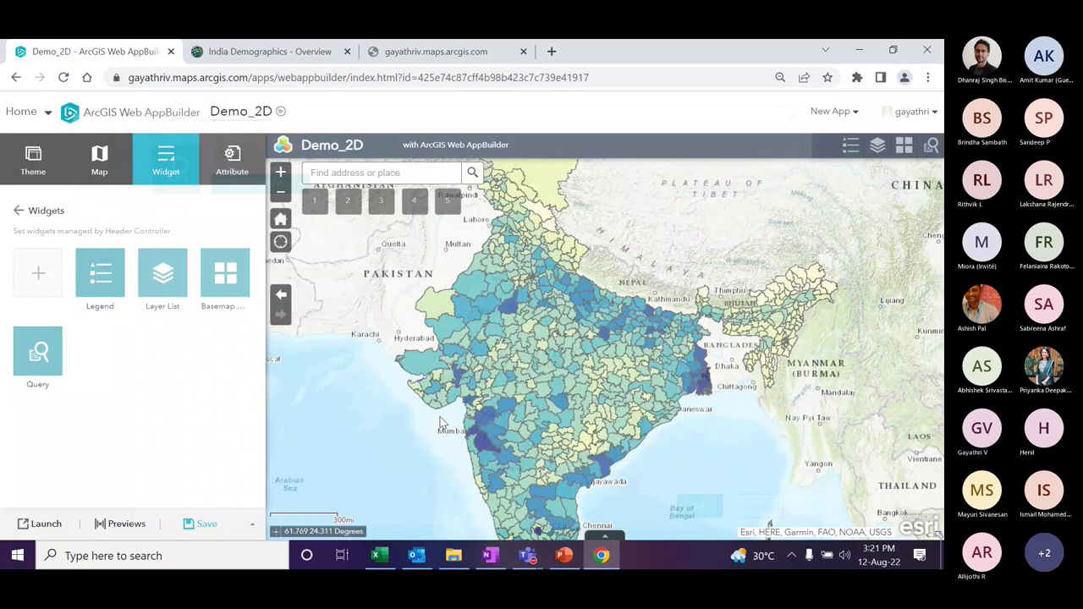
- Save the Demo_2D app and launch it in its own browser tab
mouse_move(34, 353)
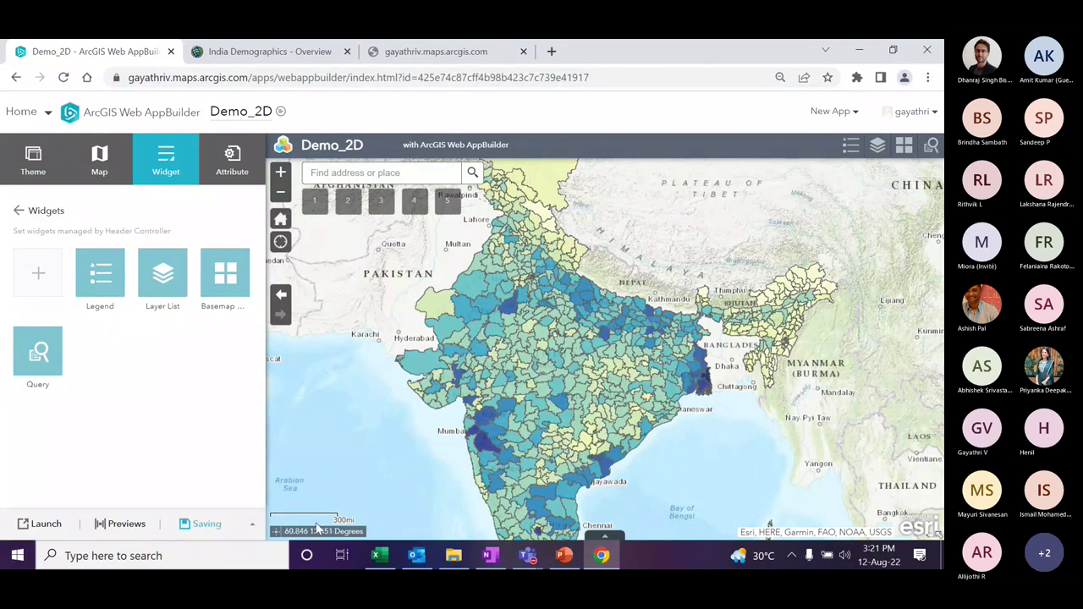
click(38, 524)
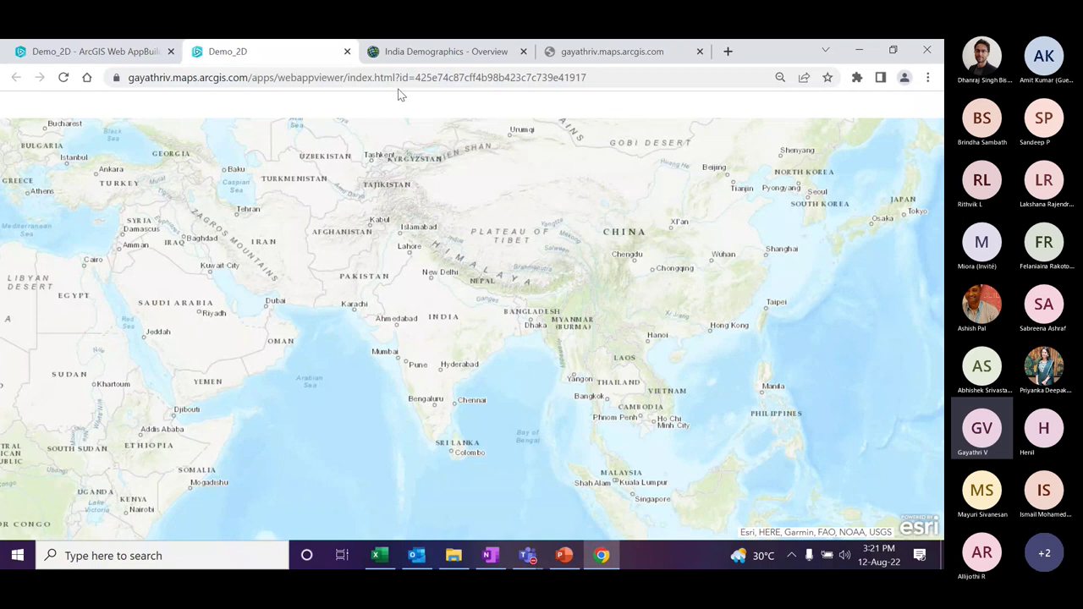
click(592, 77)
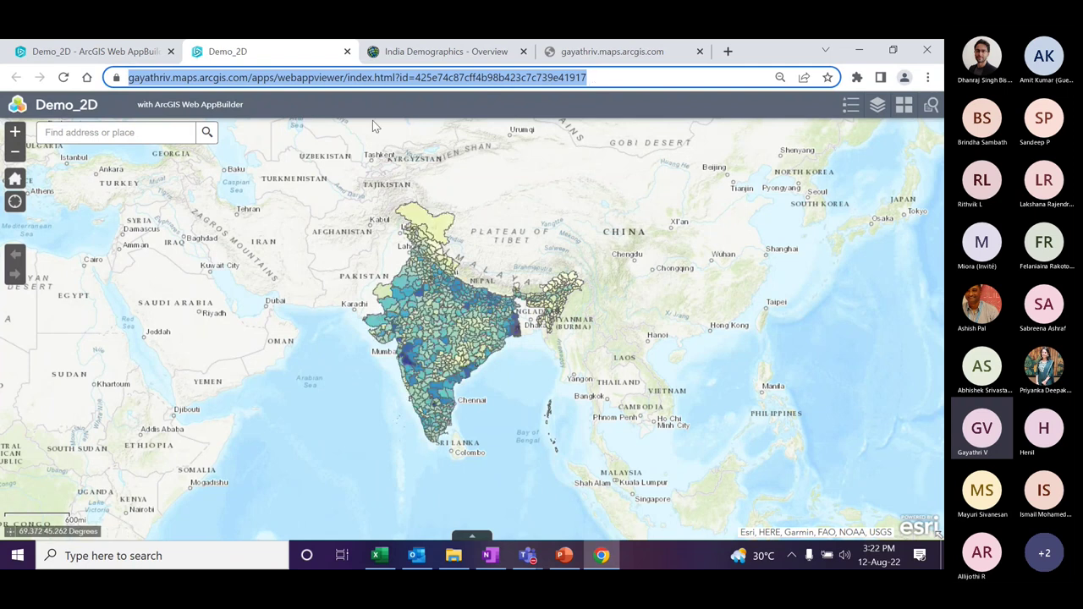
click(919, 122)
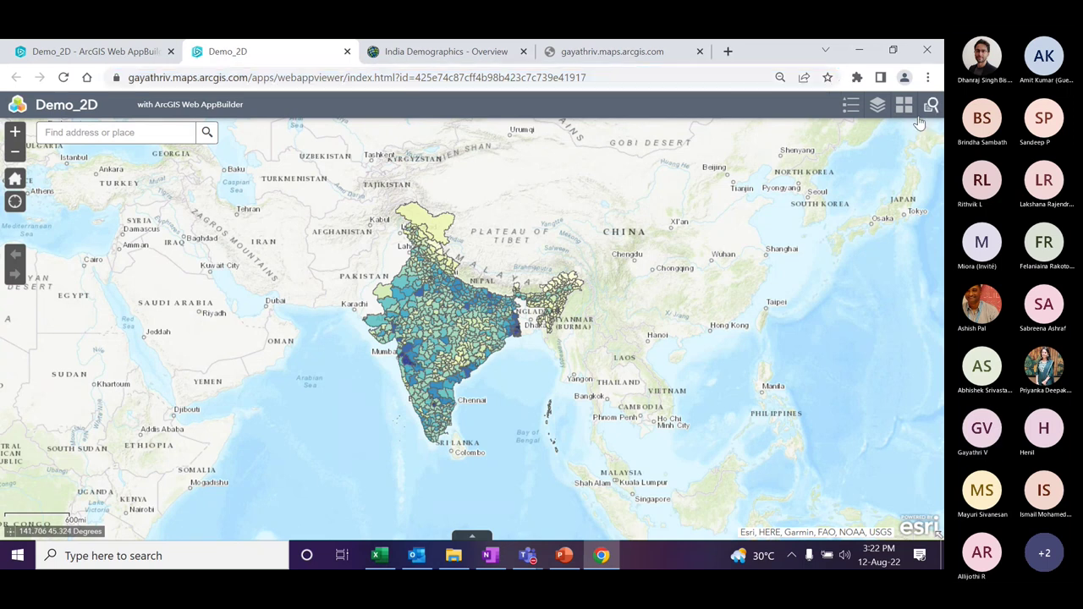
- Run the Query widget on India: District Demographics with State set to Delhi and Name (Census) set to New Delhi
click(929, 106)
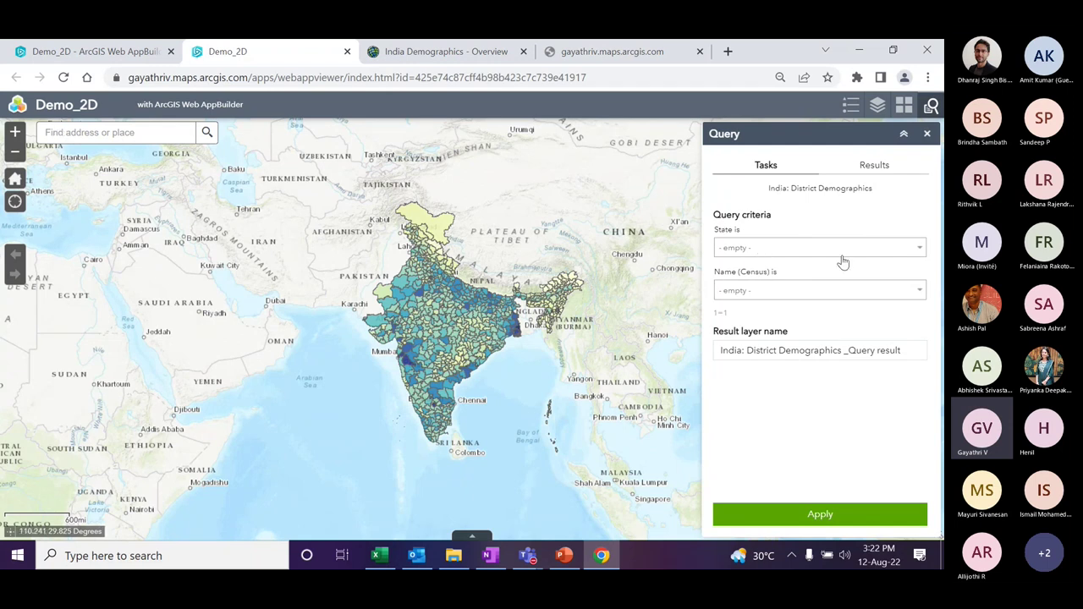
click(758, 253)
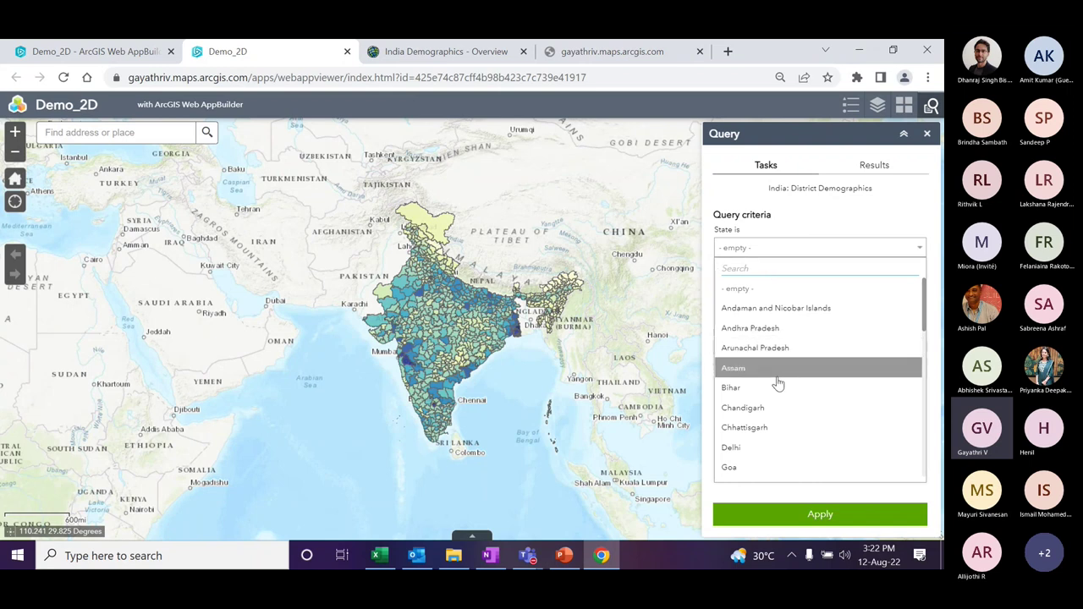
click(778, 448)
click(761, 295)
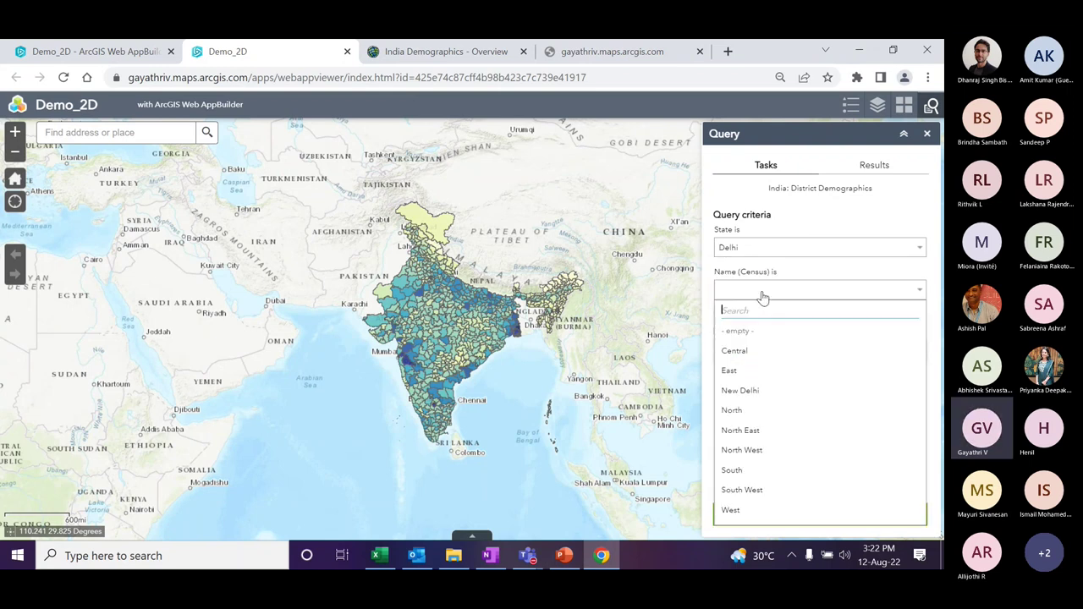
click(771, 387)
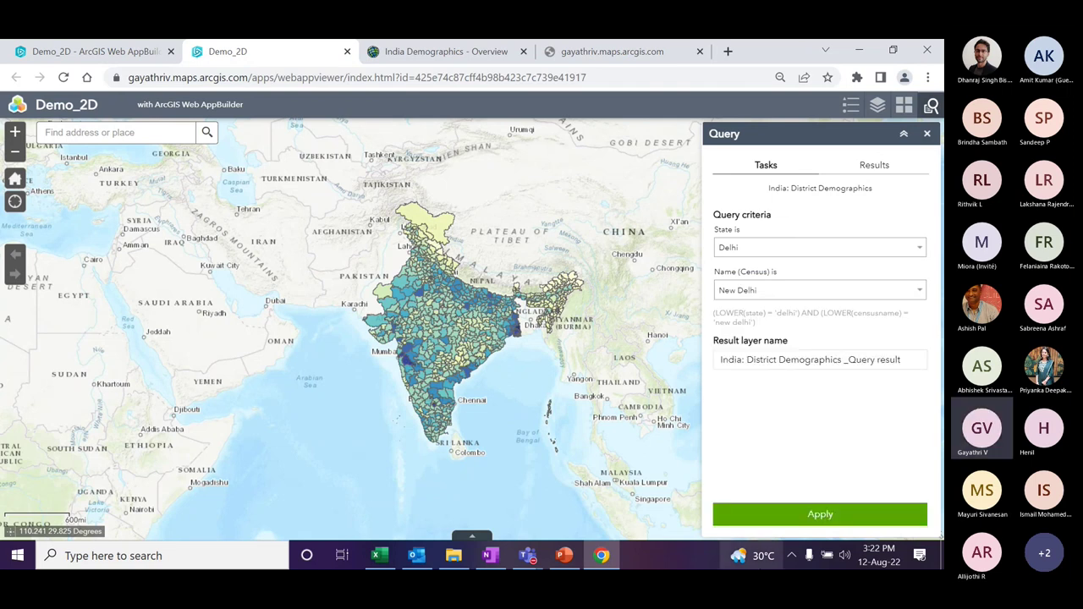
click(773, 518)
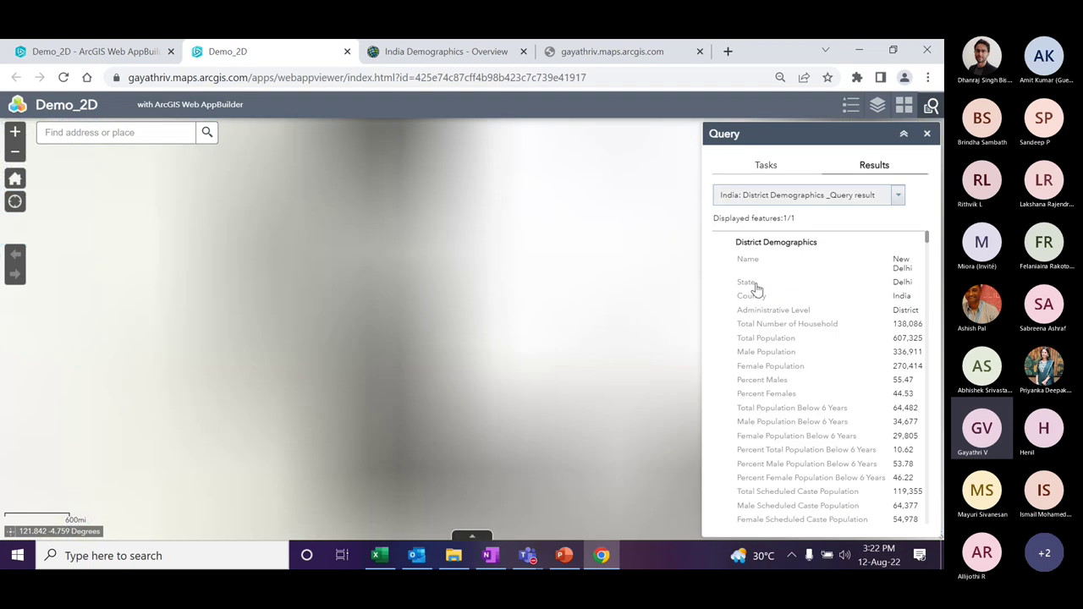
- Examine the full list of demographic attributes in the query results for New Delhi
scroll(834, 372, down, 4)
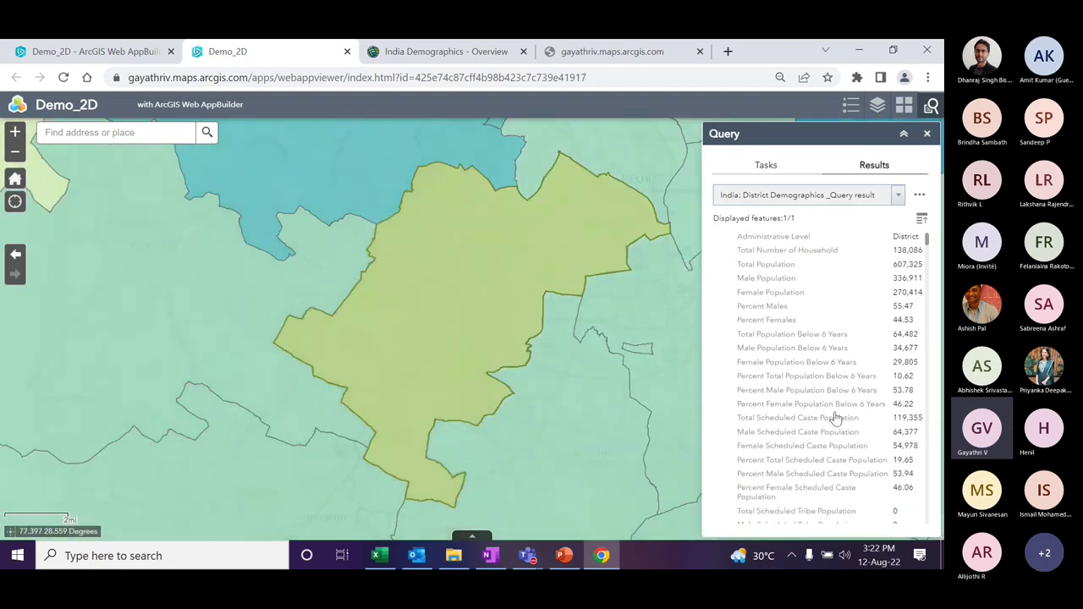
scroll(809, 488, down, 3)
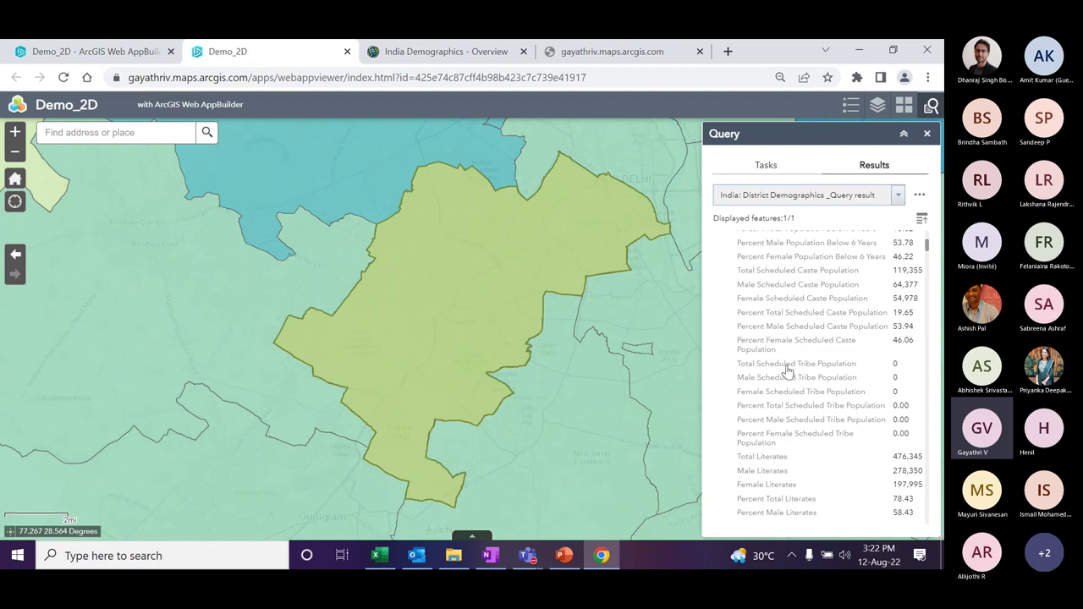
scroll(785, 364, down, 10)
scroll(780, 353, down, 5)
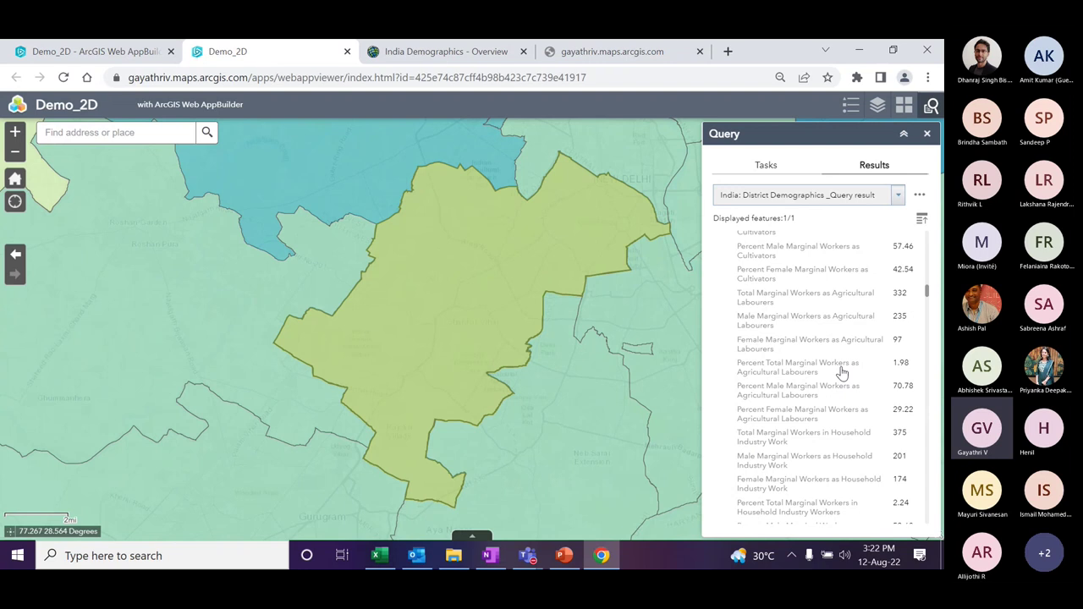
scroll(841, 372, down, 15)
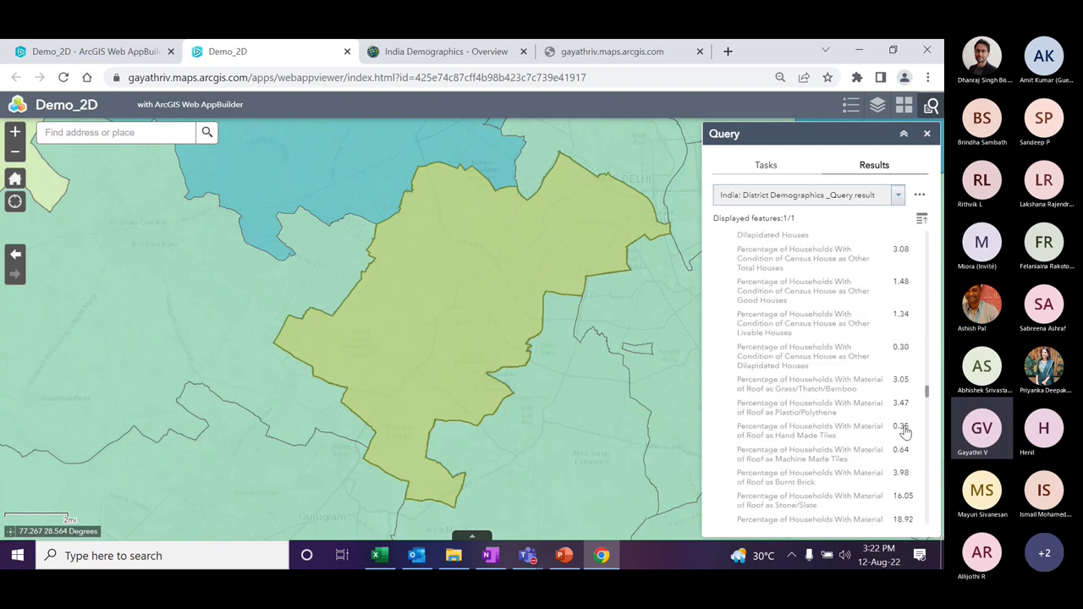
drag(926, 389, 931, 495)
scroll(931, 495, up, 20)
- Open the New Delhi result's District Demographics pop-up on the map, look through its attributes and close it
click(839, 358)
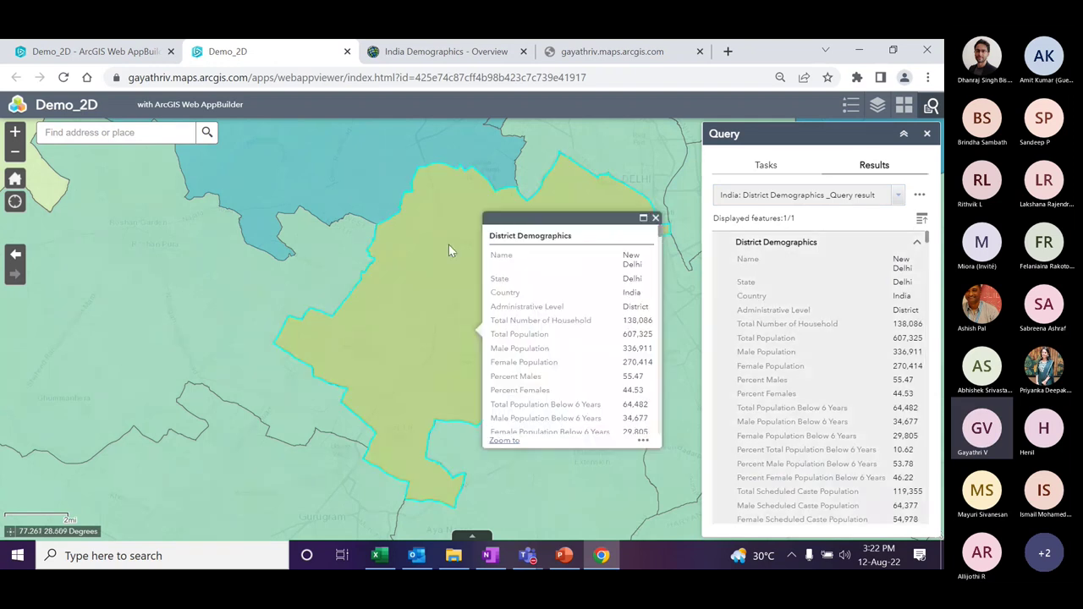
scroll(528, 326, down, 5)
scroll(543, 372, down, 10)
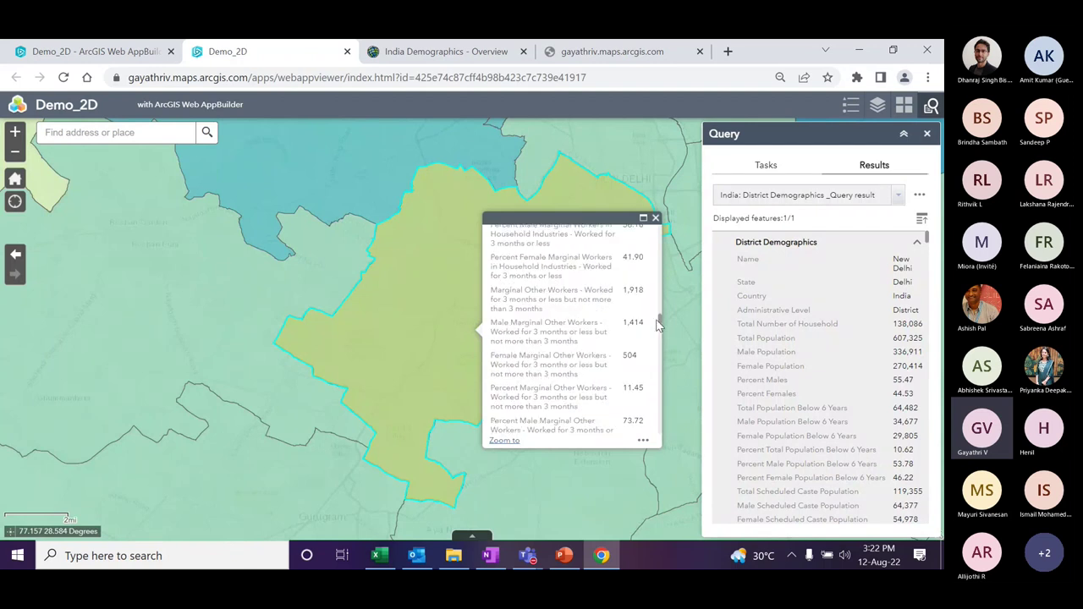
drag(660, 327, 449, 282)
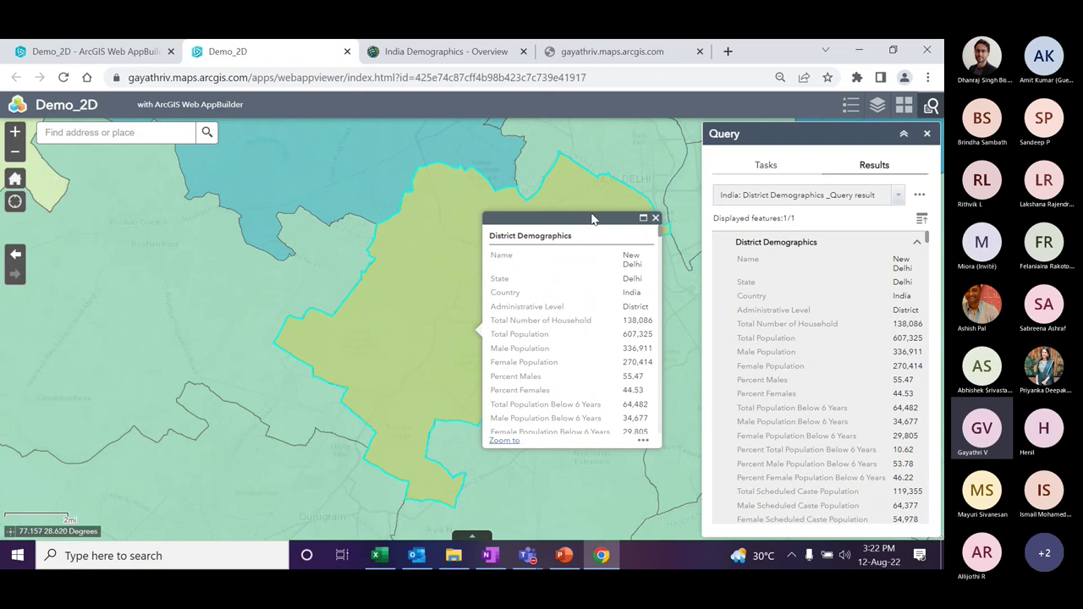
click(655, 219)
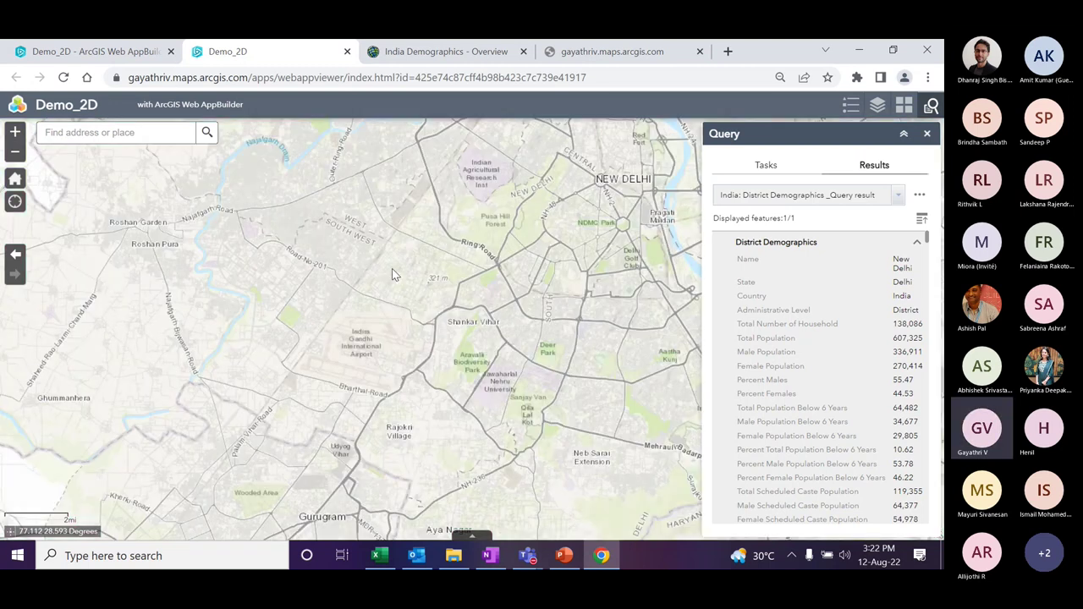
- Return to Web AppBuilder, preview Demo_2D on a 360 x 640 px Samsung phone and go back to the configuration
click(93, 52)
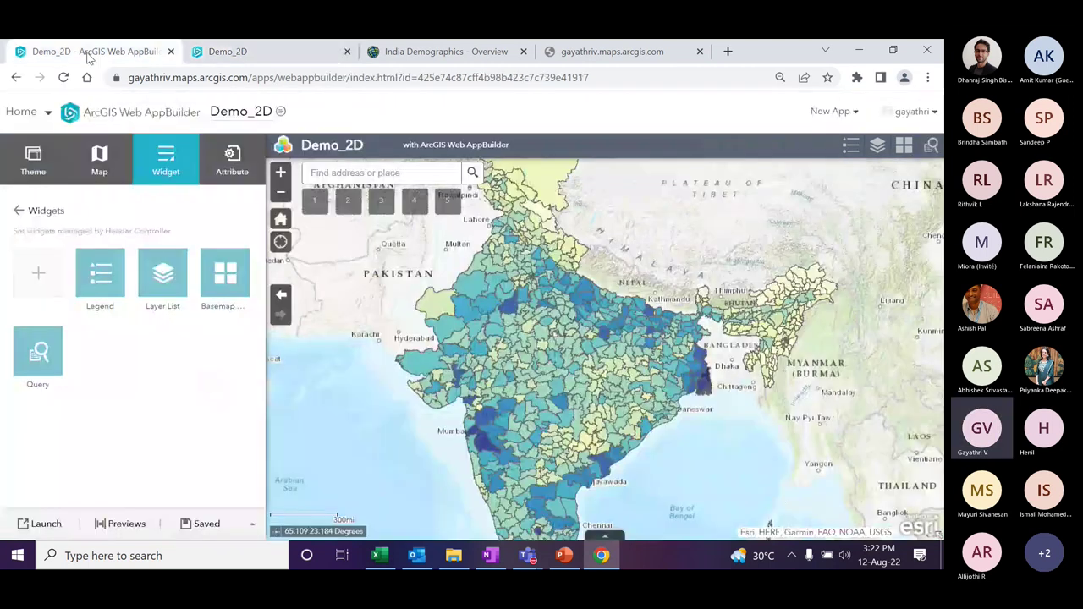
click(123, 523)
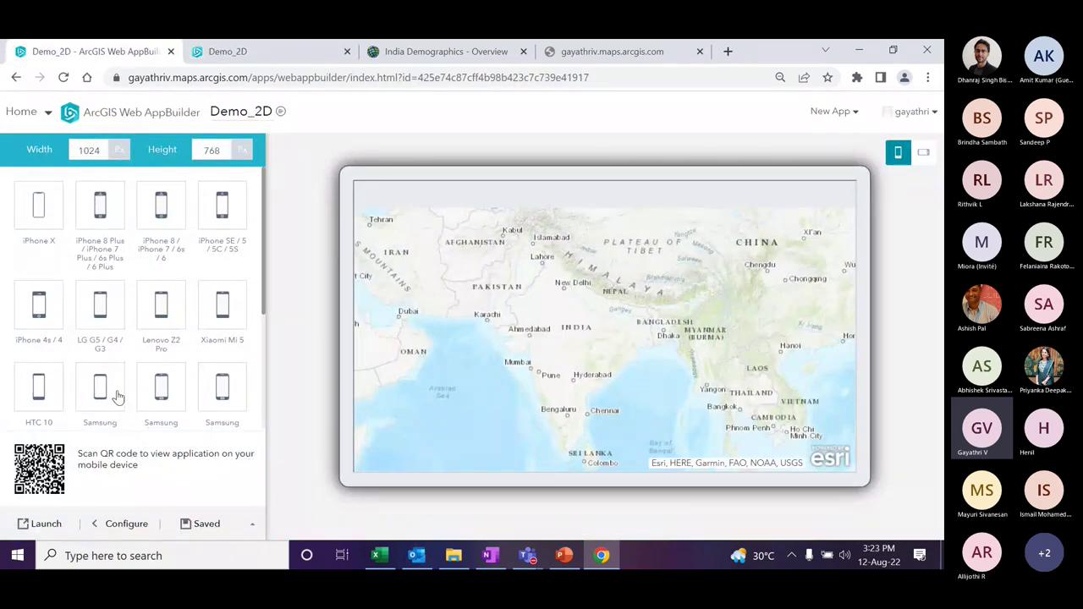
click(161, 390)
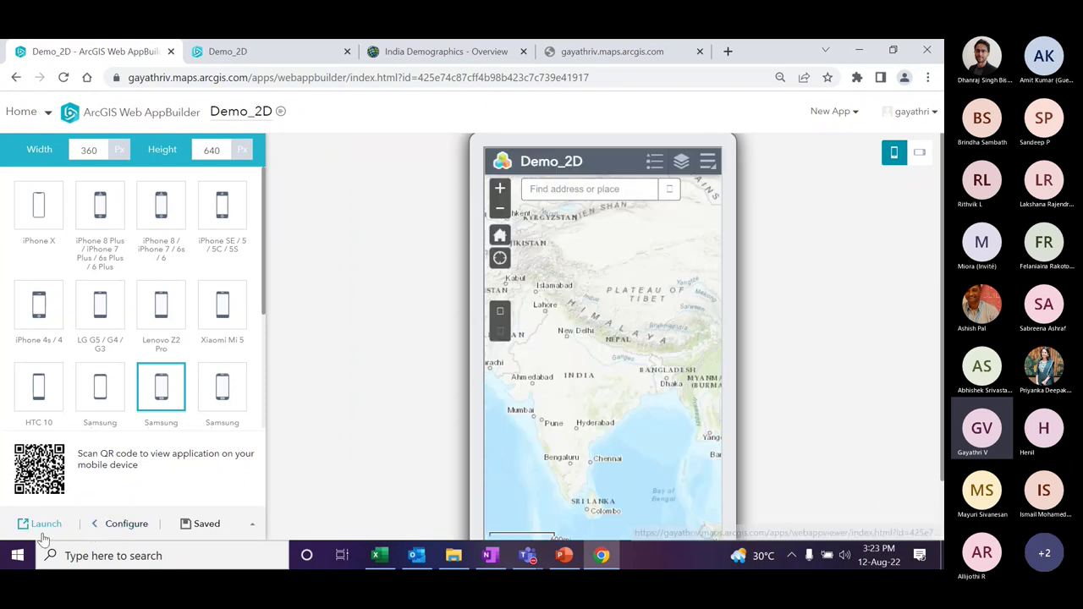
click(95, 525)
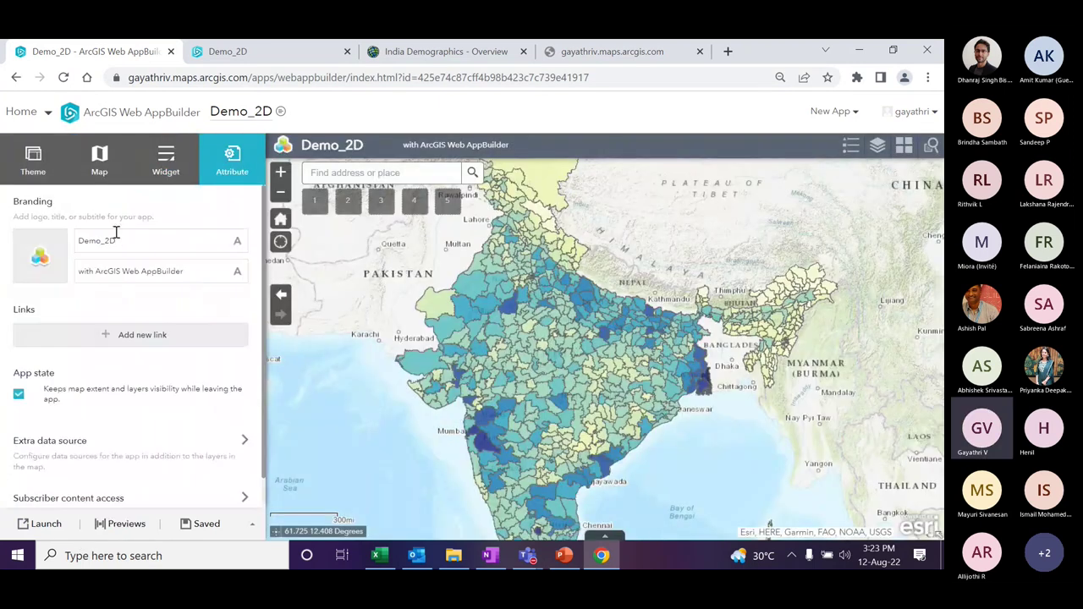
- Shorten the app's branding title to Demo, check the logo options and save the app
click(125, 240)
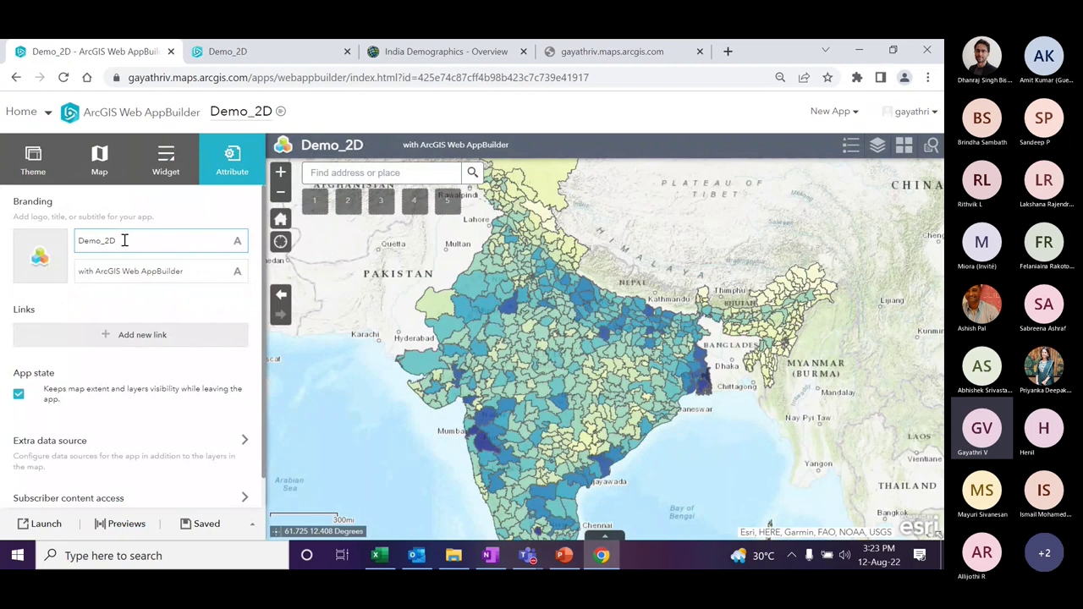
key(BackSpace)
key(BackSpace)
key(BackSpace)
click(117, 295)
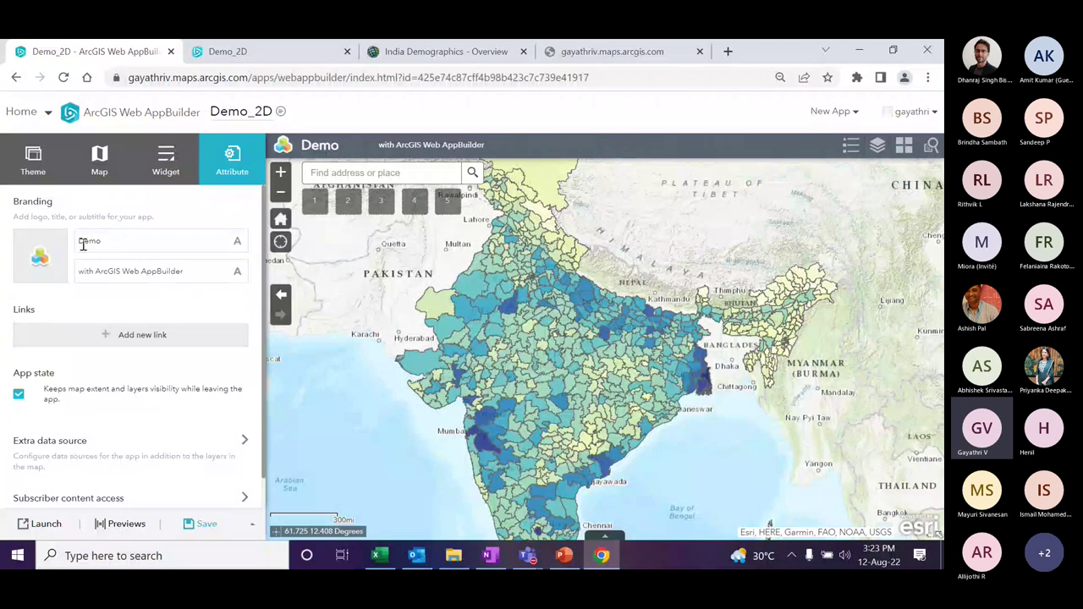
click(39, 256)
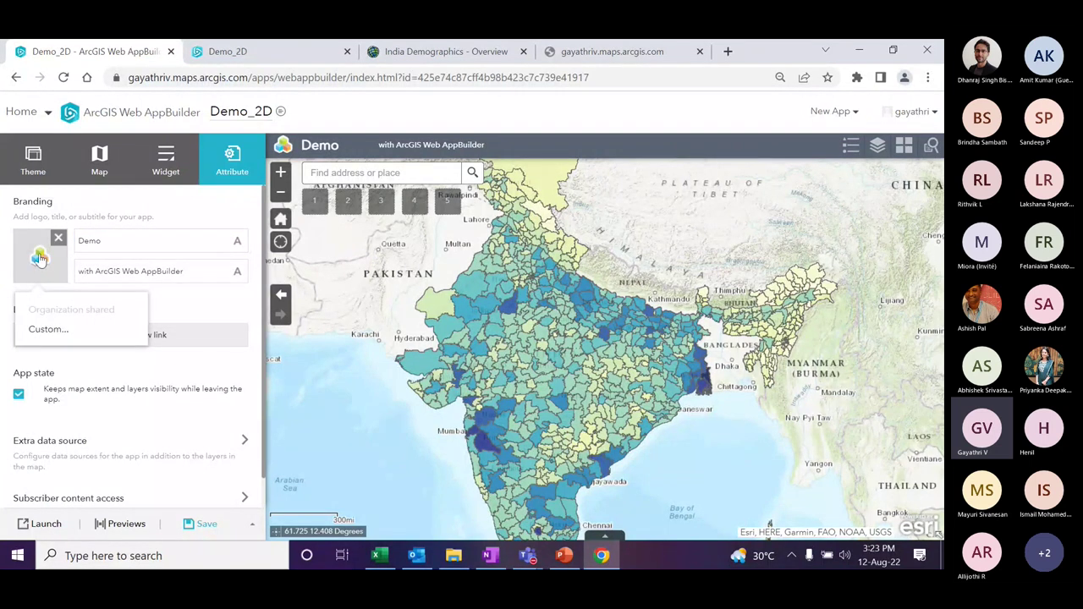
click(206, 524)
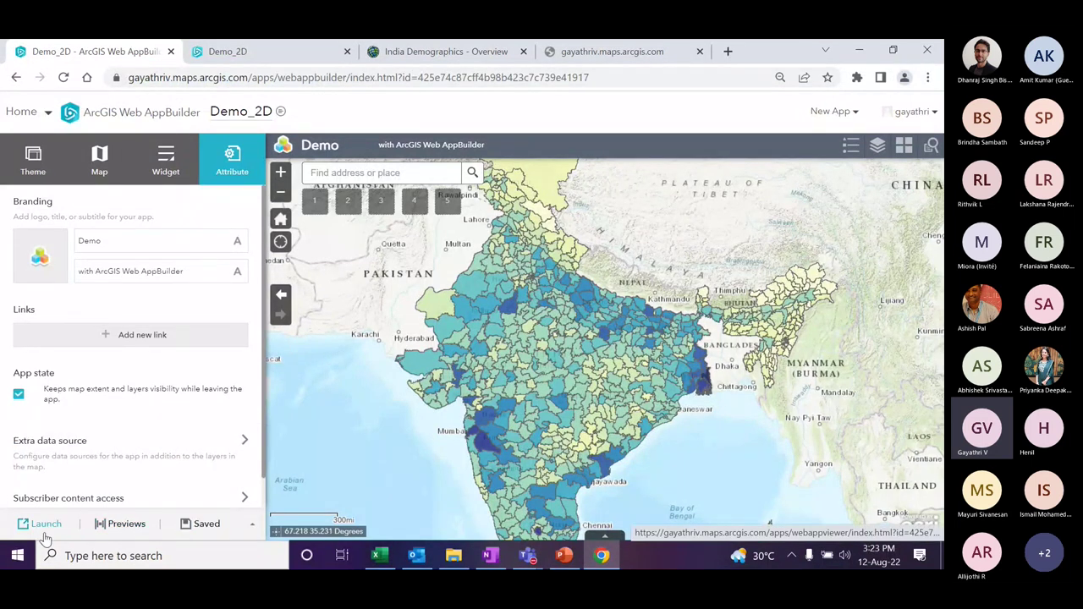
- Check the launched Demo_2D app, switch to PowerPoint and start the slide show from slide 10 on Online and Portal edition web apps
click(285, 56)
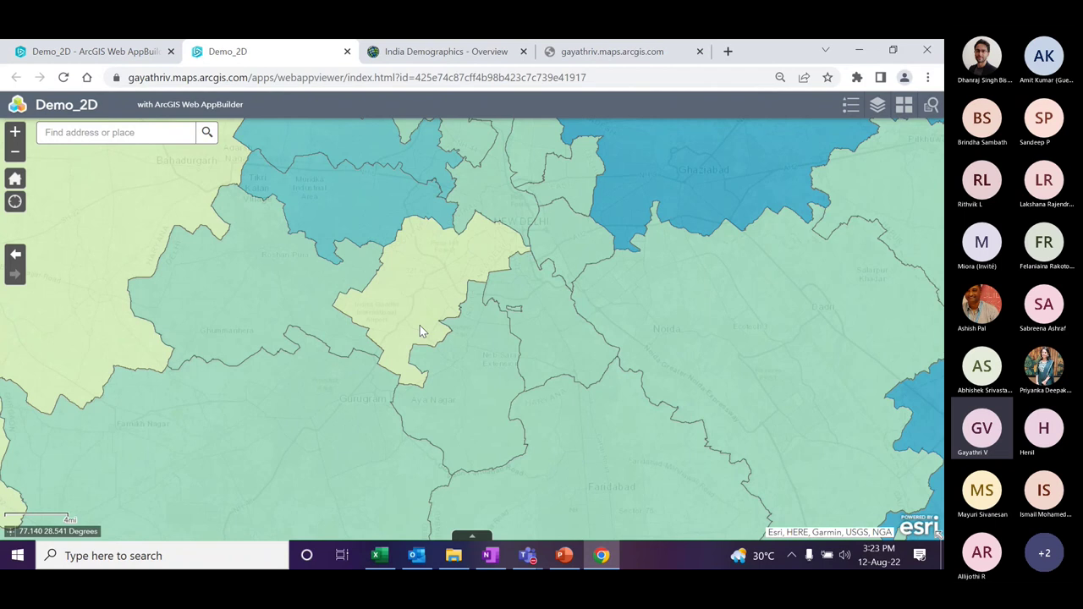
key(alt+Tab)
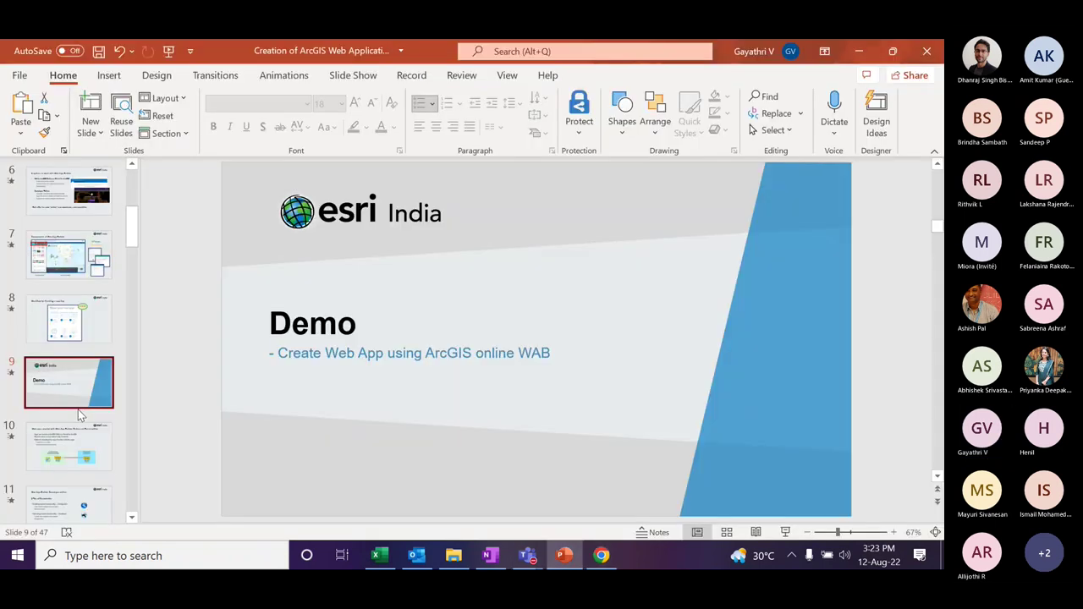
click(82, 475)
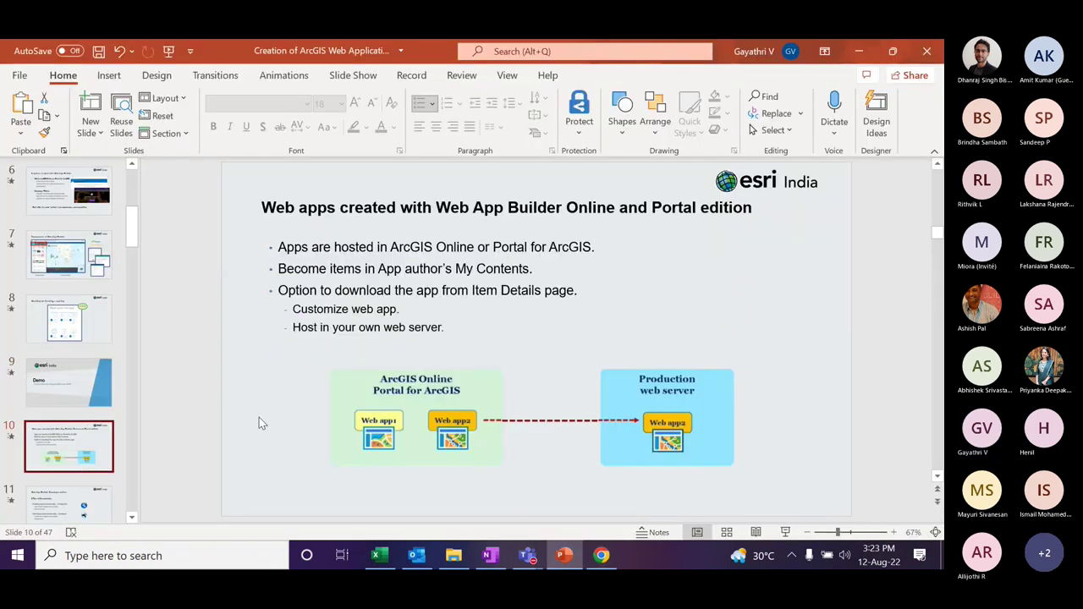
click(785, 533)
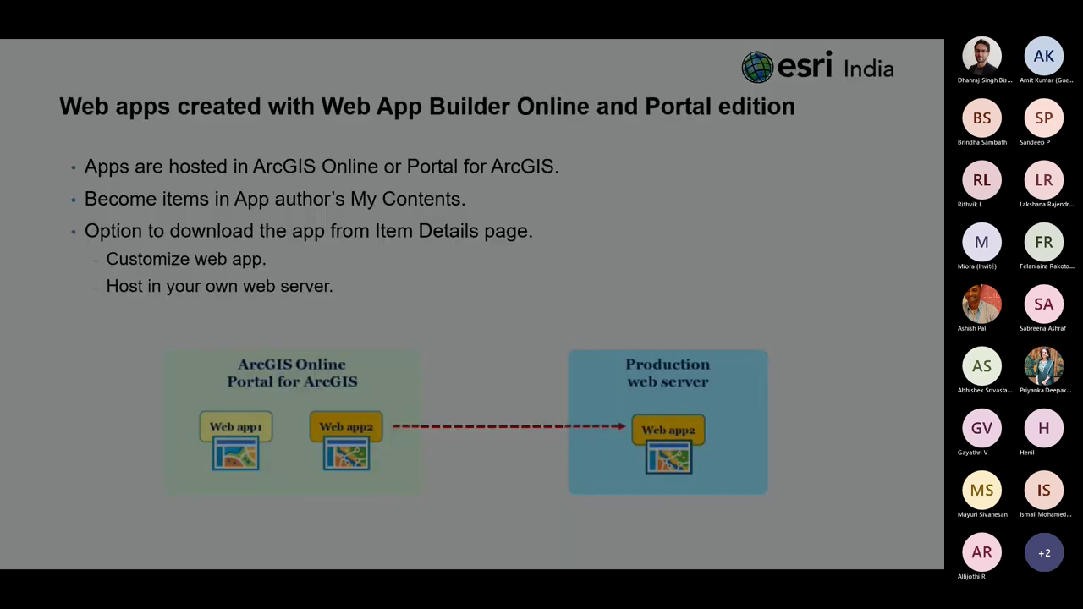
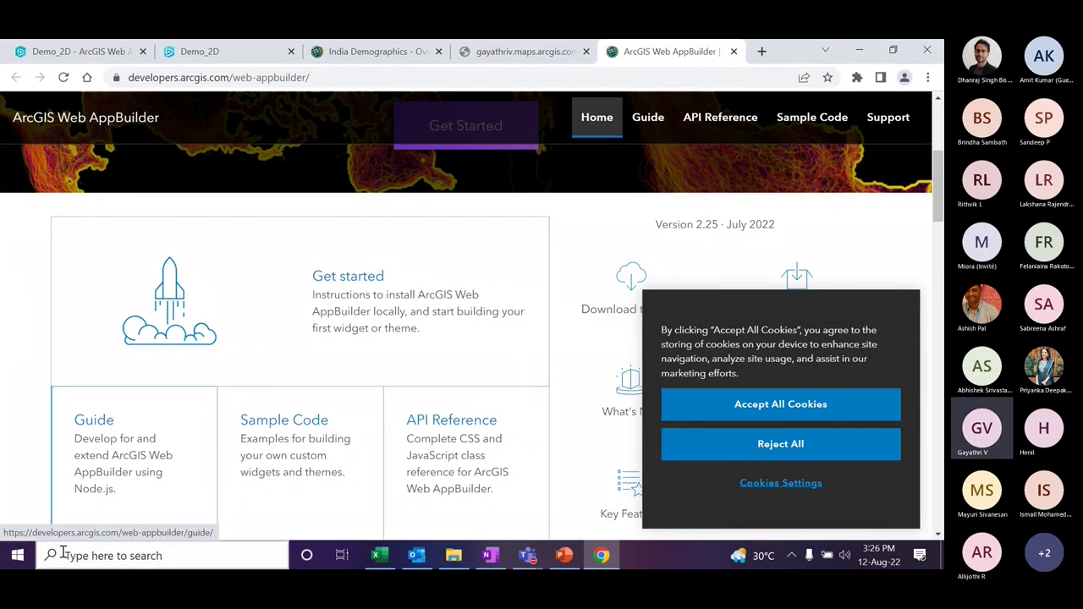
- Cancel the ArcGIS Web AppBuilder zip download and open the Guide on the developer site
click(158, 522)
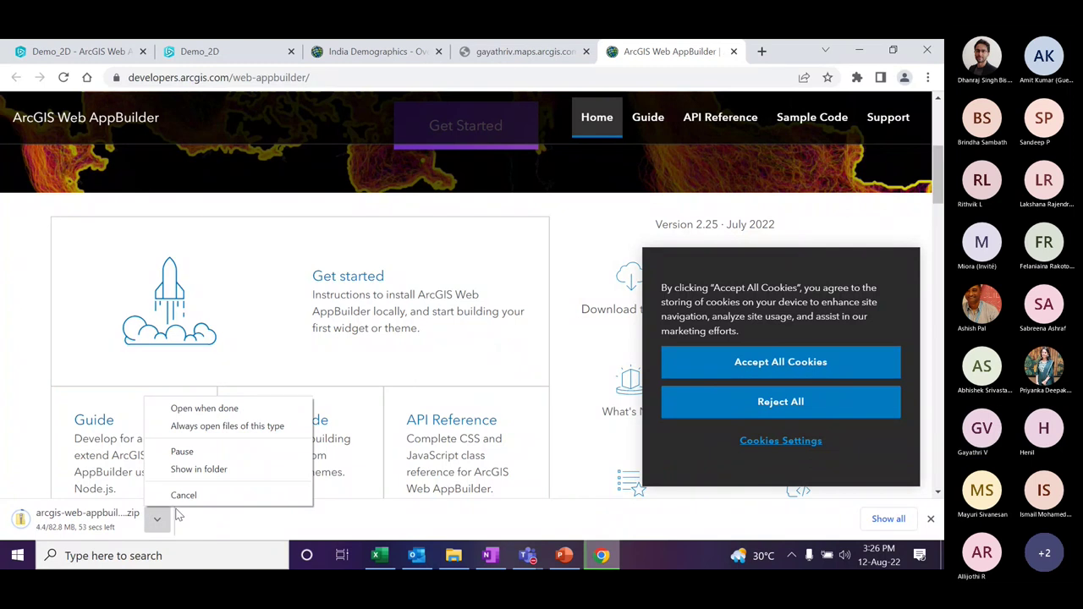
click(183, 495)
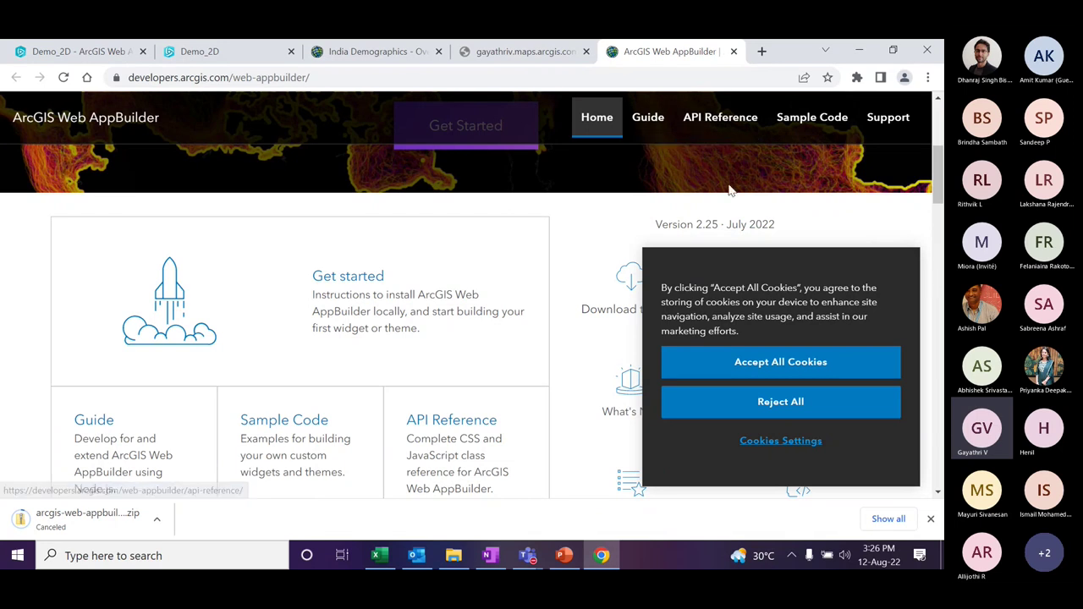
click(648, 118)
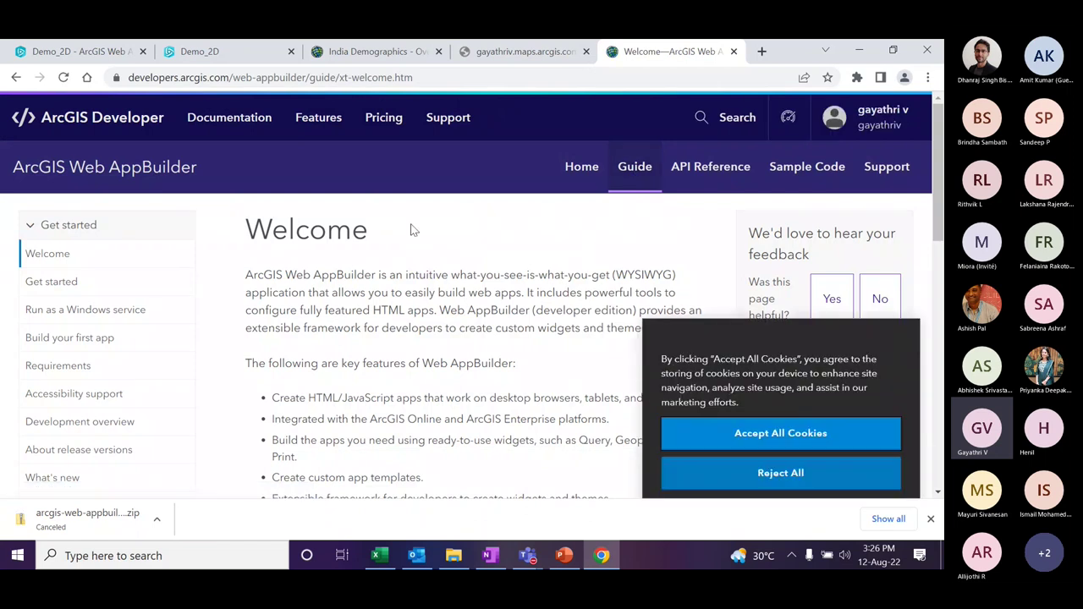
- Switch to PowerPoint, present the Web App Builder Developer edition slides on app creation and the WAB SDK download, and end the show
click(511, 54)
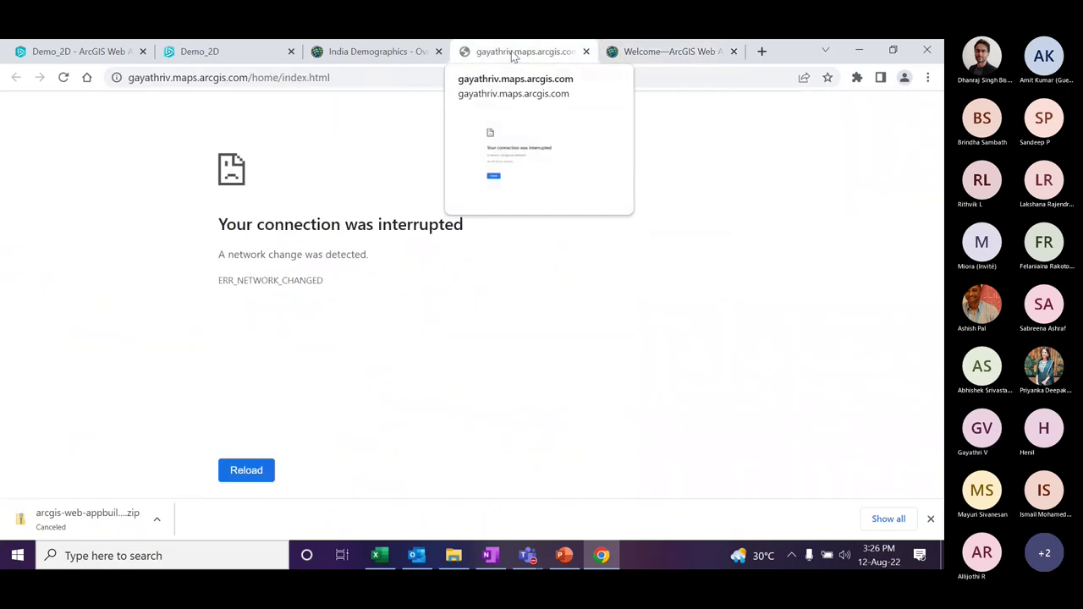
click(615, 49)
click(564, 555)
scroll(468, 497, down, 1)
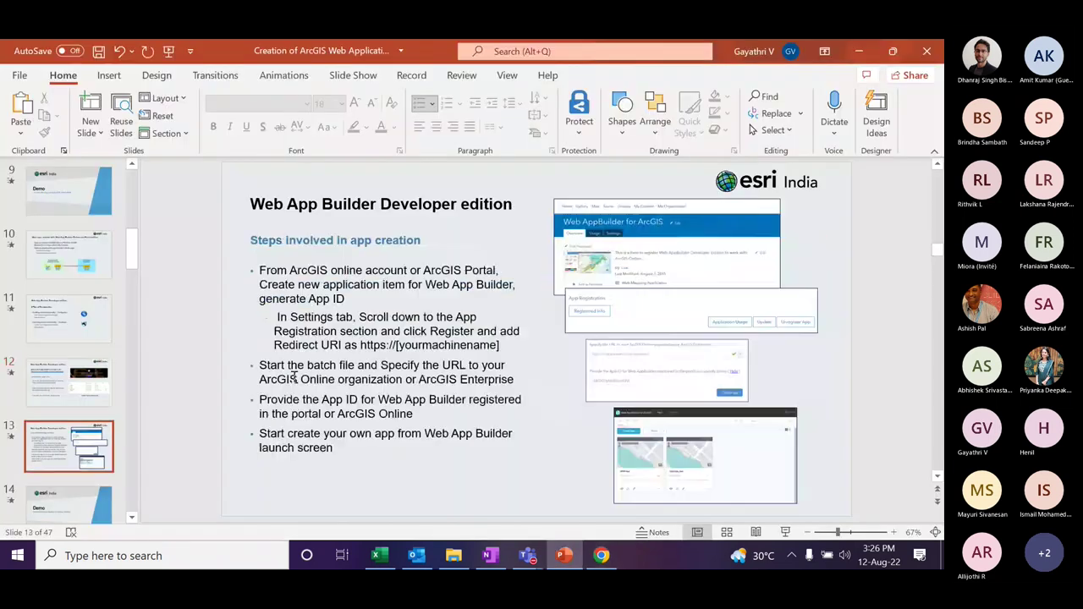
click(782, 531)
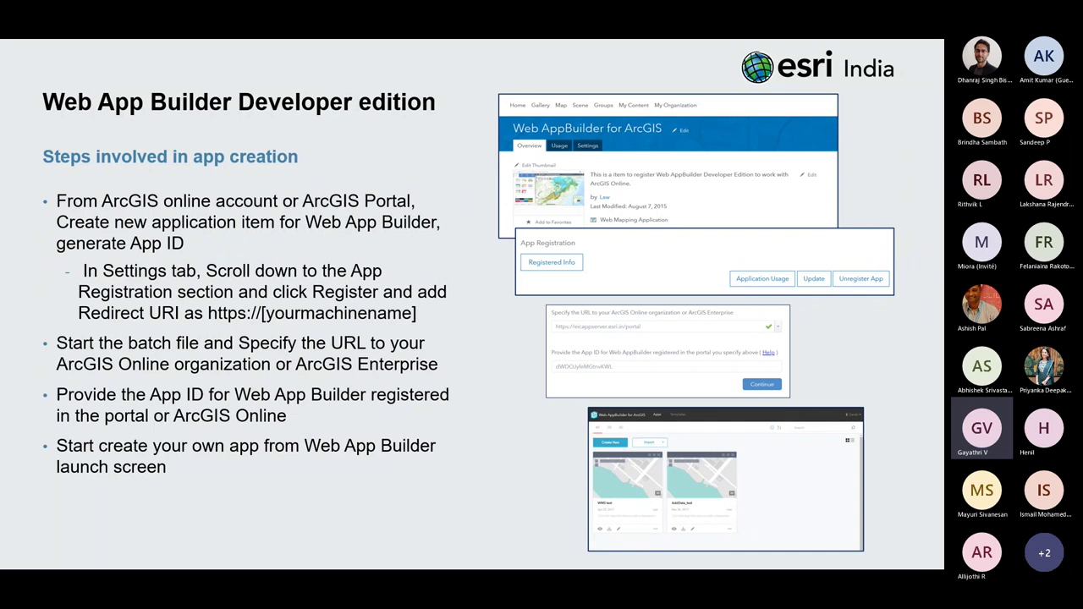
click(440, 398)
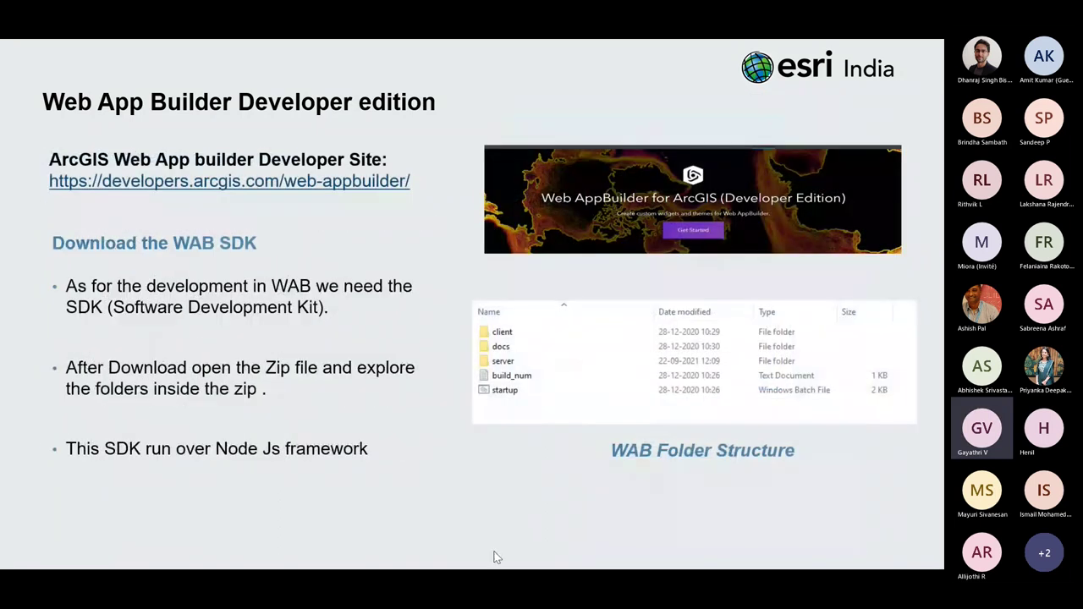
key(Escape)
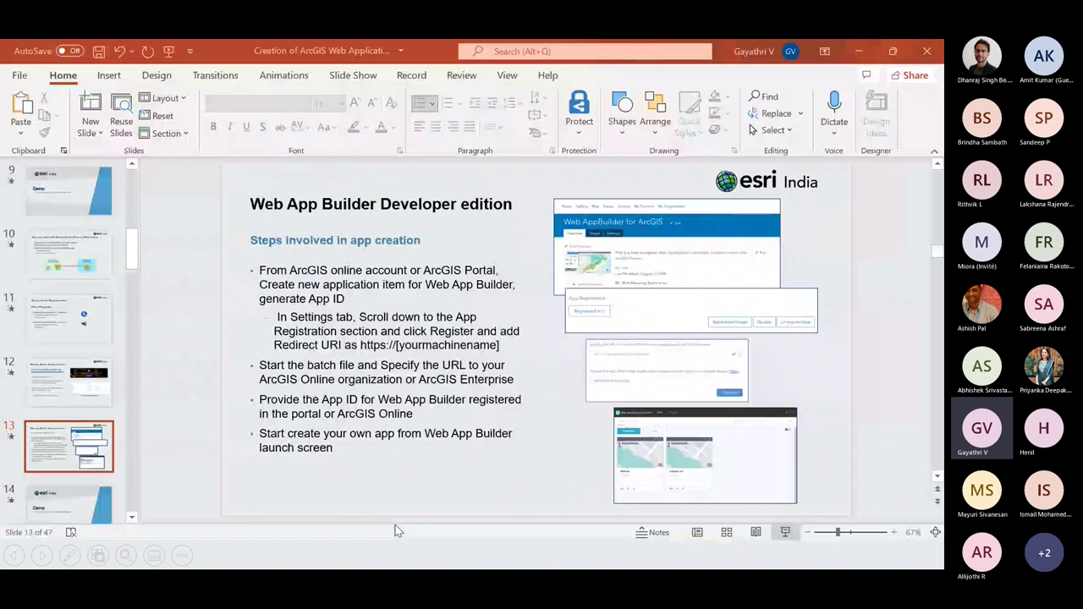
- Switch to File Explorer and open the ArcGISWebAppBuilder folder inside arcgis-web-appbuilder-2.25
key(alt+Tab)
double_click(222, 203)
double_click(216, 203)
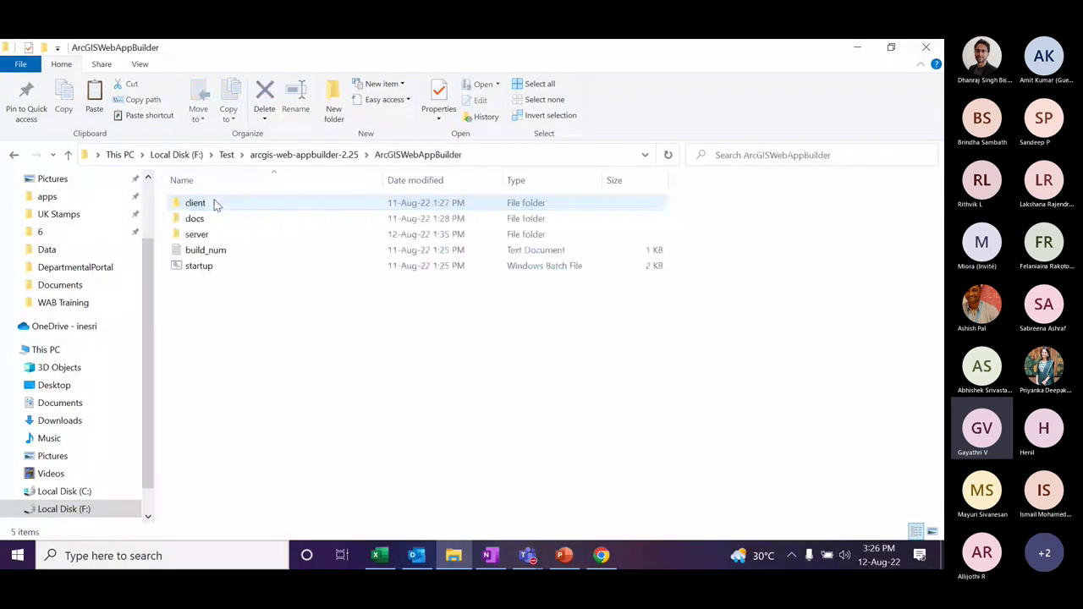
- Open the client folder and look through the contents of its stemapp folder
click(254, 266)
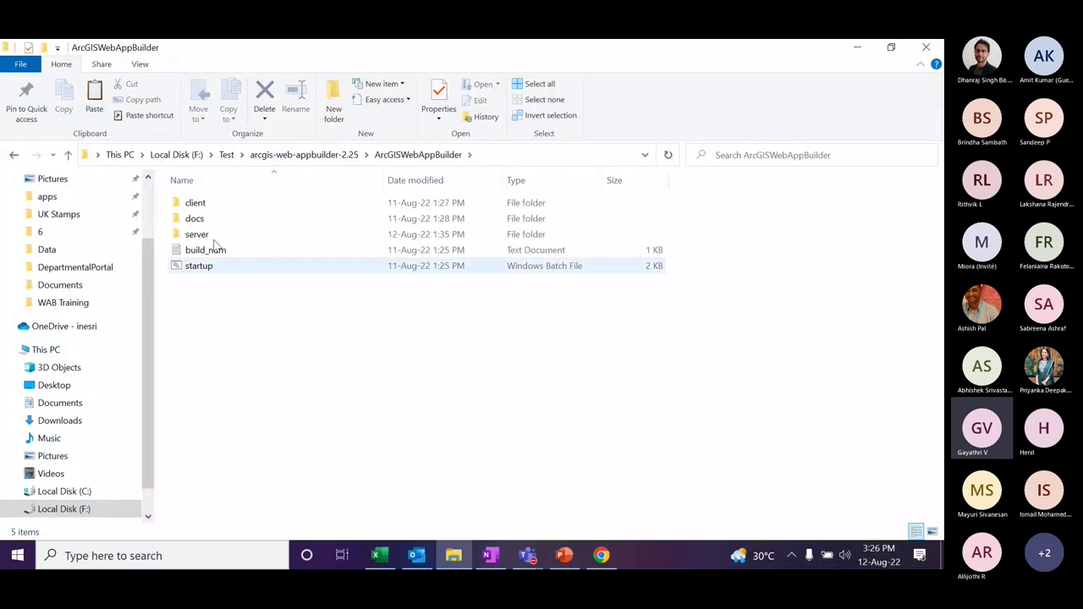
click(213, 207)
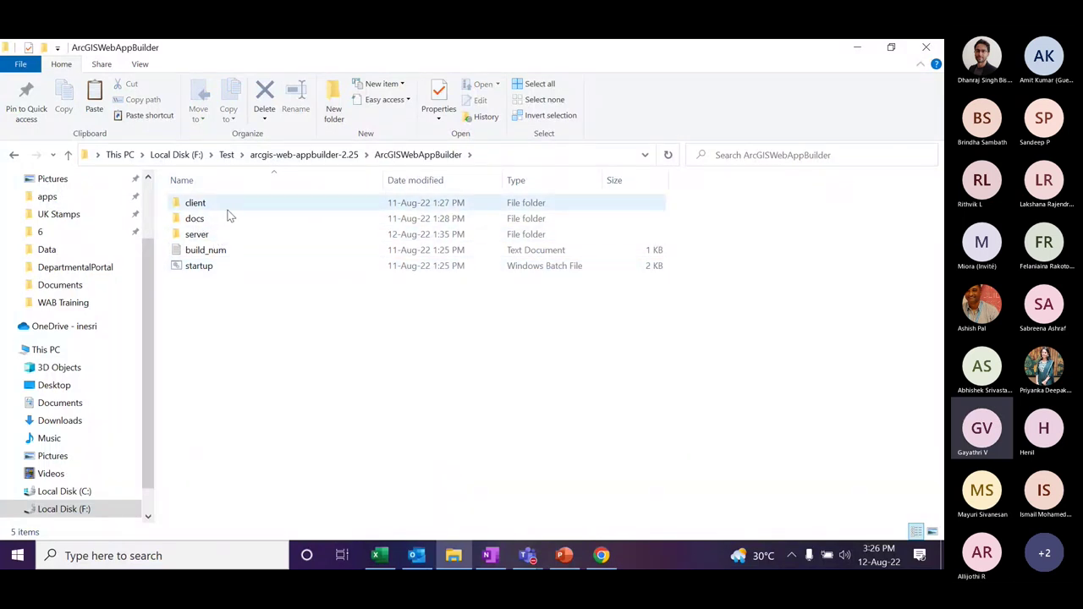
double_click(227, 205)
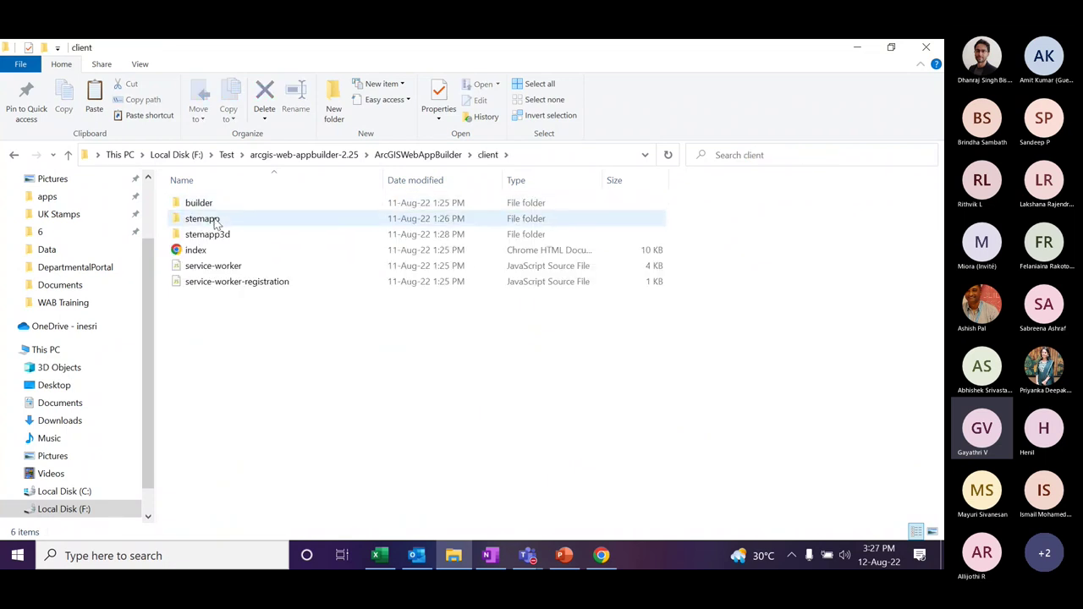
mouse_move(220, 223)
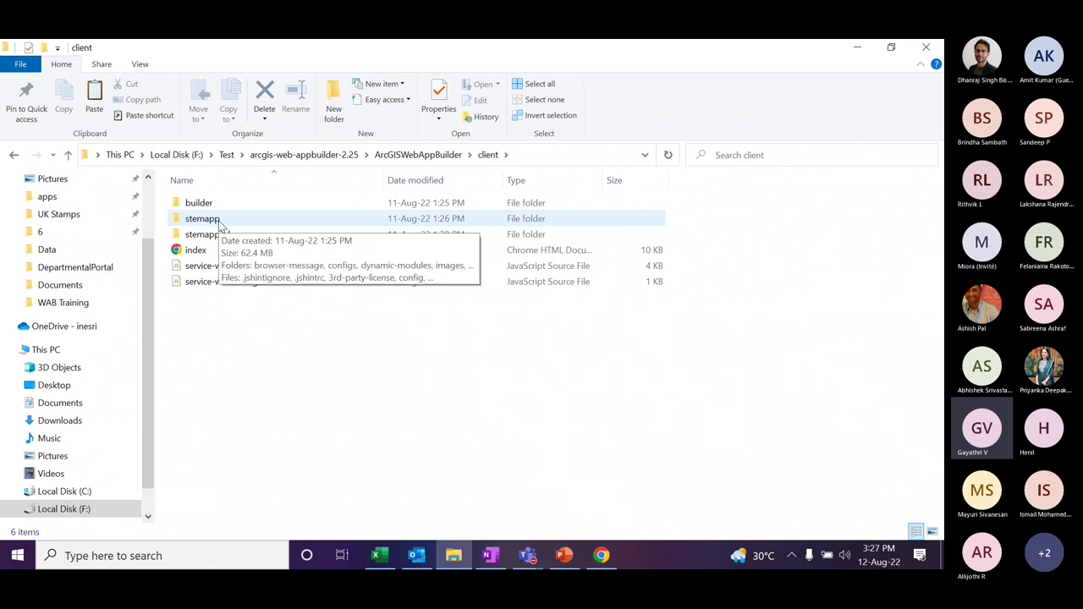
click(220, 222)
double_click(219, 220)
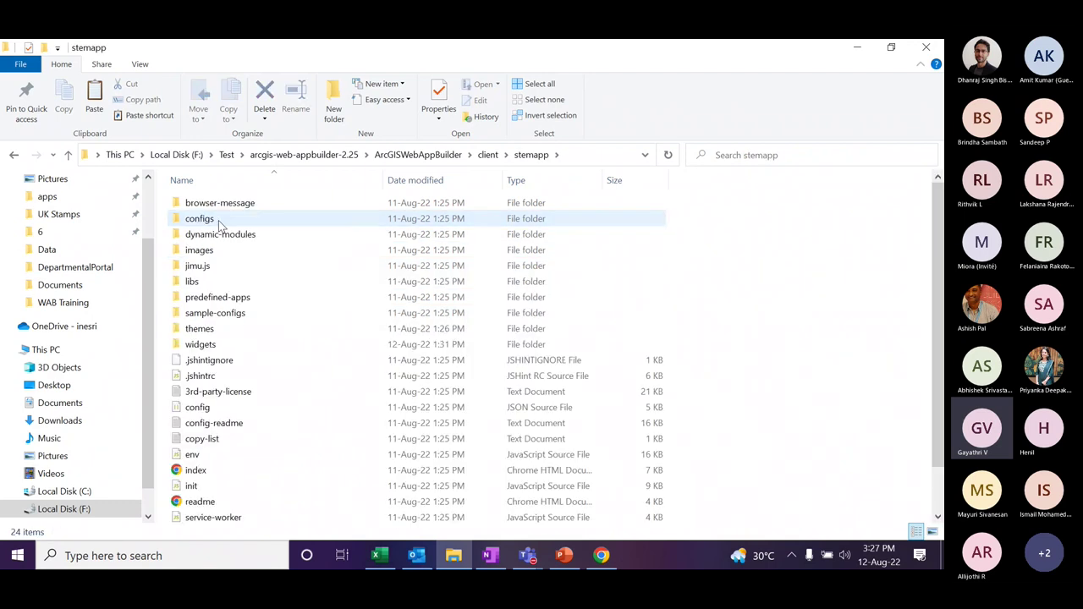
click(488, 155)
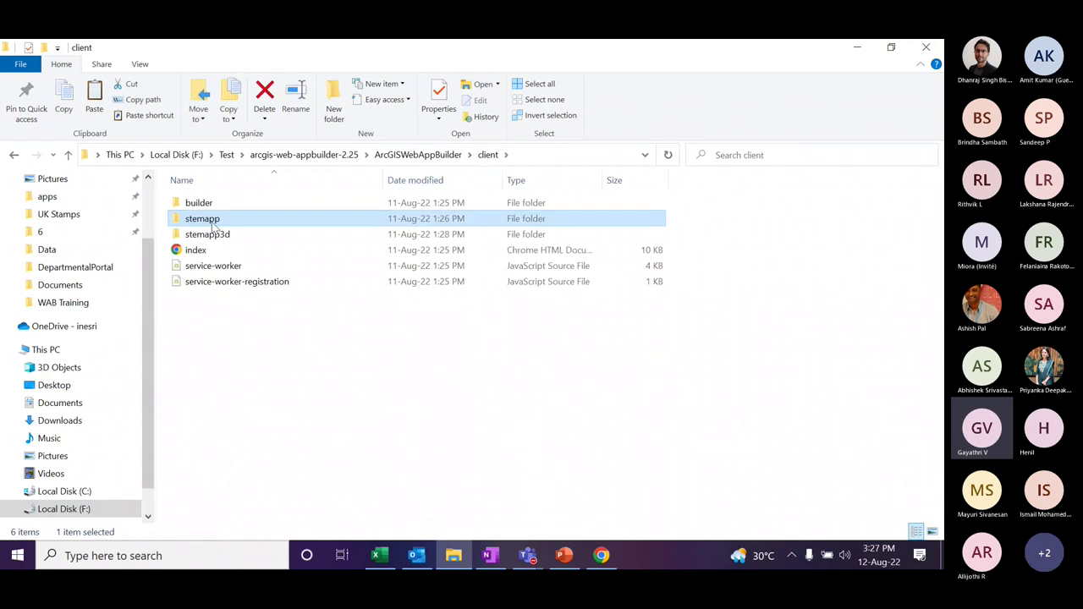
double_click(245, 219)
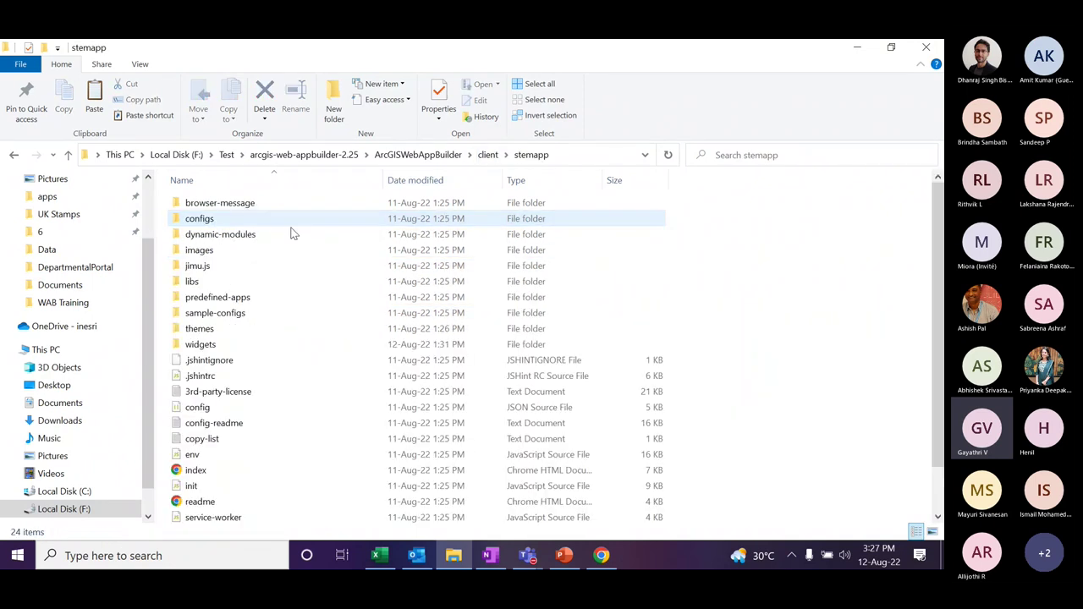
- Look through the stemapp3d folder and its widgets subfolder, and return to the ArcGISWebAppBuilder folder
key(alt+Up)
double_click(242, 237)
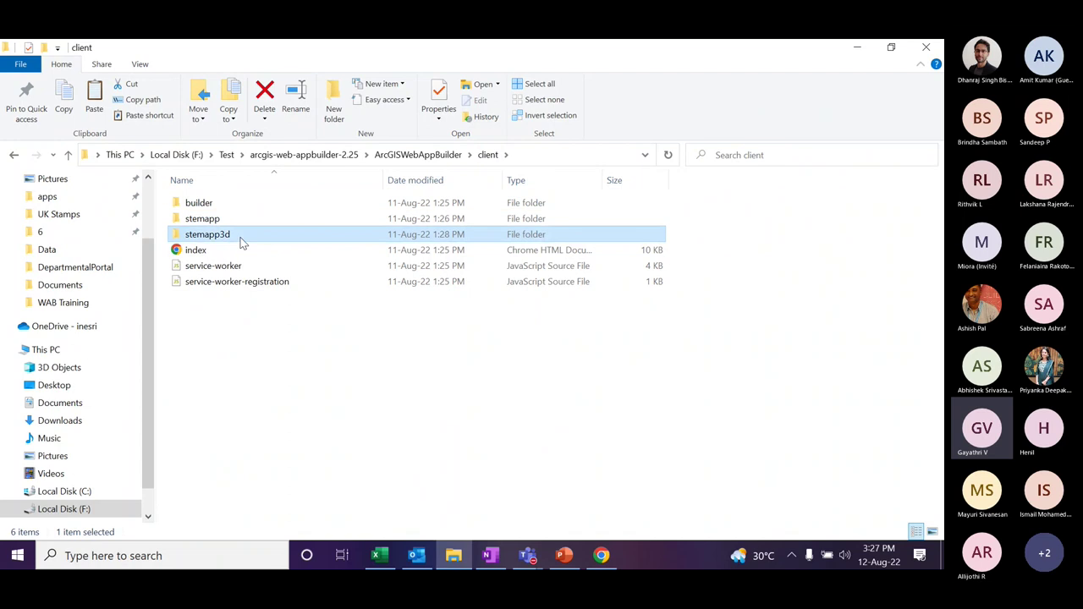
scroll(246, 254, down, 2)
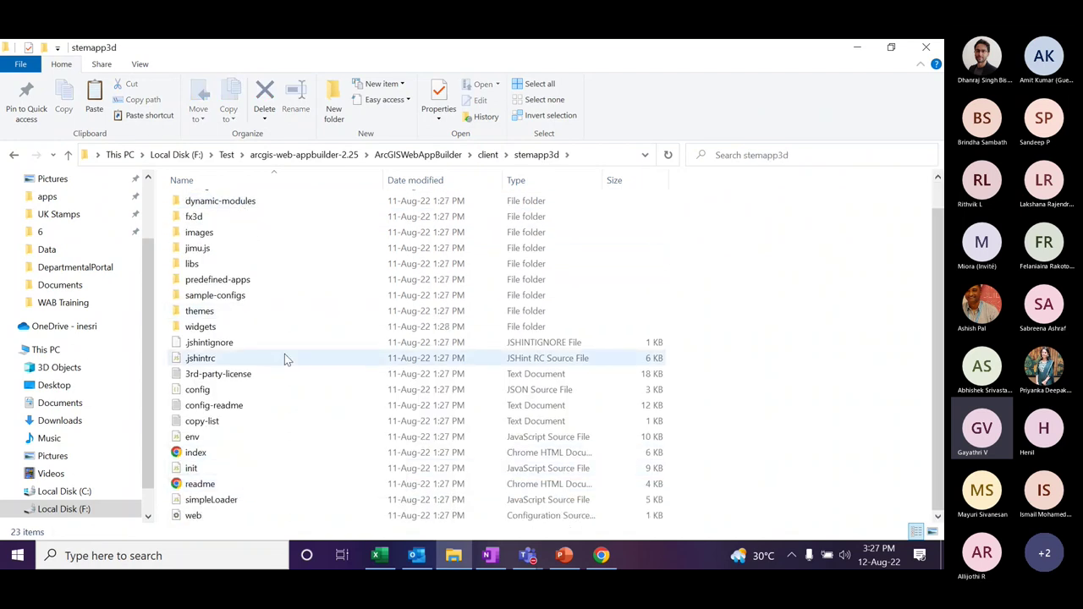
click(480, 161)
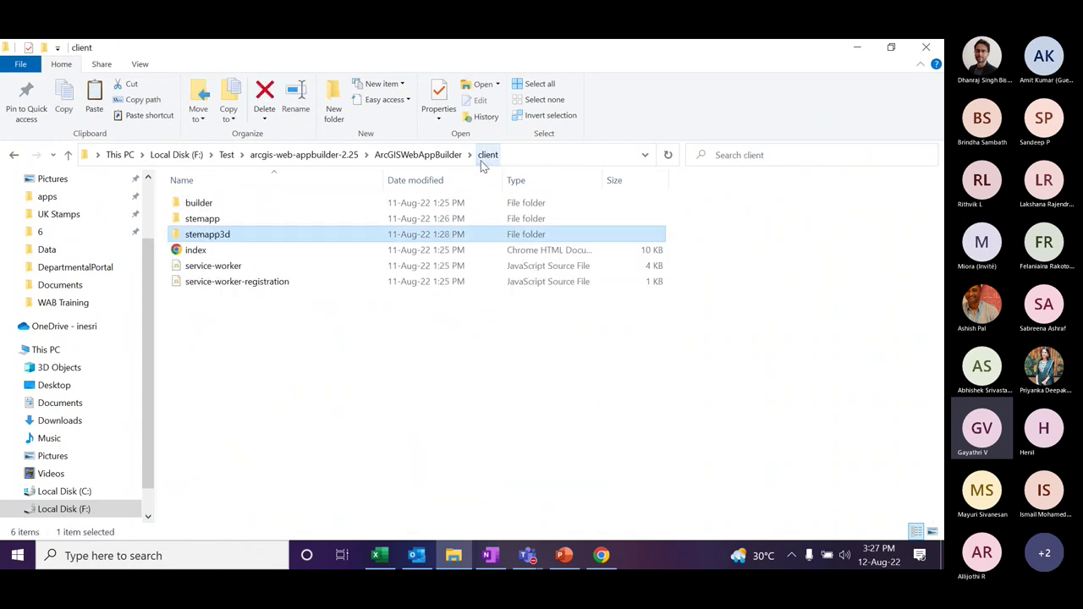
double_click(267, 242)
double_click(231, 363)
click(475, 161)
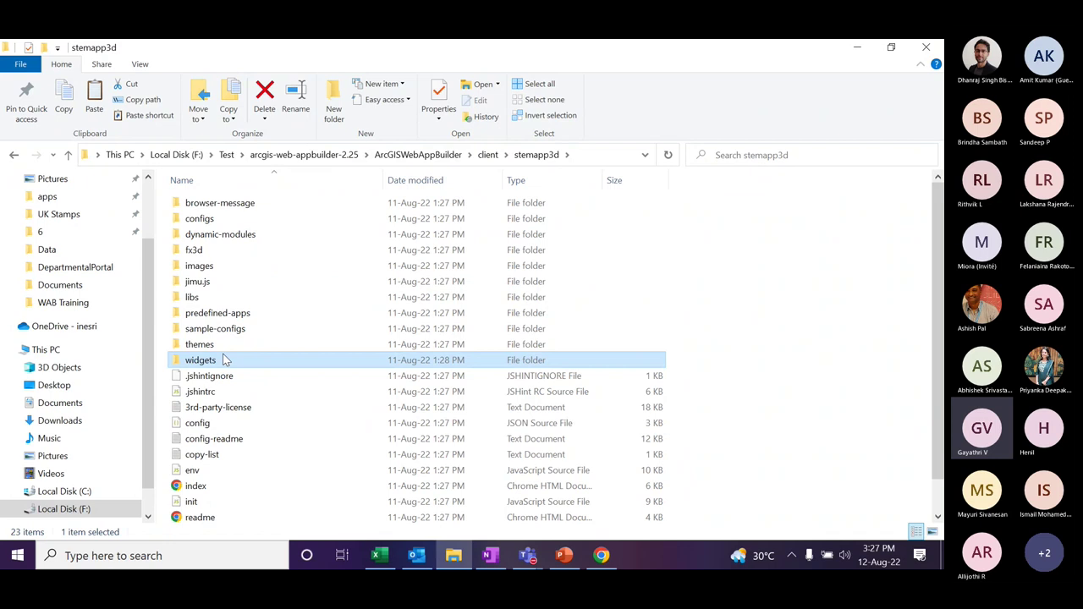
click(489, 155)
click(418, 155)
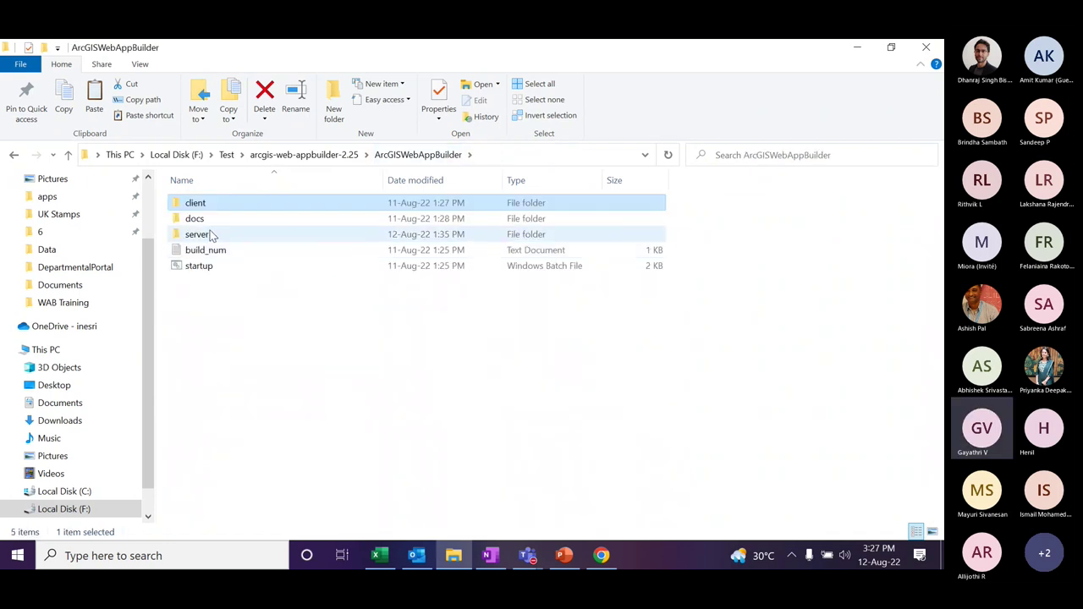
- Examine the server folder and its apps subfolder, and return to the ArcGISWebAppBuilder folder
double_click(212, 236)
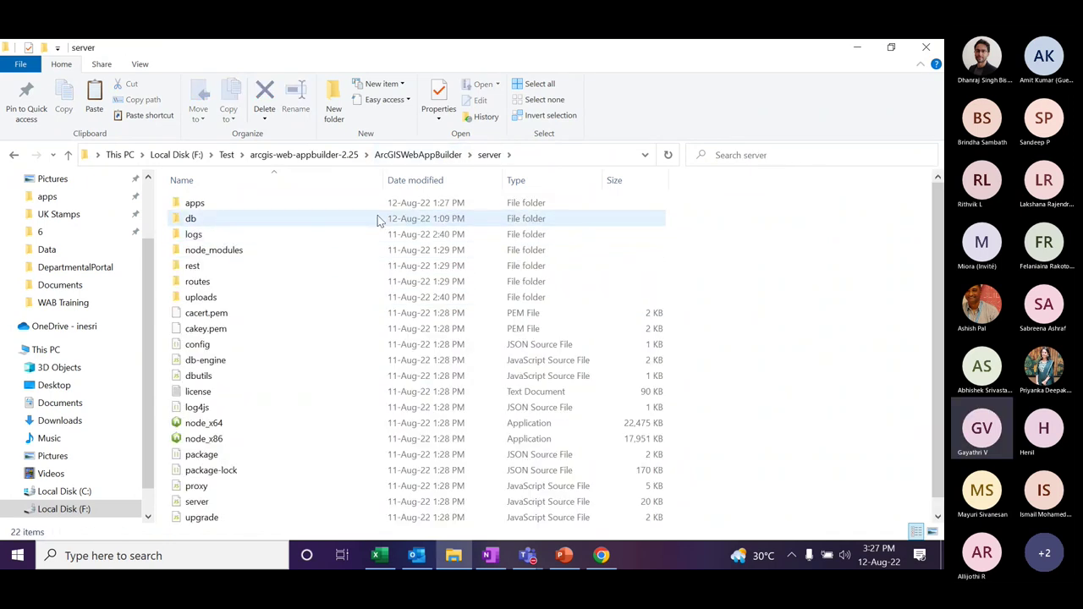
double_click(206, 208)
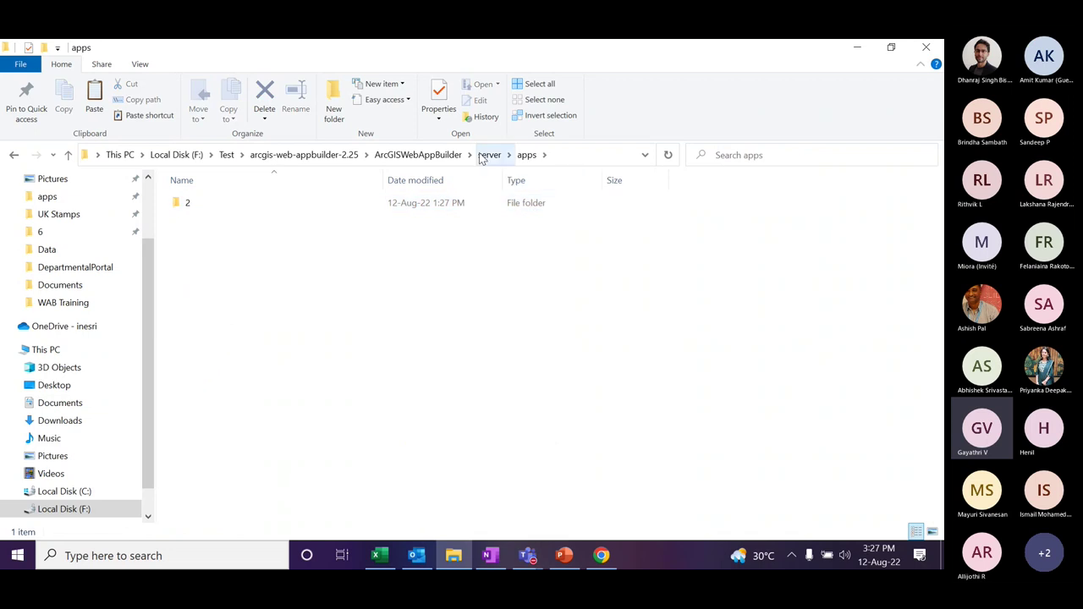
click(427, 155)
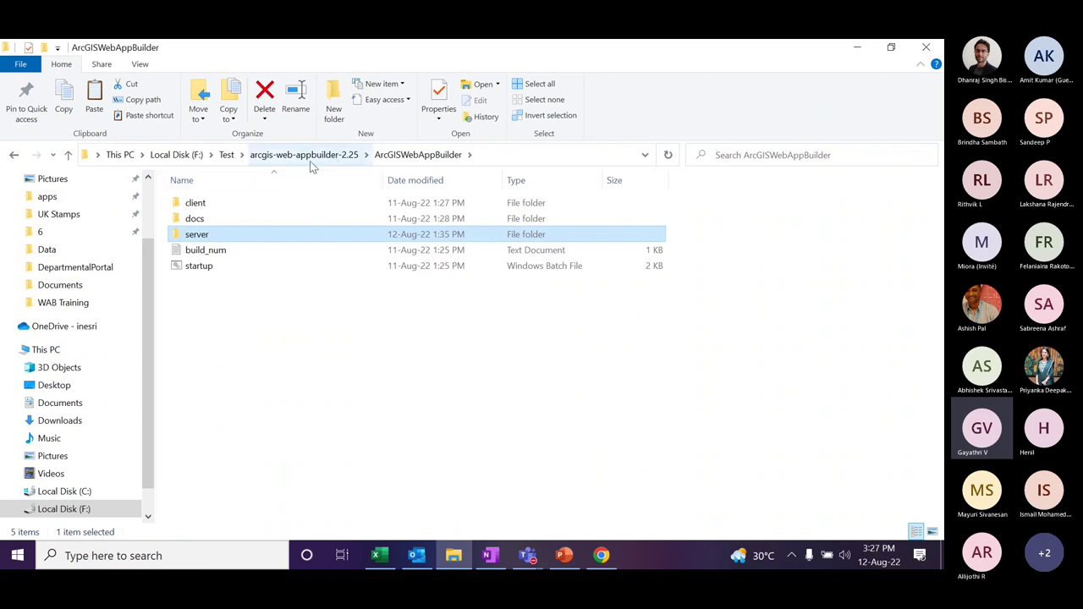
click(264, 327)
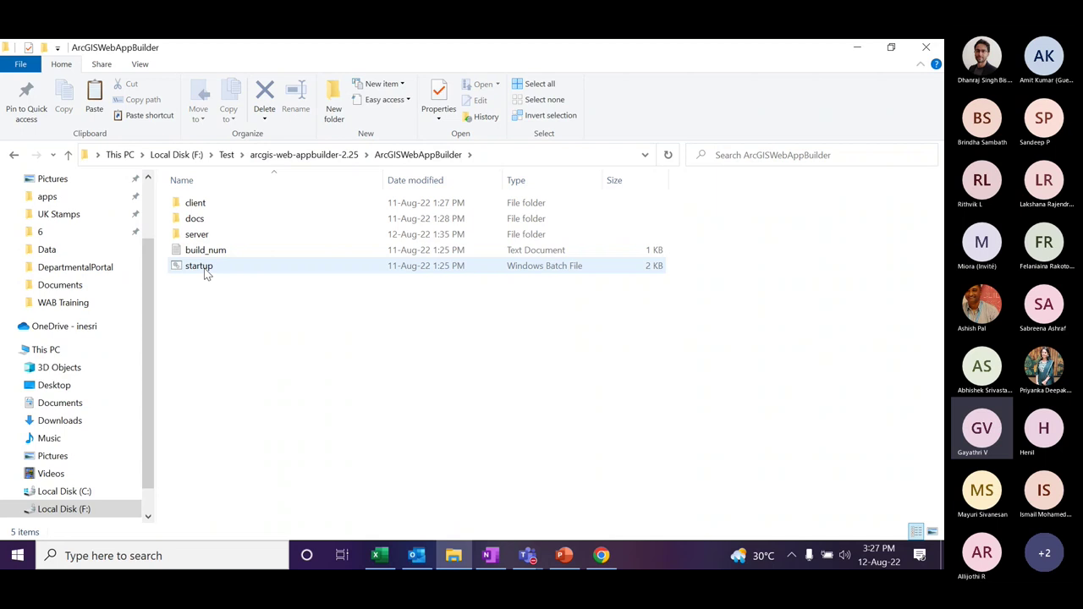
- Run the startup batch file and copy the local Web AppBuilder address from the host name through webappbuilder
double_click(199, 266)
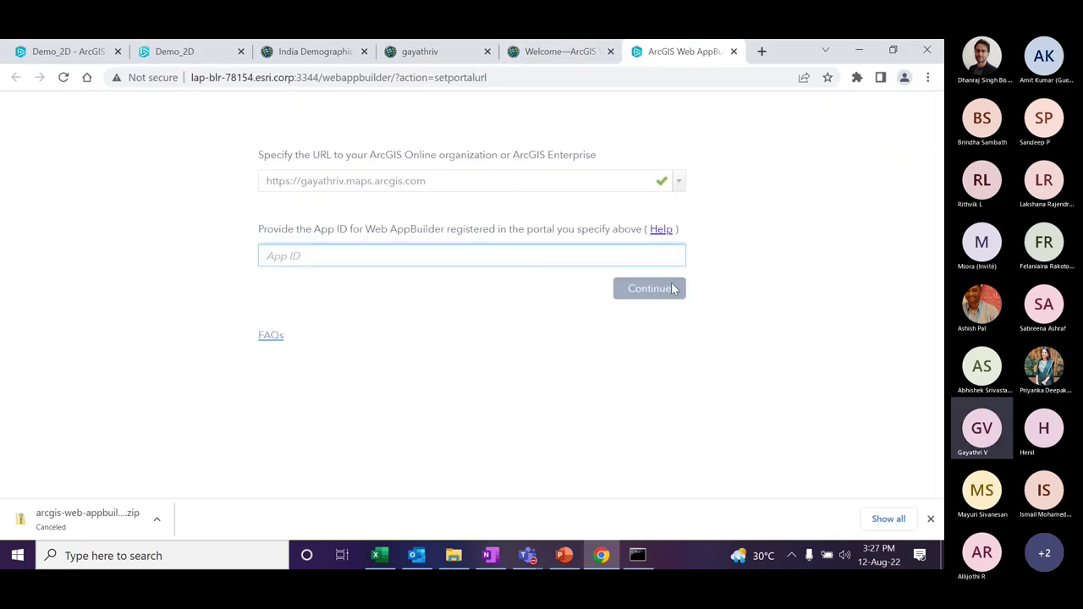
click(193, 78)
drag(193, 77, 391, 78)
key(ctrl+c)
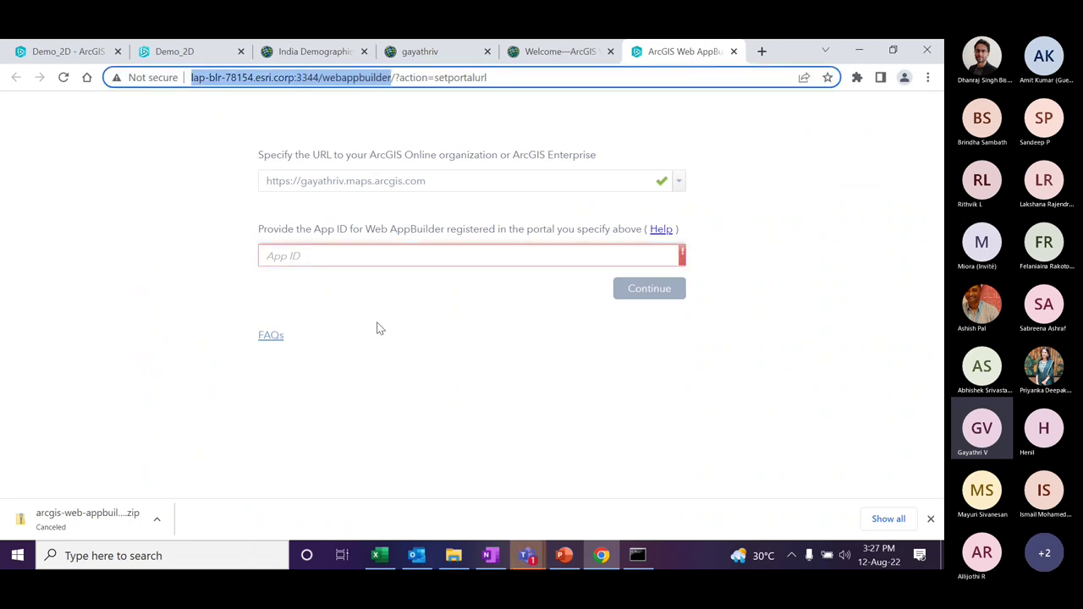
click(377, 324)
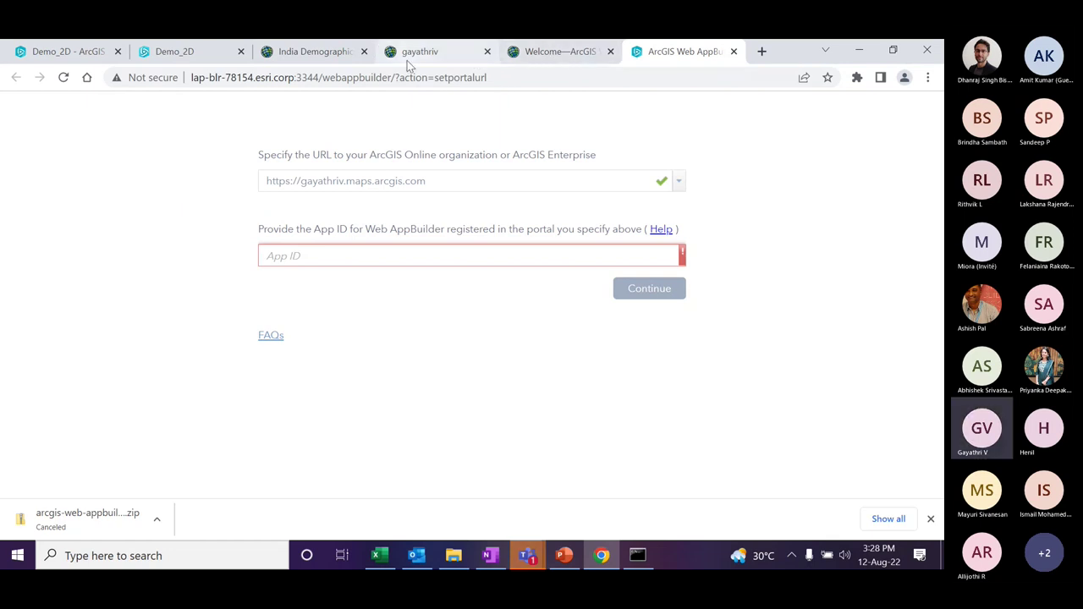
click(57, 55)
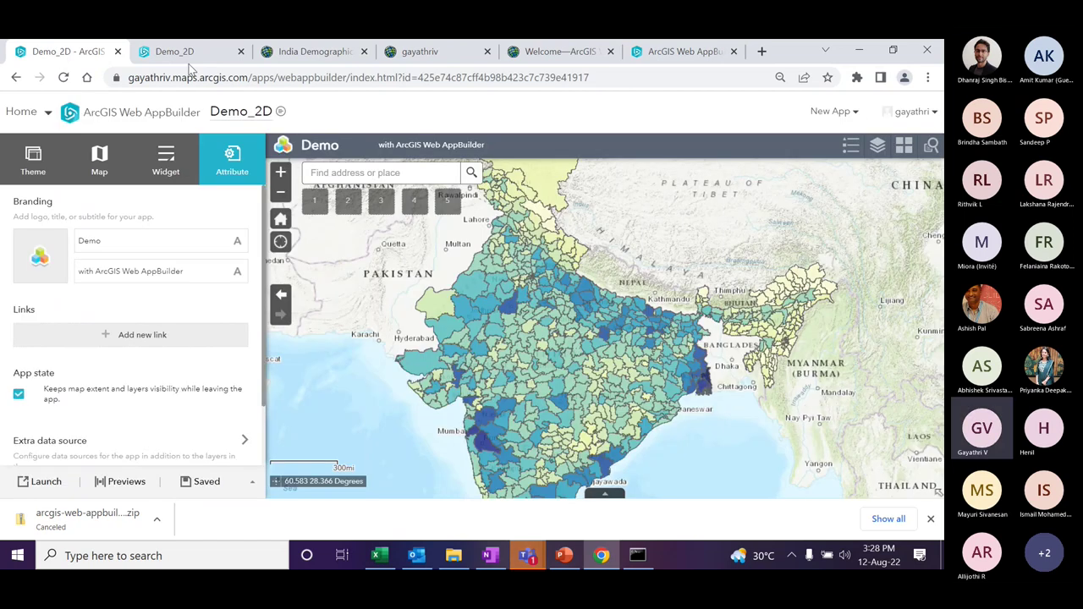
click(16, 77)
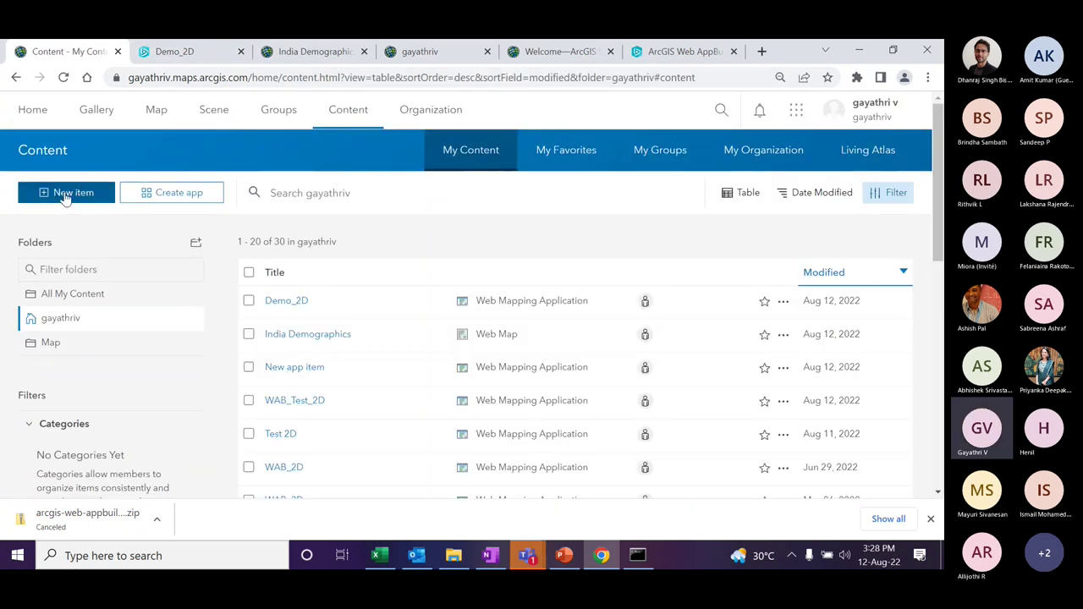
click(66, 192)
scroll(265, 416, down, 3)
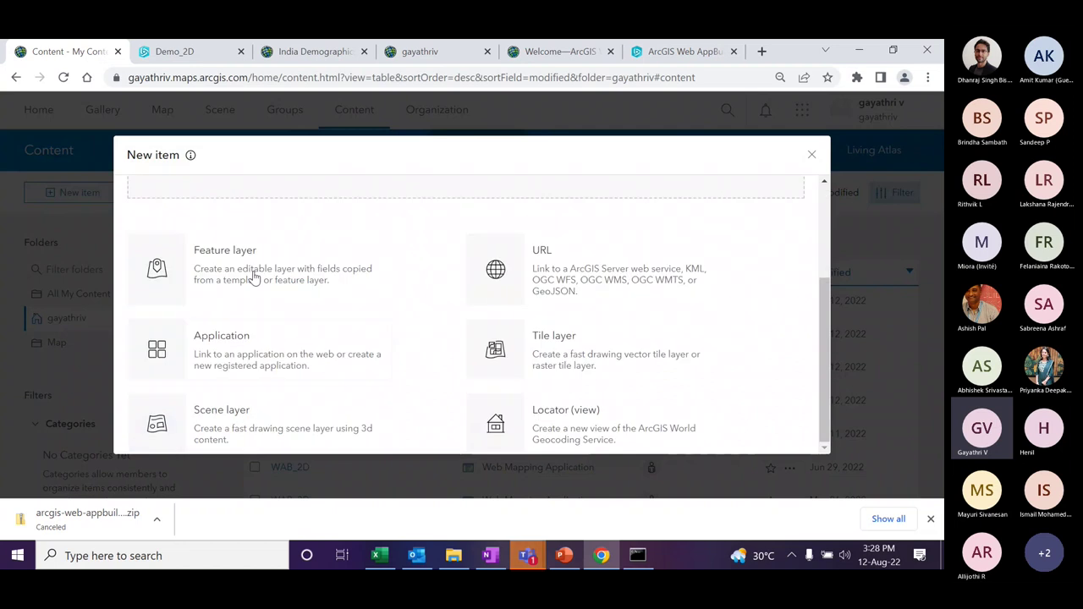
click(237, 351)
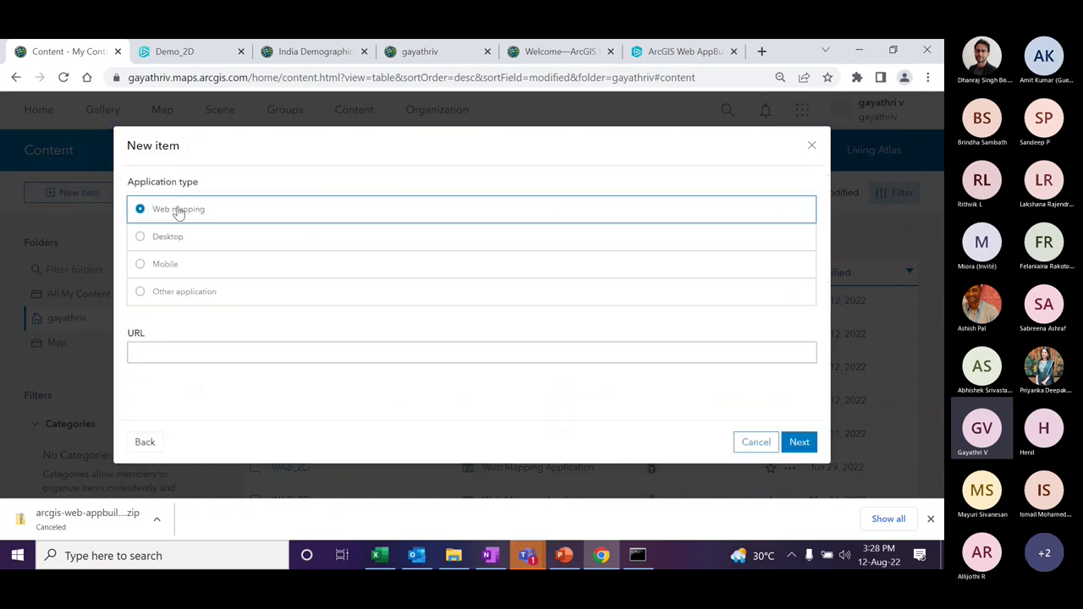
click(165, 348)
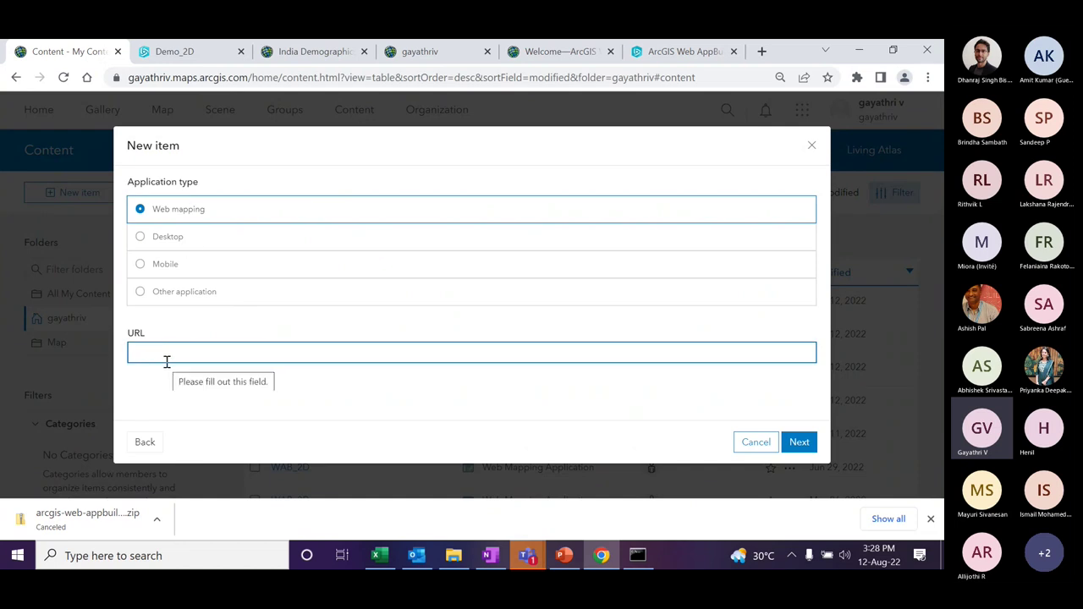
key(ctrl+v)
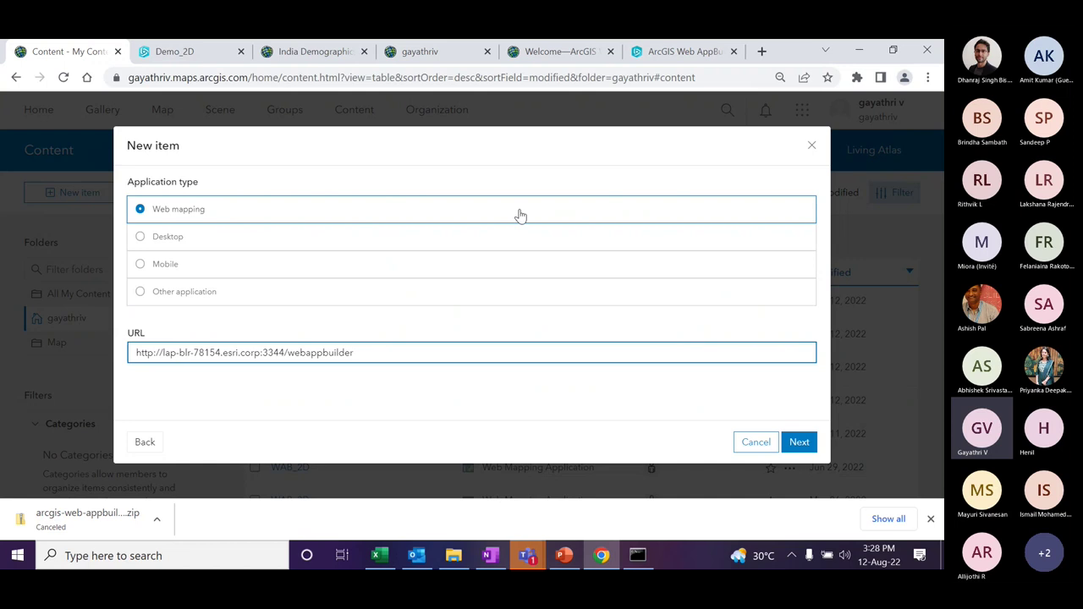
- Check the local builder's address, change the new item's URL to use https and continue to the item details
click(695, 54)
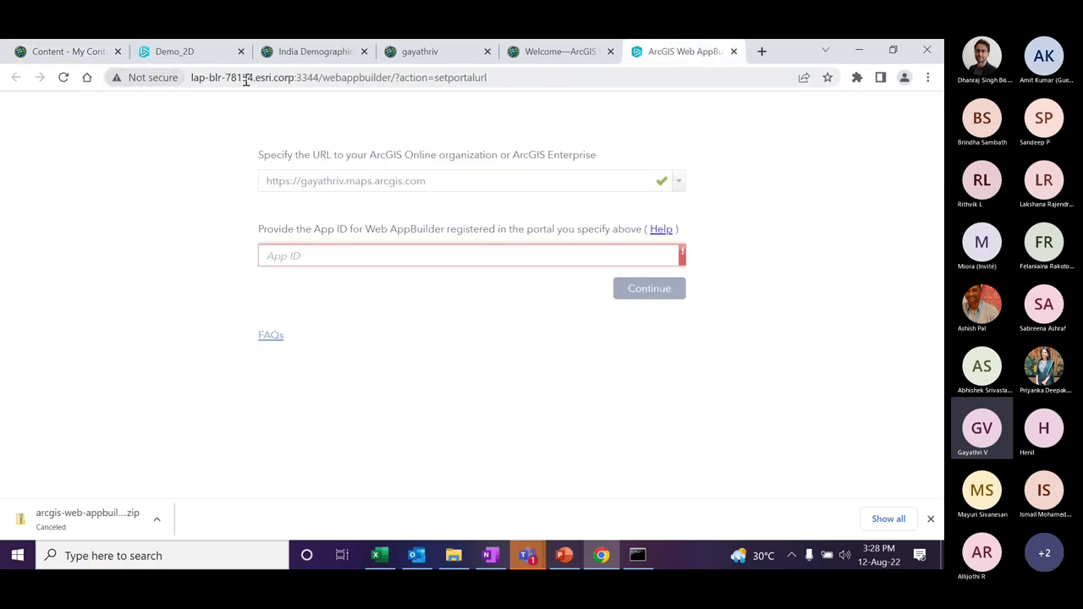
click(60, 52)
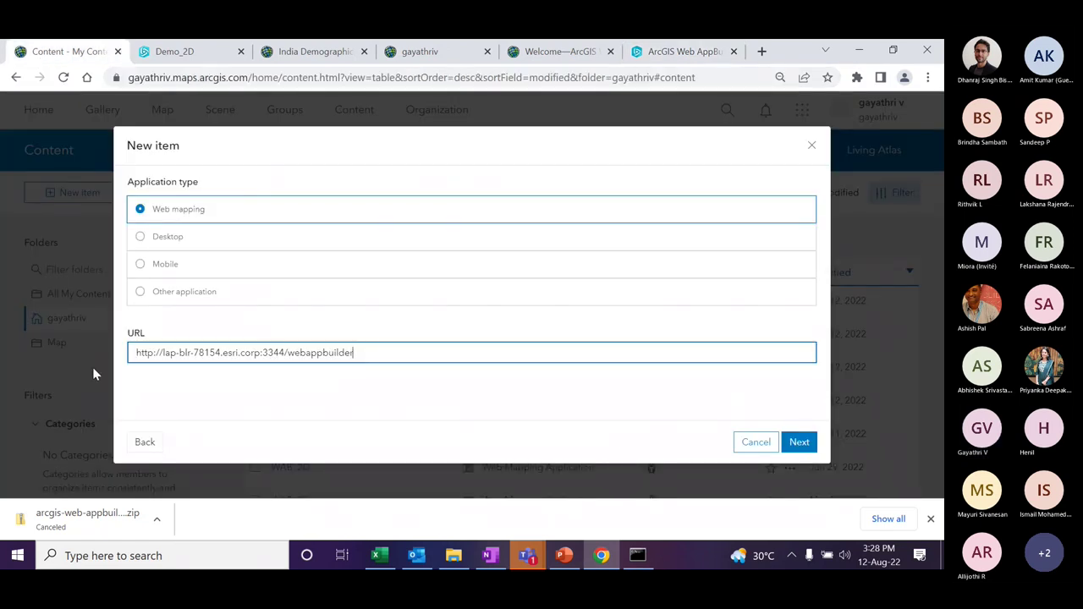
click(152, 357)
text(s)
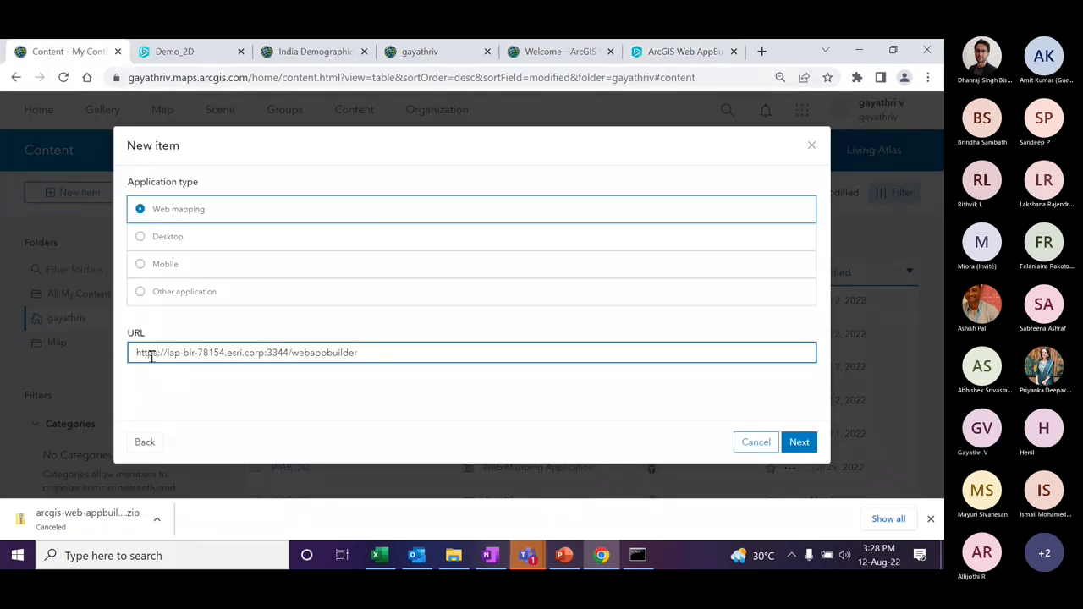
click(798, 441)
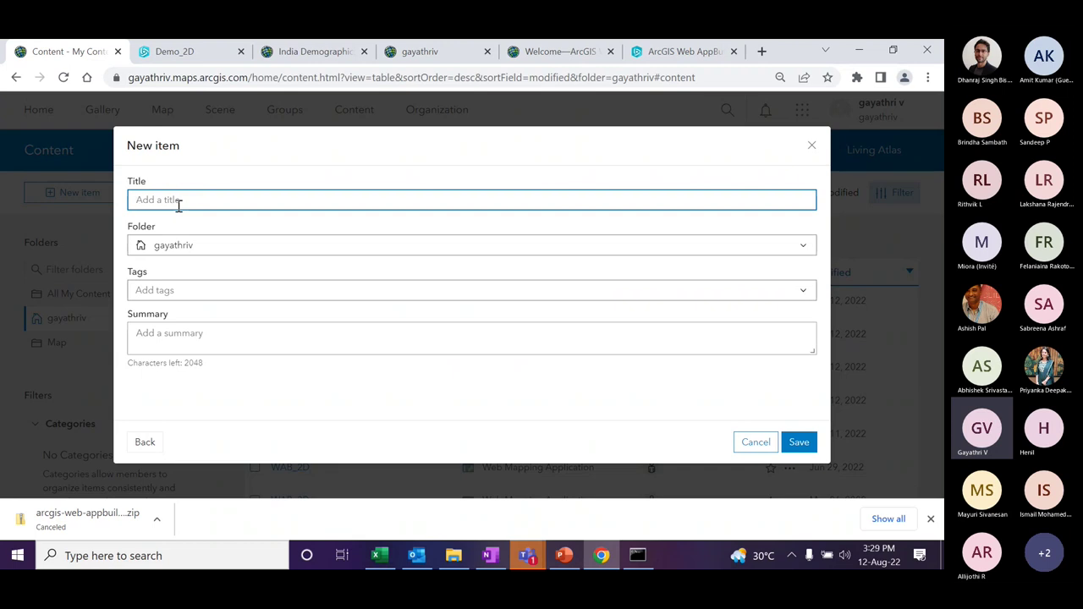
- Title the new item Demo App, add the tag test and save it
text(Demo App)
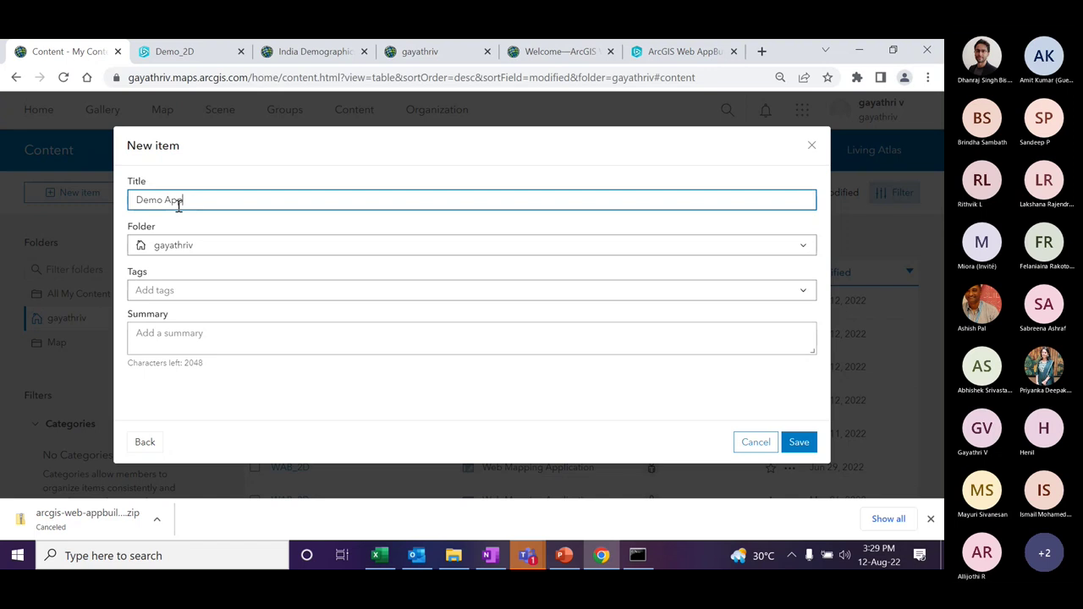
click(198, 294)
text(test)
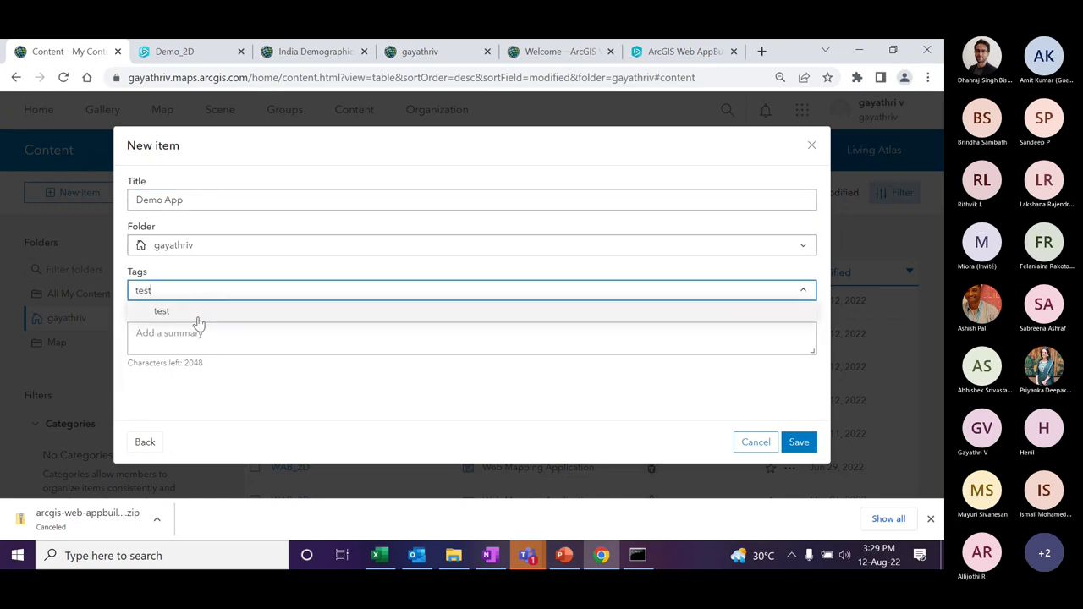
click(198, 314)
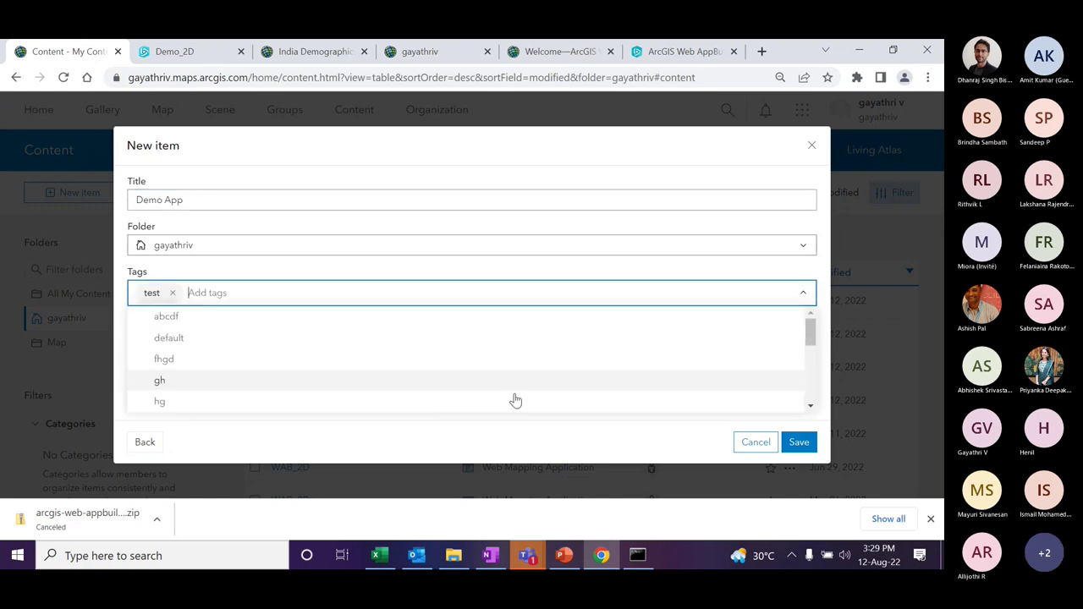
click(126, 321)
click(804, 443)
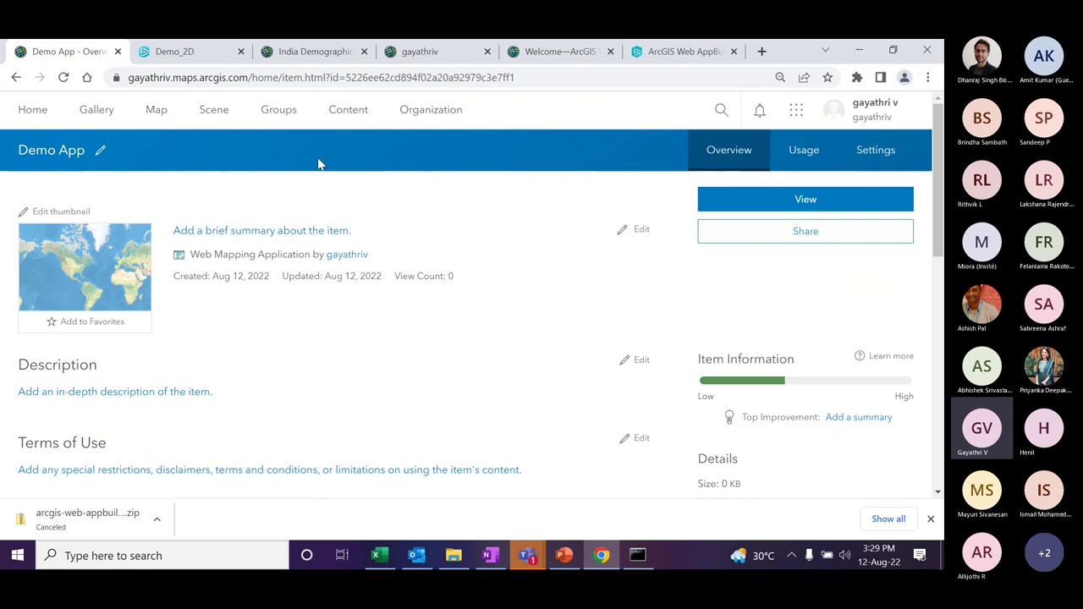
- Open the app registration form in the Demo App item's Web Mapping Application settings
click(887, 151)
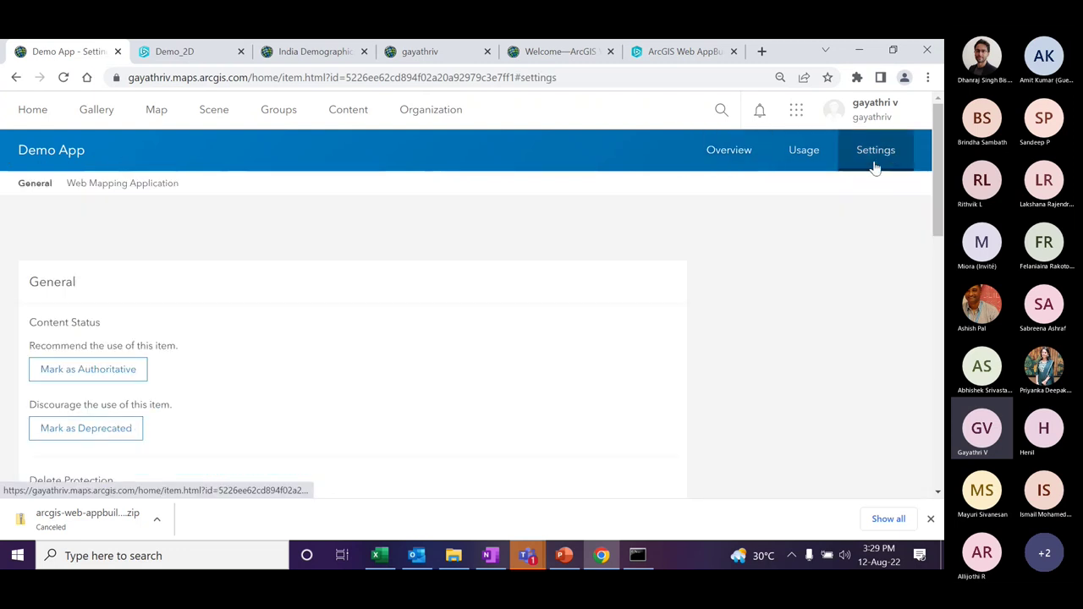
scroll(238, 383, down, 1)
scroll(238, 383, down, 3)
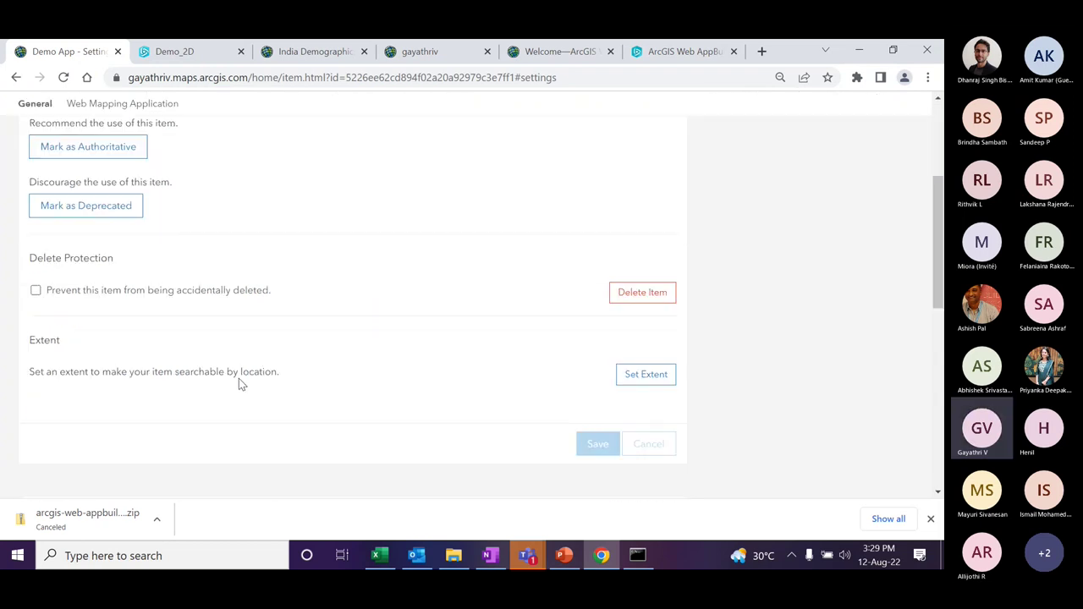
scroll(245, 300, down, 3)
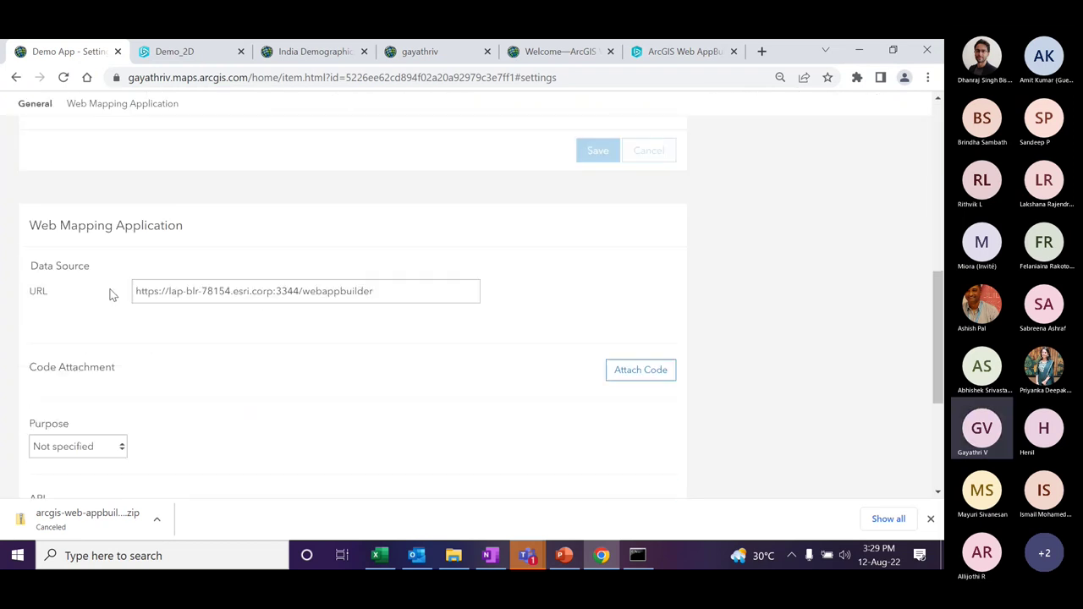
scroll(135, 329, down, 2)
scroll(152, 423, down, 1)
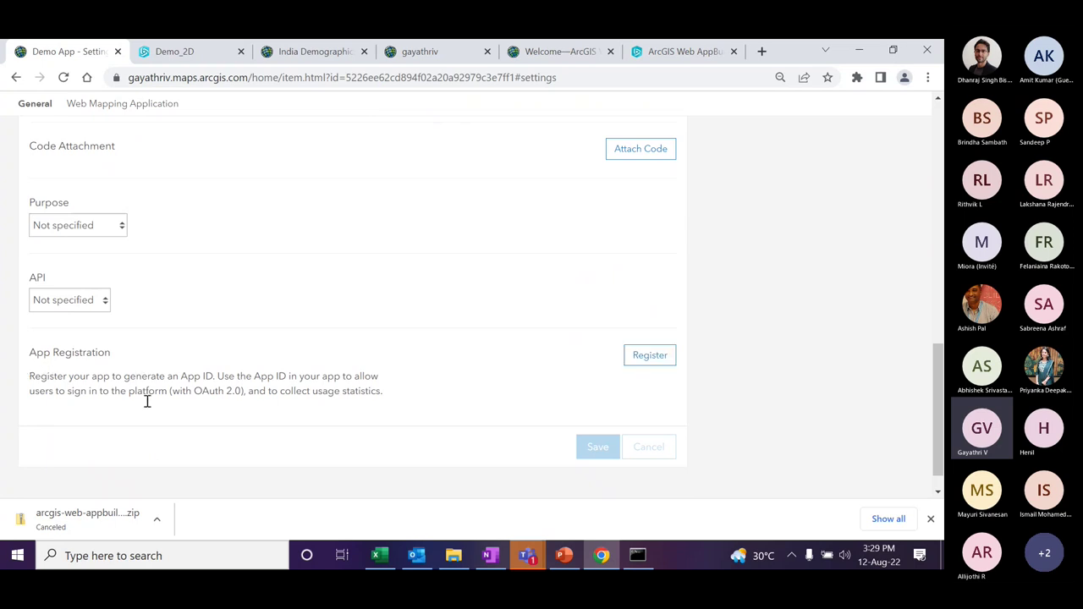
click(641, 356)
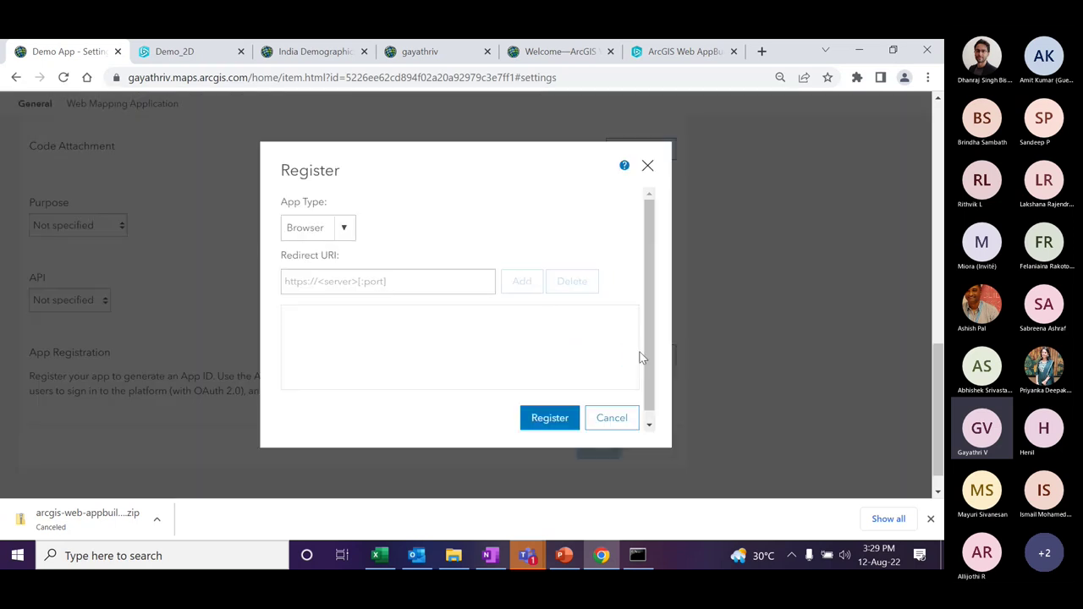
click(324, 279)
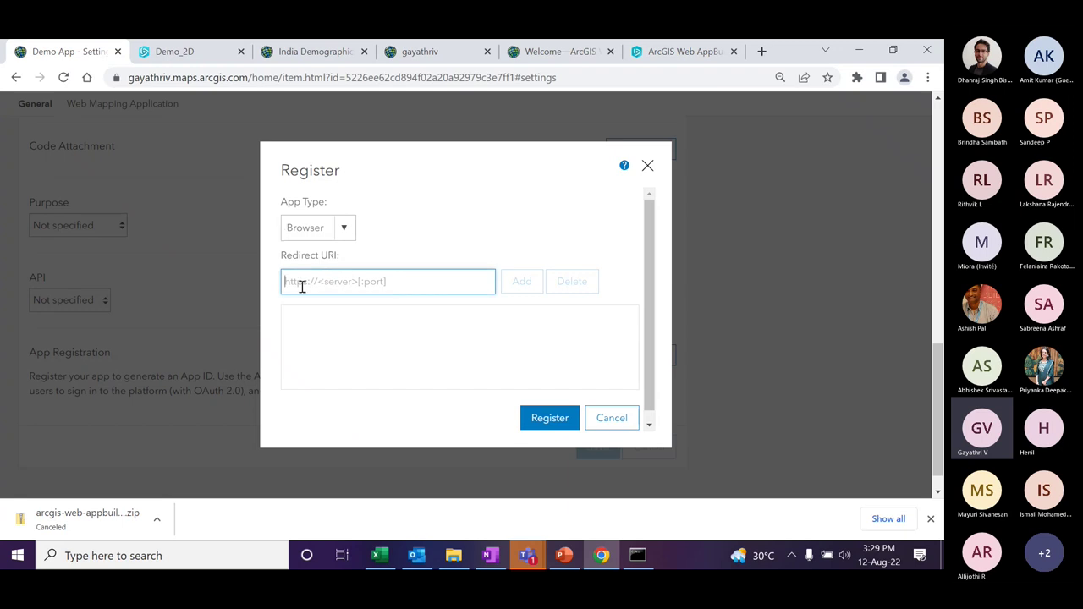
key(ctrl+v)
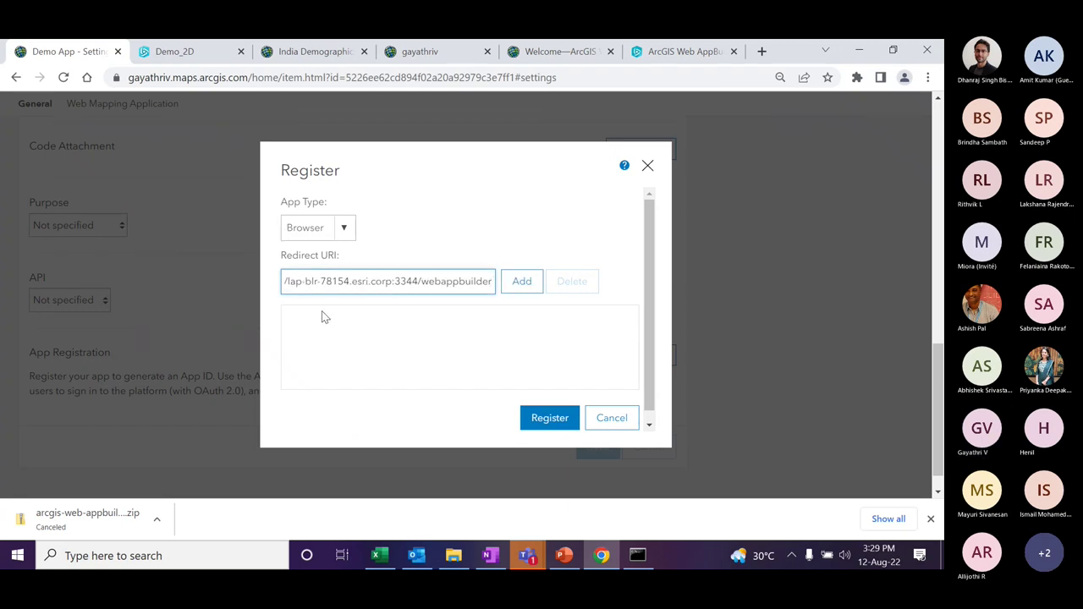
key(BackSpace)
key(BackSpace)
key(BackSpace)
key(BackSpace)
key(BackSpace)
key(BackSpace)
key(BackSpace)
key(BackSpace)
key(BackSpace)
key(BackSpace)
key(BackSpace)
key(BackSpace)
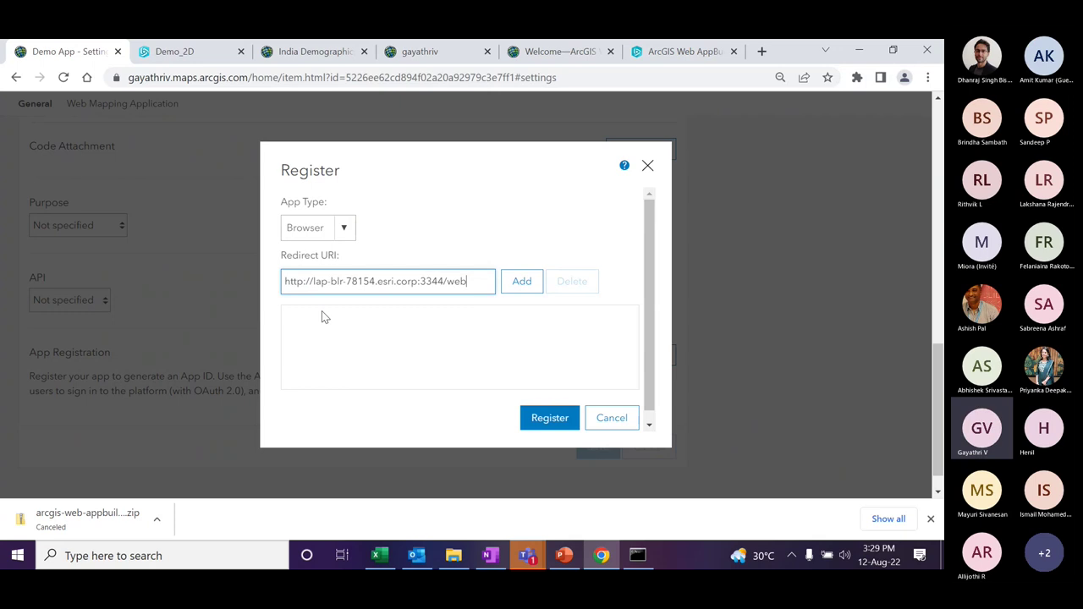
key(BackSpace)
key(BackSpace)
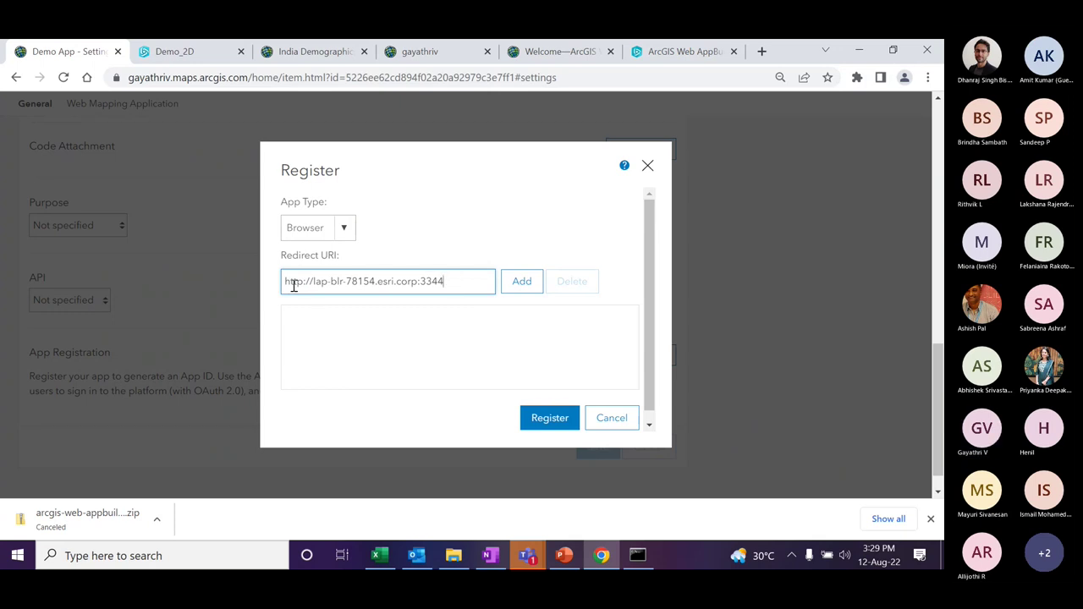
click(523, 288)
click(409, 287)
key(ctrl+v)
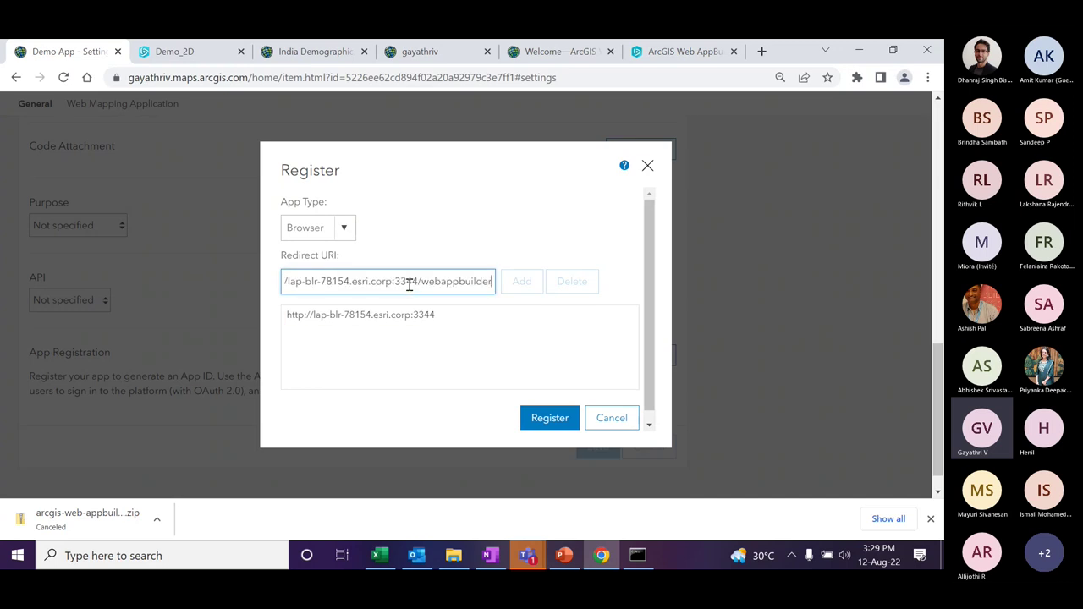
key(BackSpace)
key(BackSpace)
key(BackSpace)
key(BackSpace)
key(BackSpace)
key(BackSpace)
key(BackSpace)
key(BackSpace)
key(BackSpace)
key(BackSpace)
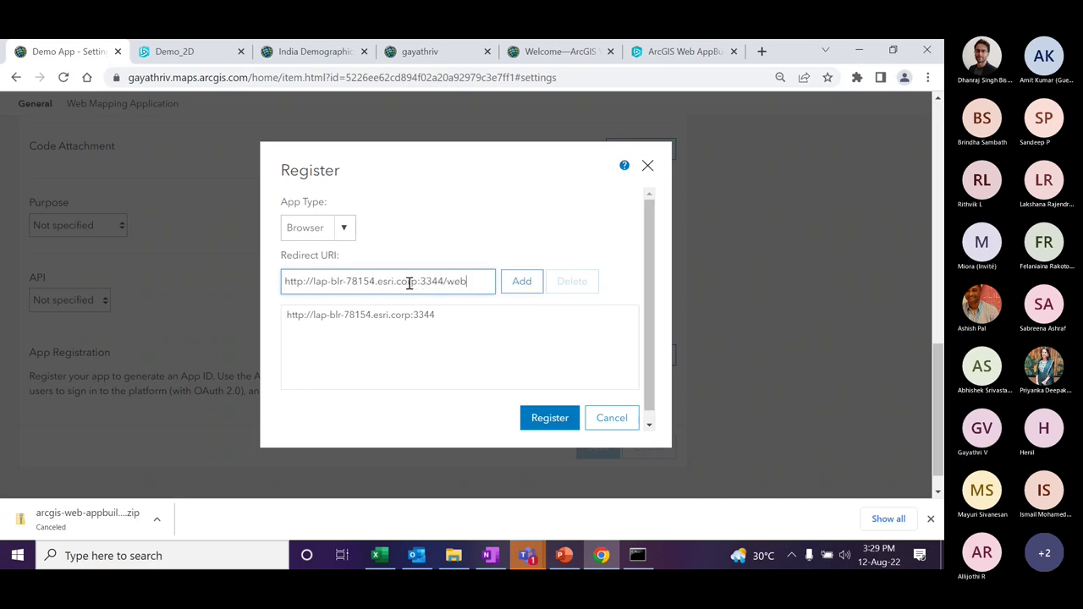
click(307, 281)
text(s)
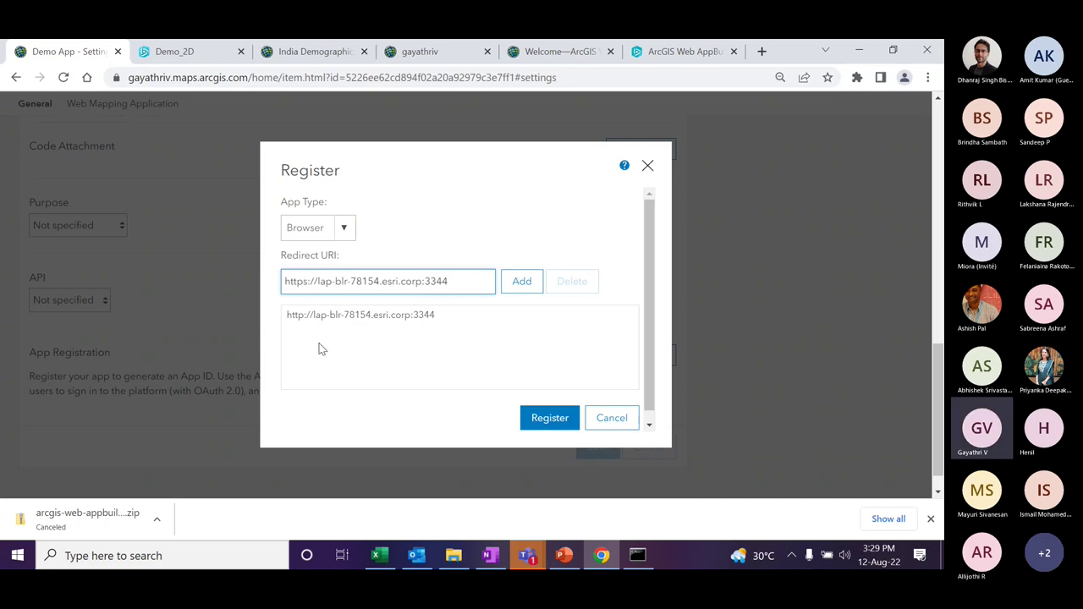
click(517, 286)
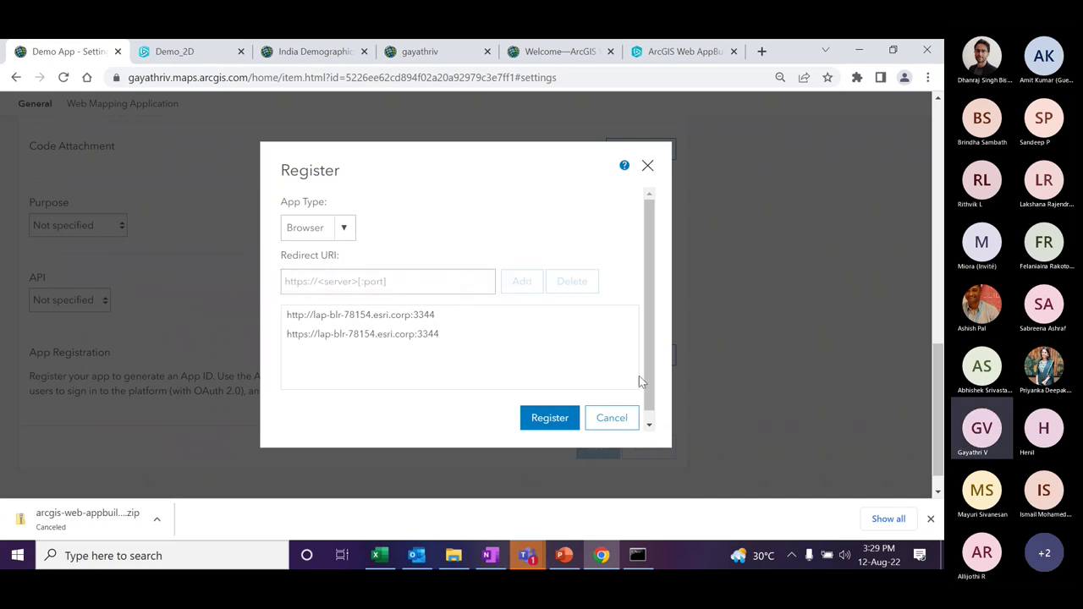
click(550, 417)
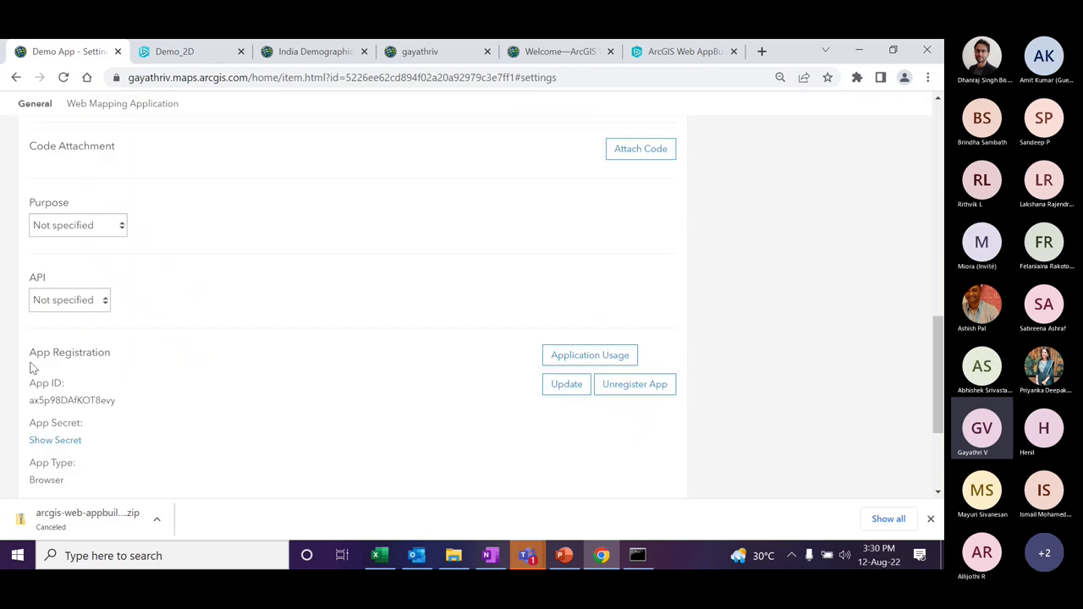
- Copy the generated App ID from the app registration and paste it into the App ID field of the local Web AppBuilder page
scroll(72, 427, down, 2)
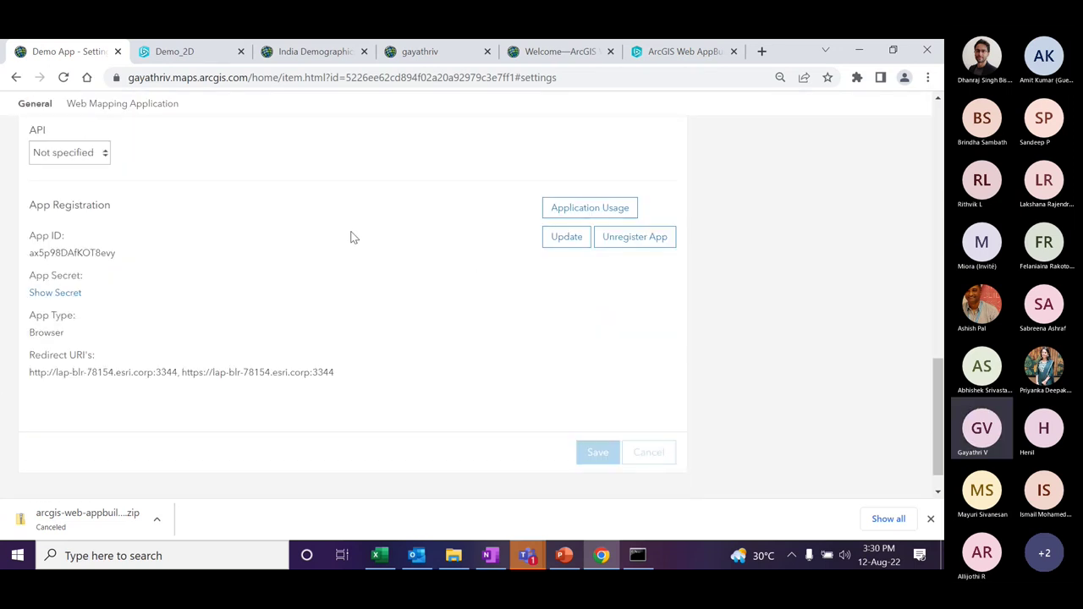
double_click(94, 253)
key(ctrl+c)
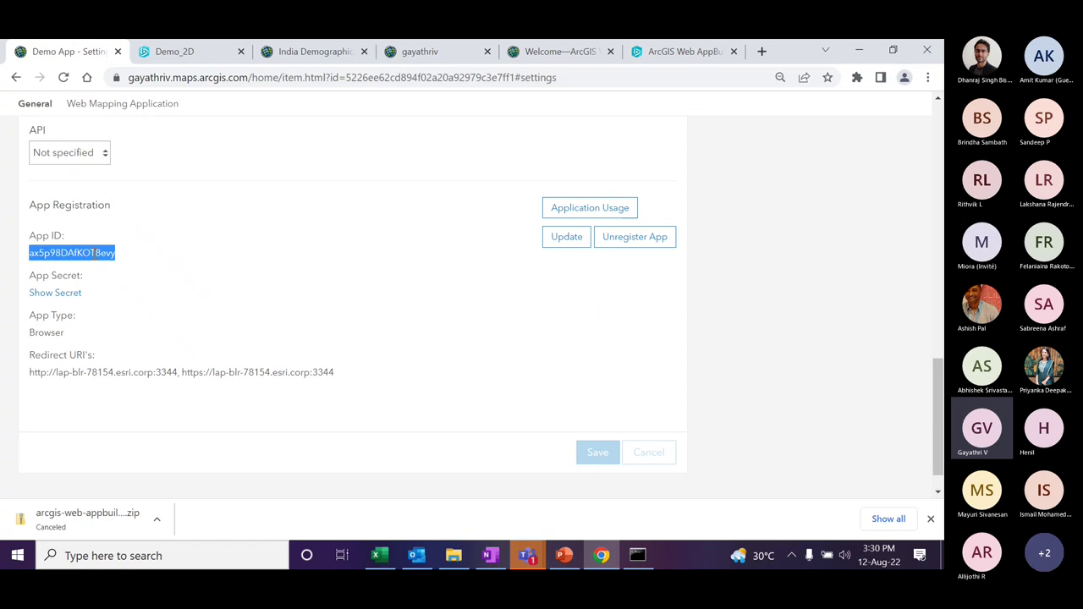
click(690, 54)
click(332, 258)
key(ctrl+v)
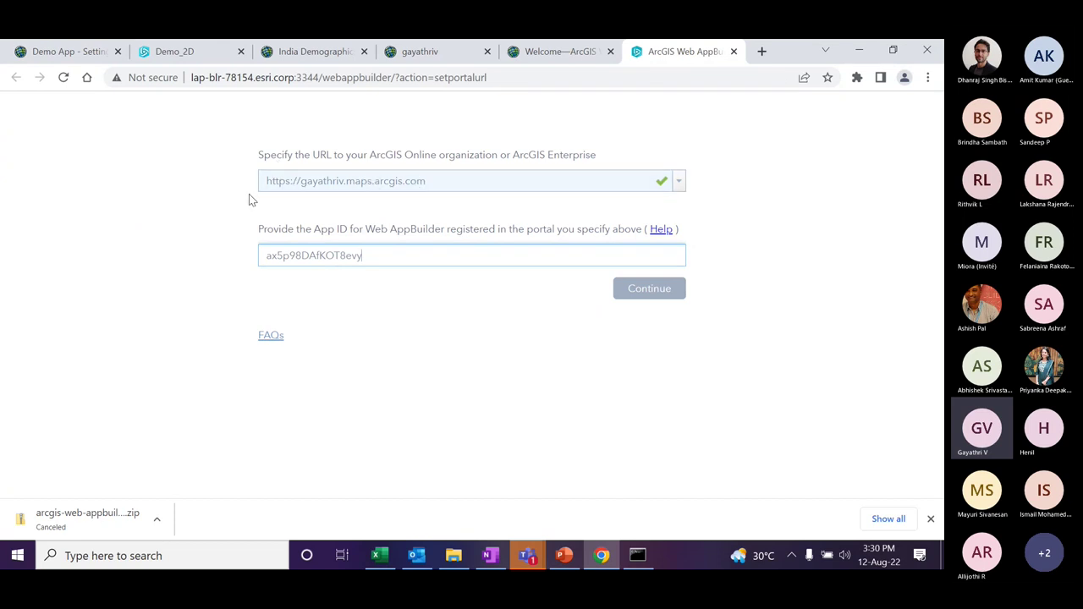
- Continue with the portal URL and App ID, and allow Demo App to access the ArcGIS Online account
click(387, 299)
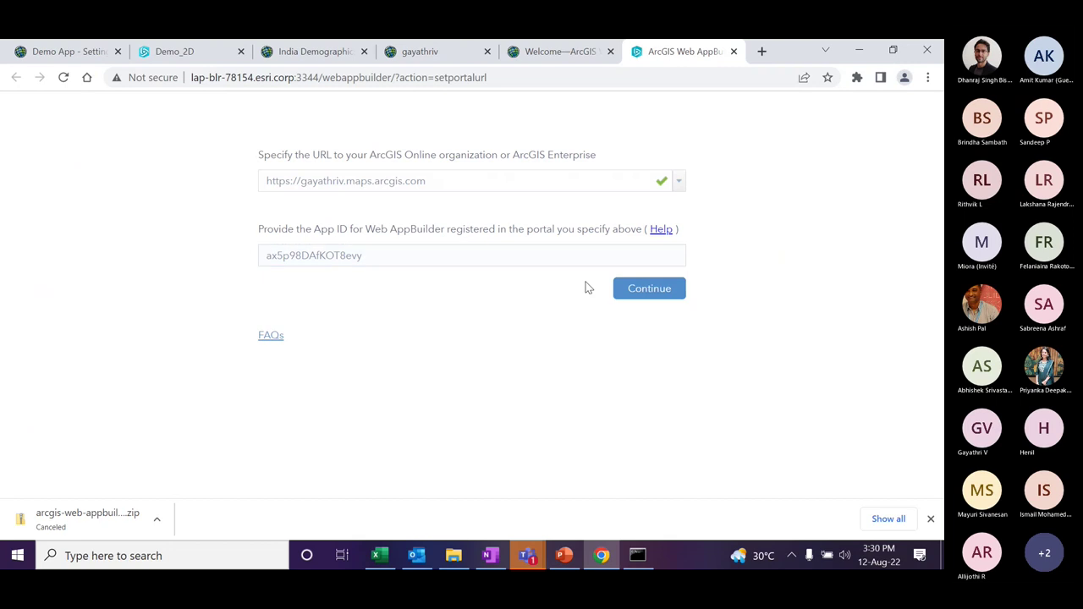
click(656, 290)
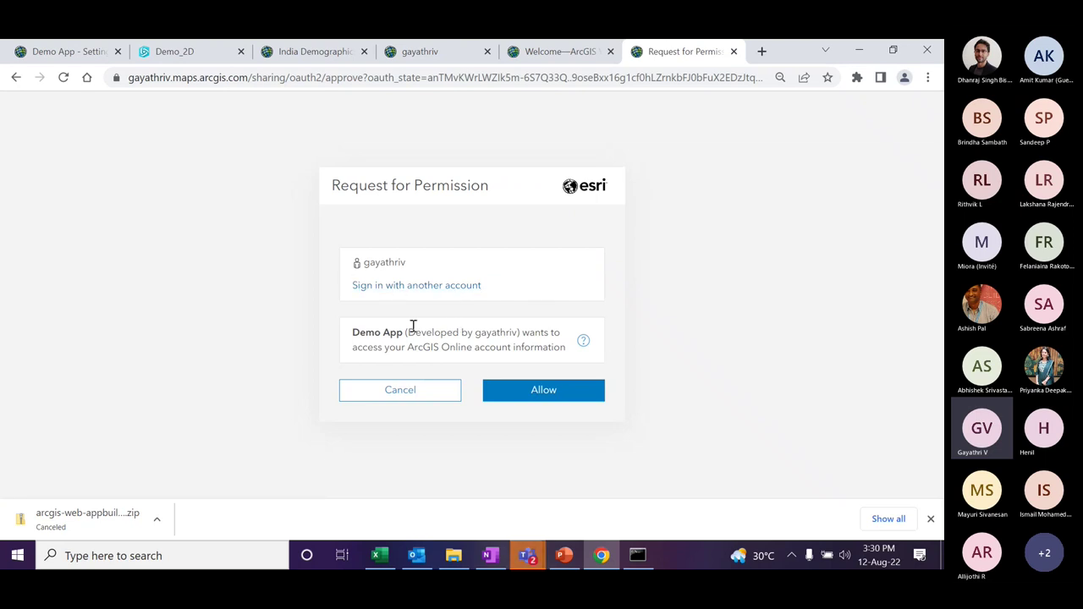
click(567, 392)
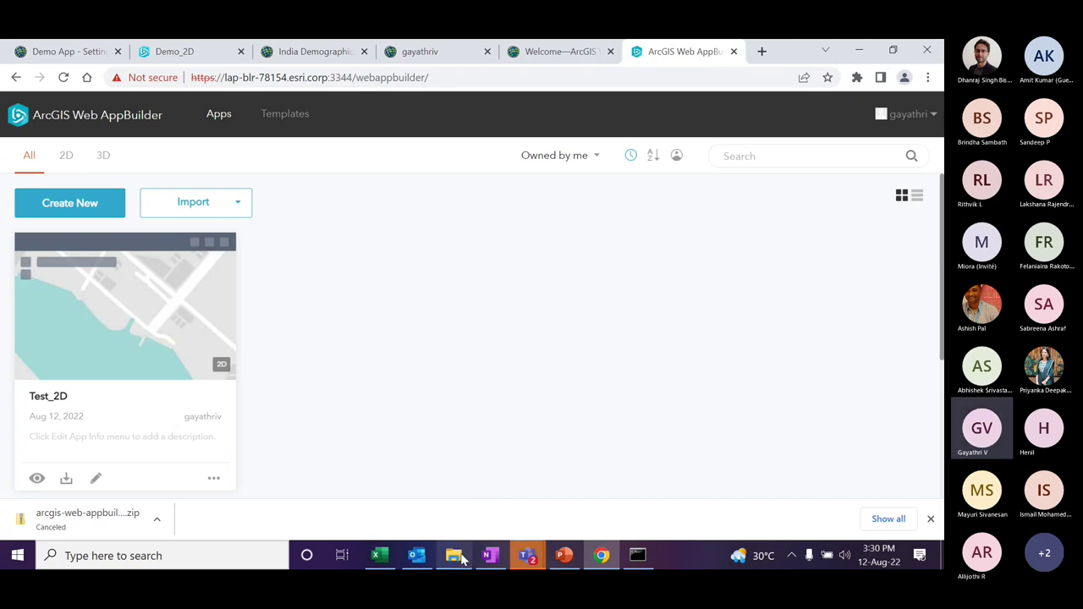
- In File Explorer, open signininfo.json from the ArcGISWebAppBuilder server folder and check its stored portal URL and App ID
mouse_move(461, 556)
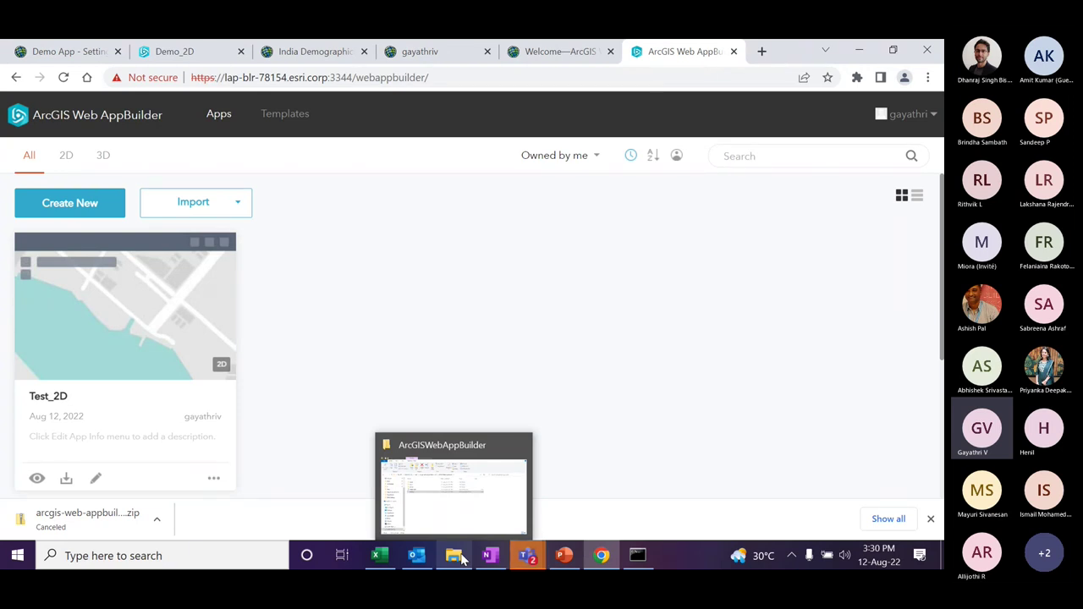
click(461, 560)
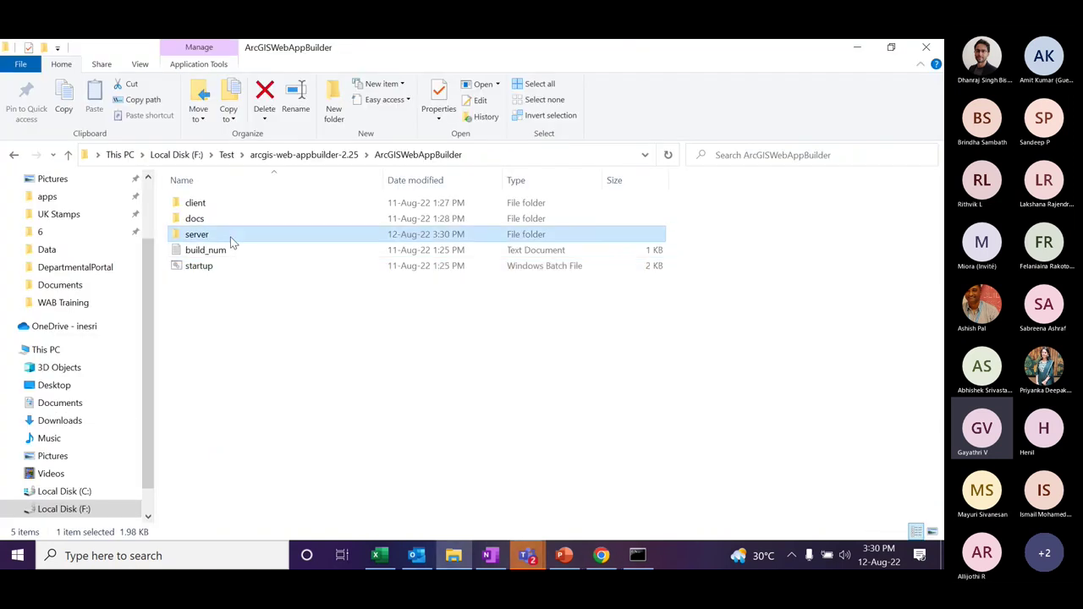
double_click(229, 236)
click(229, 517)
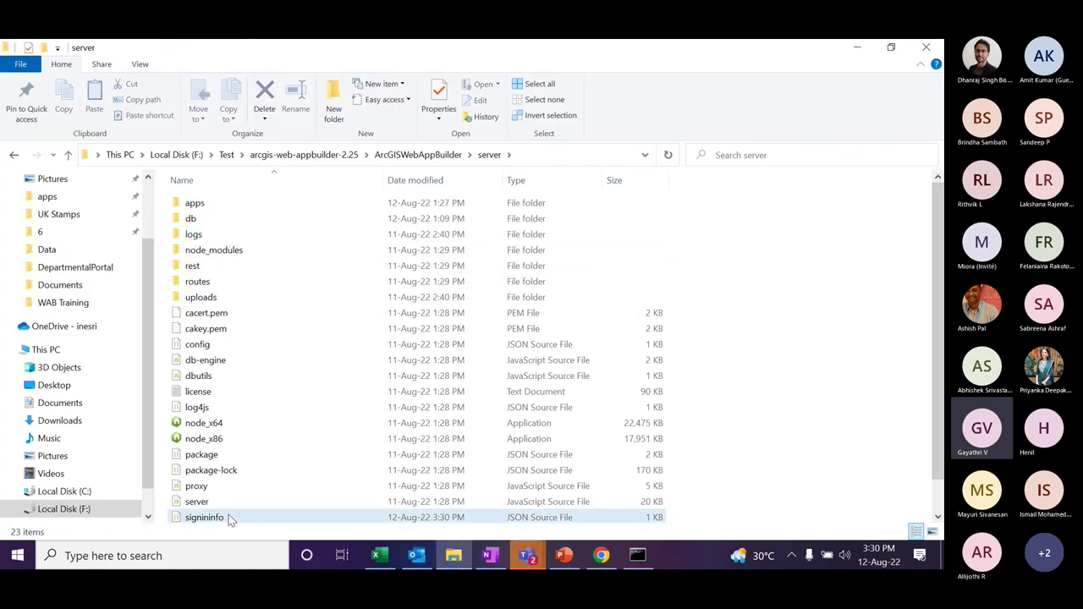
double_click(229, 518)
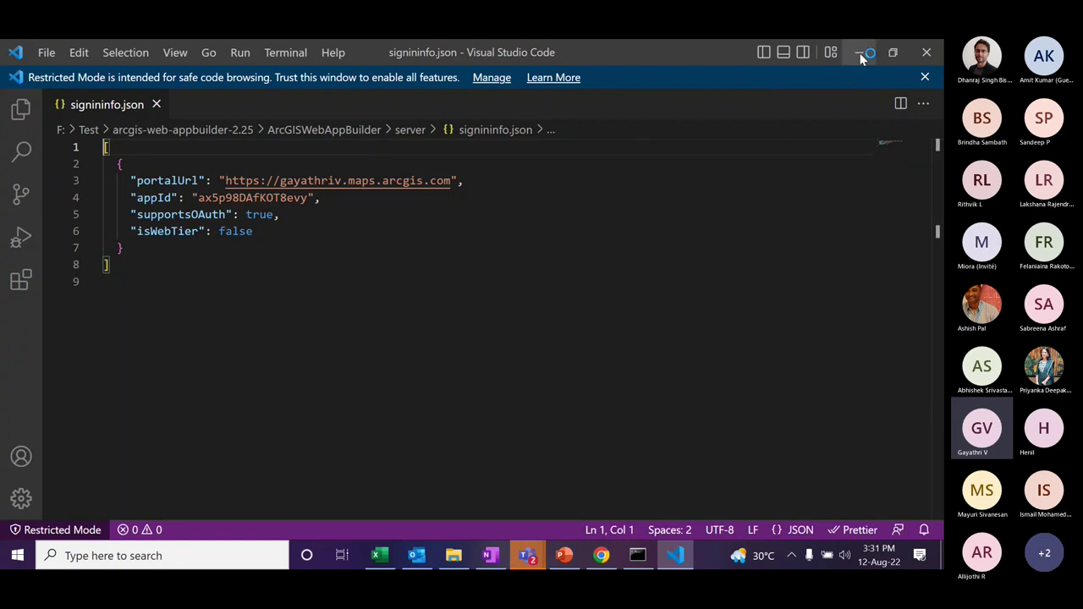
click(859, 53)
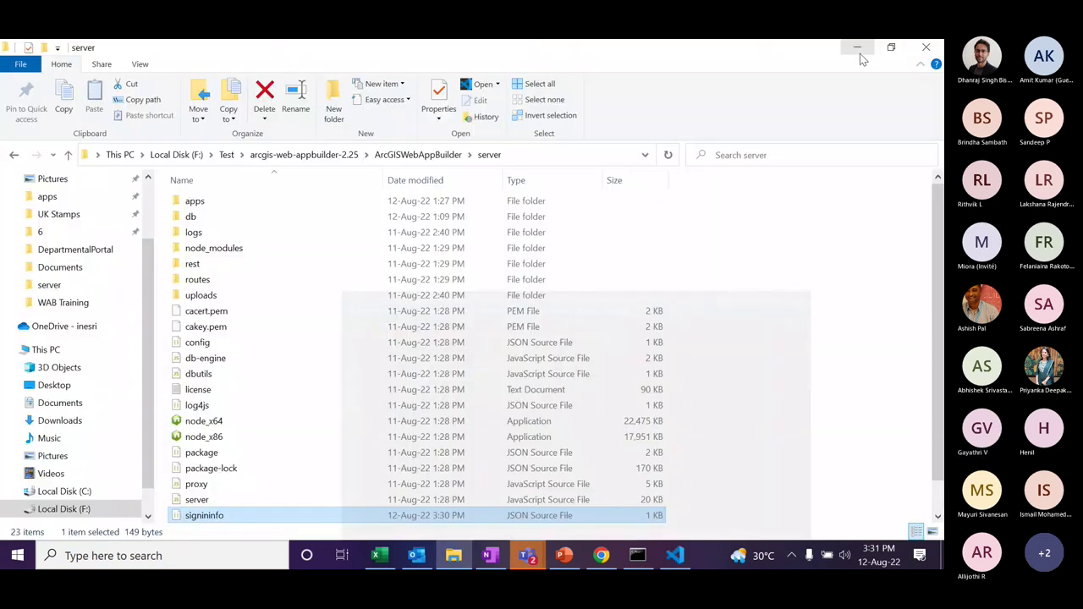
- Back in the browser's local Web AppBuilder, create a new app from the Default (2D) template titled Demo 2D WAB
click(602, 555)
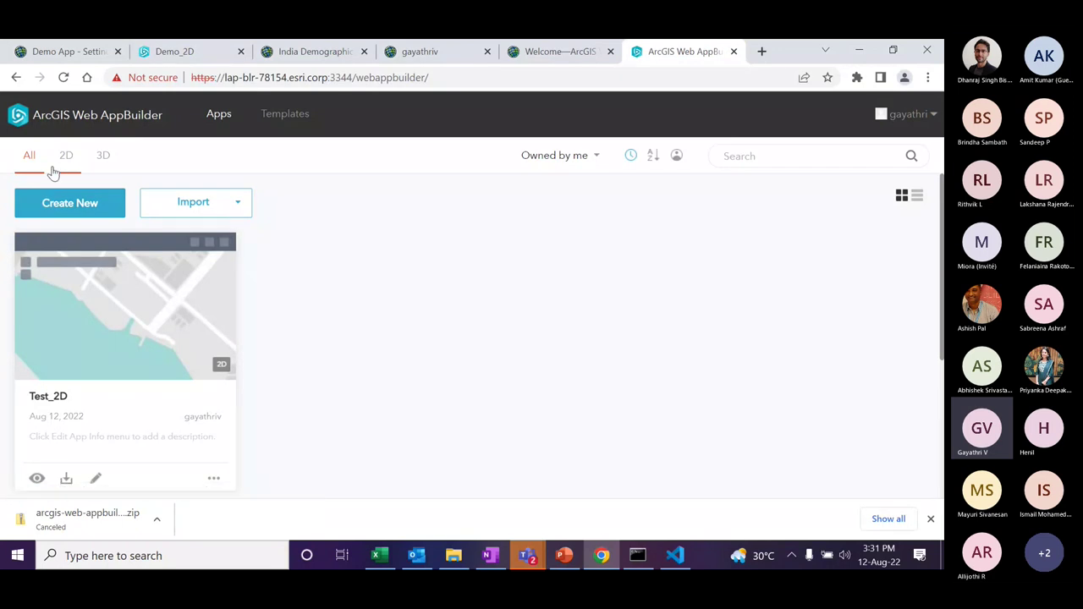
click(81, 207)
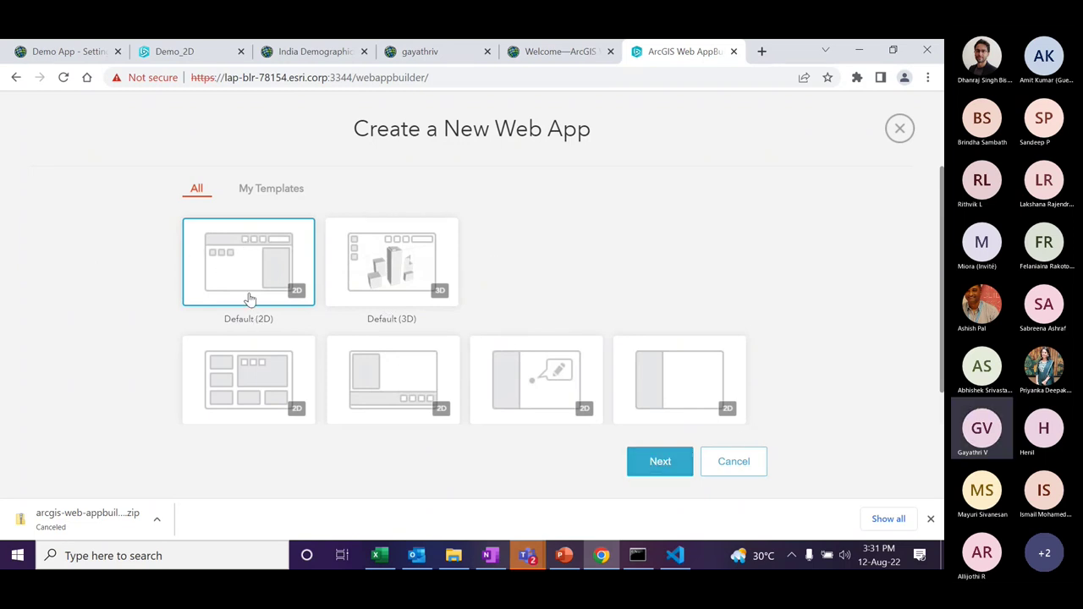
click(656, 472)
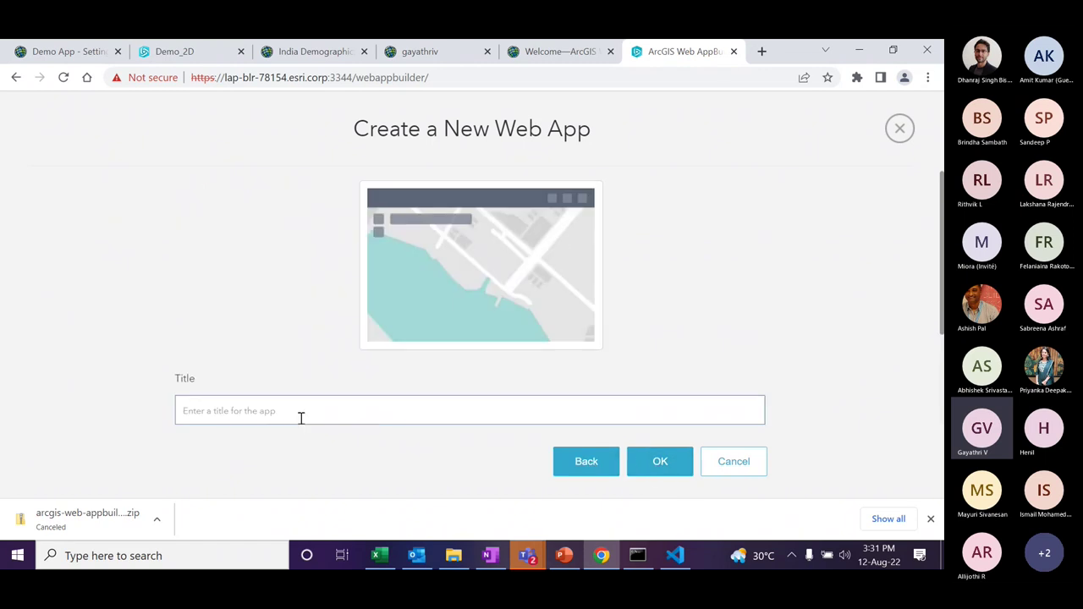
text(Demo @D WAB)
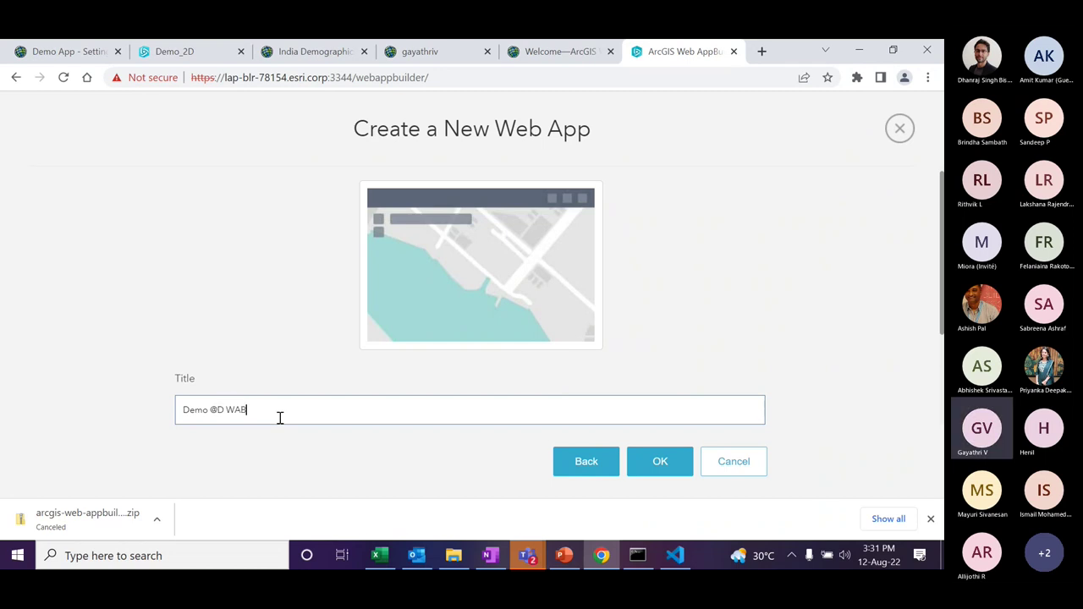
key(BackSpace)
text(2)
click(660, 461)
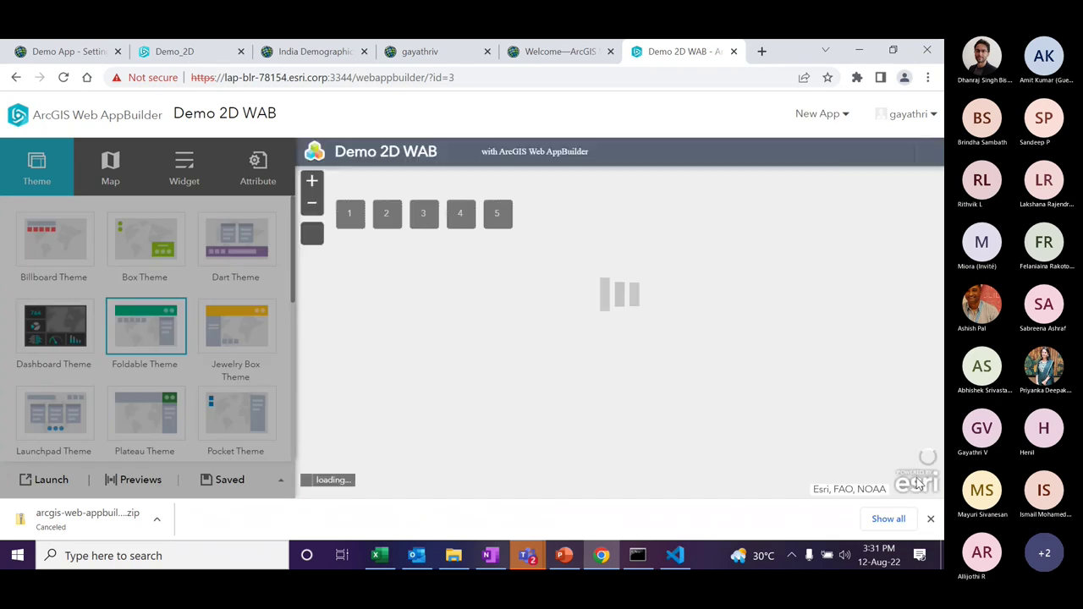
- Dismiss the downloads bar and look through the new app's map, widget and attribute settings
click(932, 518)
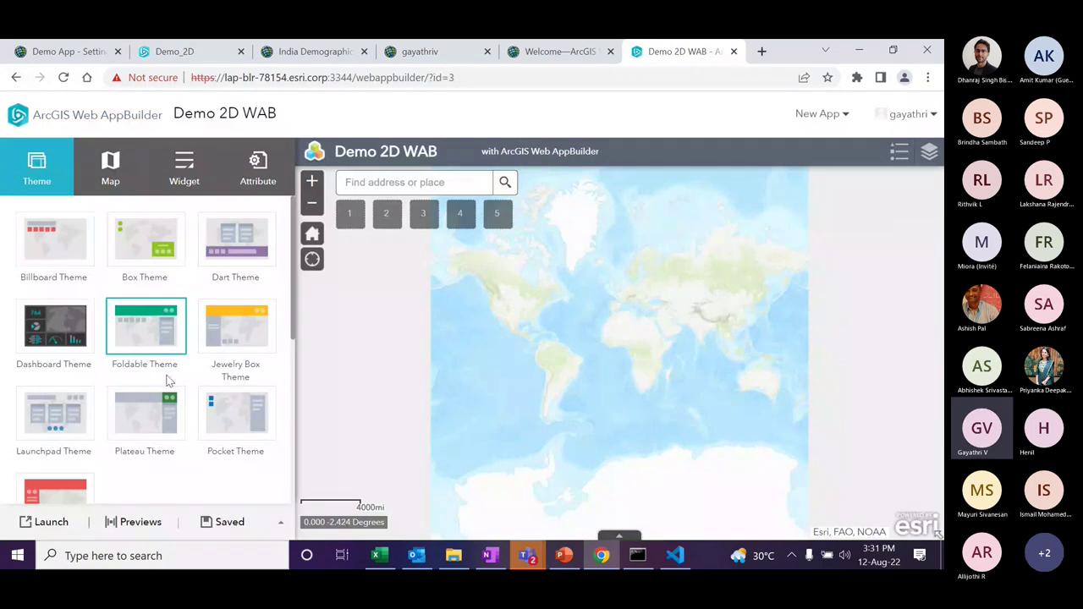
click(110, 170)
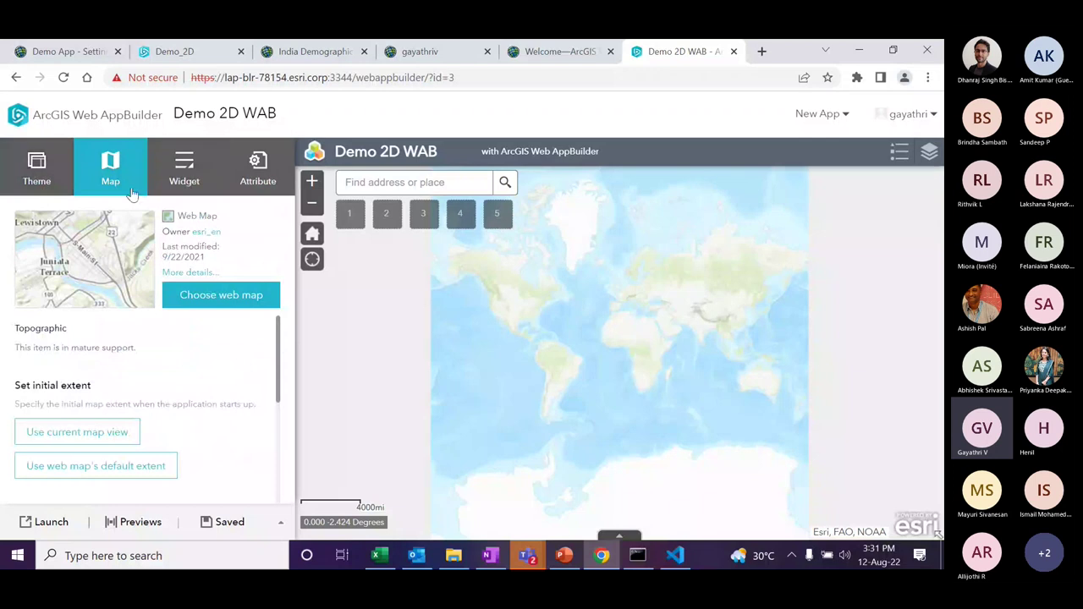
click(187, 180)
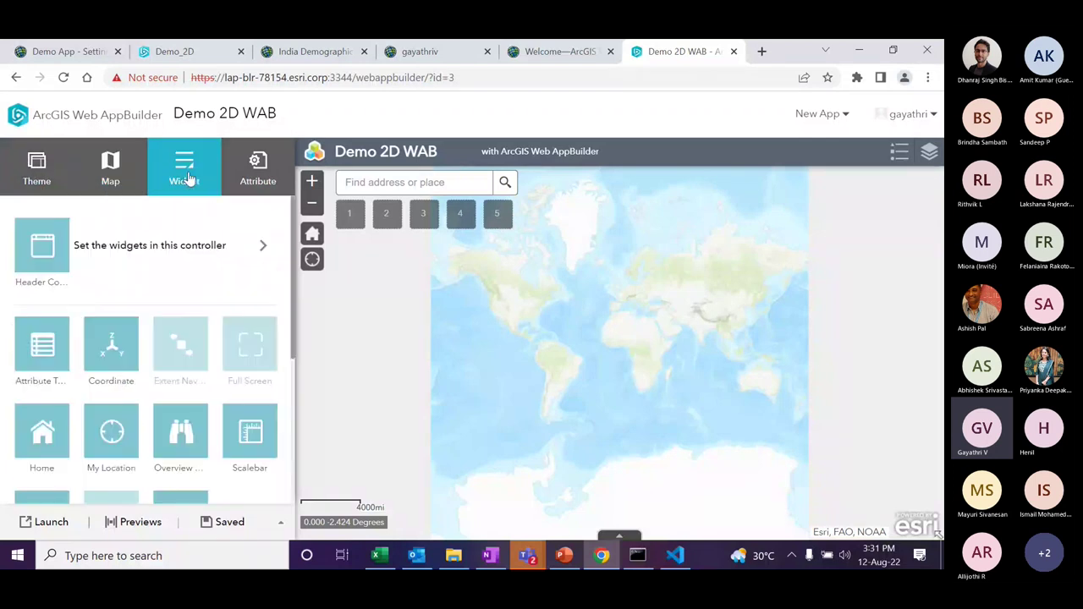
scroll(198, 364, down, 5)
scroll(215, 305, up, 5)
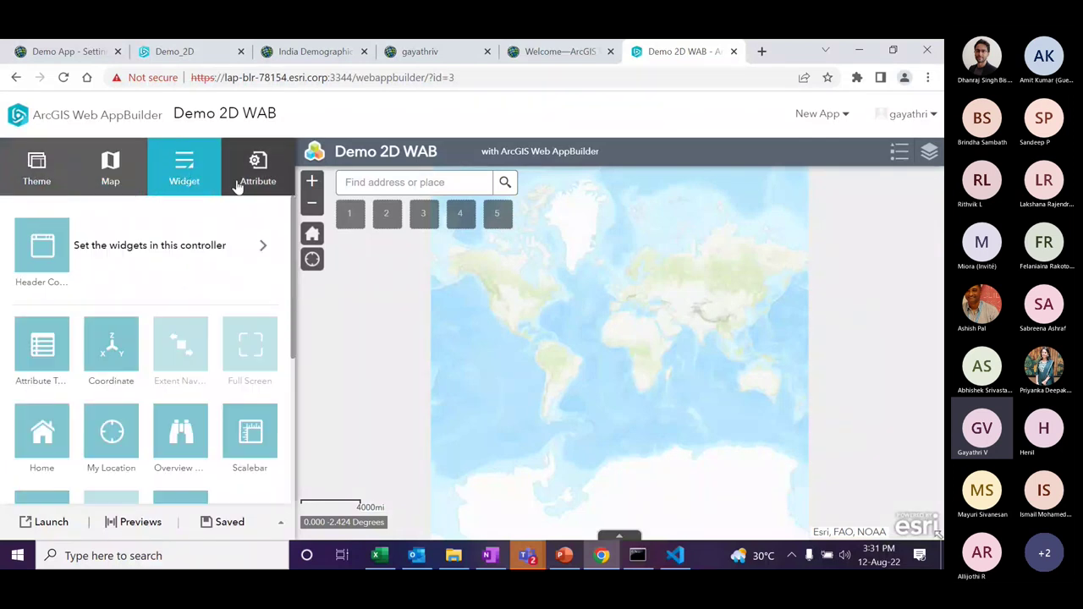
click(252, 174)
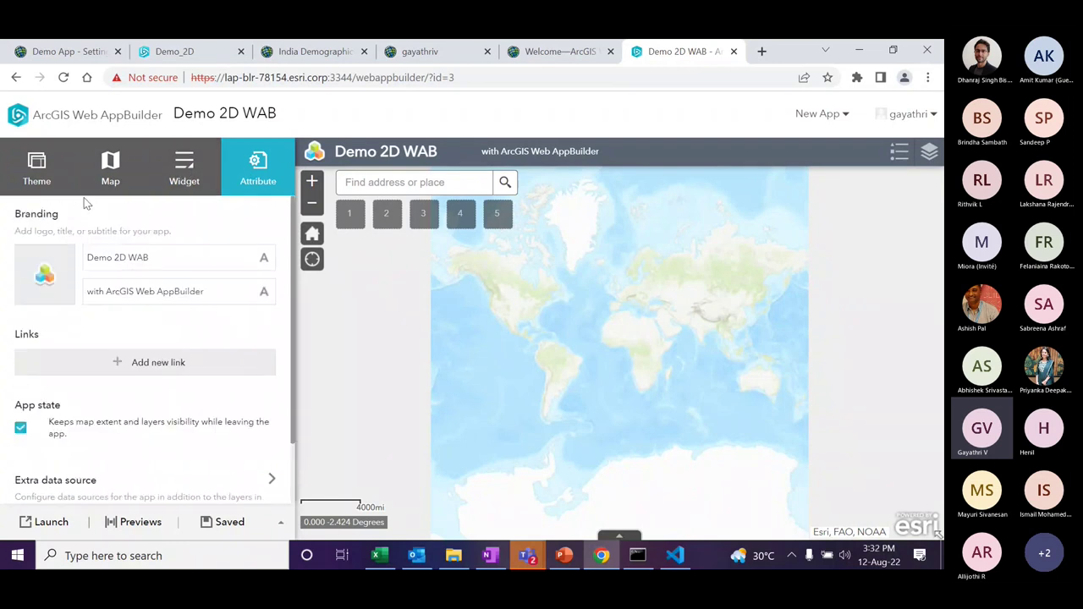
- Look through the widgets that can be added to the Header Controller and leave the selection without adding any
click(184, 169)
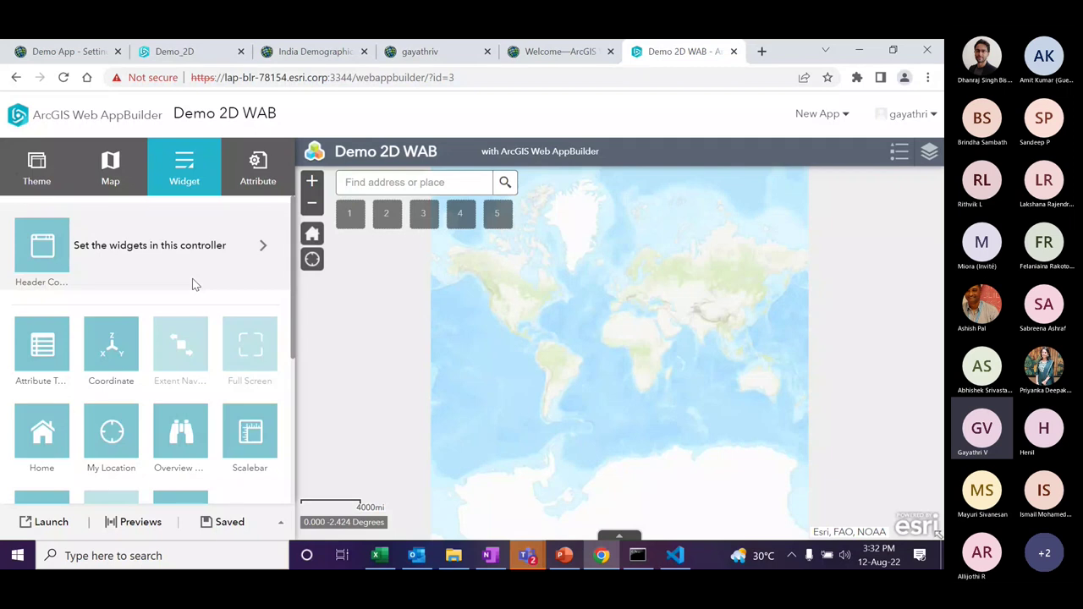
click(55, 253)
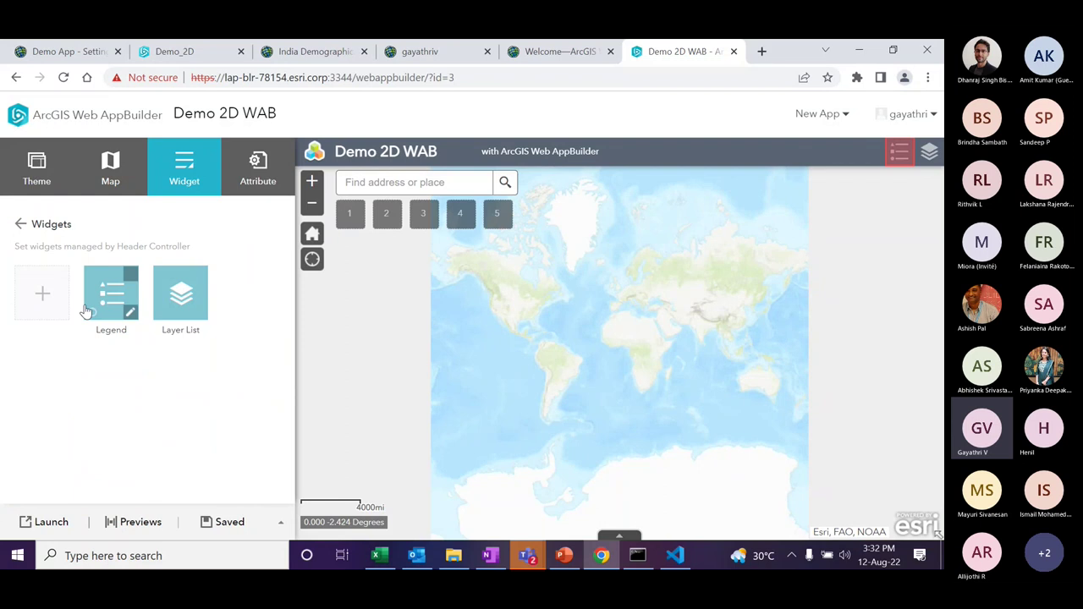
click(52, 296)
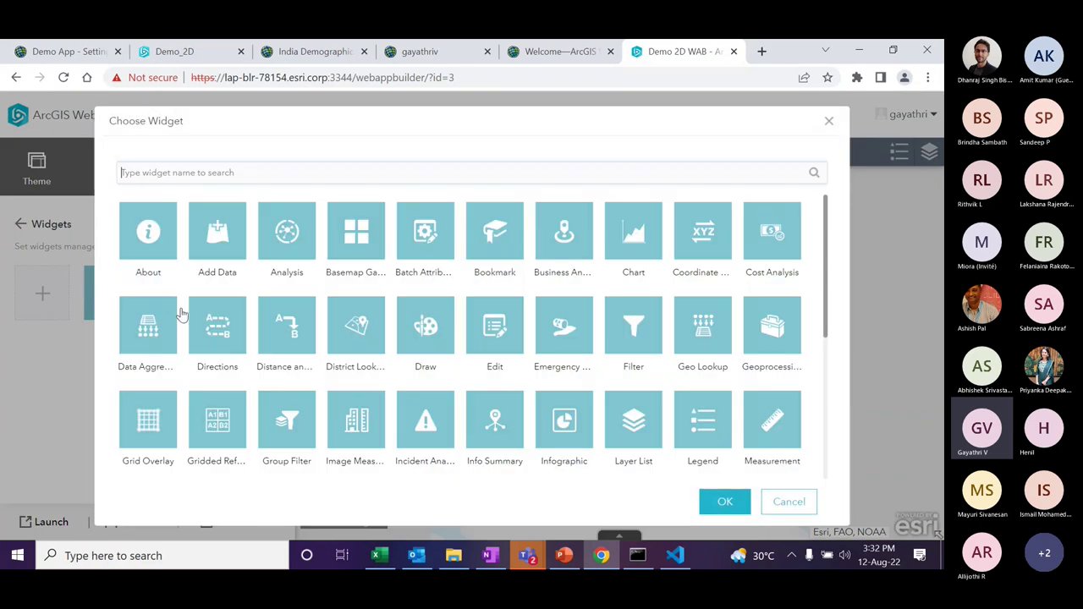
scroll(363, 296, down, 5)
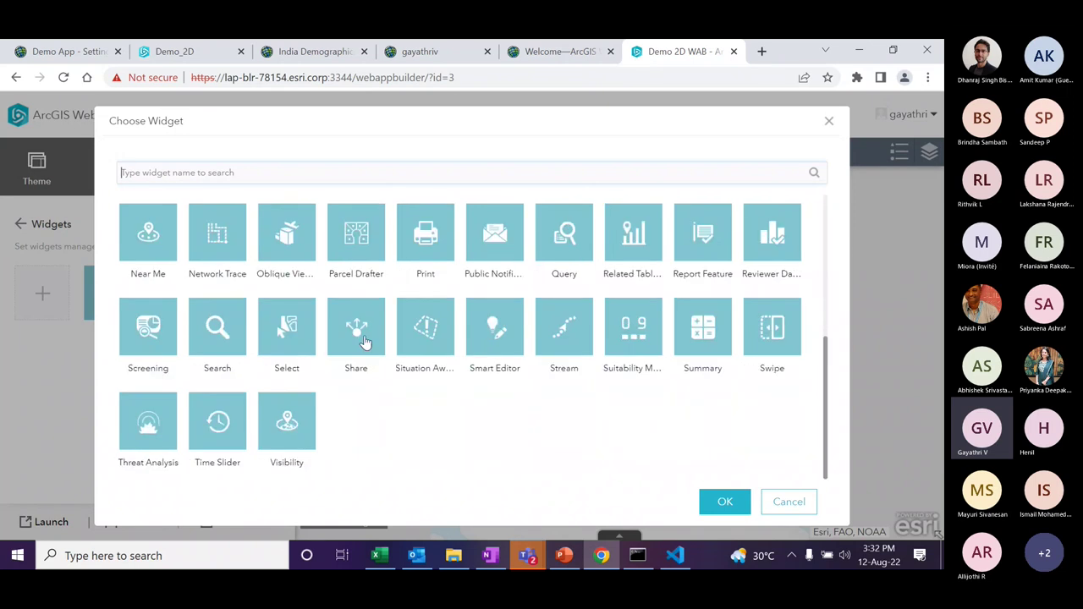
scroll(550, 406, up, 5)
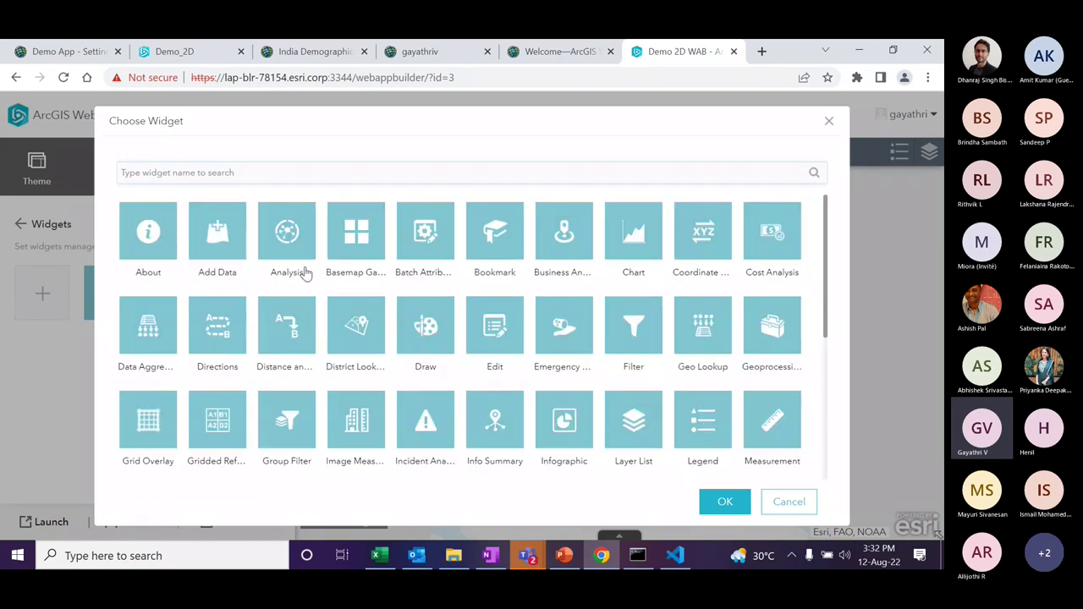
click(781, 506)
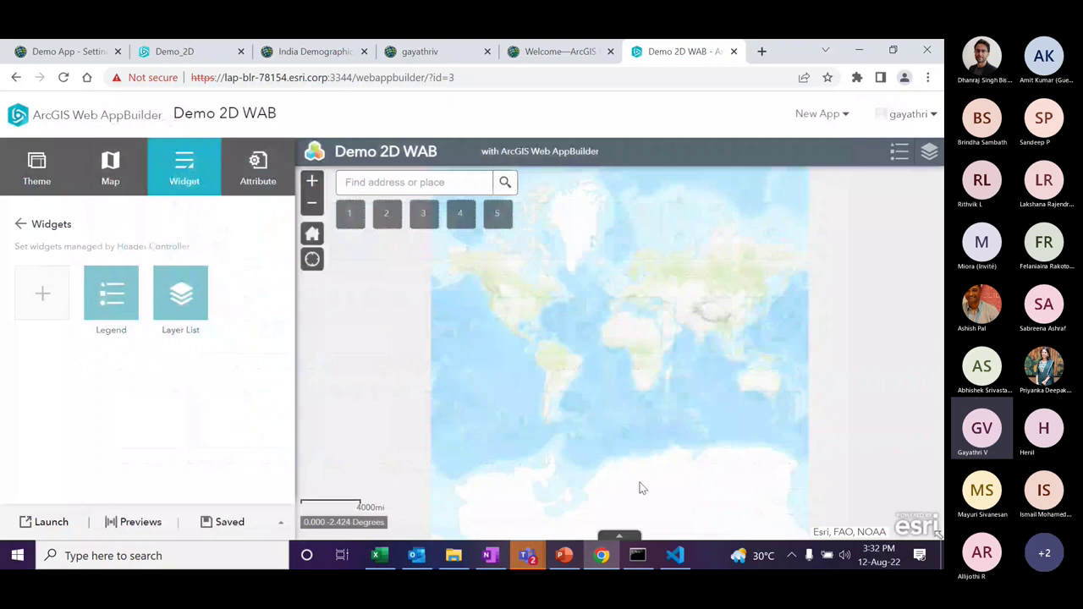
- Switch to File Explorer and open the client/stemapp/widgets folder inside ArcGISWebAppBuilder
click(454, 556)
click(417, 154)
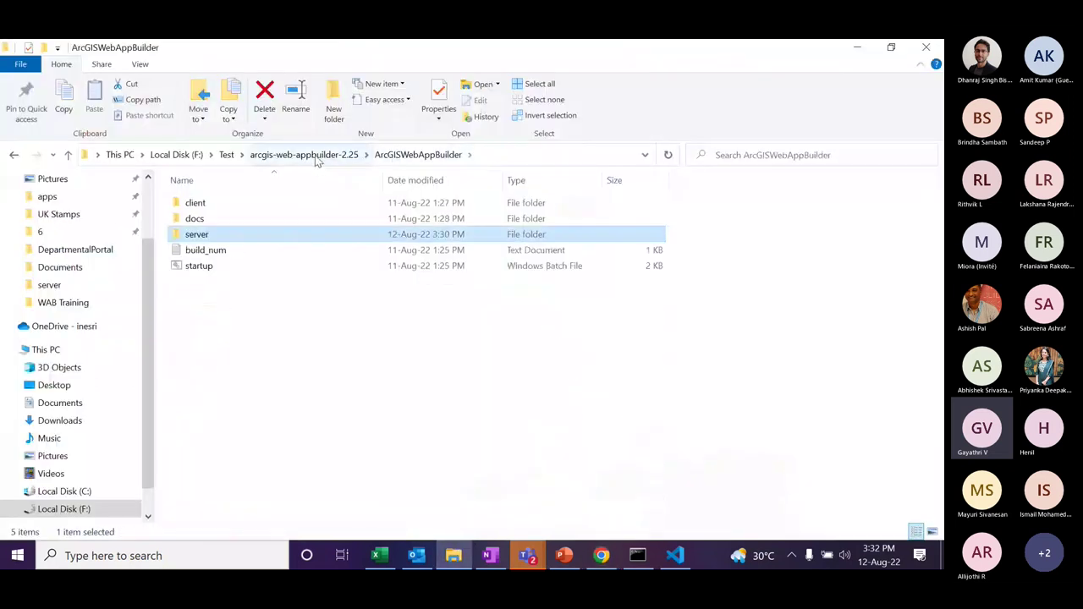
double_click(195, 203)
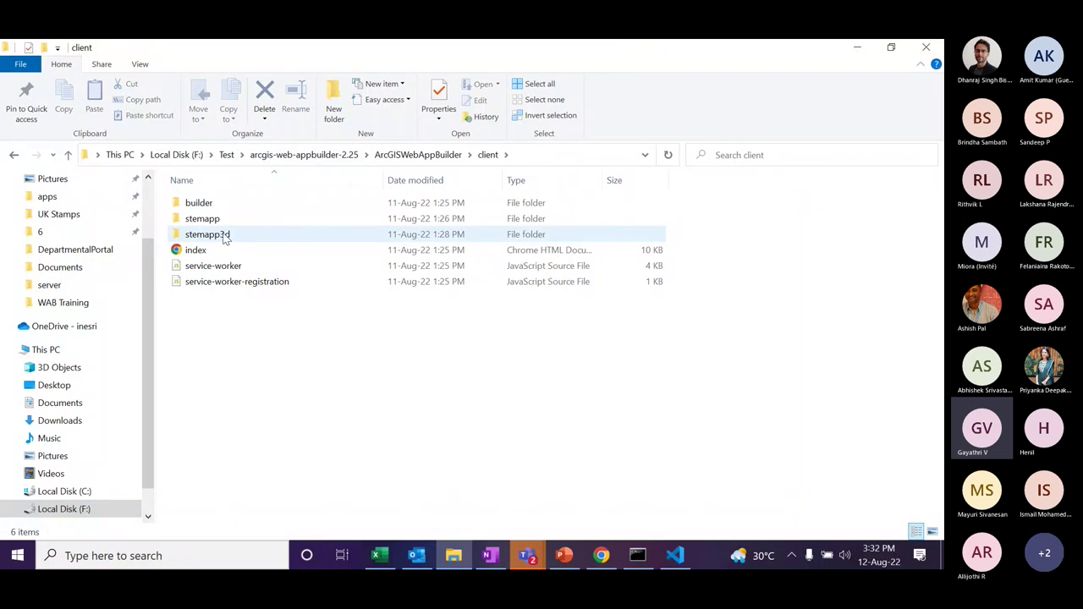
double_click(212, 219)
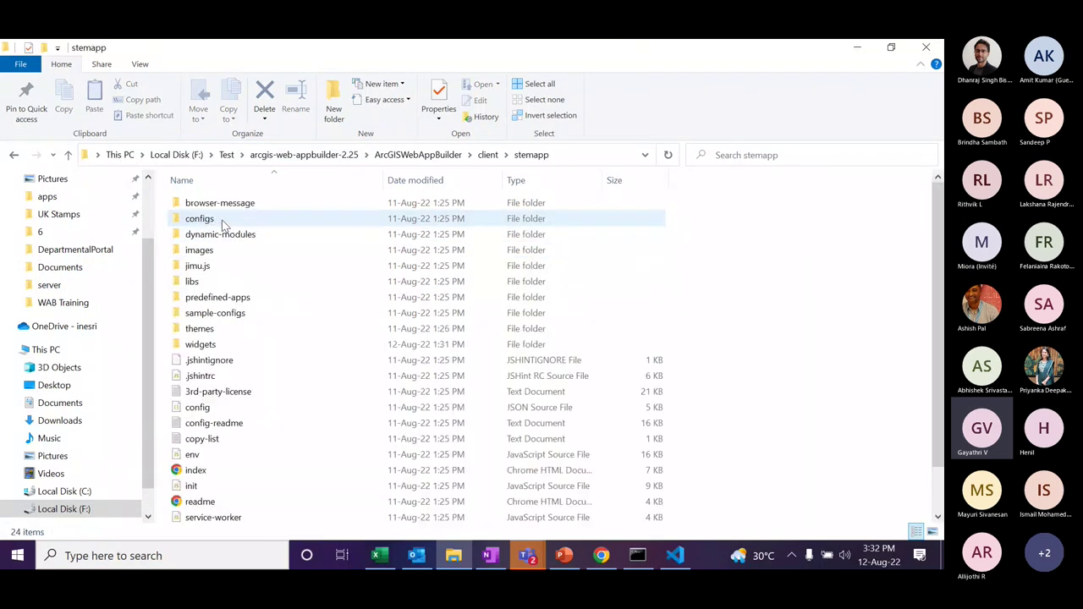
scroll(221, 297, down, 1)
double_click(221, 297)
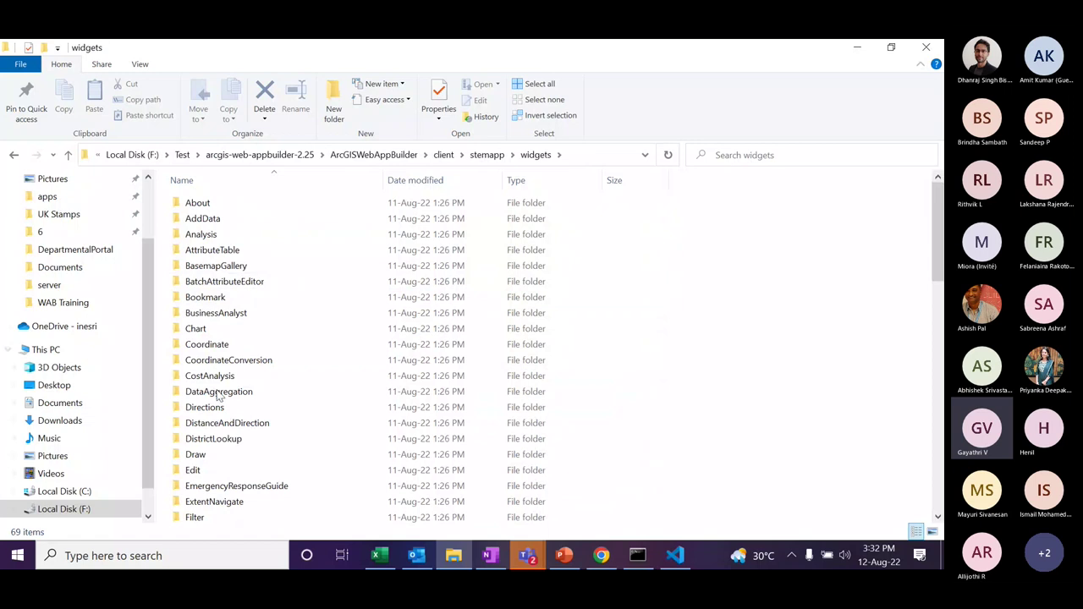
- Find the samplewidgets folder among the widget folders and open its Demo widget folder
scroll(254, 364, down, 3)
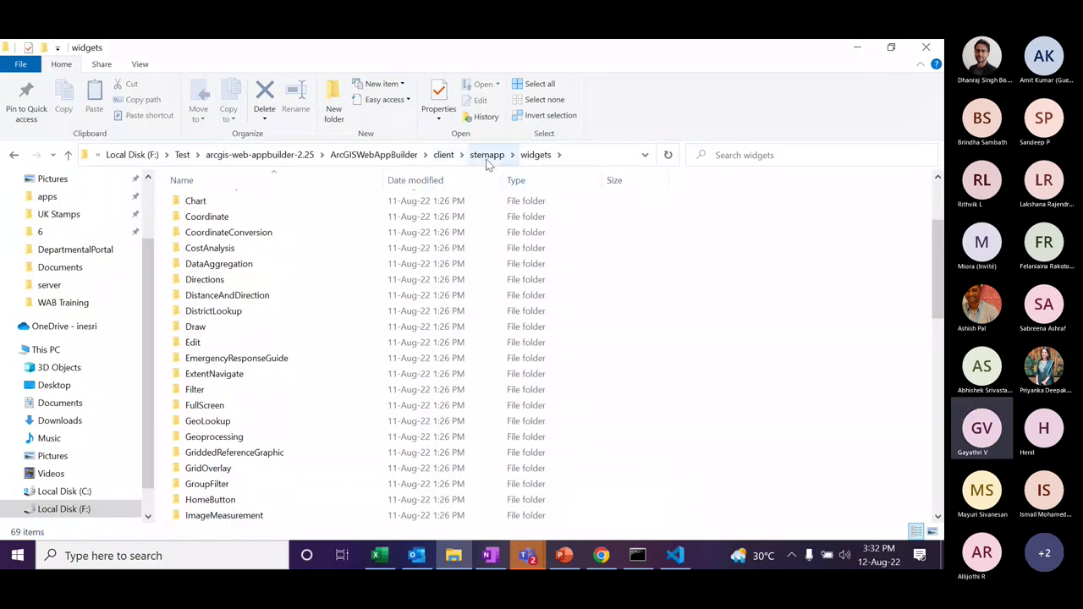
scroll(291, 457, down, 3)
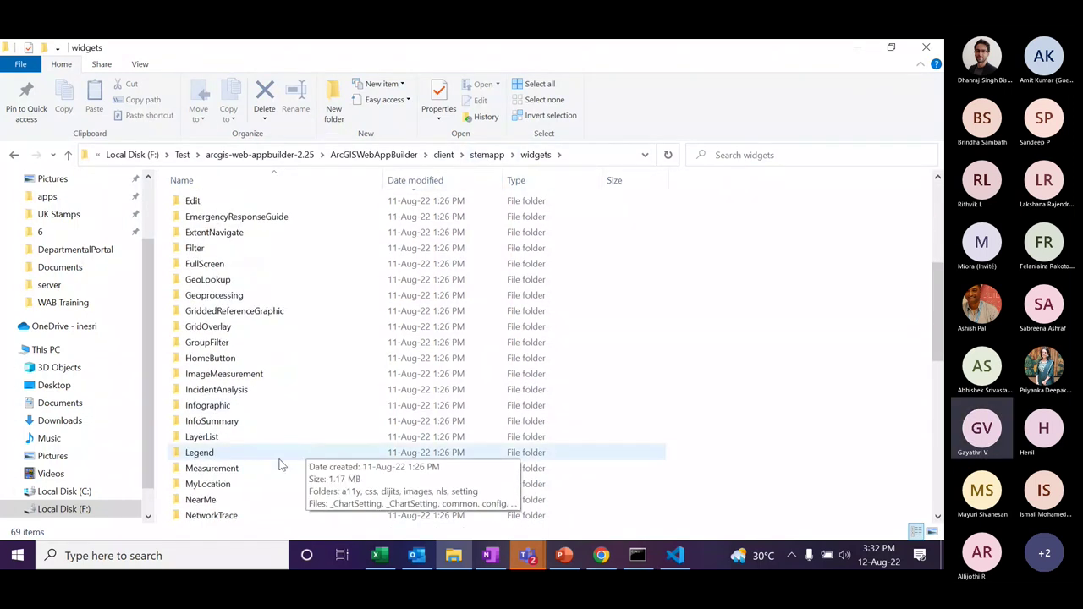
scroll(228, 478, down, 2)
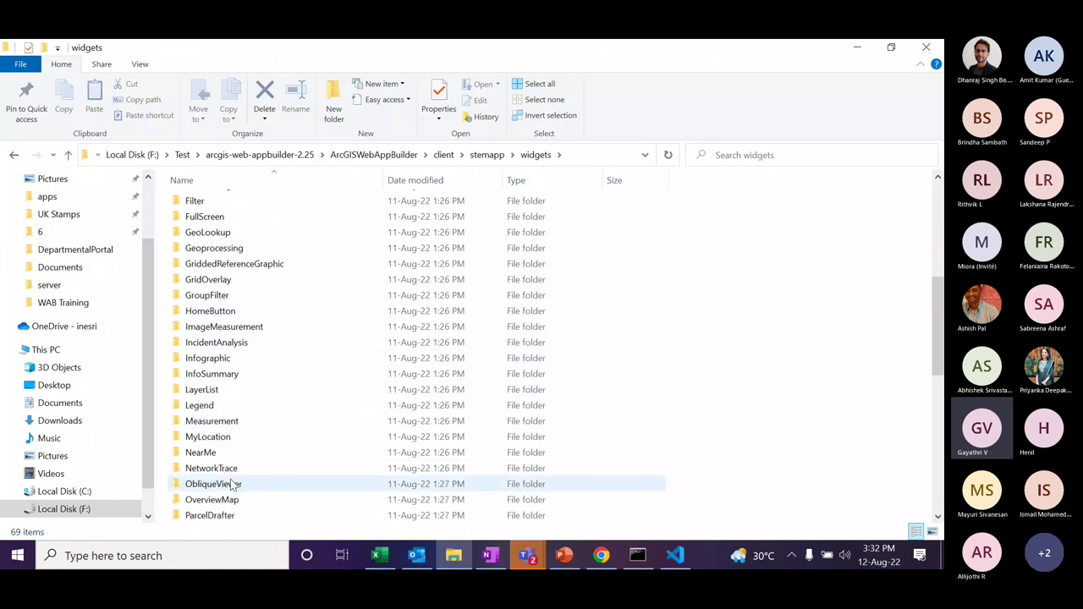
scroll(233, 511, down, 2)
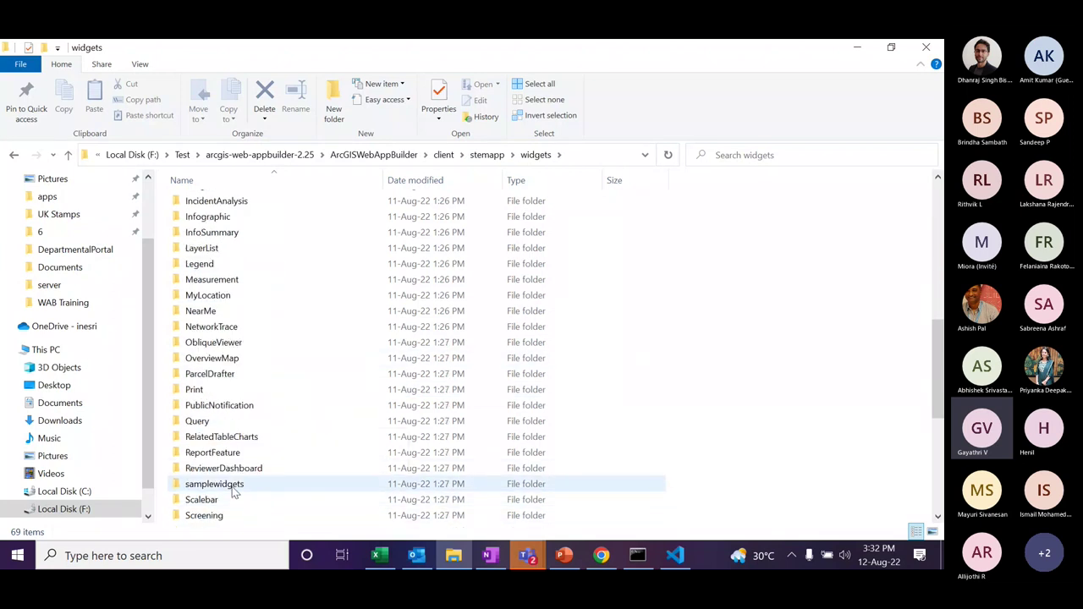
double_click(233, 484)
double_click(254, 273)
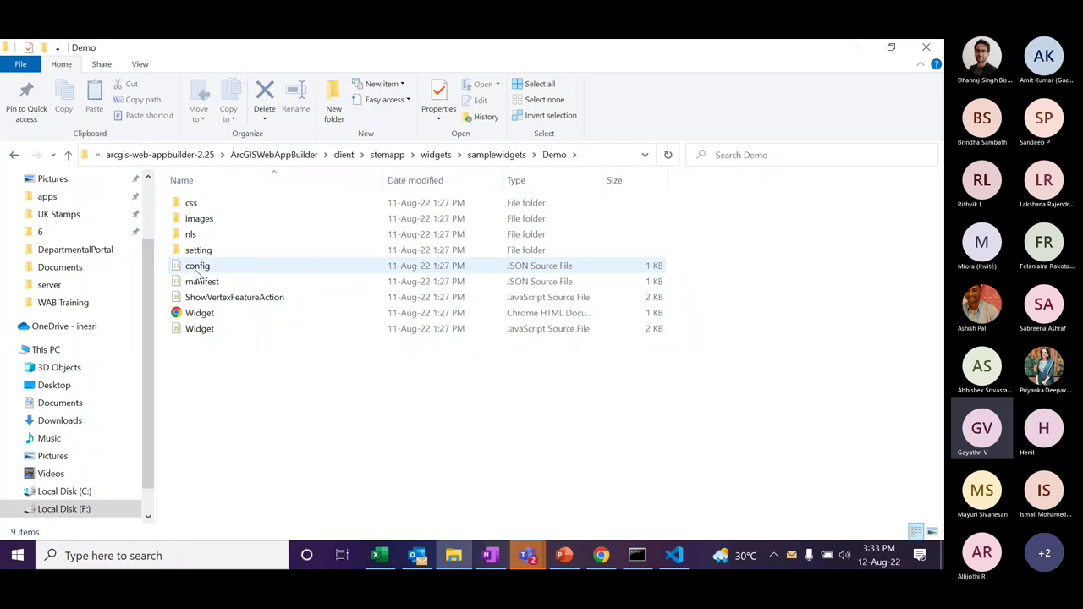
- Examine the contents of the Demo widget's css, images and nls folders
double_click(203, 205)
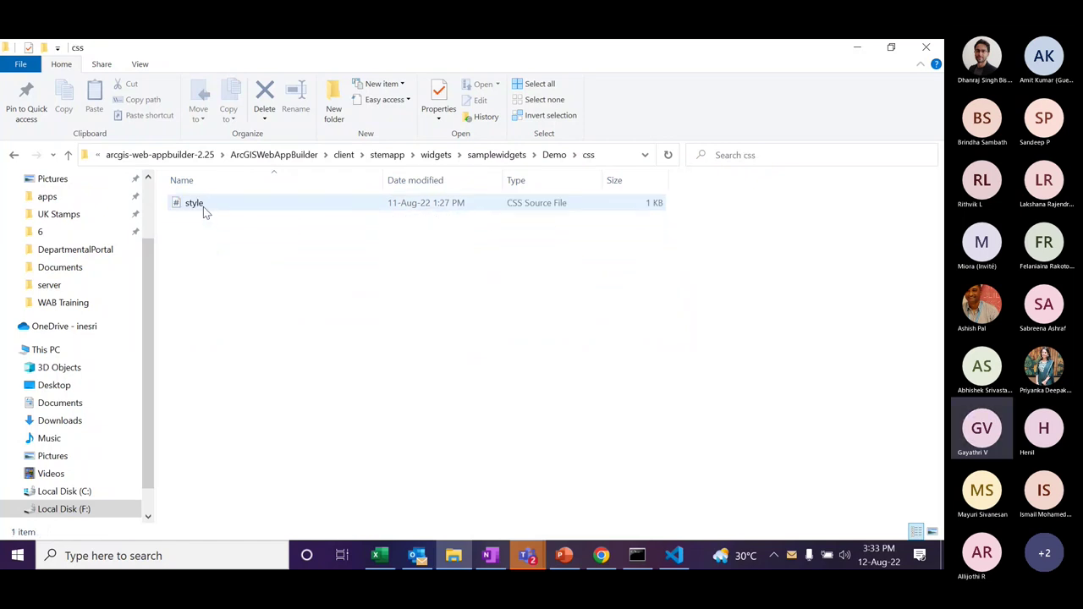
click(551, 159)
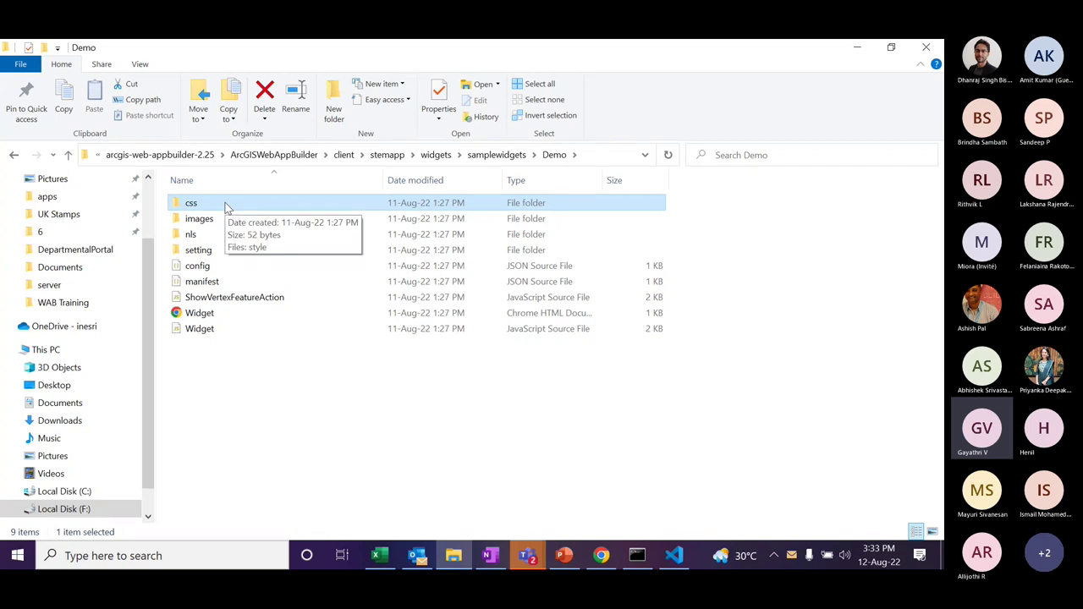
double_click(229, 219)
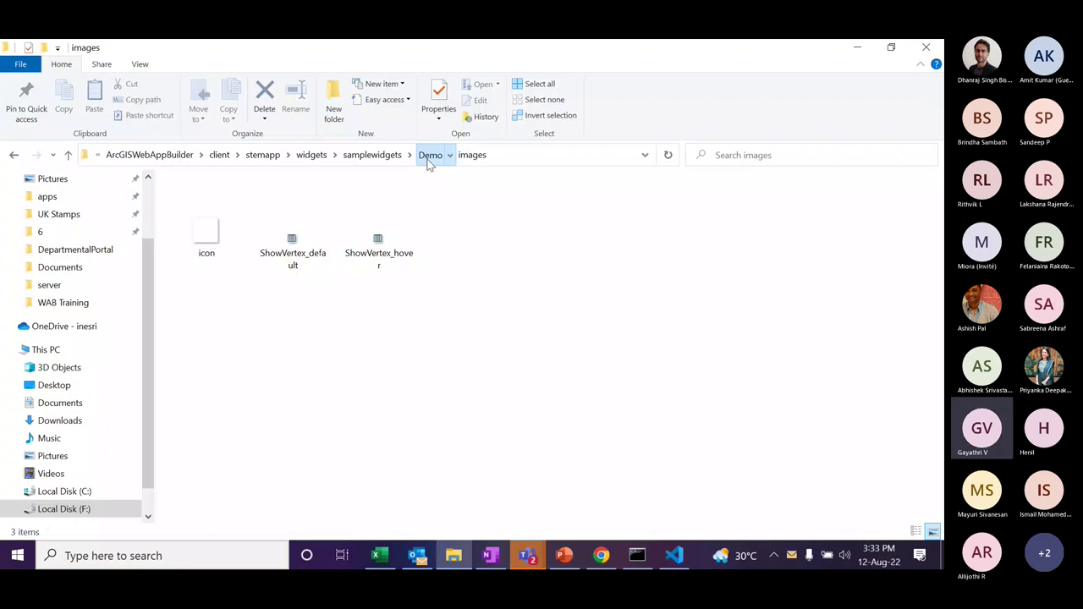
key(alt+Left)
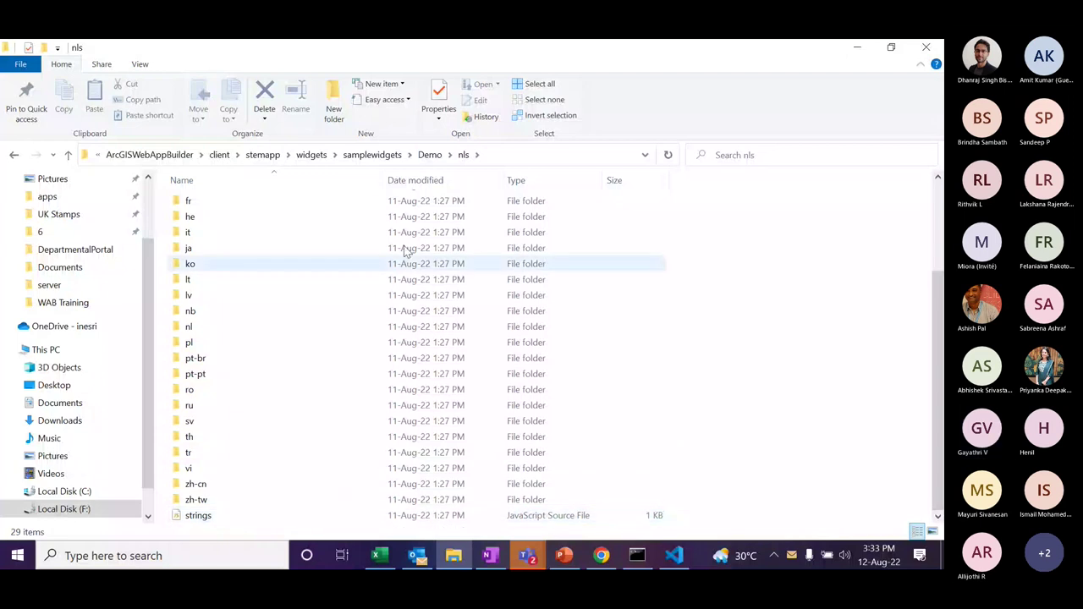
click(428, 155)
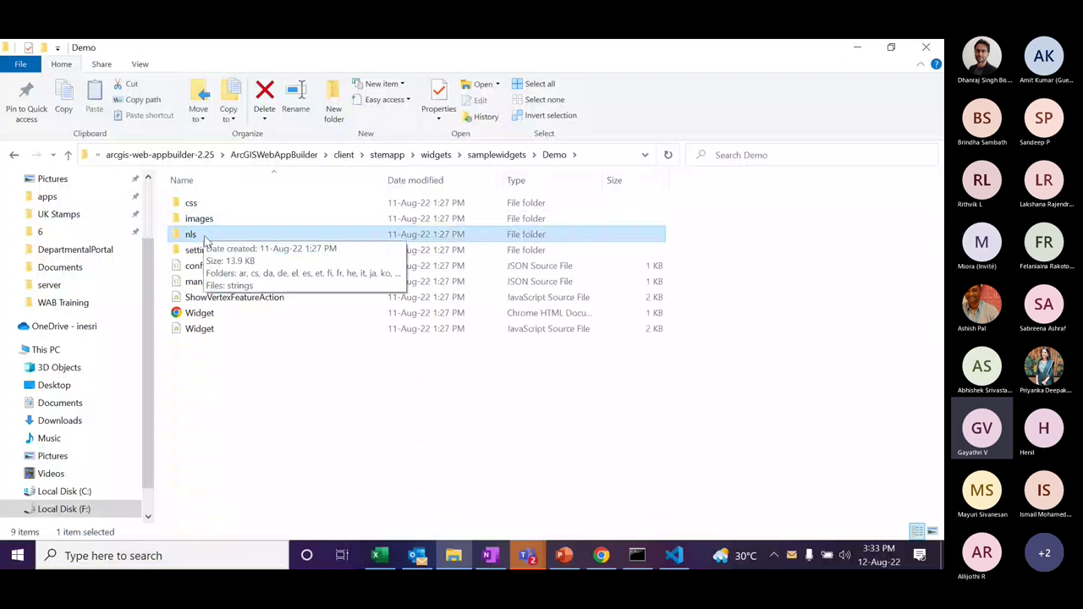
- Check the Demo widget's setting folder and point out its config and manifest files
double_click(196, 249)
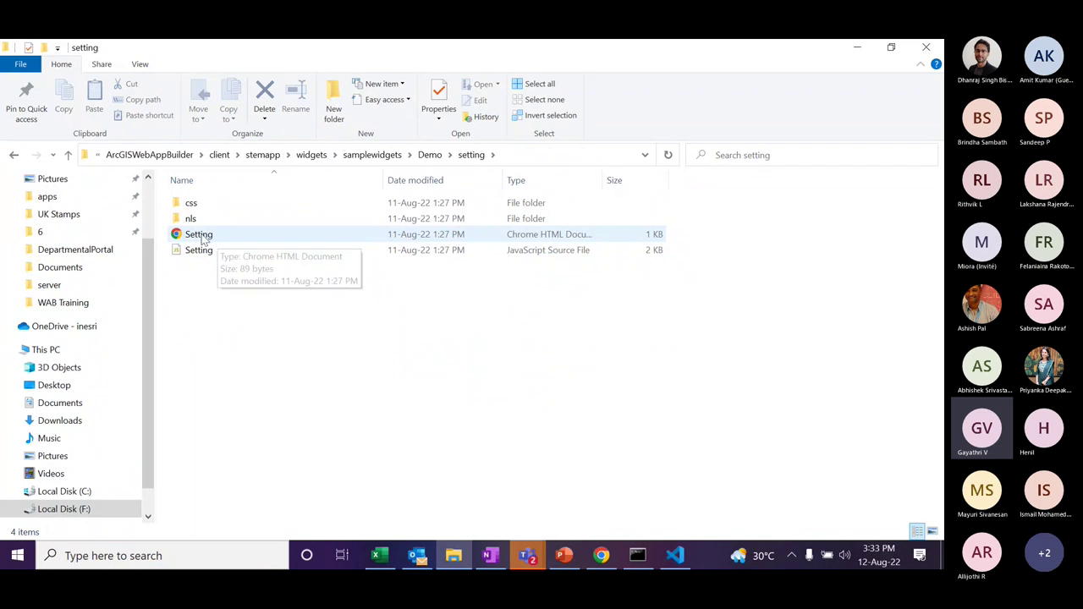
click(429, 155)
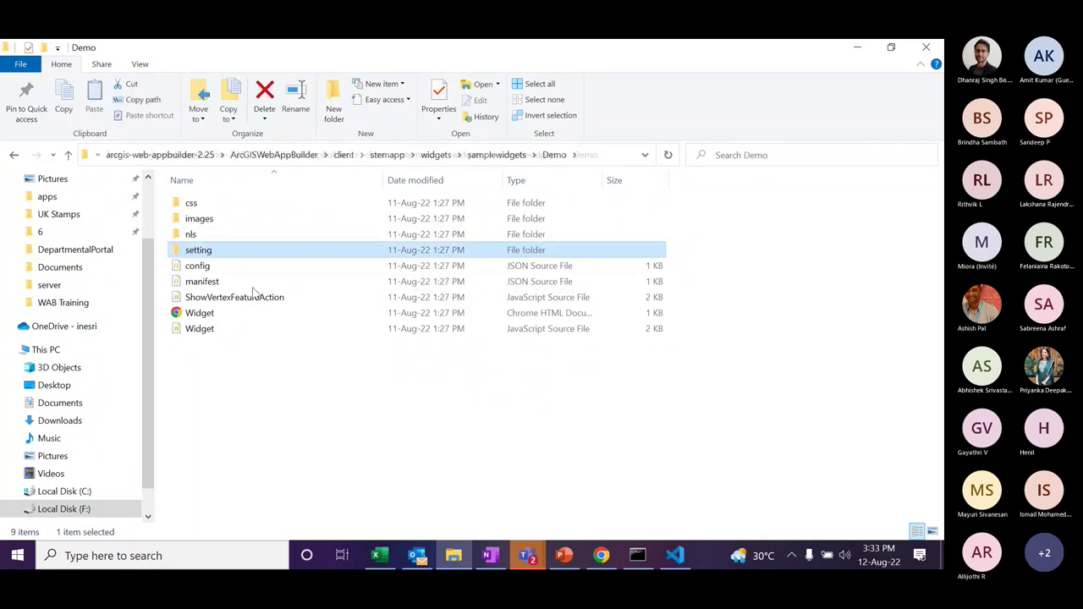
click(214, 268)
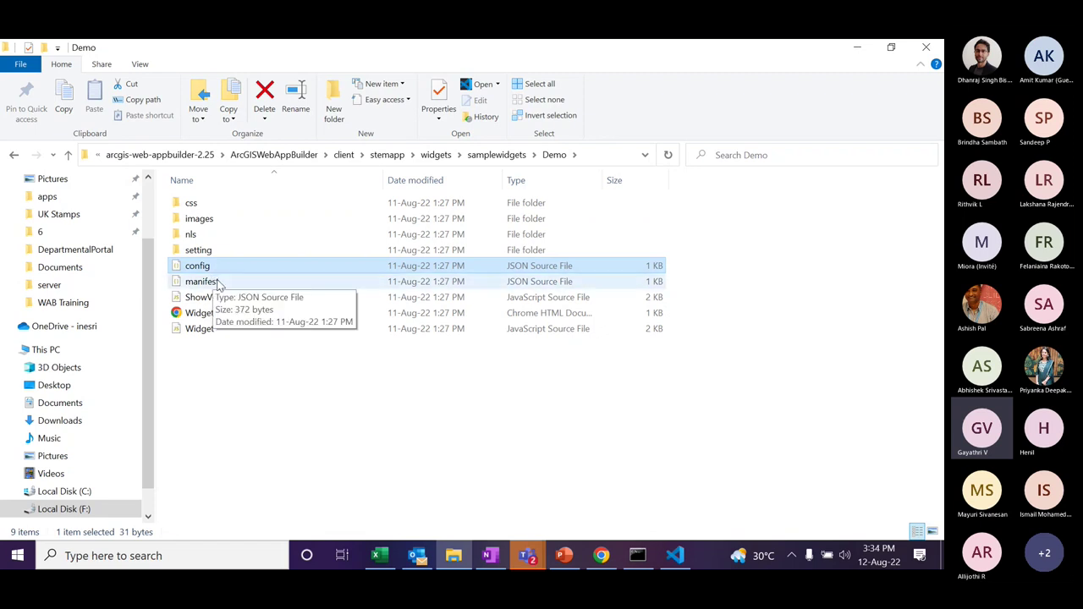
click(218, 283)
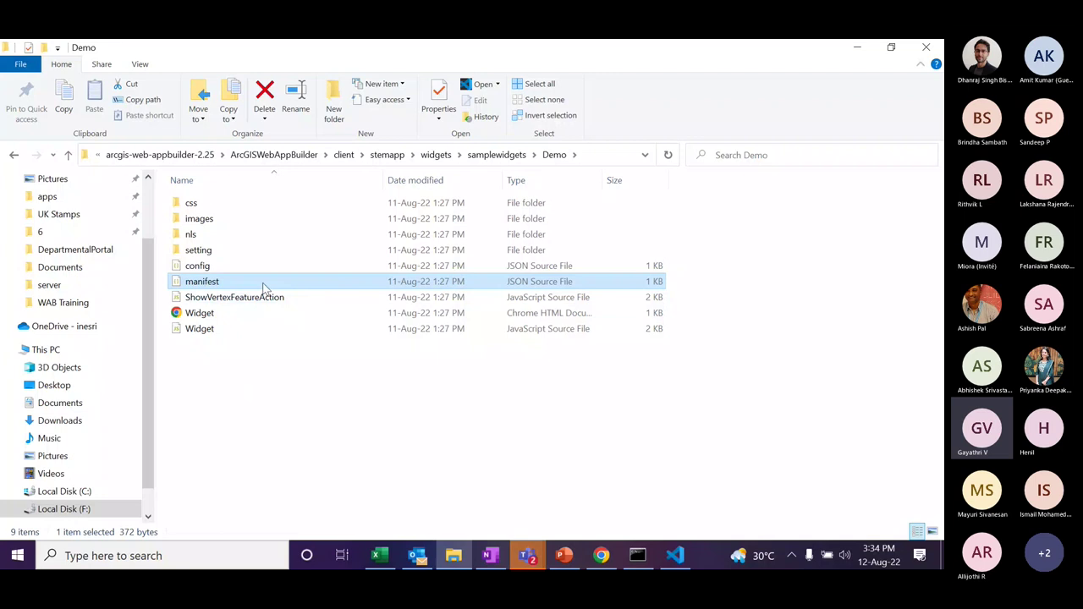
- Copy the Demo folder from samplewidgets into the parent stemapp widgets folder
click(486, 159)
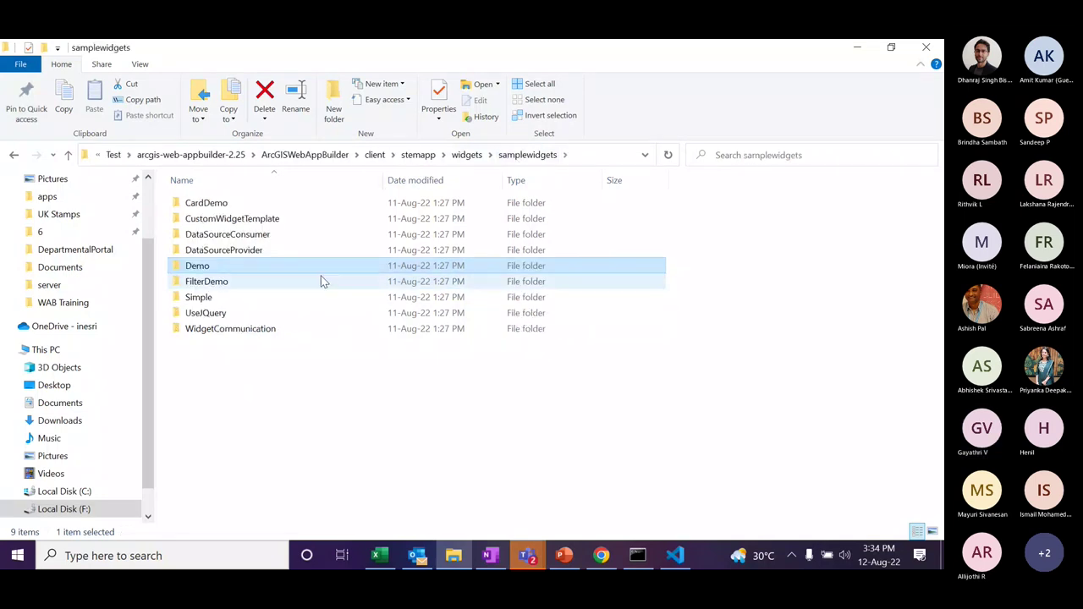
key(F2)
key(Escape)
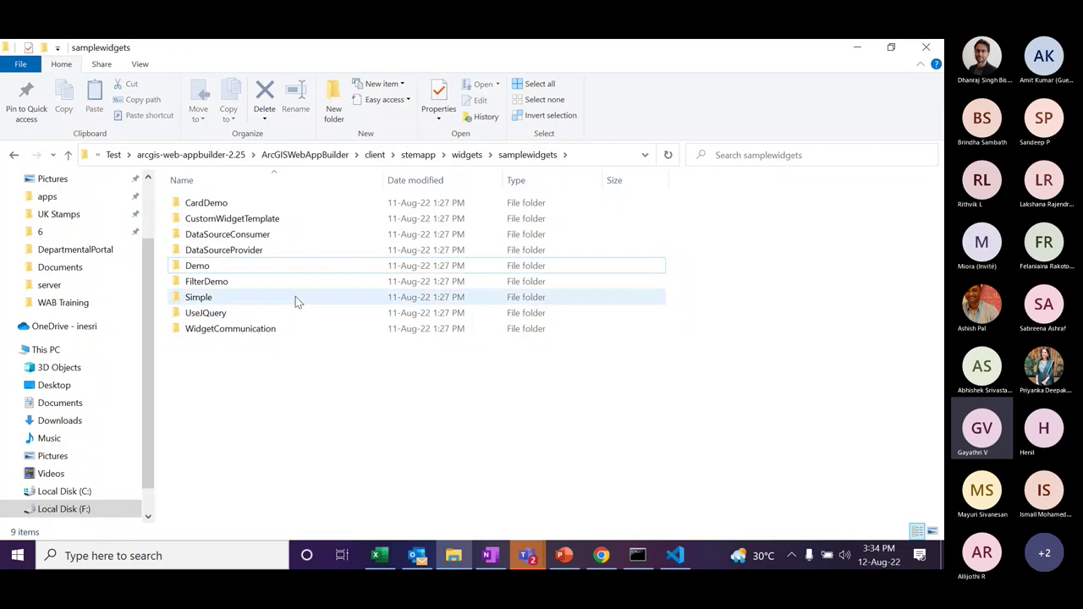
click(464, 156)
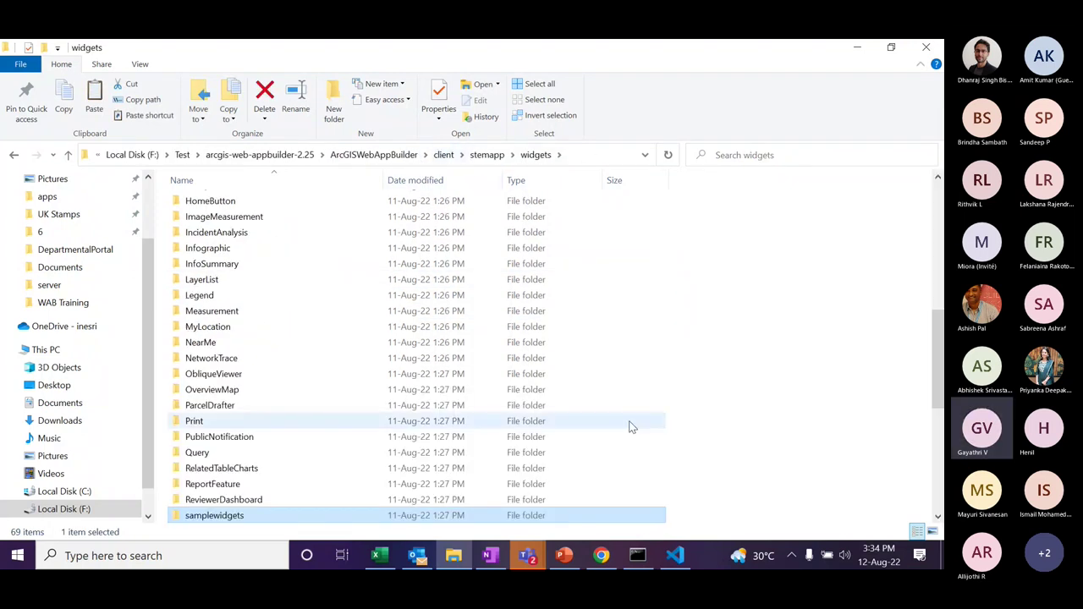
scroll(676, 397, down, 1)
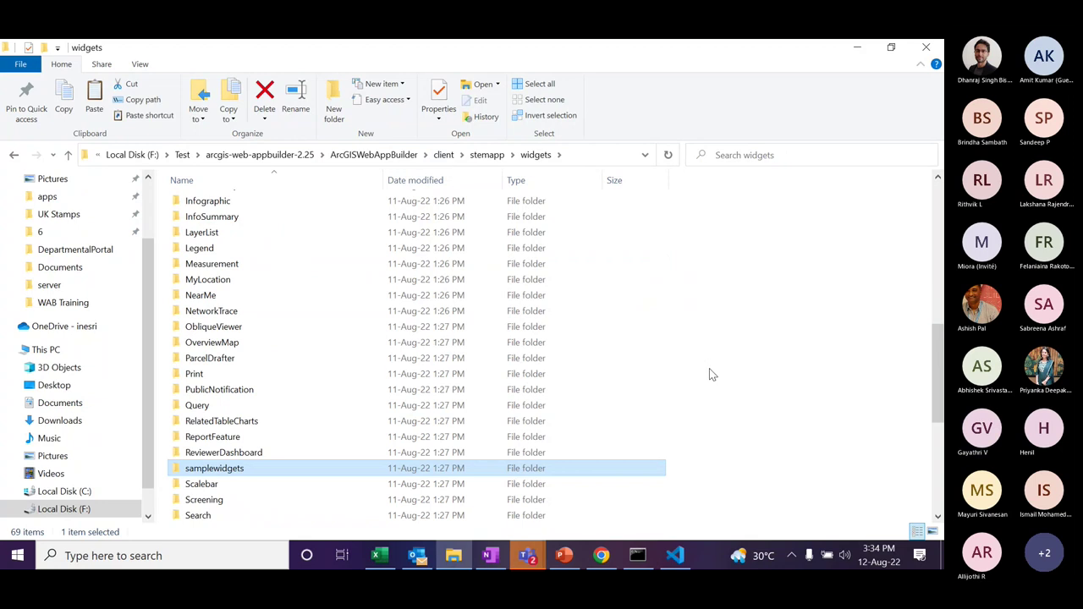
key(ctrl+v)
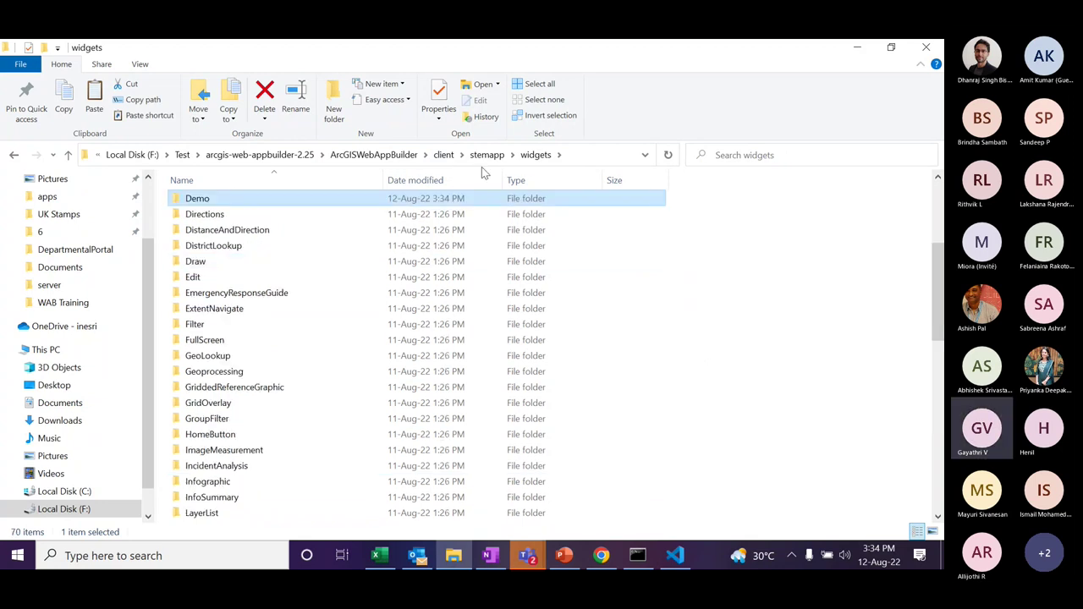
- Switch to the browser and check the Web AppBuilder for ArcGIS console log for the Demo widget's registration
click(599, 558)
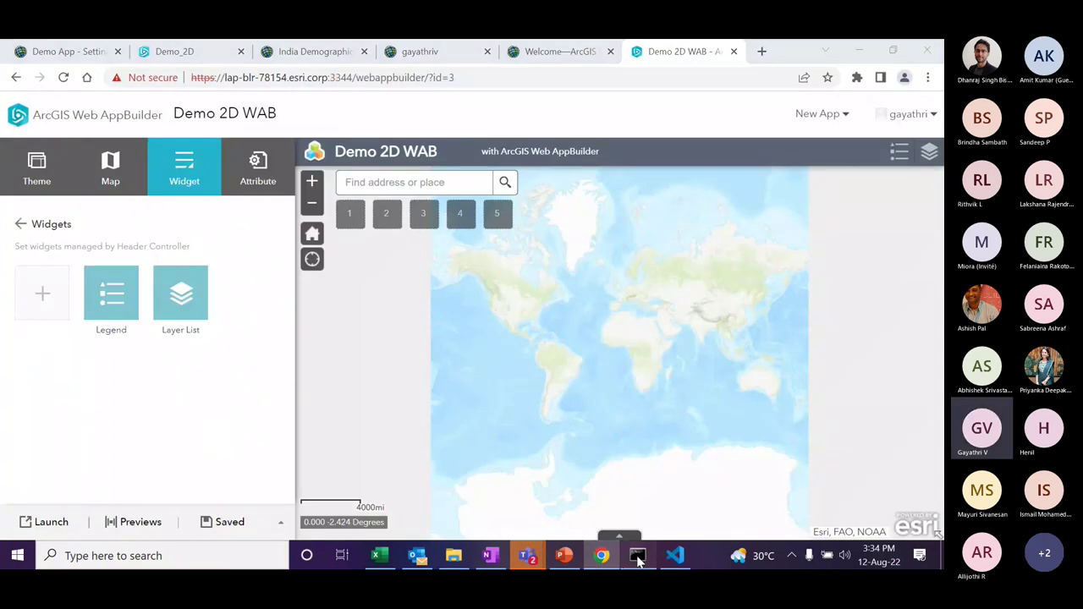
click(637, 556)
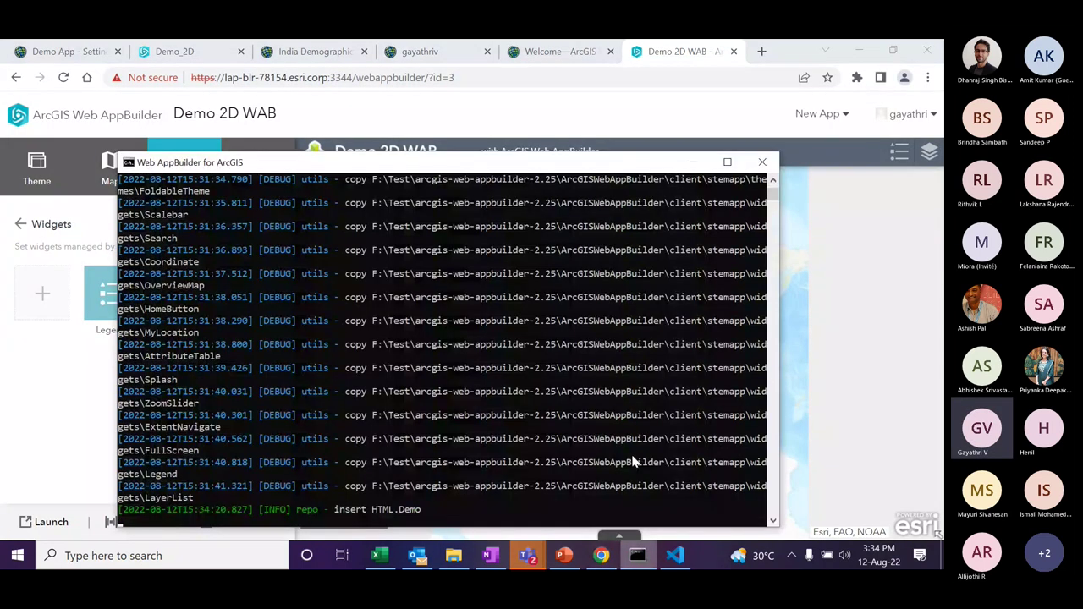
click(760, 162)
- Add the Demo widget to the Header Controller of the Demo 2D WAB app
click(42, 289)
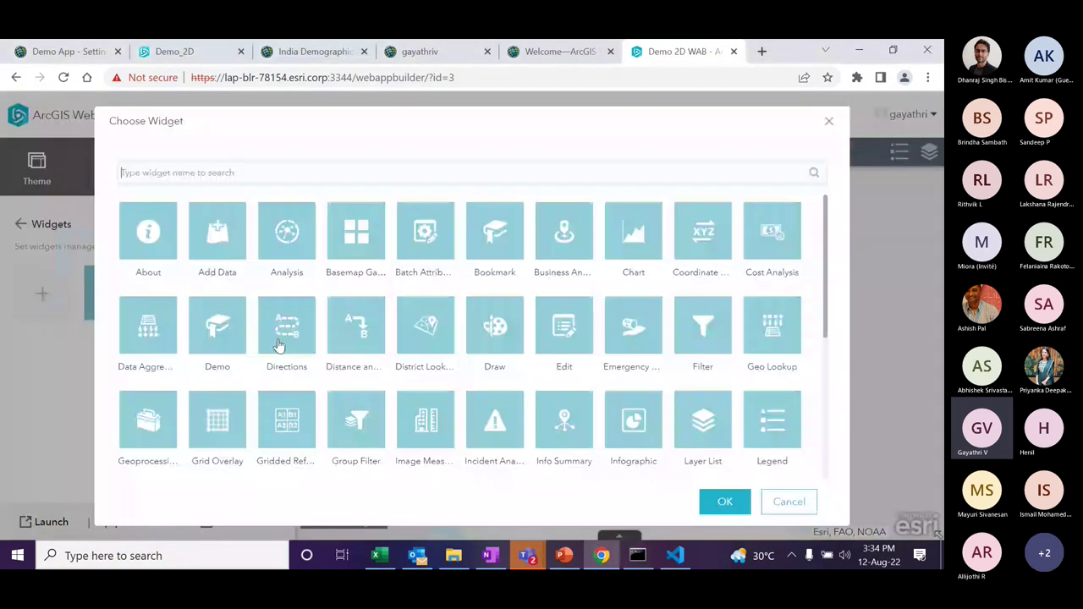
click(223, 353)
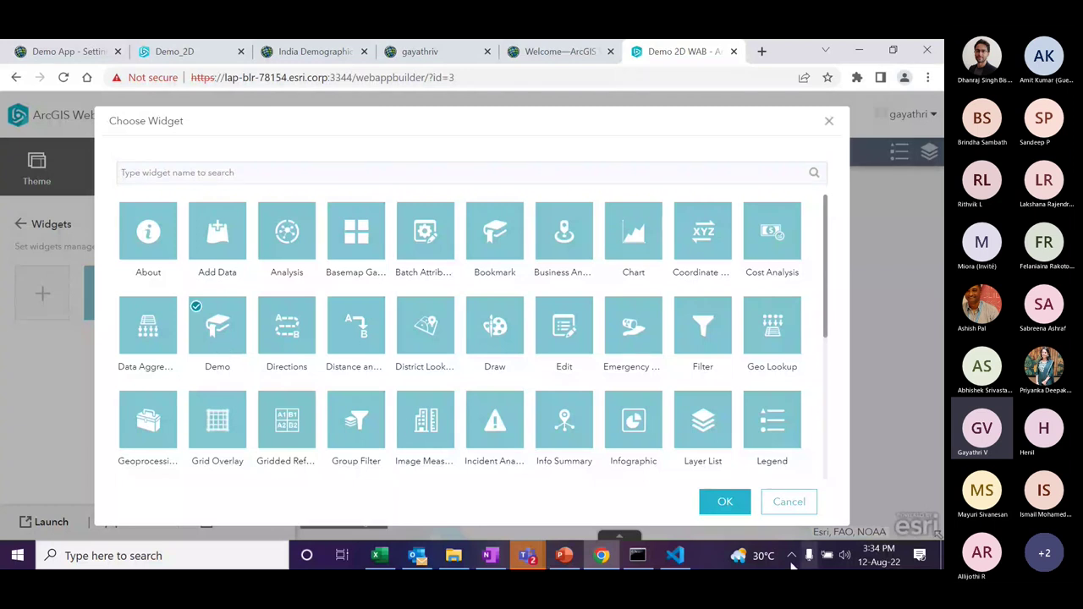
click(724, 500)
- Replace the Demo widget's config text with "hello" and accept the widget configuration
double_click(232, 230)
click(262, 230)
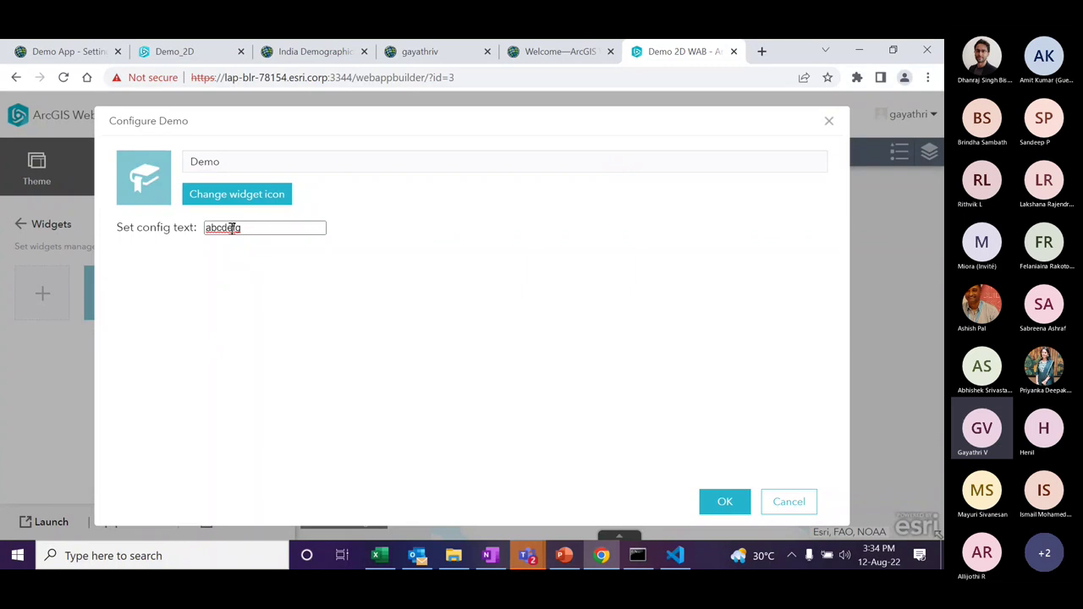
key(BackSpace)
key(BackSpace)
key(BackSpace)
key(BackSpace)
key(BackSpace)
key(BackSpace)
key(BackSpace)
text(hello)
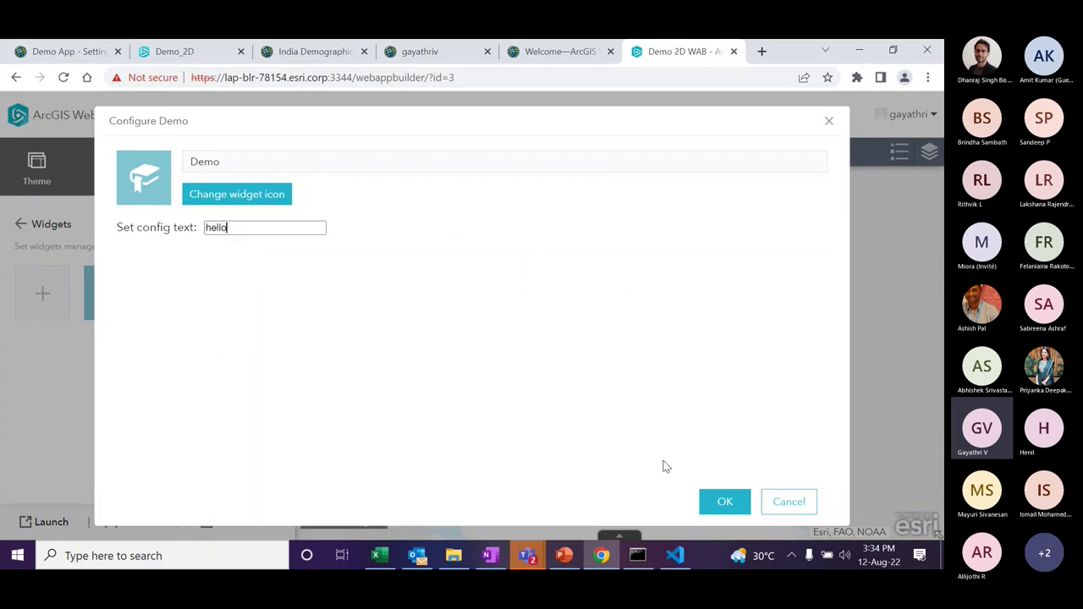
click(724, 502)
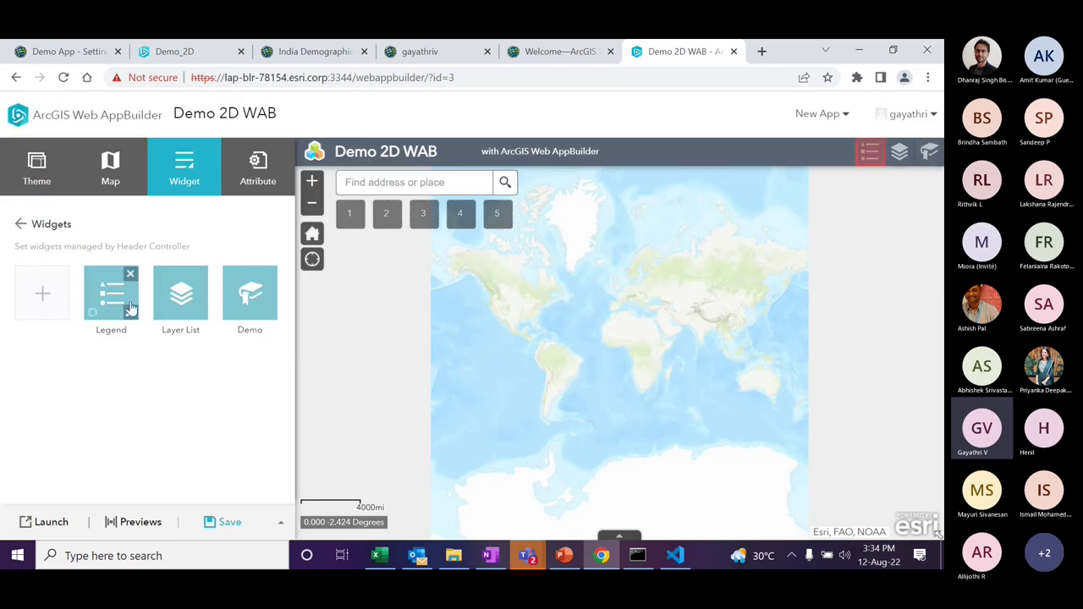
- Save the Demo 2D WAB app and launch it to check the config text in the Demo widget
click(209, 524)
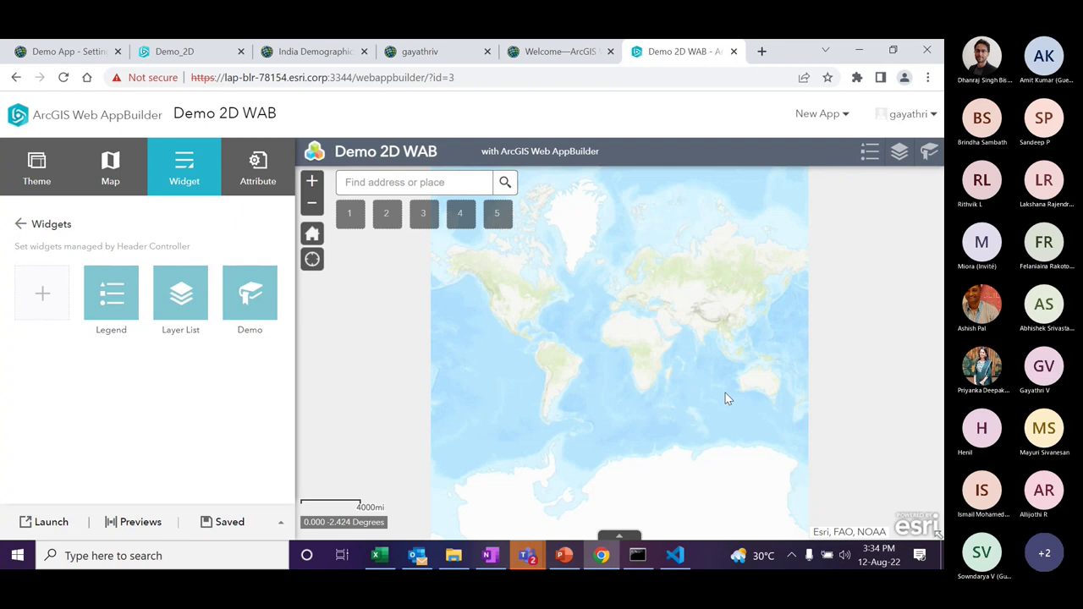
click(46, 521)
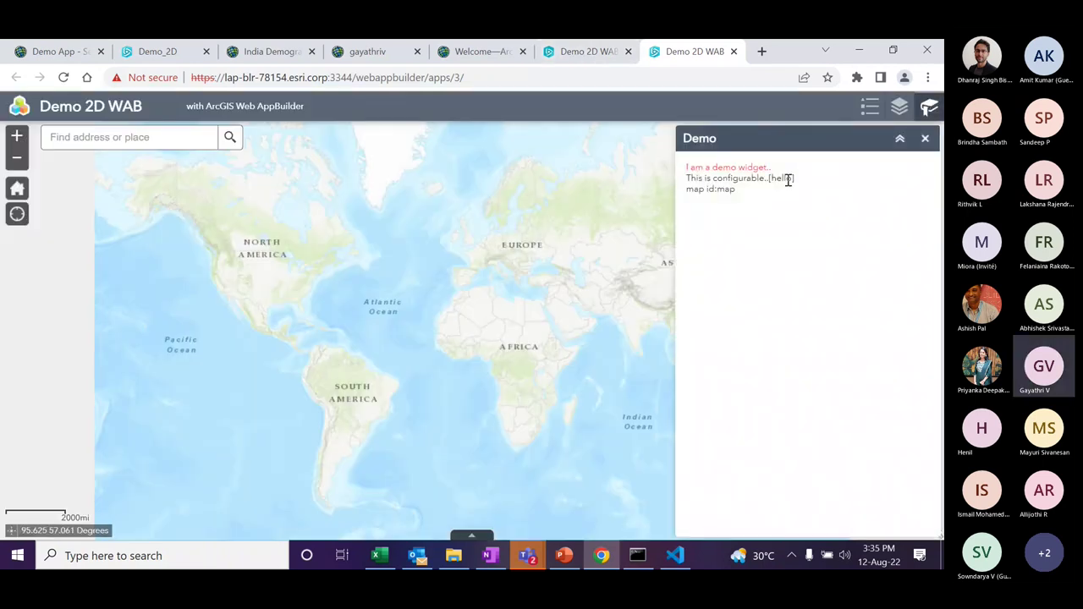
double_click(787, 180)
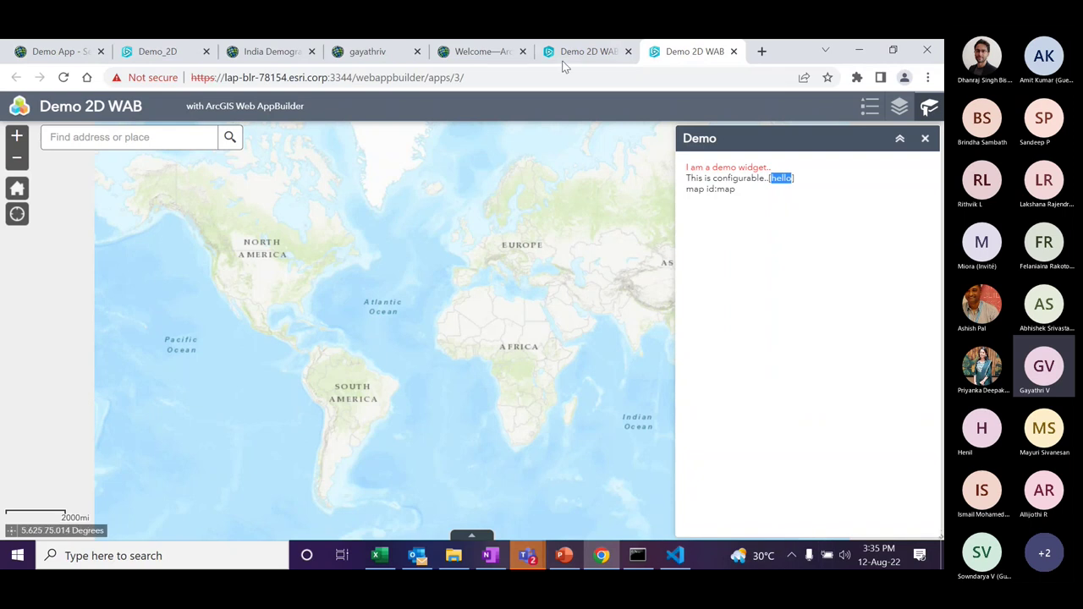
- Return to the app builder and reopen the Demo widget's configuration to review its config text setting
click(591, 60)
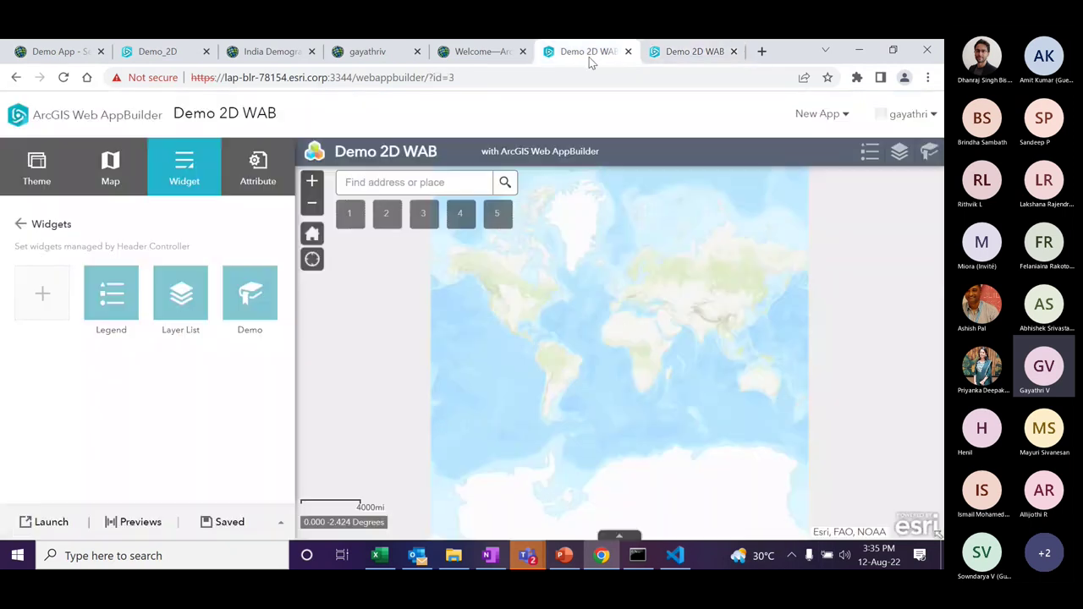
mouse_move(132, 322)
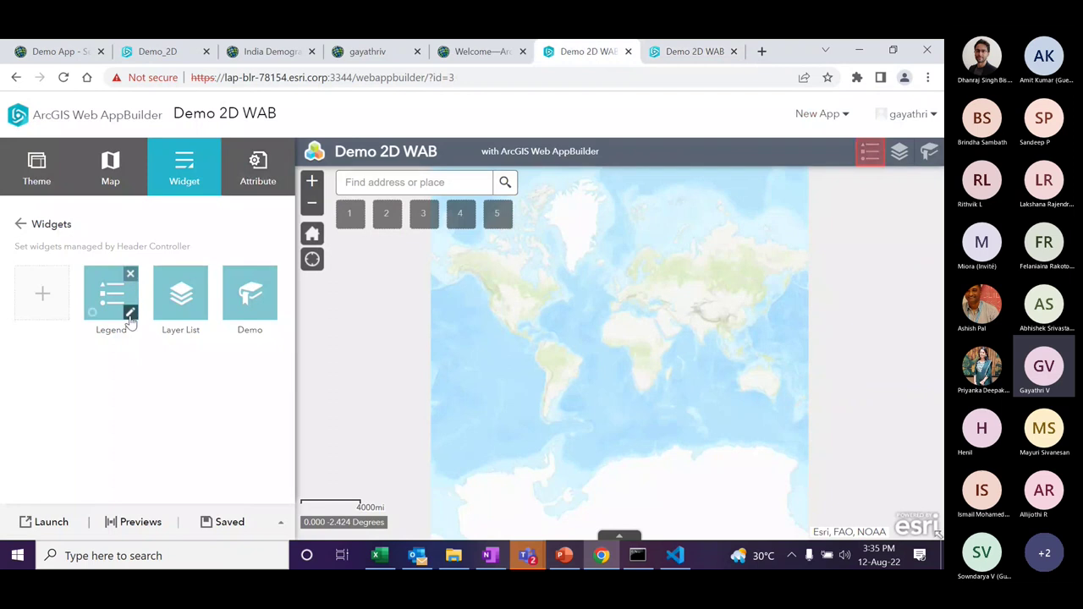
click(267, 315)
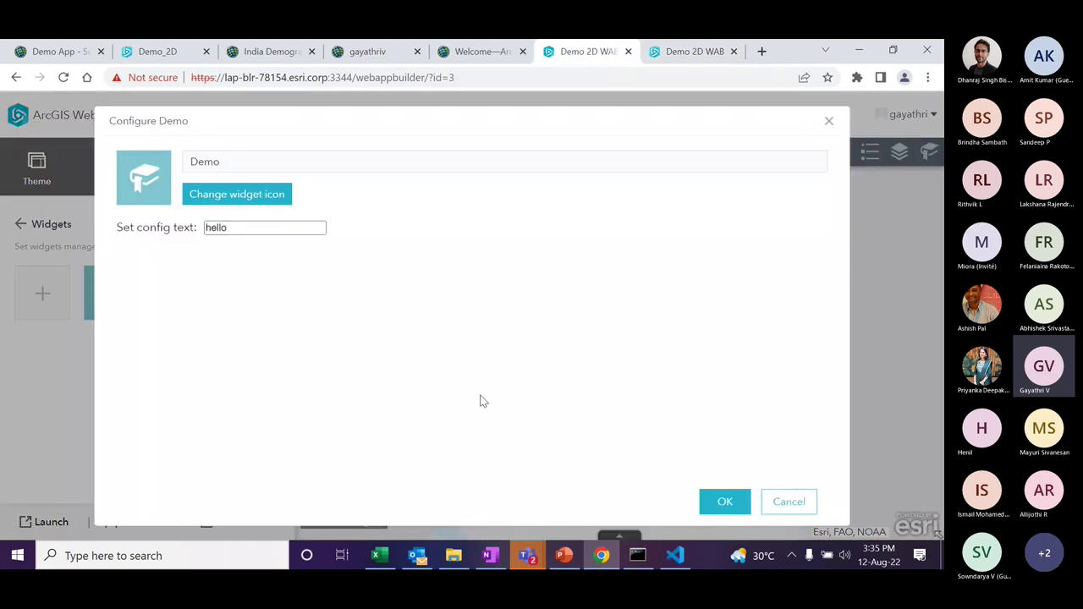
- Accept the Demo widget's configuration and switch to the PowerPoint presentation to show the ArcGIS Dashboards title slide
click(720, 502)
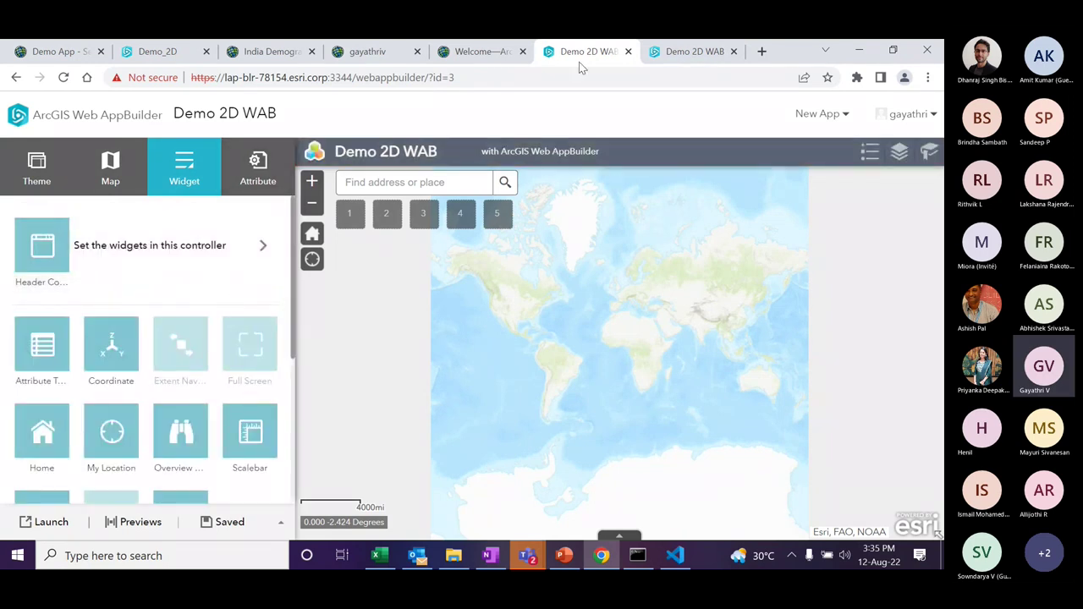
click(573, 560)
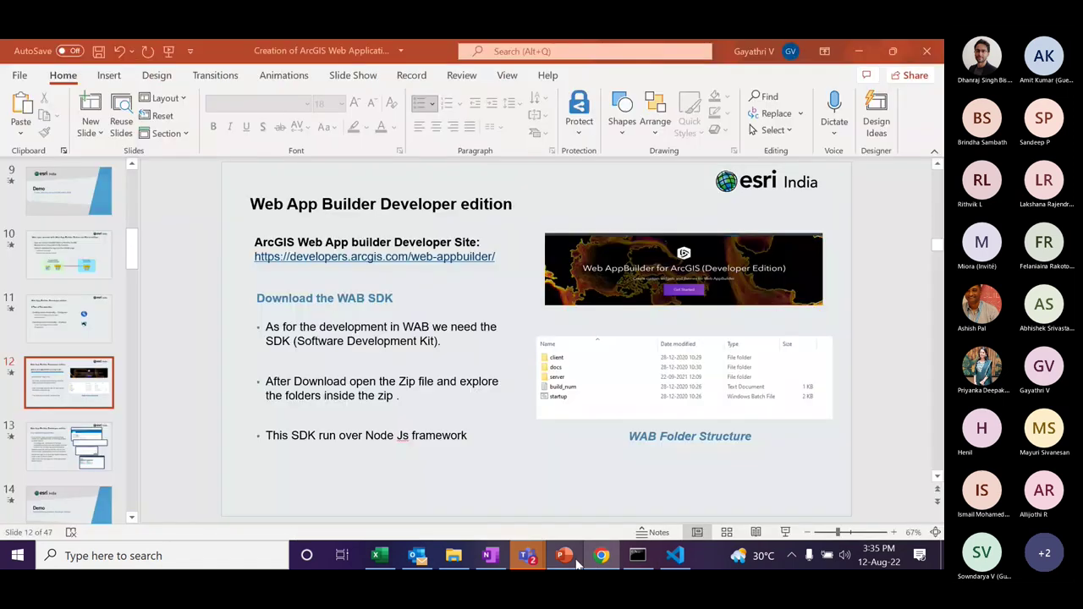
click(68, 504)
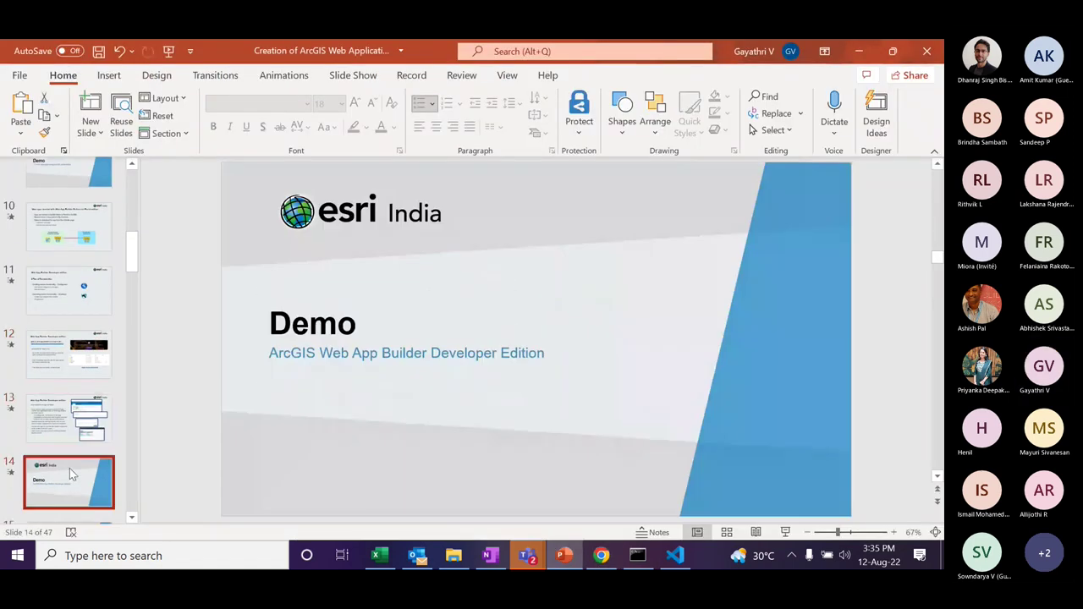
key(Down)
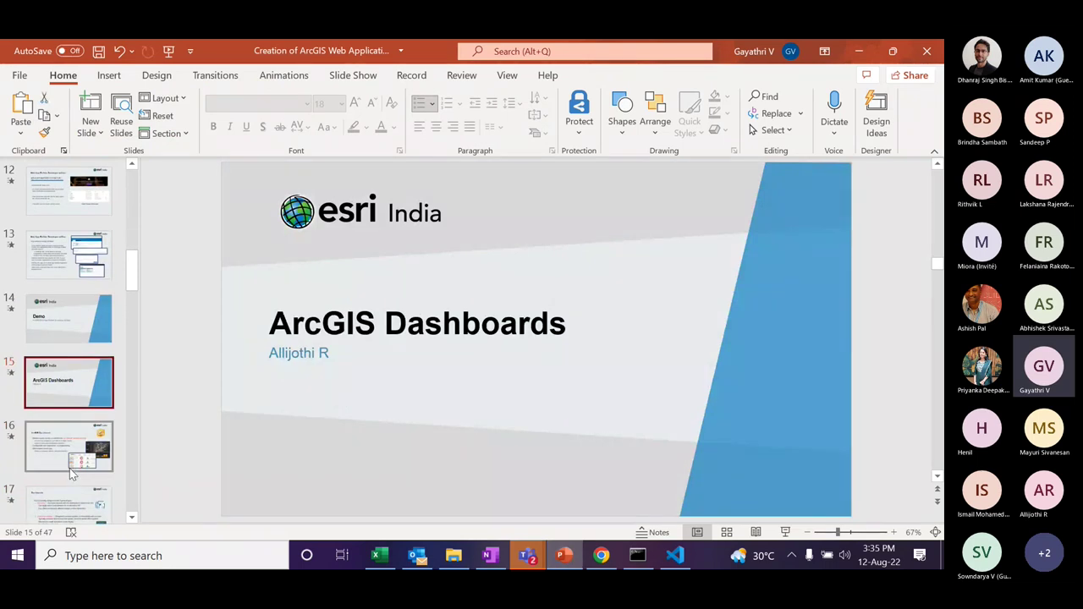
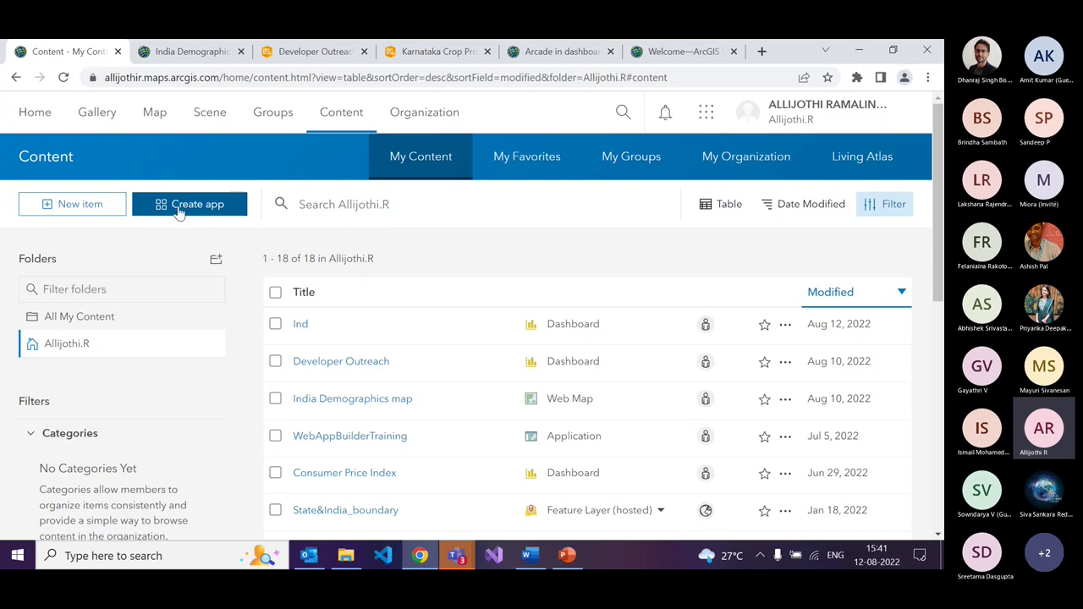
- Start a new Dashboards app from the content page and title it "Demographic App"
click(190, 215)
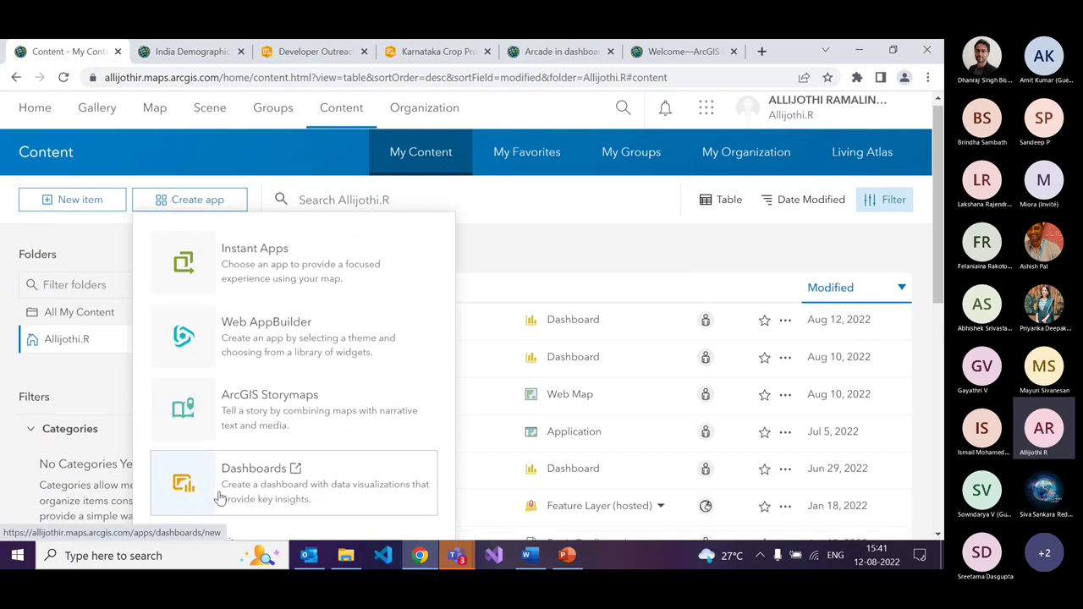
scroll(219, 488, down, 3)
click(257, 278)
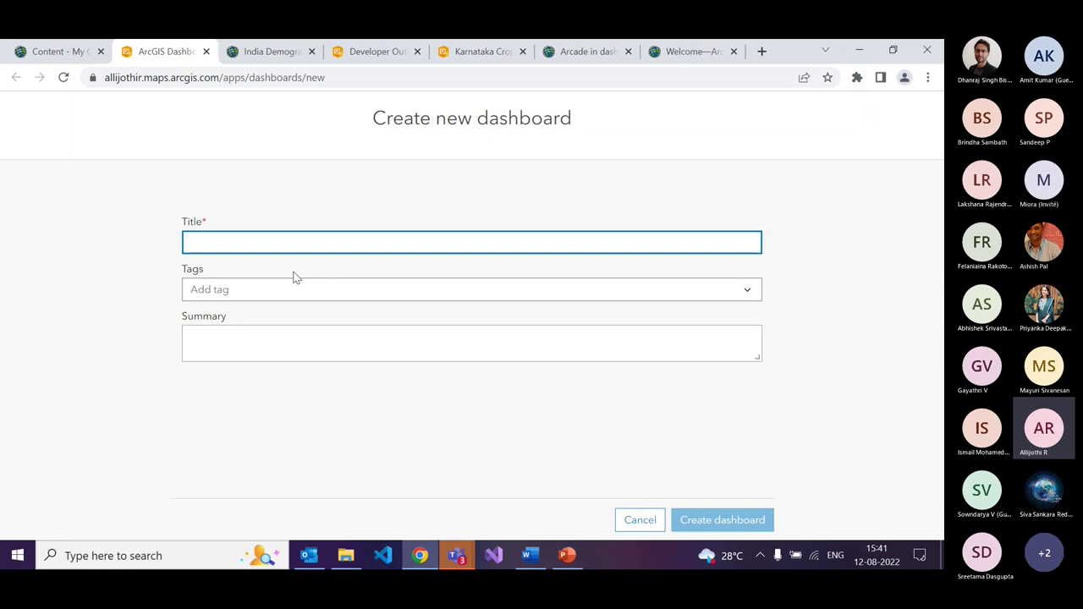
text(Demogra)
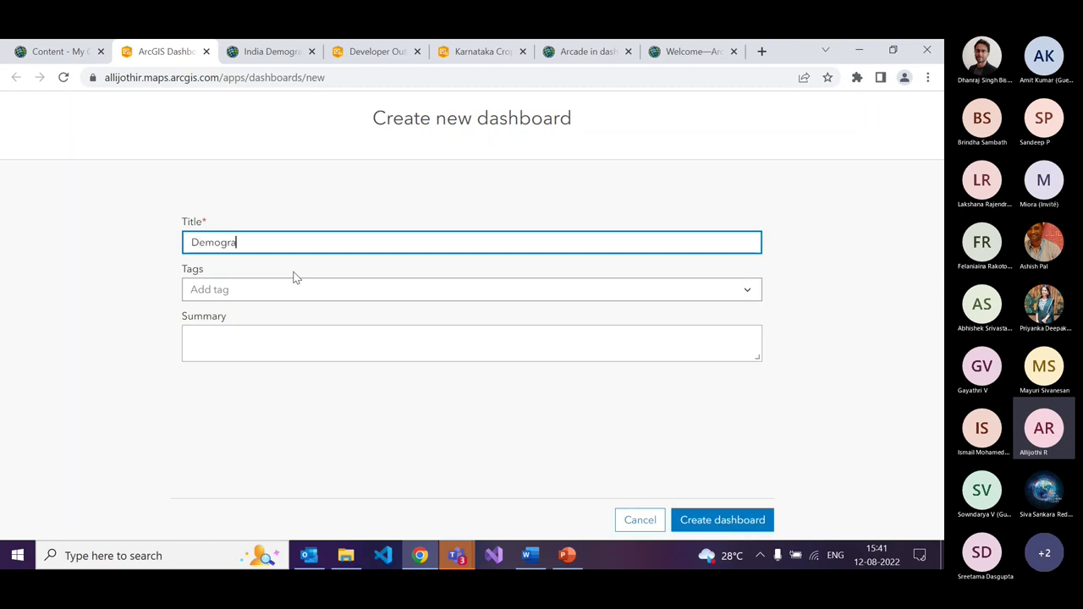
text(phic App)
- Add the tags demo, sample and demographic to the new dashboard
click(283, 281)
text(demo)
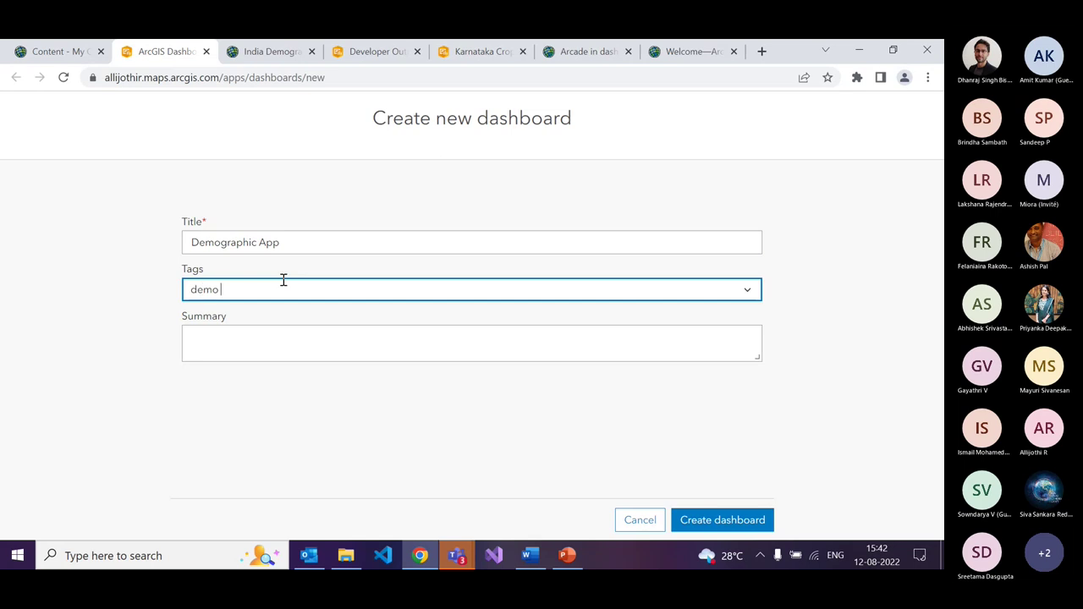
key(Return)
text(sample)
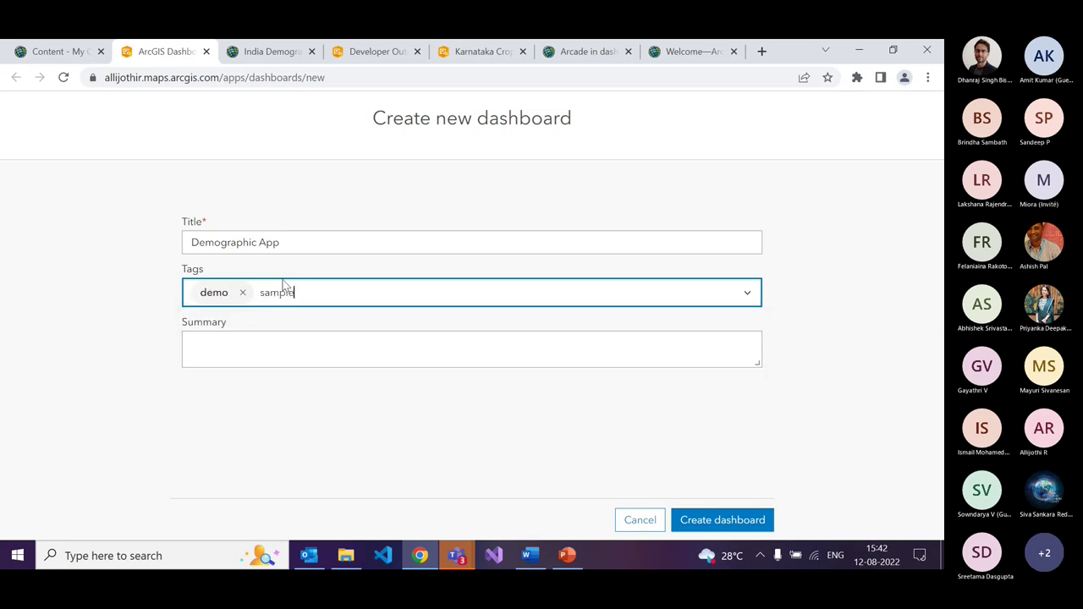
key(Return)
text(demo)
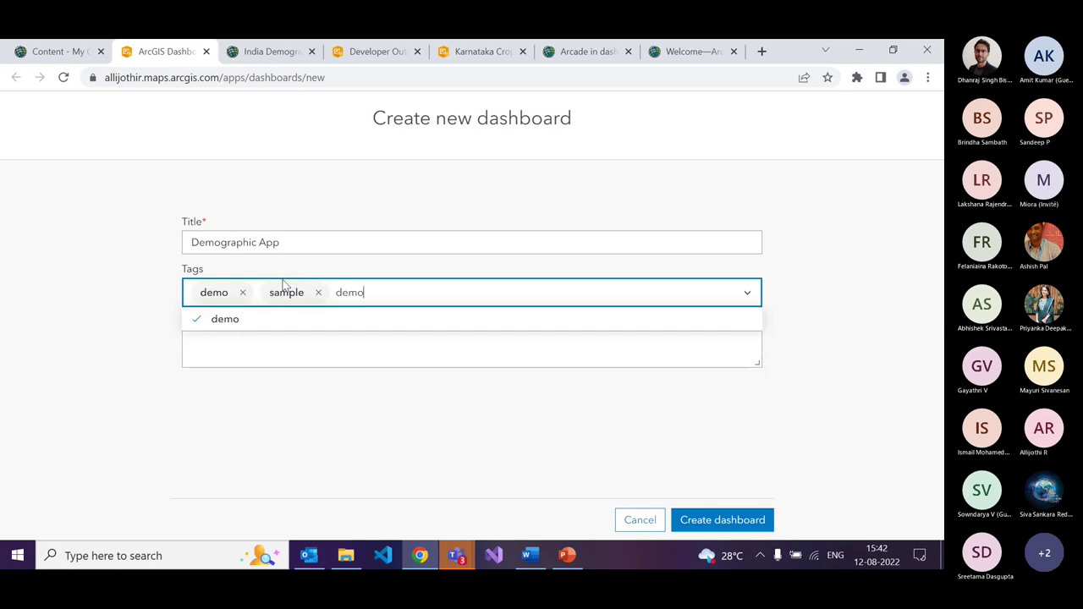
text(graphic)
key(Return)
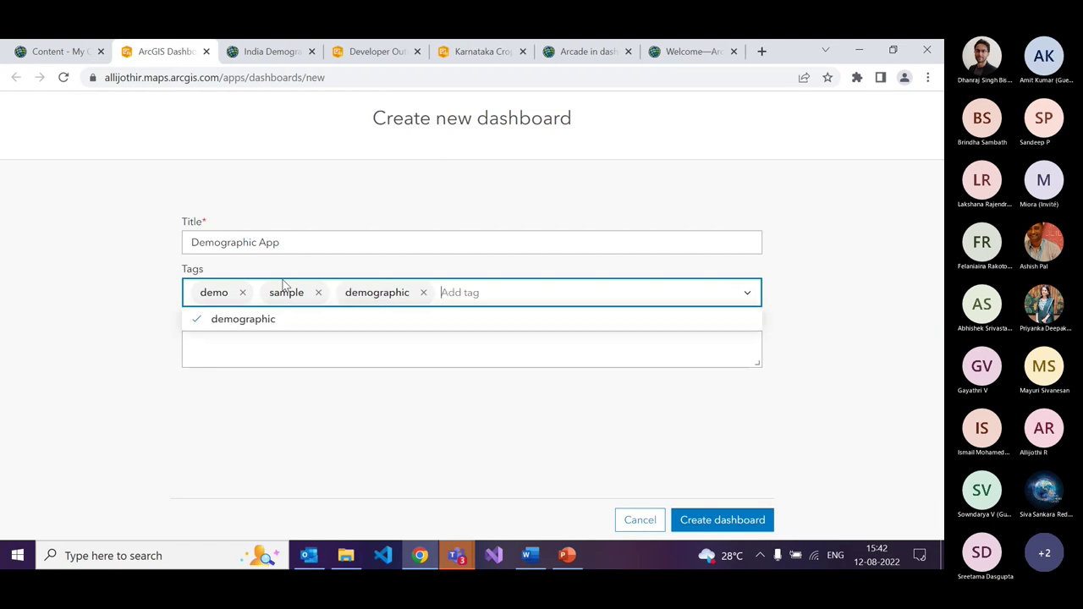
click(437, 404)
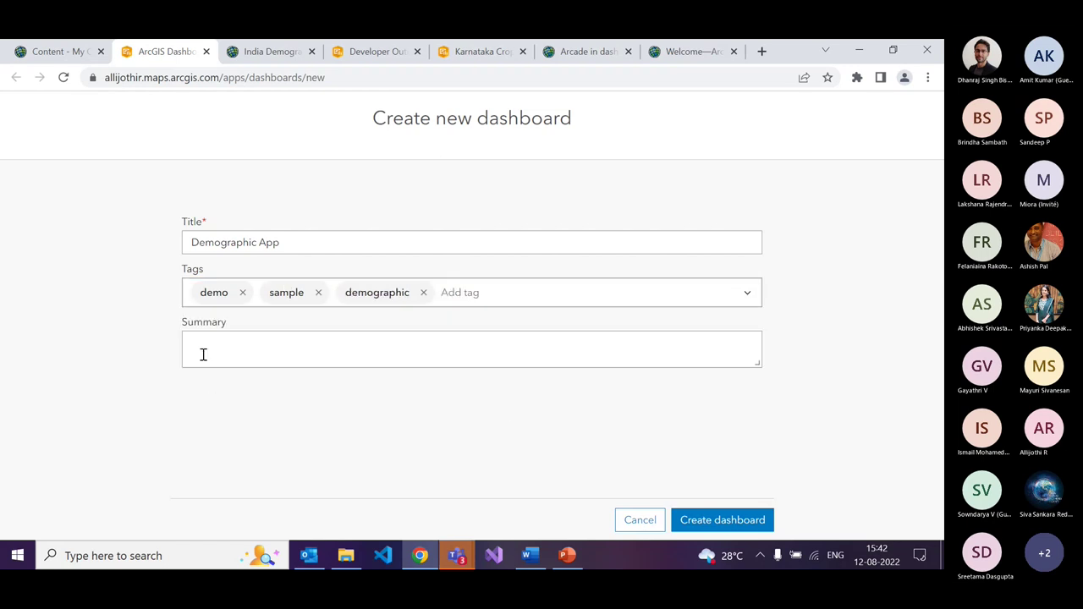
- Enter a summary about Indian demography and create the dashboard
click(280, 355)
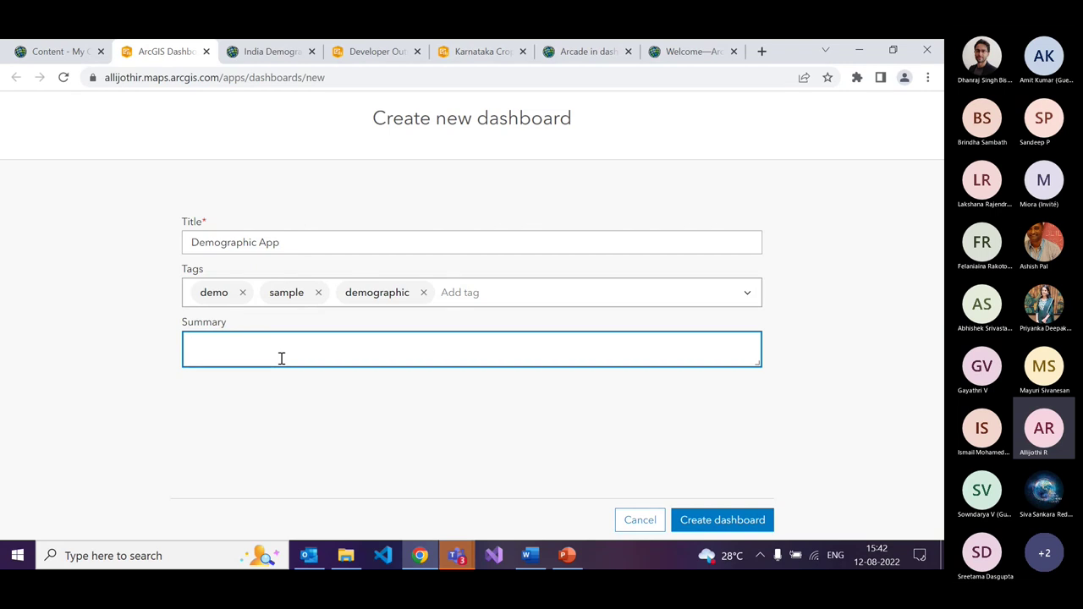
text(Demo)
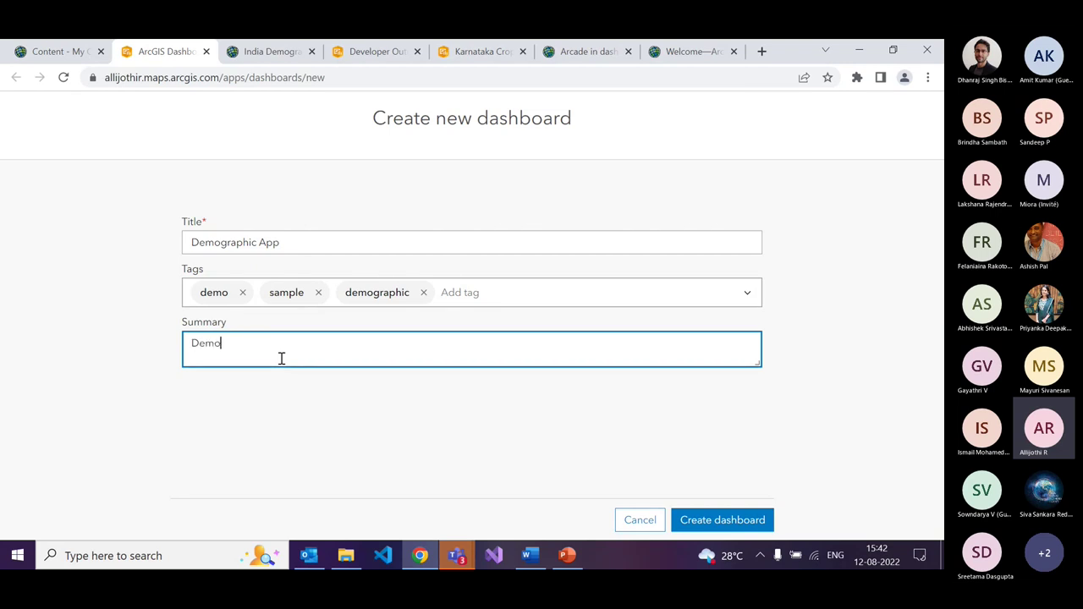
text(graphu)
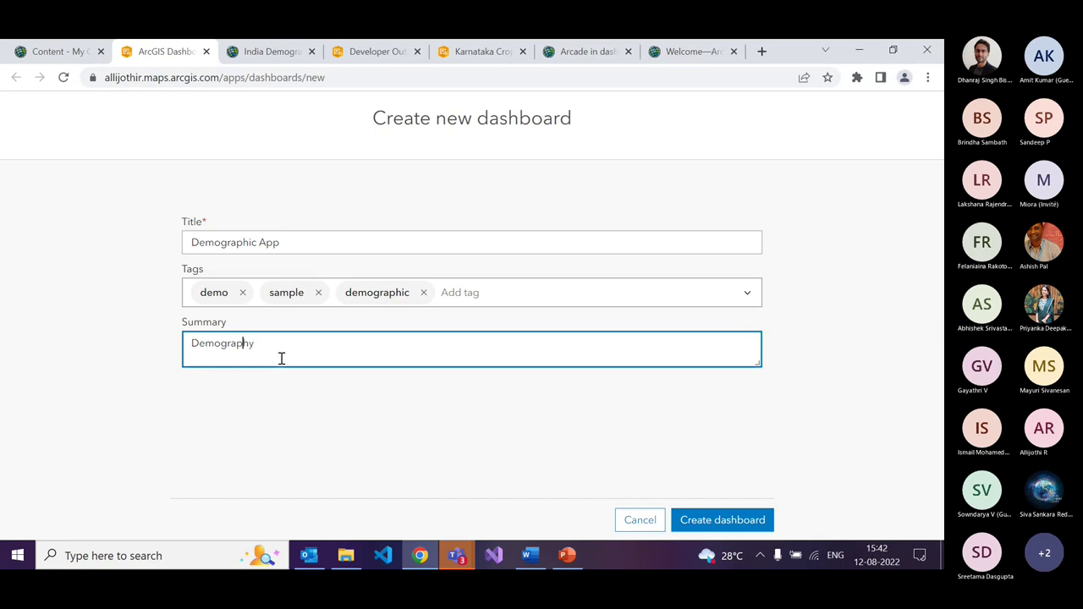
text(Indian)
click(748, 520)
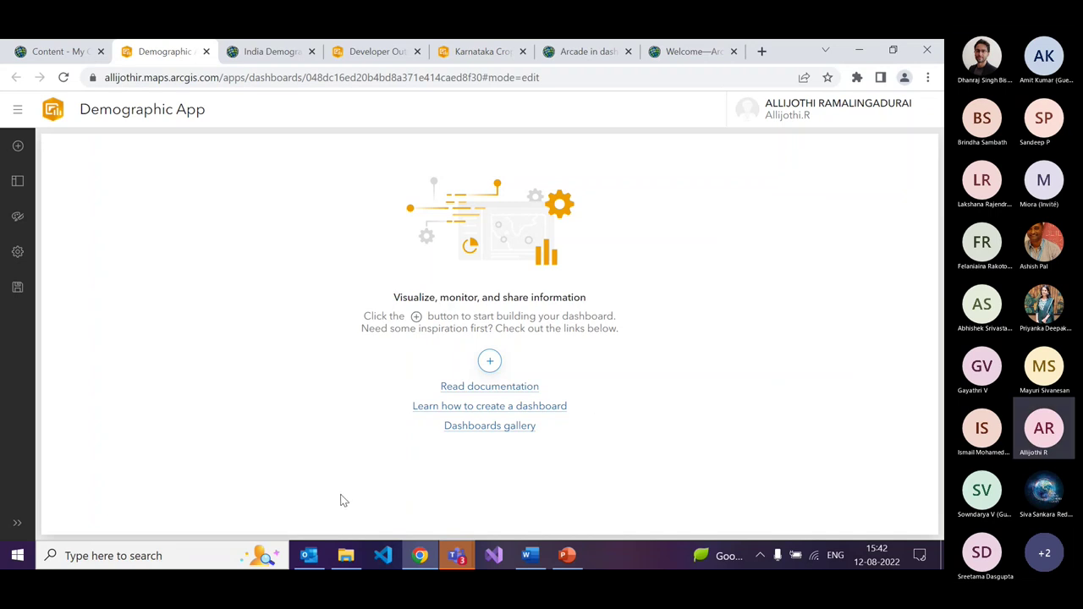
- Add a Map element to the dashboard using the India Demographics map
click(17, 145)
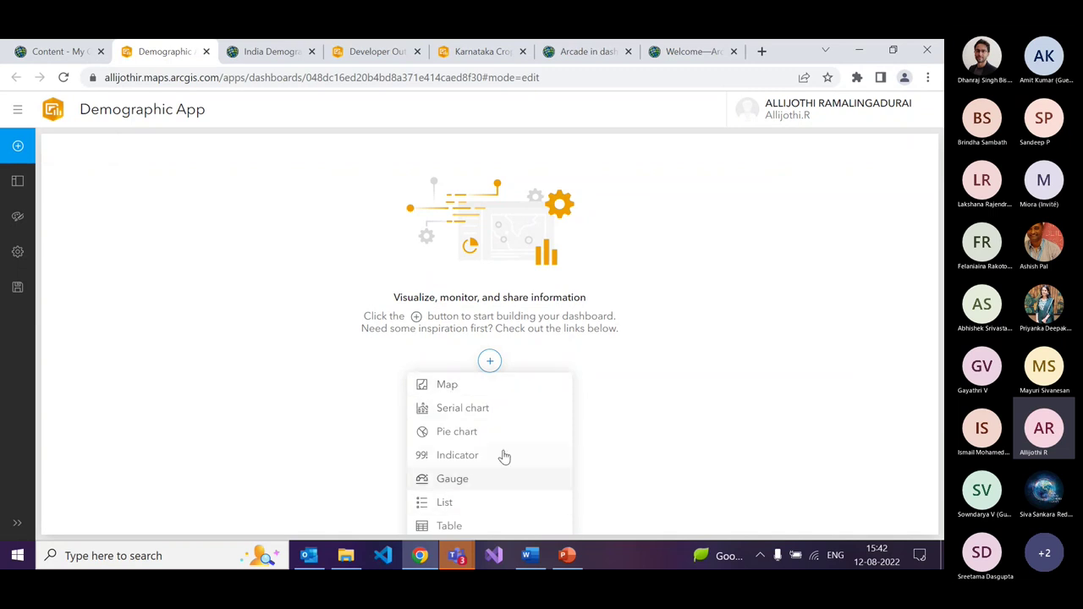
click(464, 389)
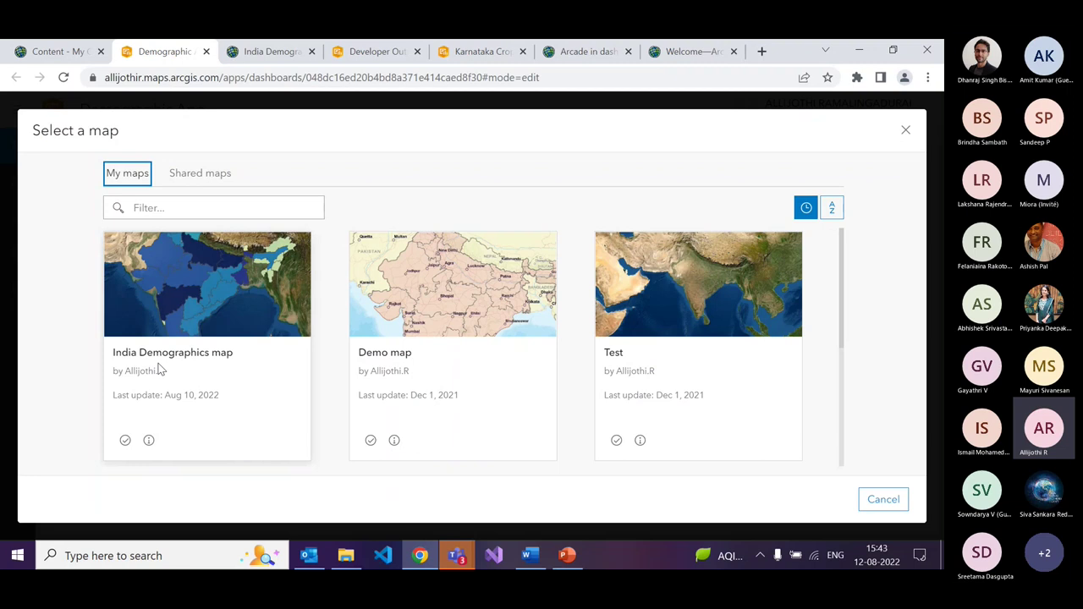
click(175, 301)
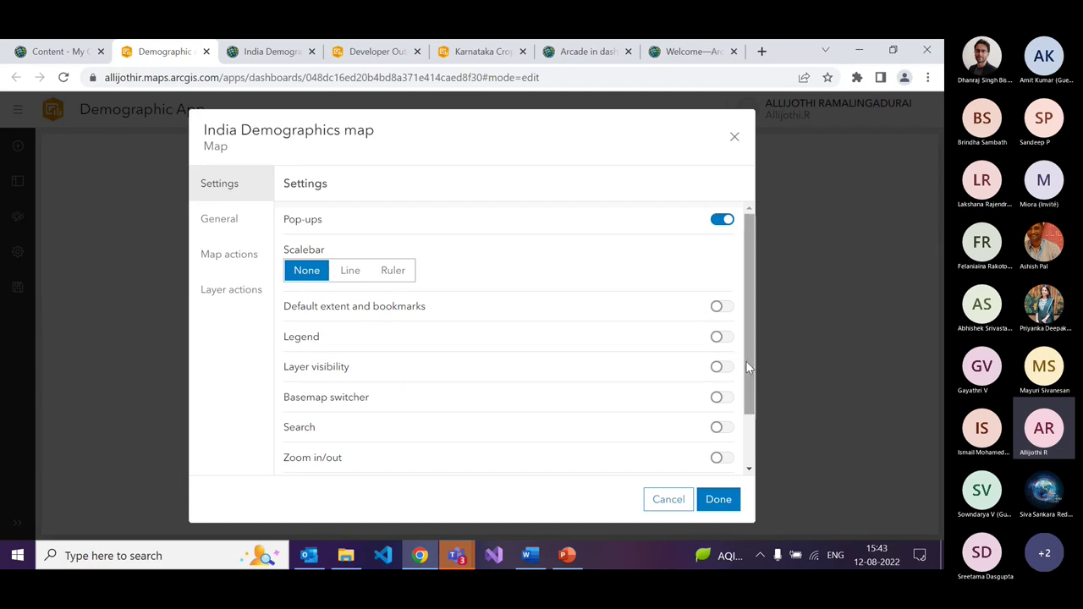
- Enable the map's legend, basemap switcher, search and zoom in/out, and set the scalebar to Line
click(721, 338)
scroll(720, 389, down, 2)
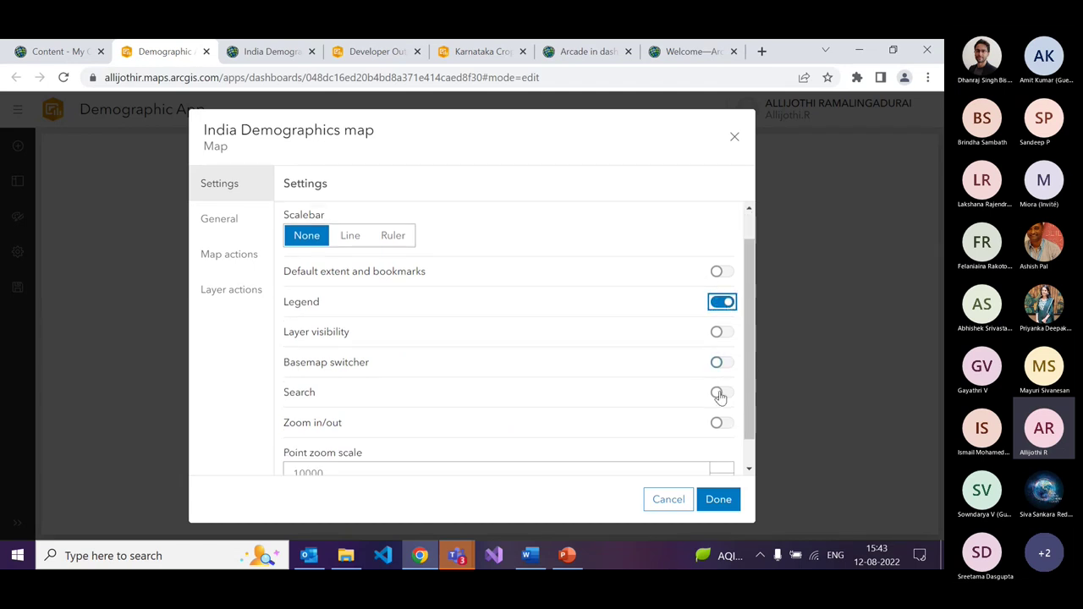
click(725, 337)
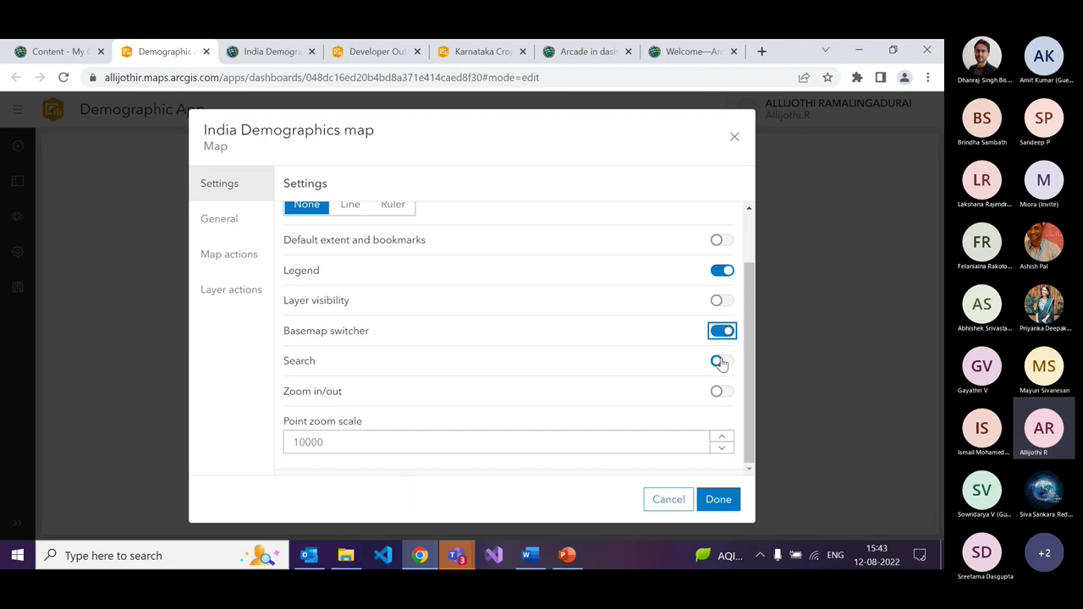
click(721, 363)
click(721, 394)
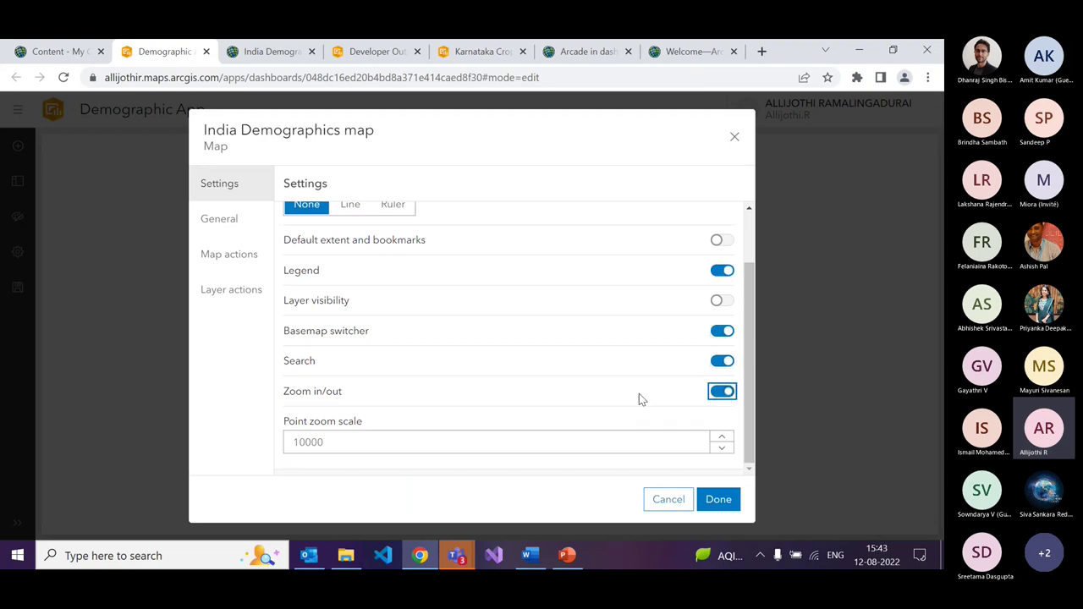
scroll(490, 370, up, 2)
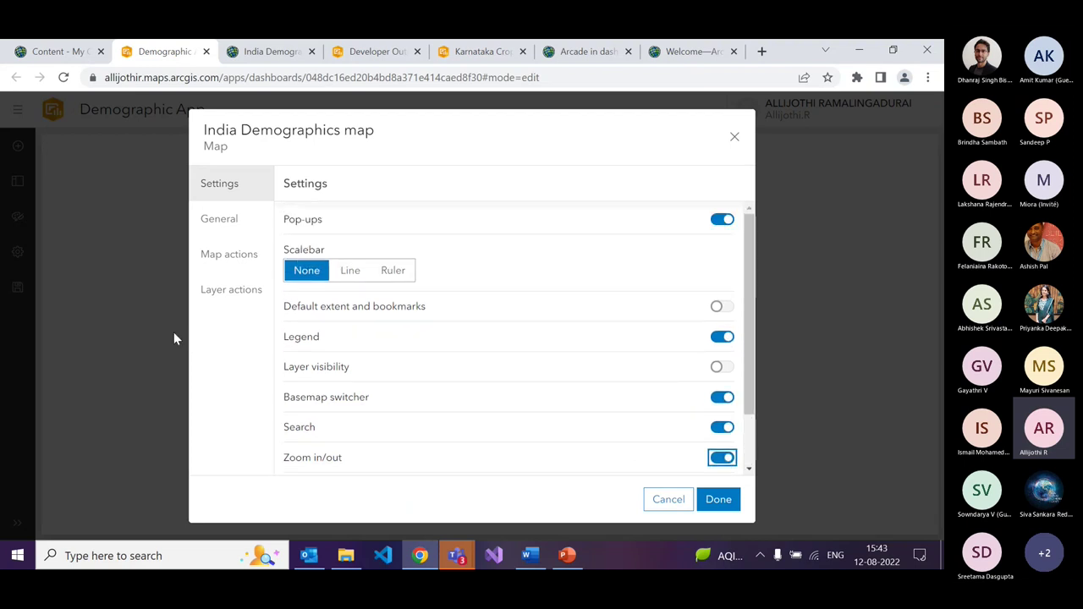
click(356, 279)
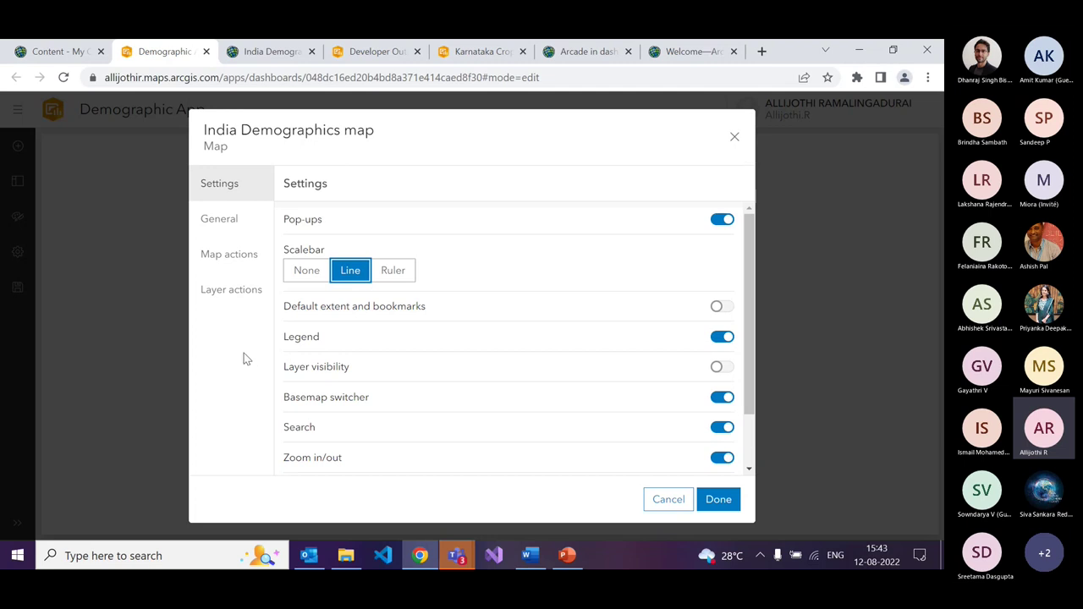
- Review the map element's general settings, map actions and layer actions
click(235, 237)
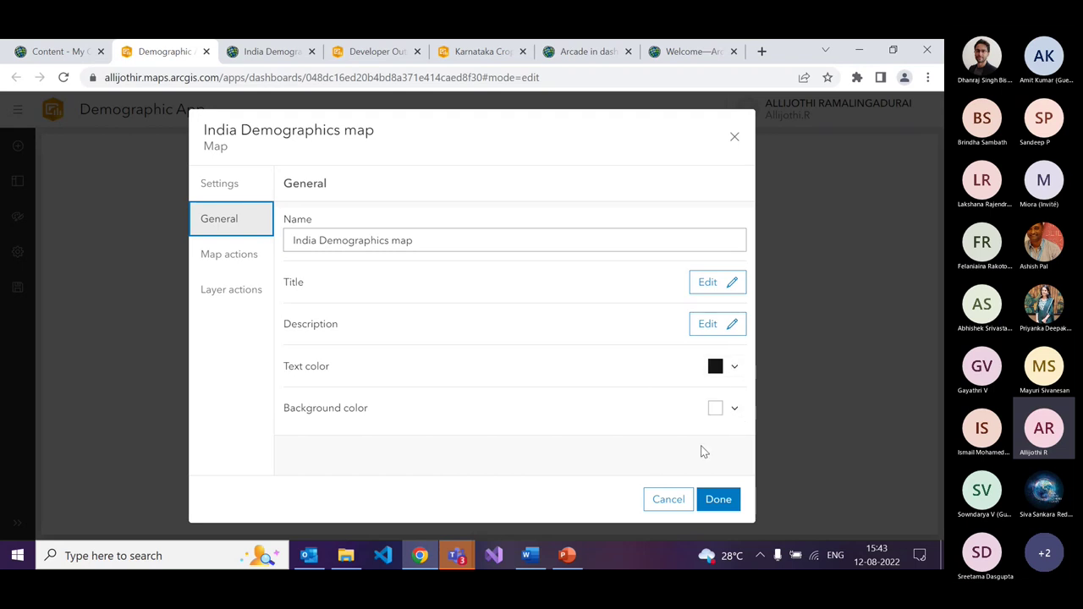
click(243, 258)
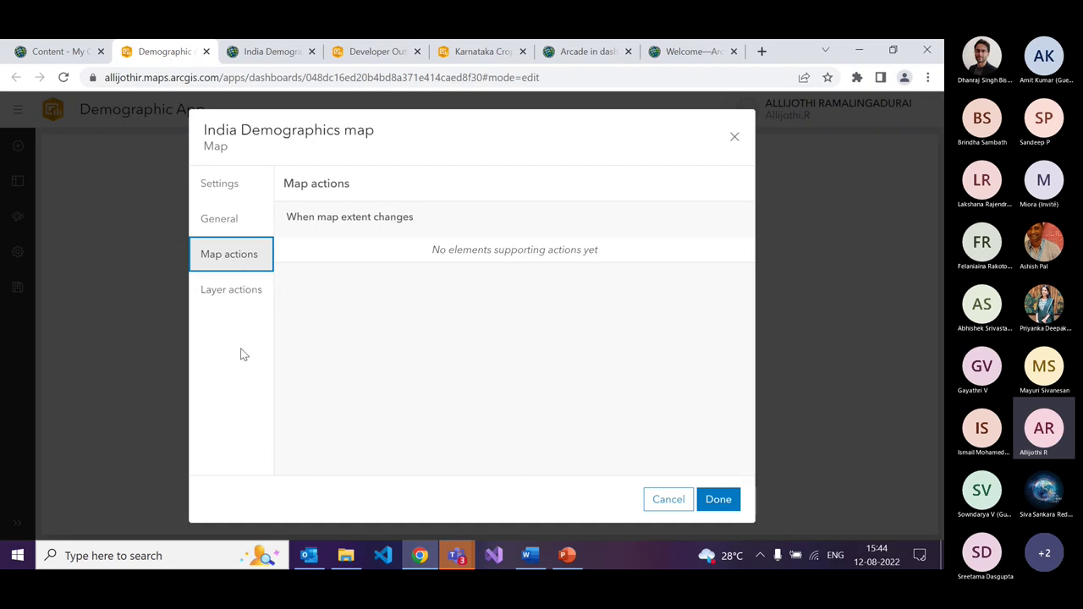
click(242, 293)
click(264, 257)
click(248, 293)
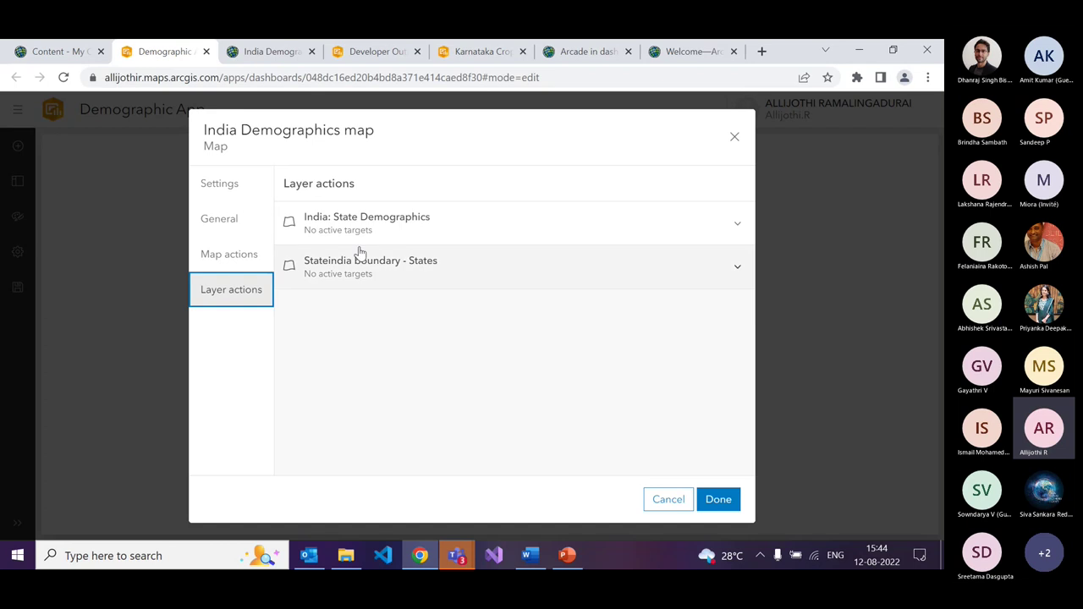
- Enable the Zoom and Show pop-up selection actions on the India Demographics map for the India: State Demographics layer
click(401, 227)
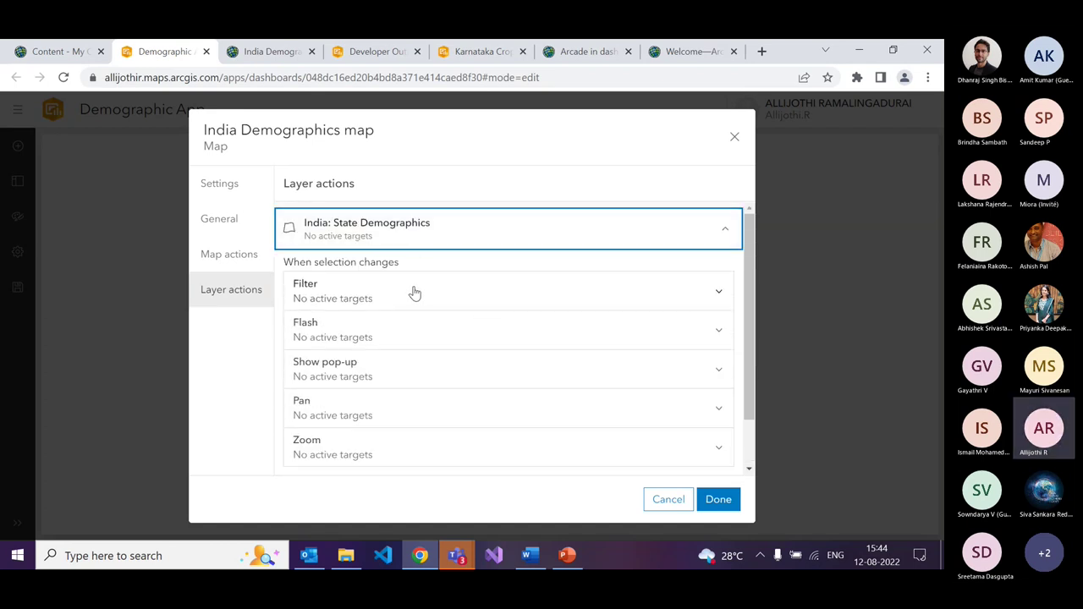
scroll(411, 292, down, 1)
click(393, 397)
click(712, 390)
scroll(491, 372, up, 1)
click(474, 372)
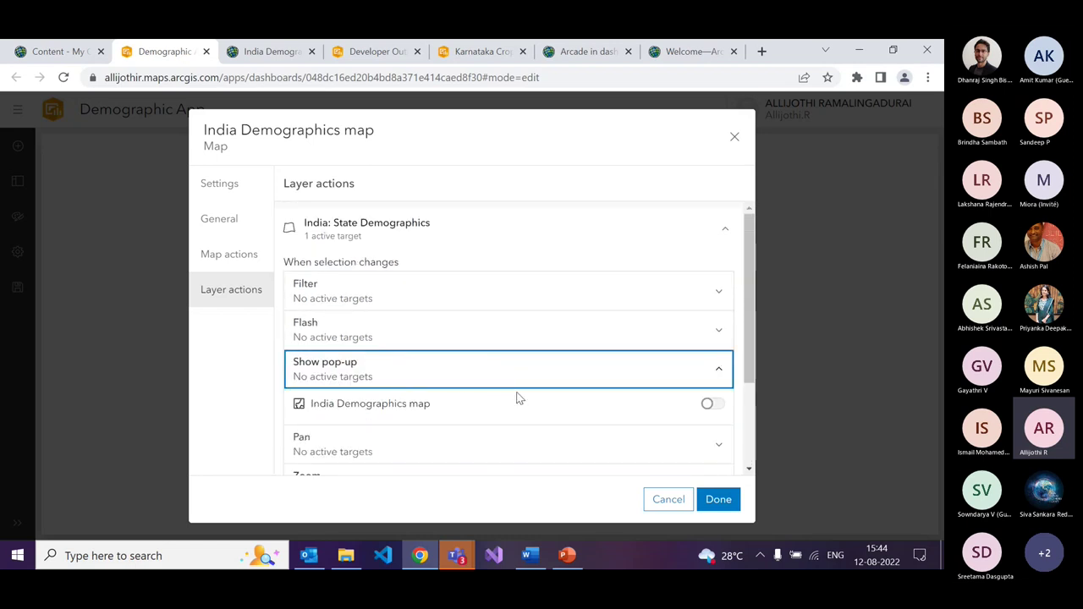
click(708, 405)
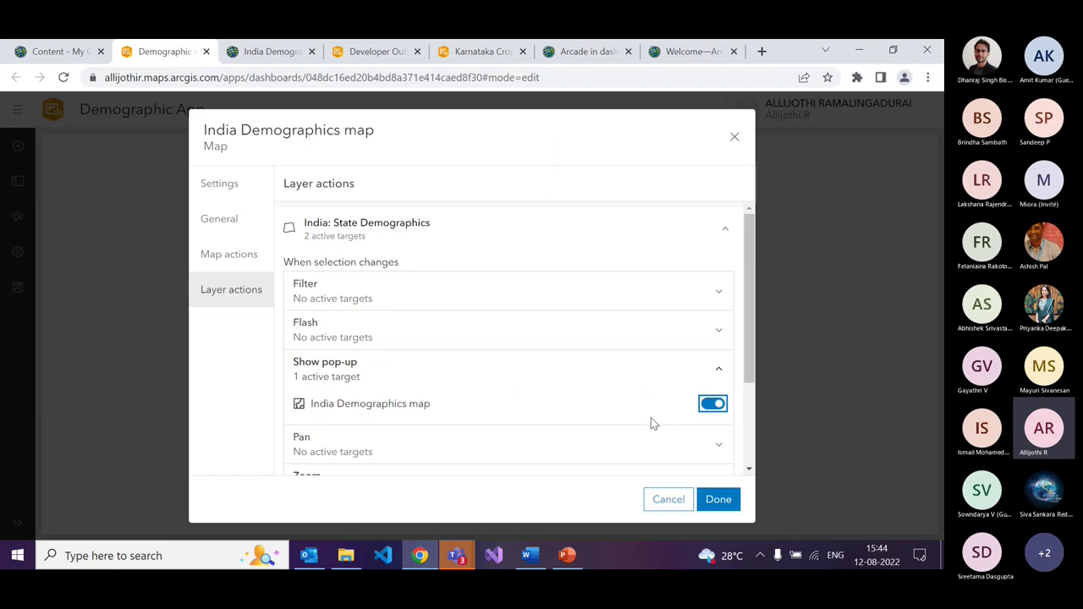
- Enable the Filter action on the Stateindia boundary - States layer for selection changes in India: State Demographics
click(502, 296)
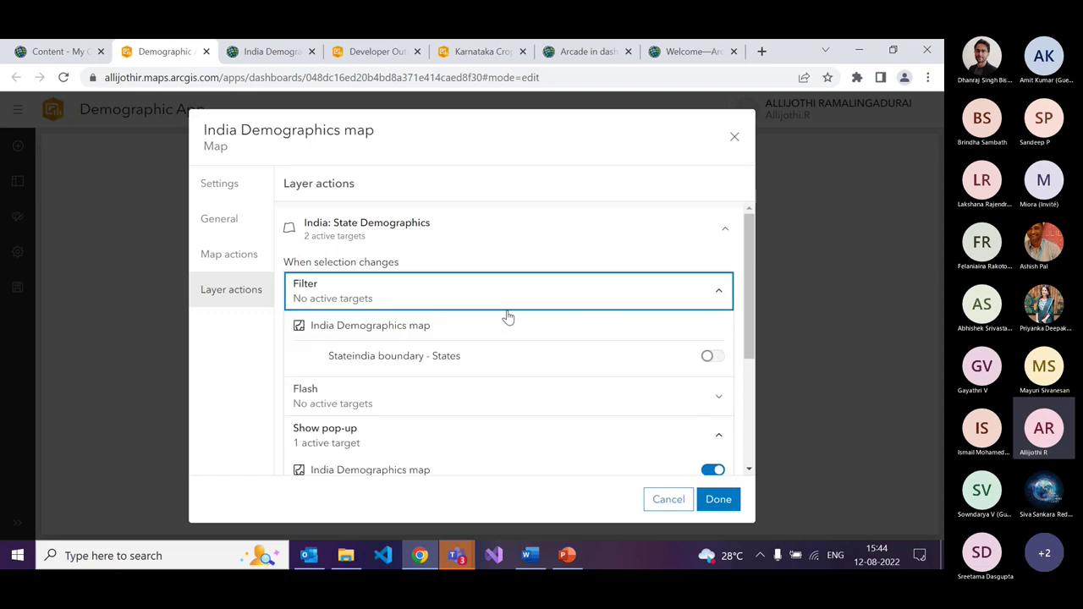
click(712, 356)
scroll(508, 385, down, 1)
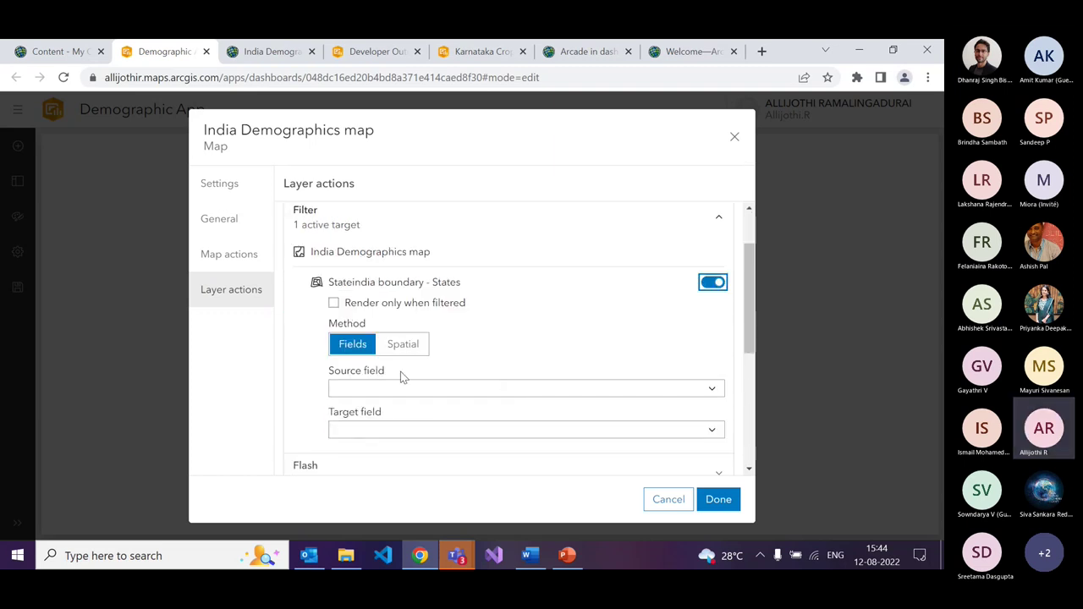
scroll(440, 372, up, 1)
scroll(499, 413, down, 1)
scroll(491, 408, up, 1)
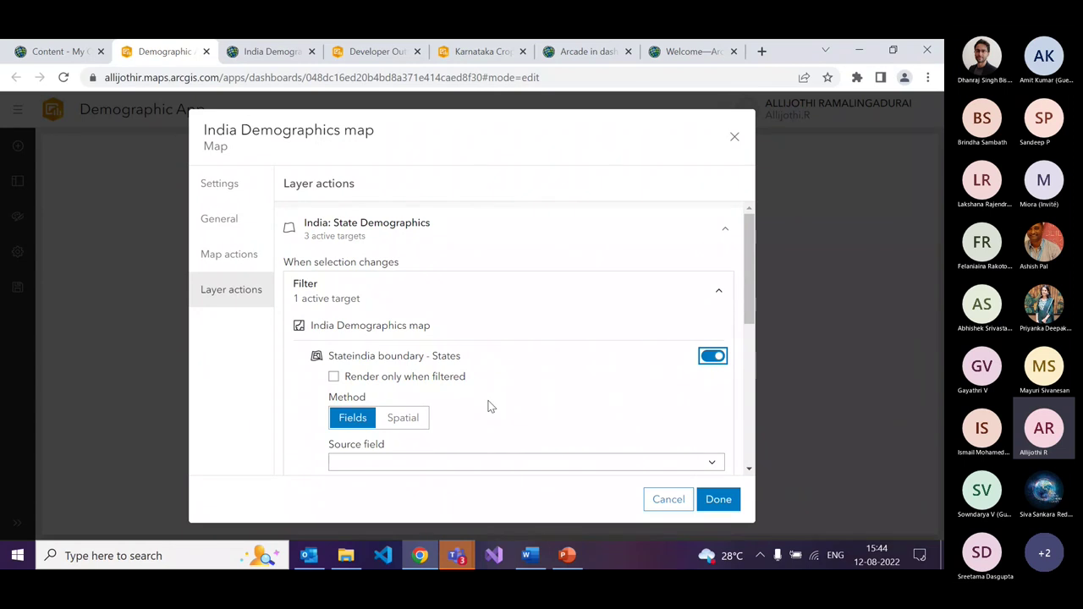
scroll(491, 406, down, 1)
- Set the filter's source field to Name and target field to state, and apply the map element's configuration
click(438, 314)
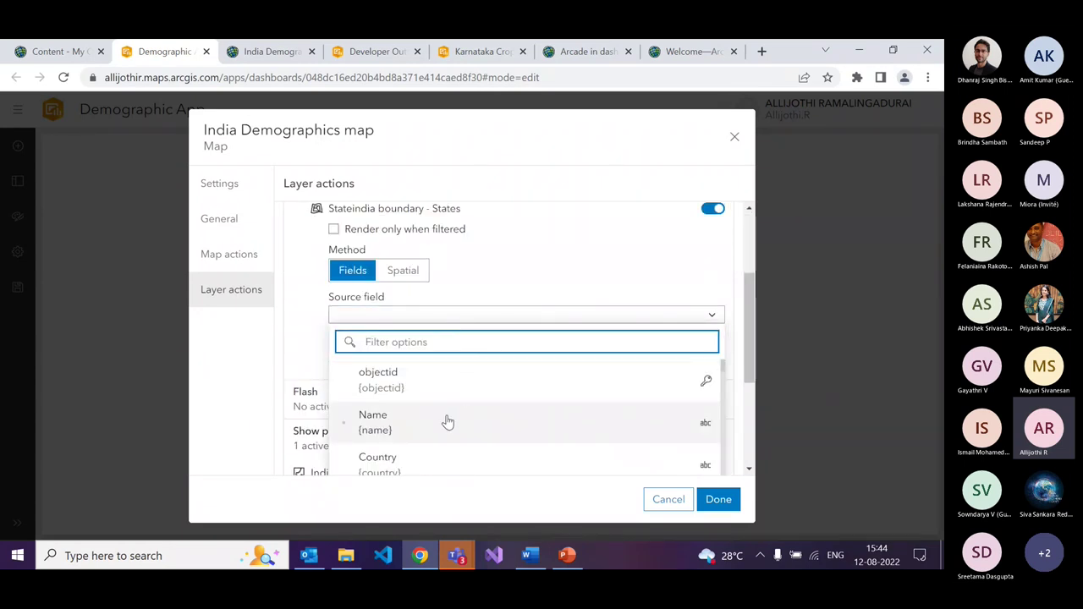
click(445, 421)
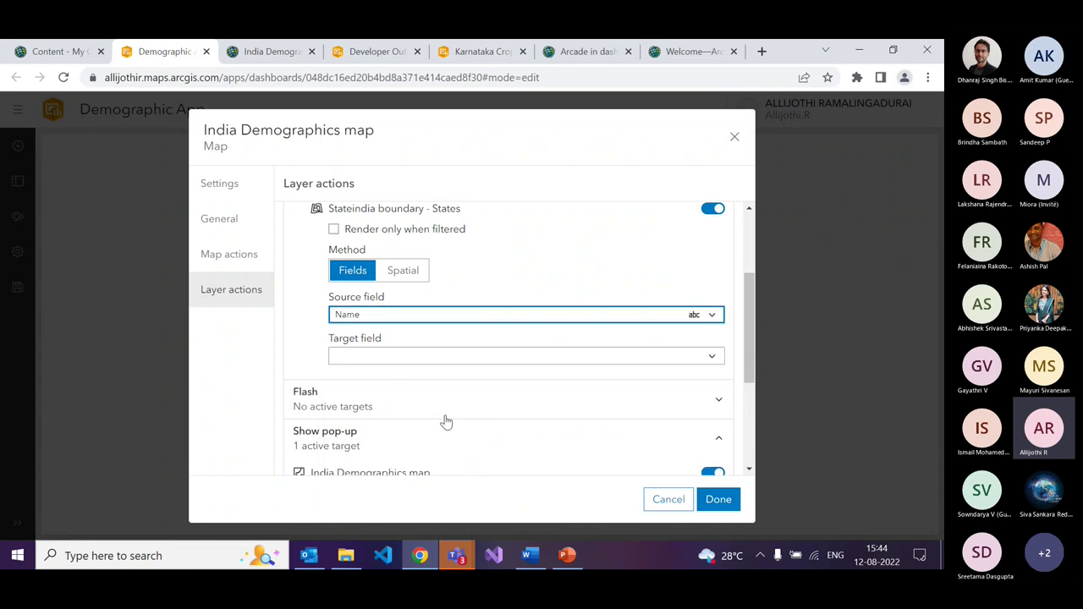
click(479, 362)
click(459, 239)
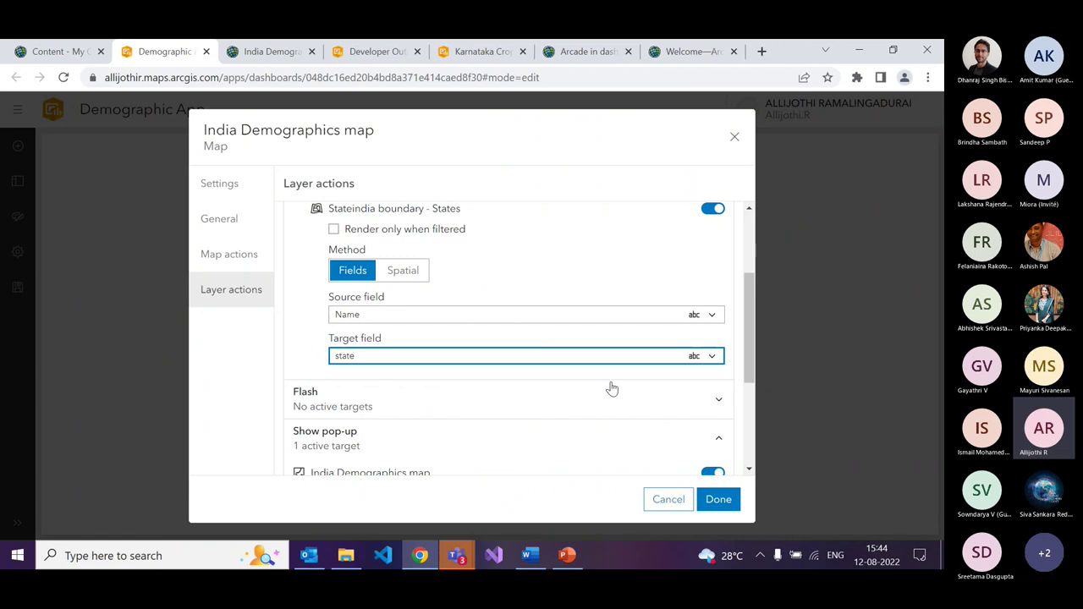
scroll(607, 399, down, 2)
scroll(607, 399, down, 1)
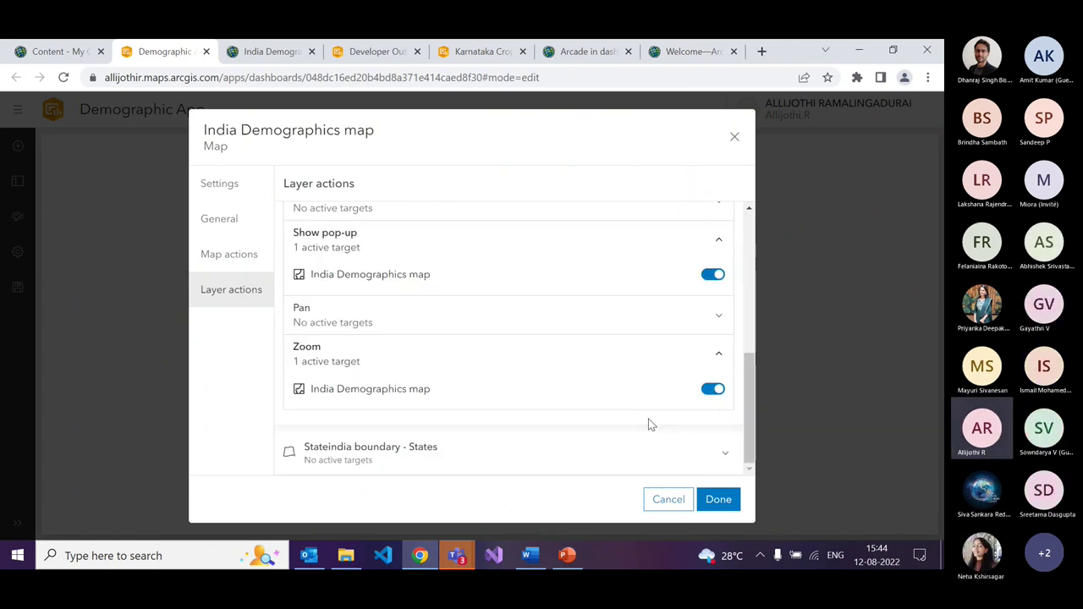
click(718, 499)
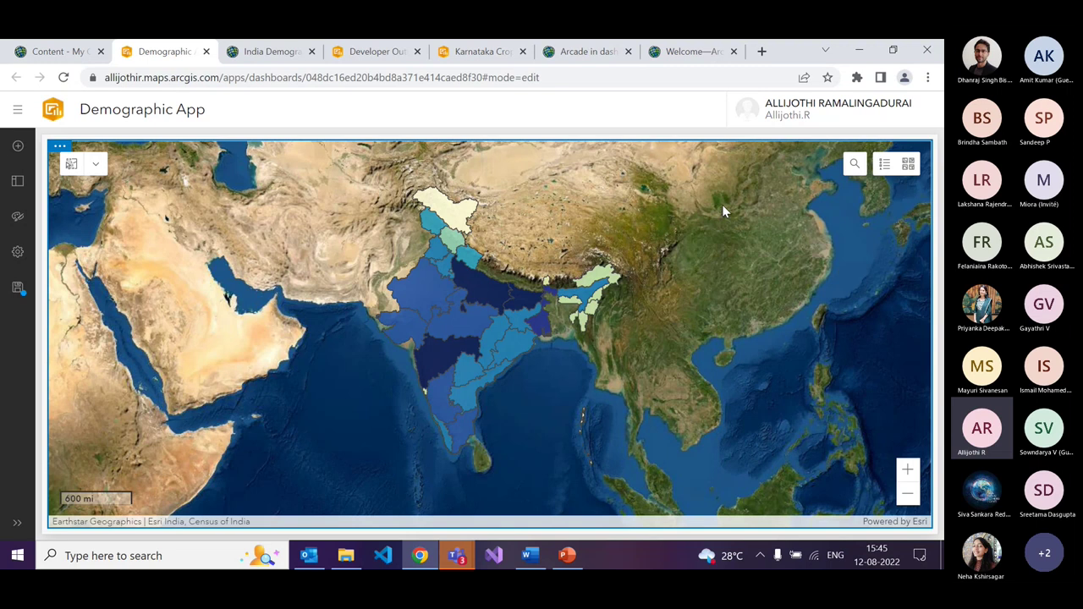
- Try the map's search control and examine the legend for the India: State Demographics layer
click(854, 168)
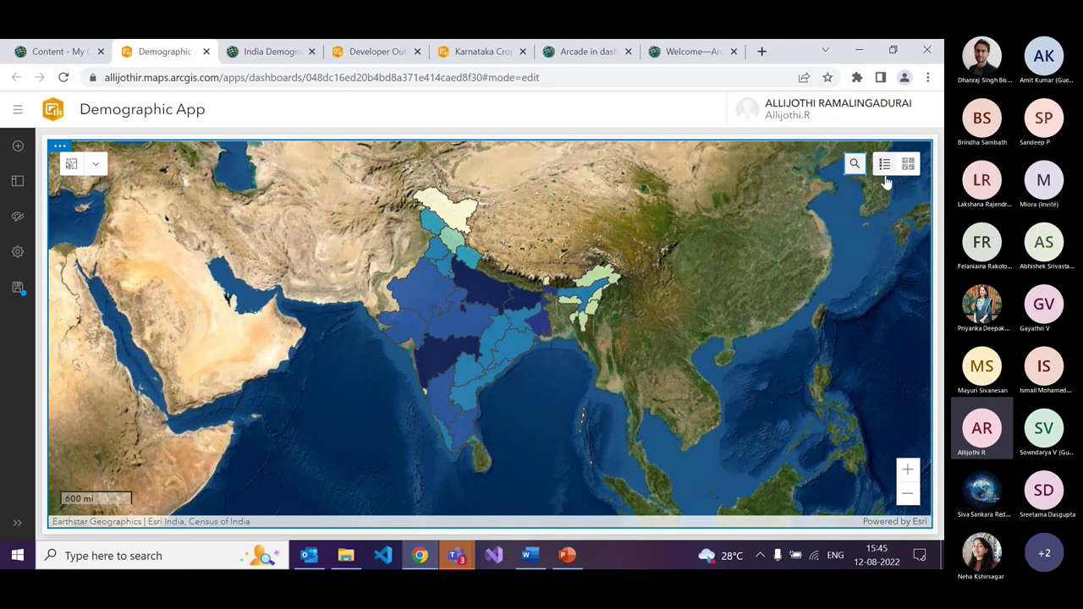
click(883, 167)
scroll(848, 363, down, 2)
scroll(847, 353, up, 2)
scroll(846, 353, down, 2)
scroll(842, 343, up, 2)
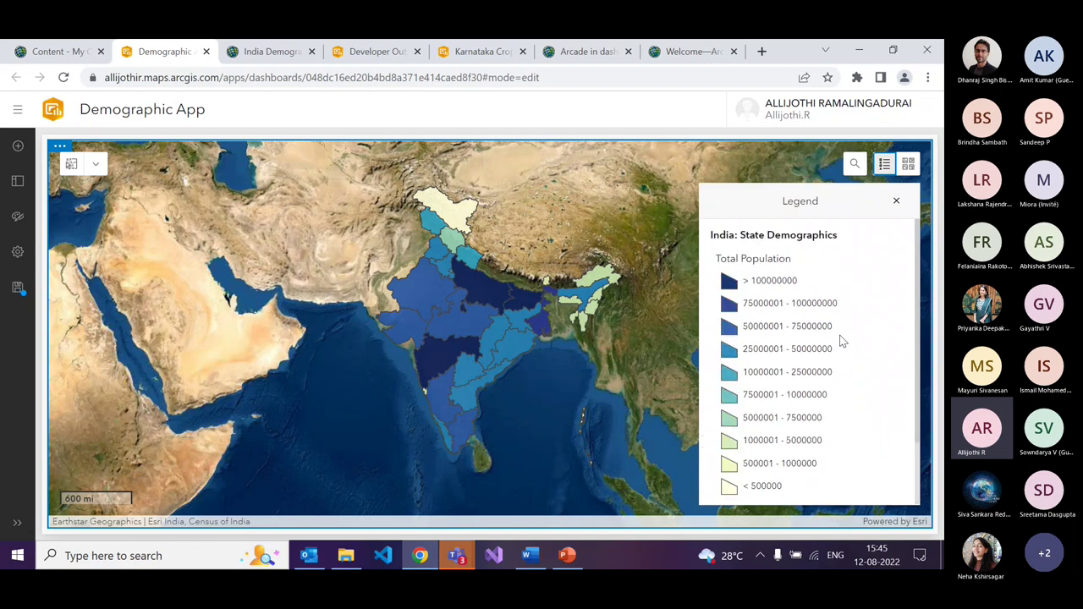
scroll(831, 394, down, 2)
scroll(812, 398, up, 2)
click(894, 202)
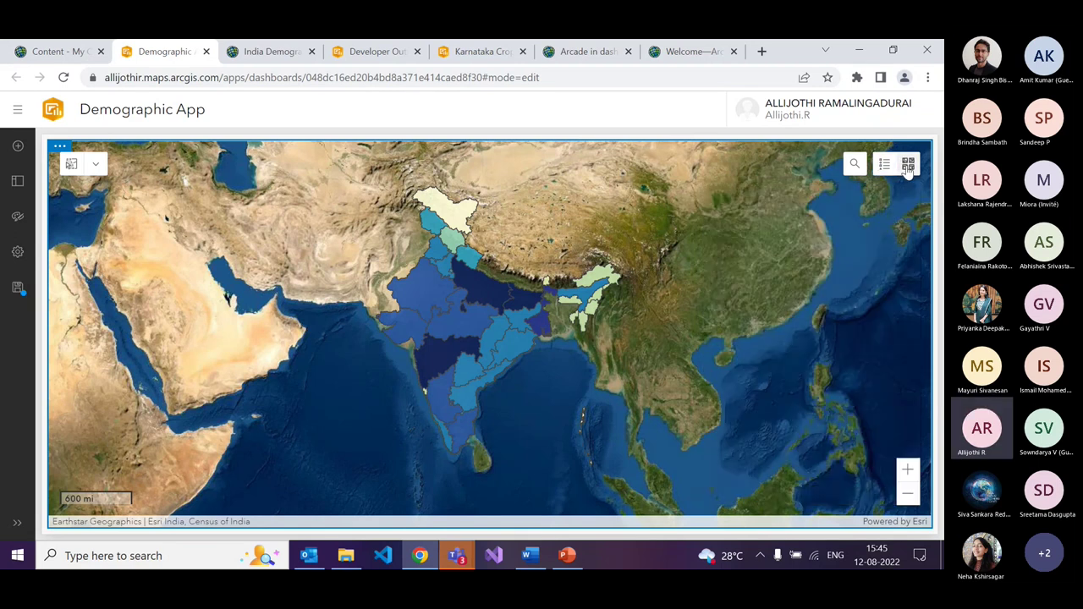
- Browse the map's available basemaps and try its zoom in and zoom out controls
click(907, 165)
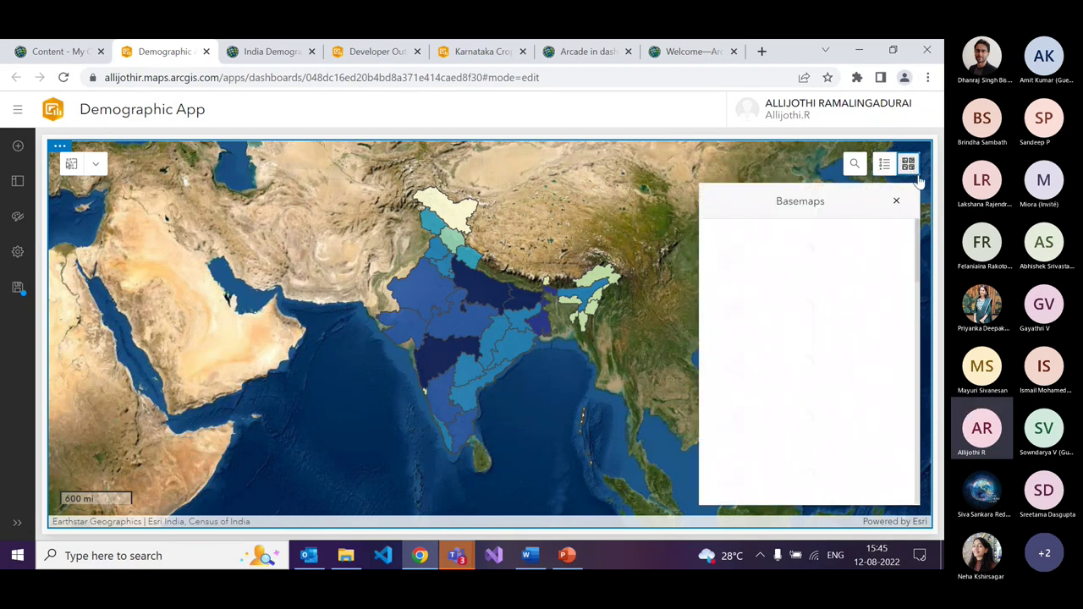
scroll(846, 296, down, 10)
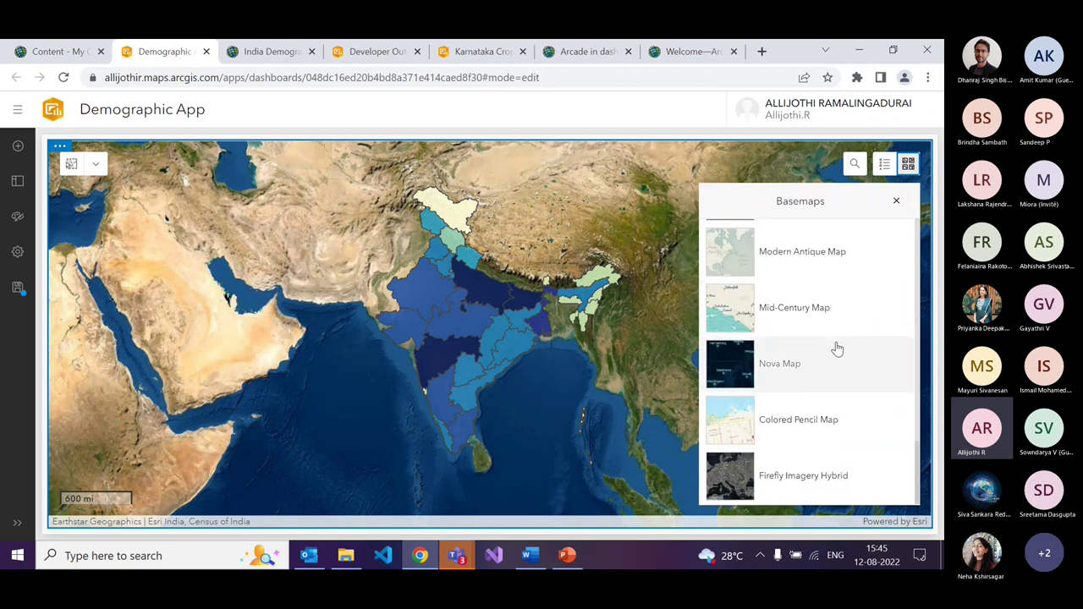
scroll(840, 345, up, 6)
scroll(842, 363, up, 6)
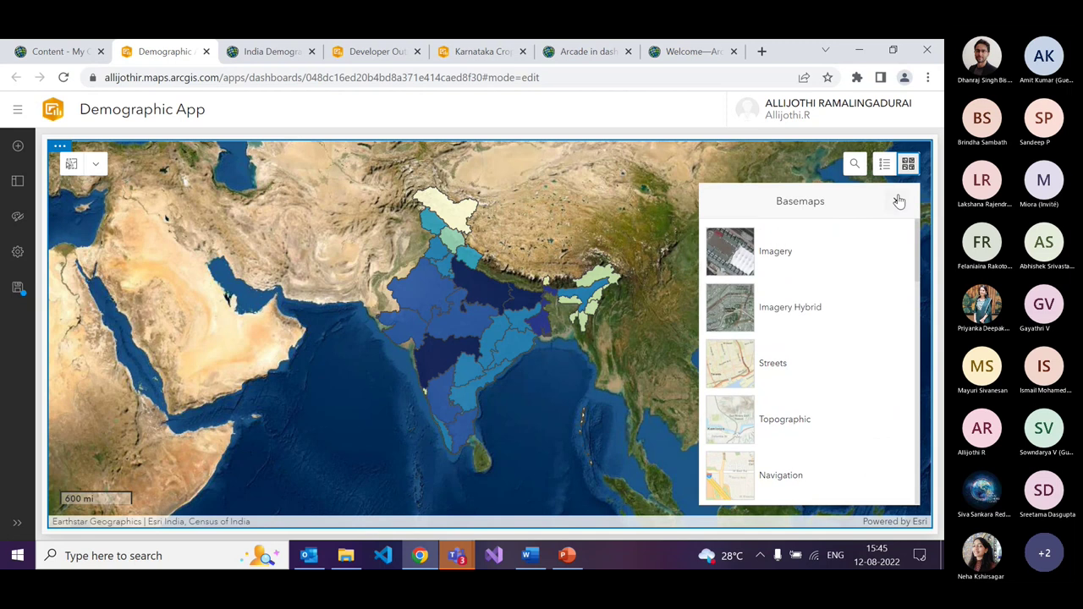
click(896, 200)
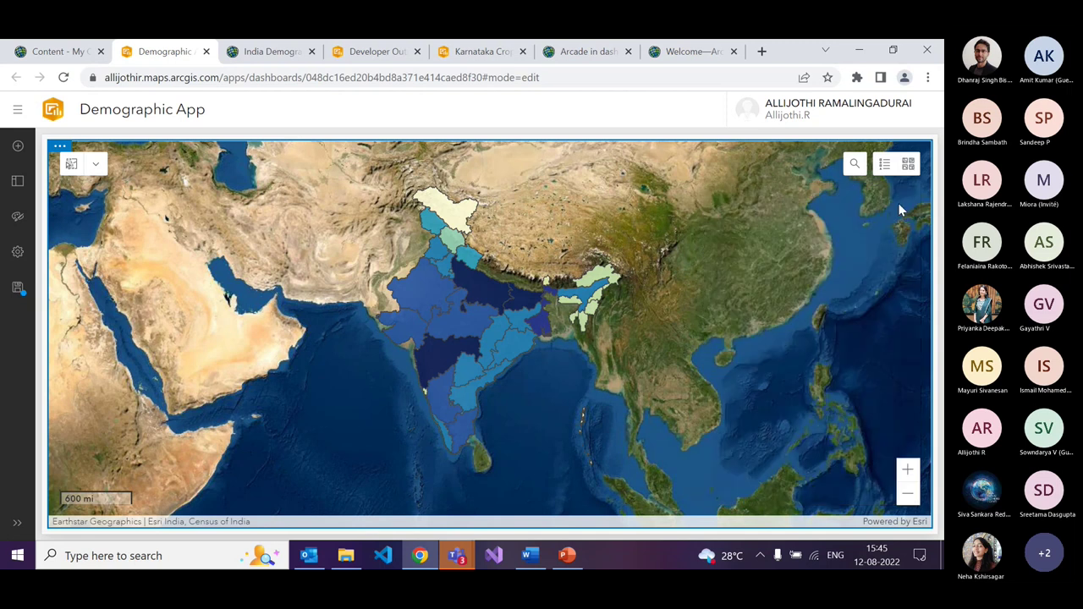
click(907, 476)
click(906, 492)
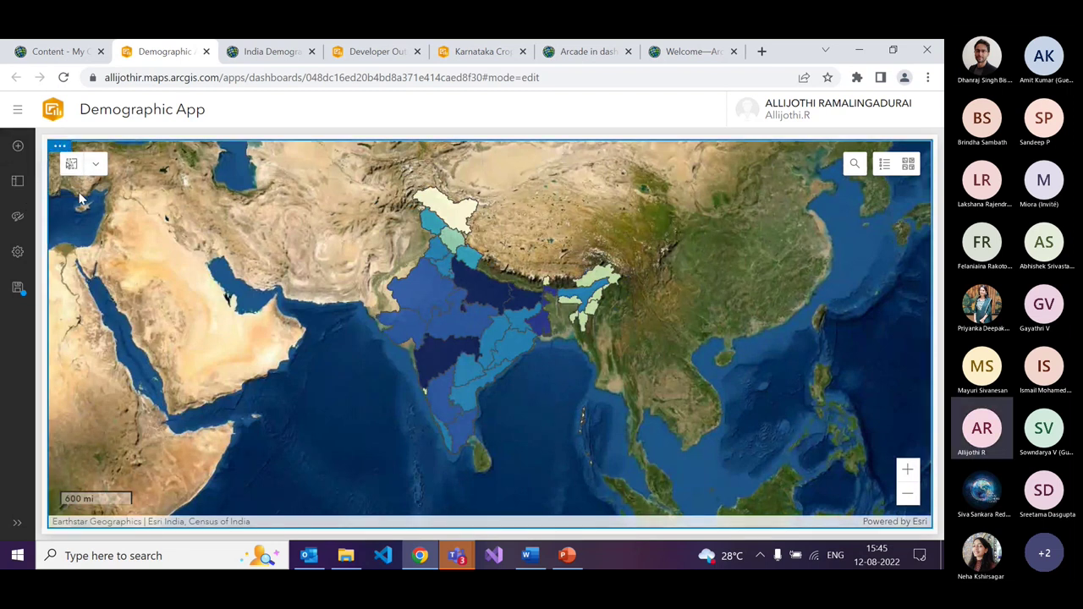
- Start a dashboard header in the layout and set its title to India Demography Map
click(17, 185)
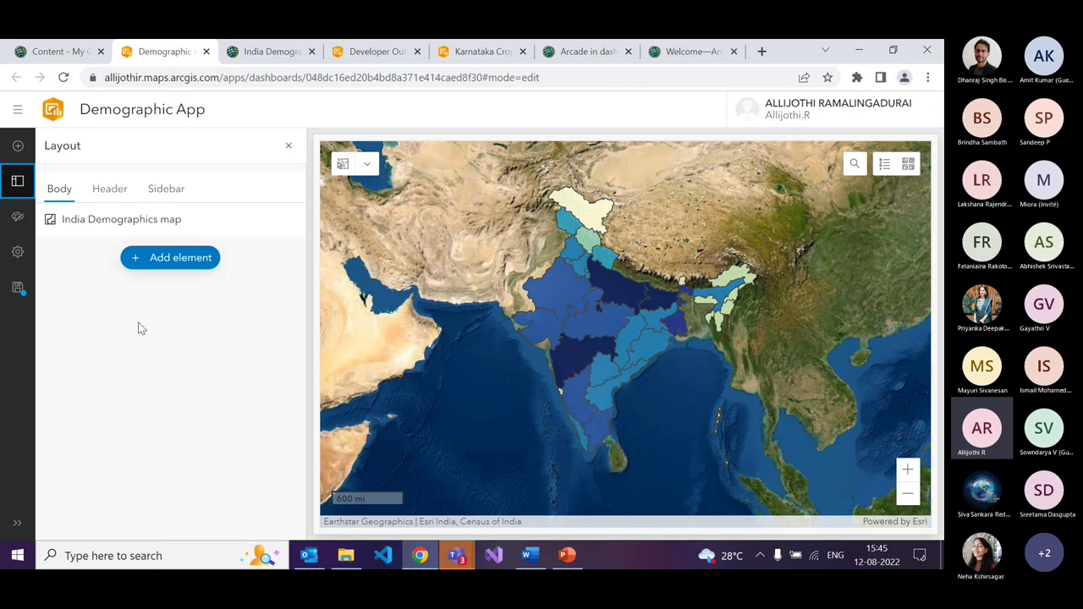
click(103, 203)
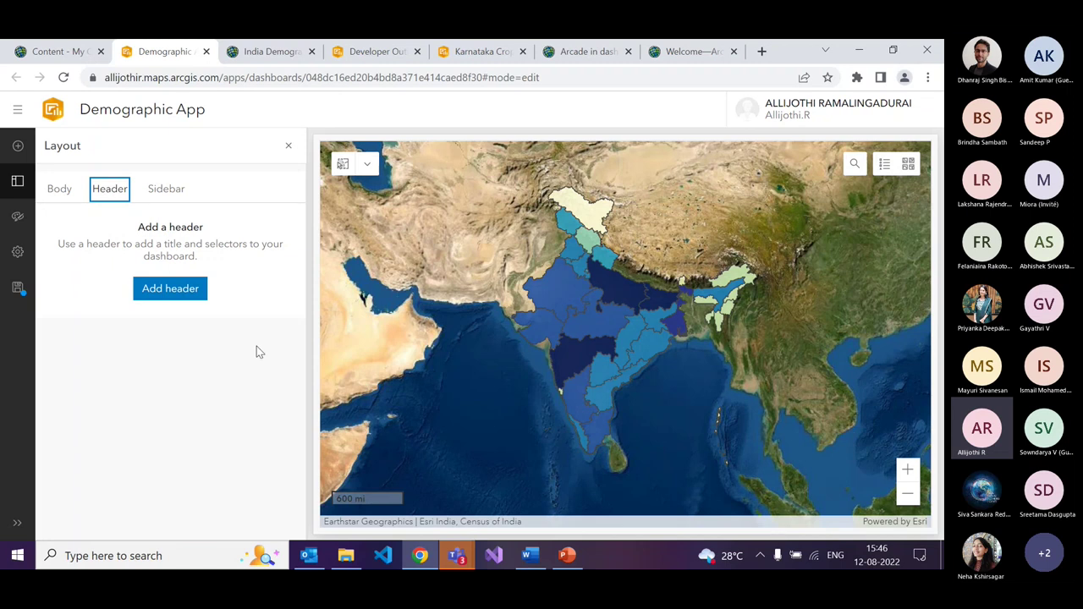
click(191, 290)
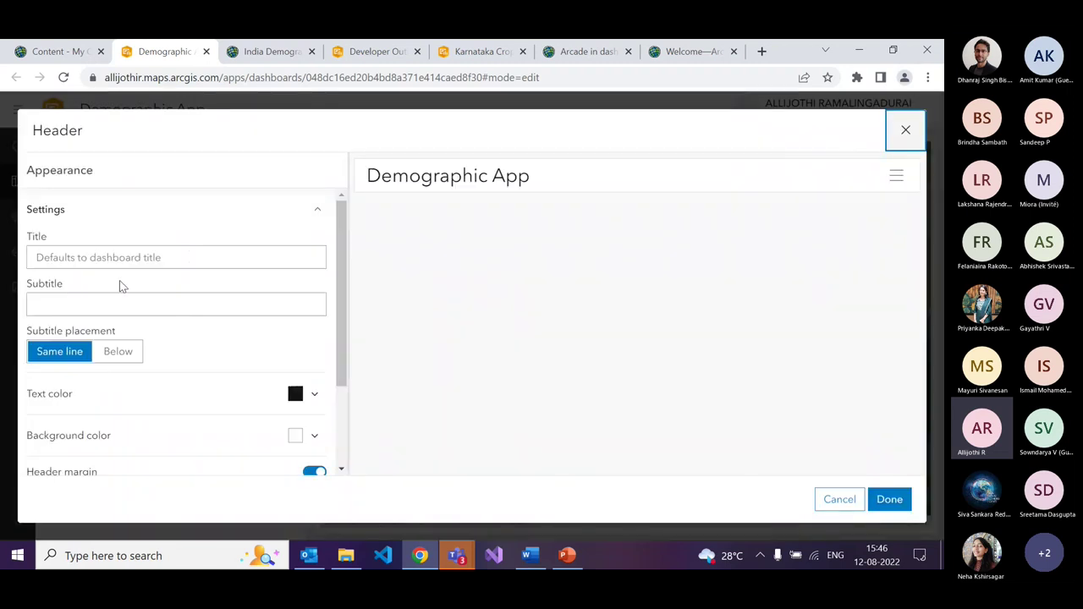
click(160, 257)
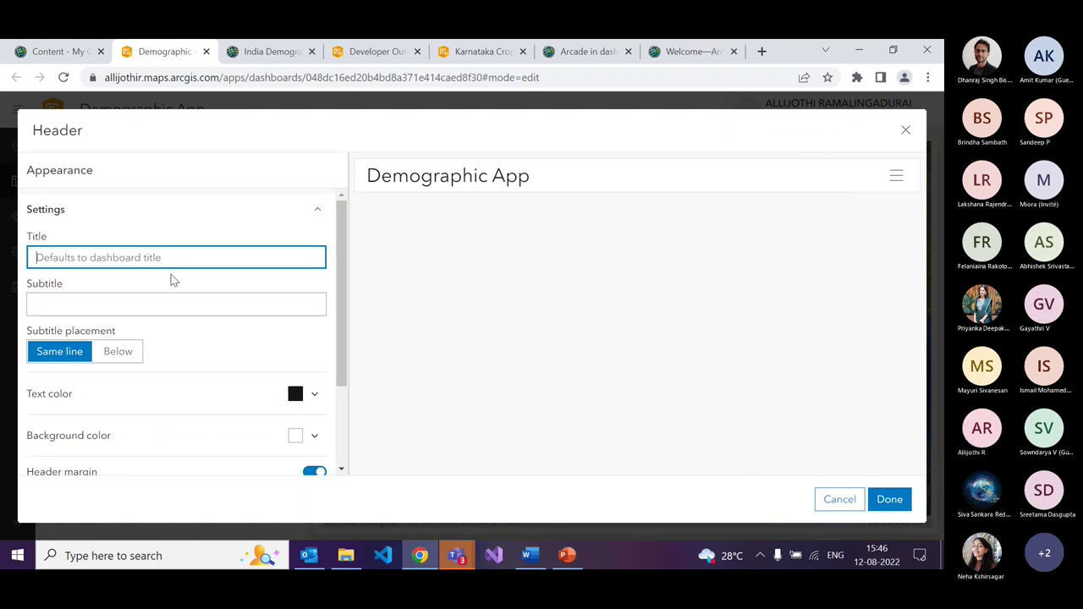
text(India Demography )
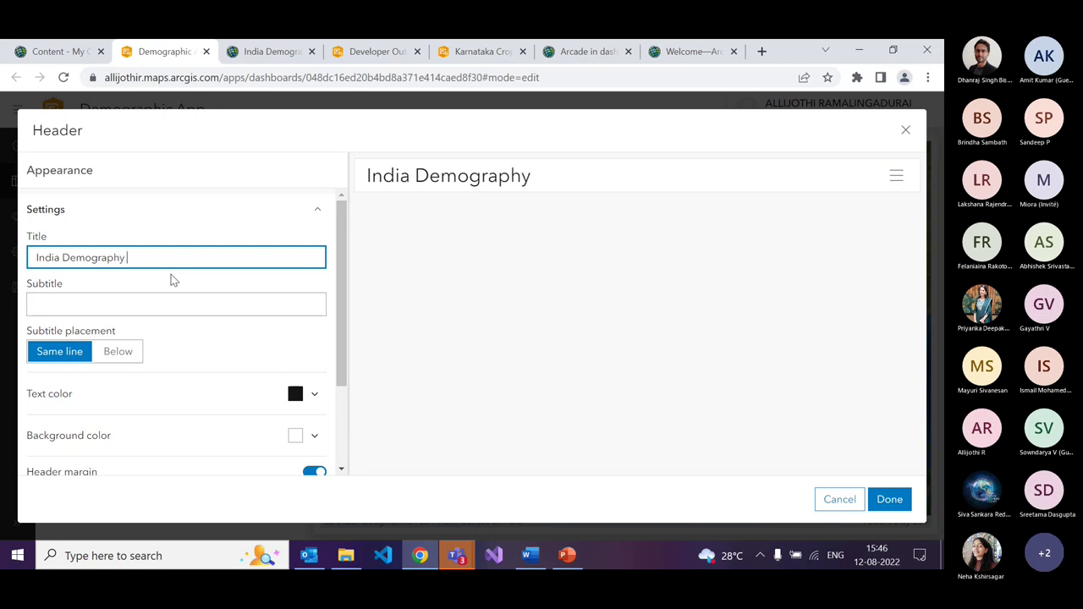
text(Map)
click(181, 340)
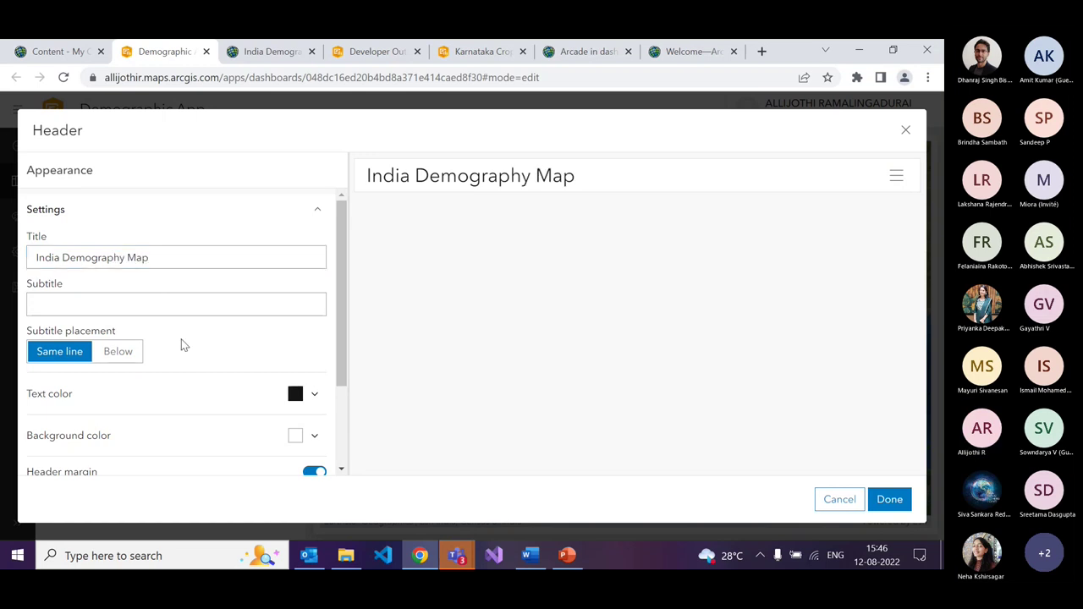
- Review the header's logo and background image settings, insert a blank menu link row, and apply the header to the dashboard
scroll(181, 339, down, 3)
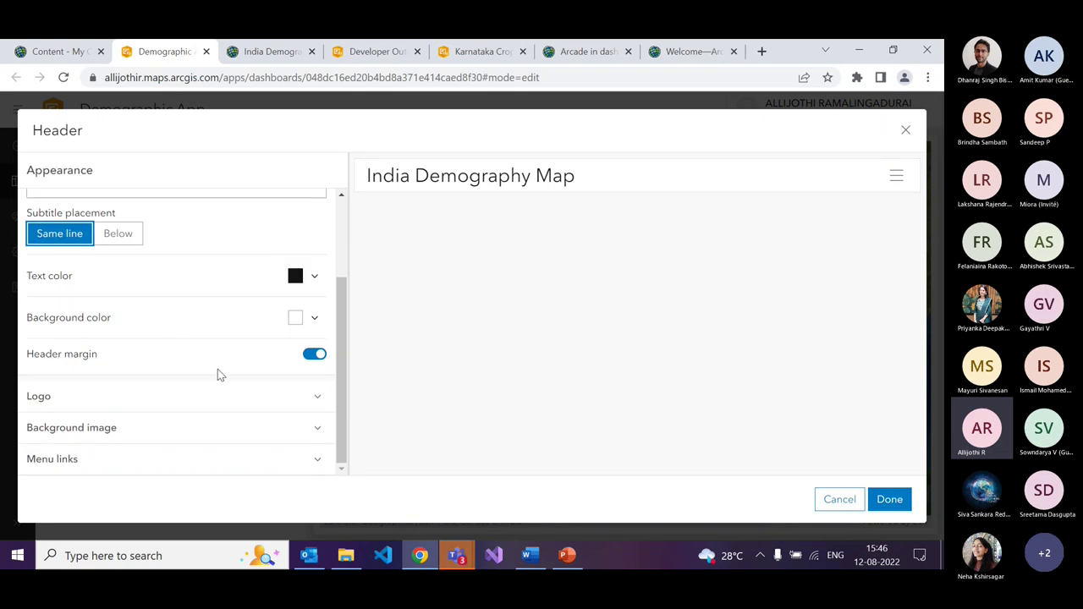
click(230, 403)
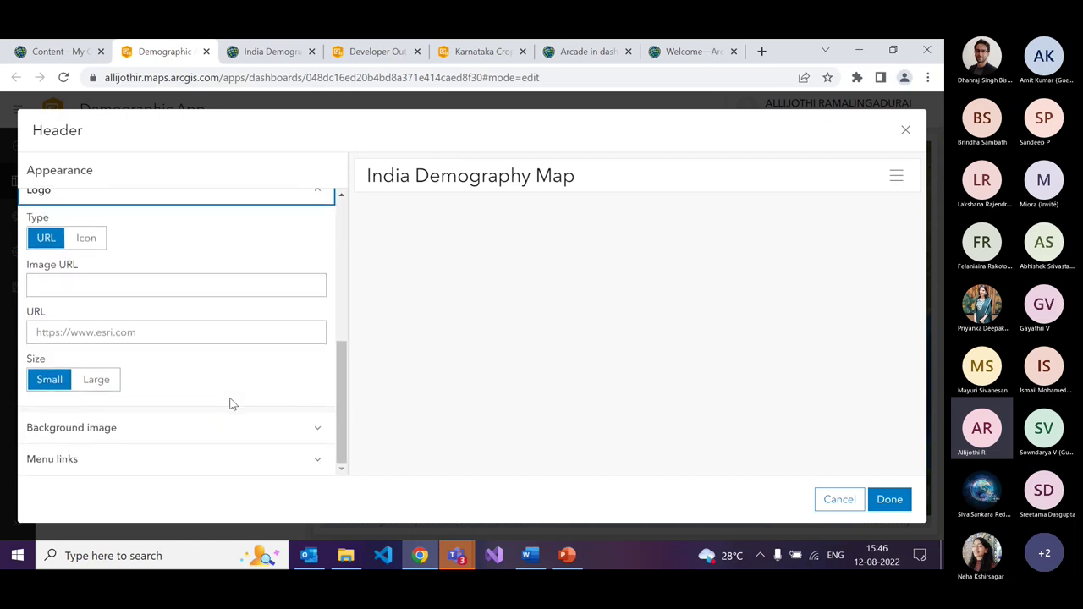
click(242, 429)
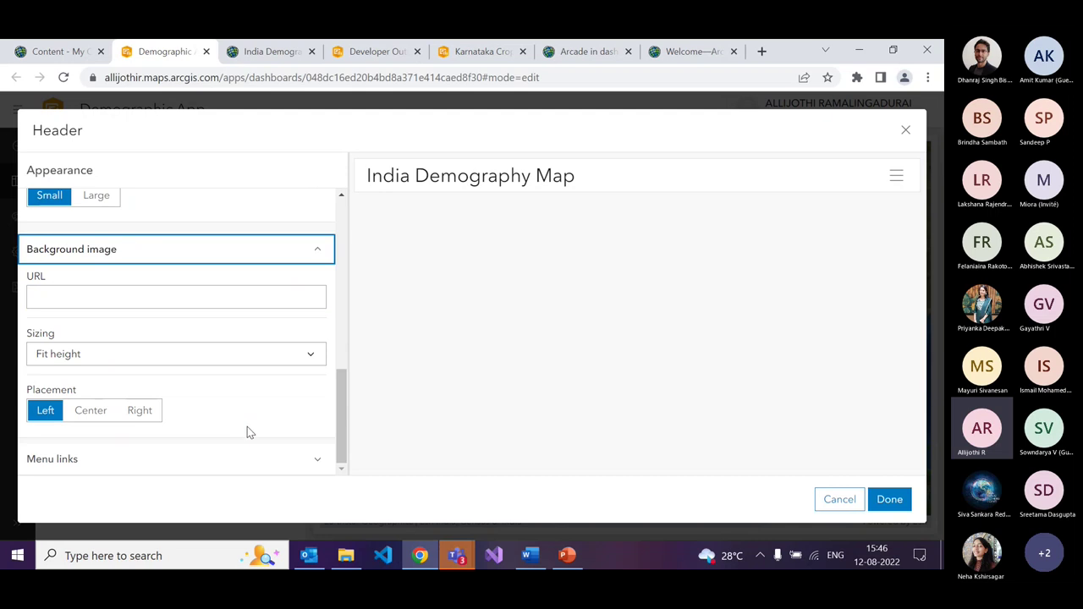
click(265, 454)
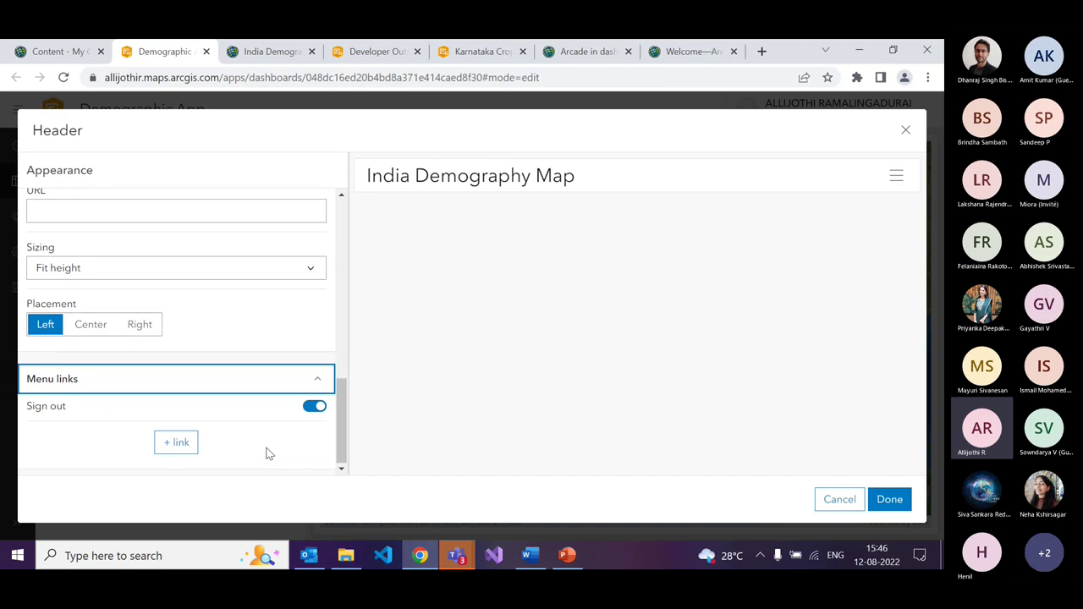
click(179, 443)
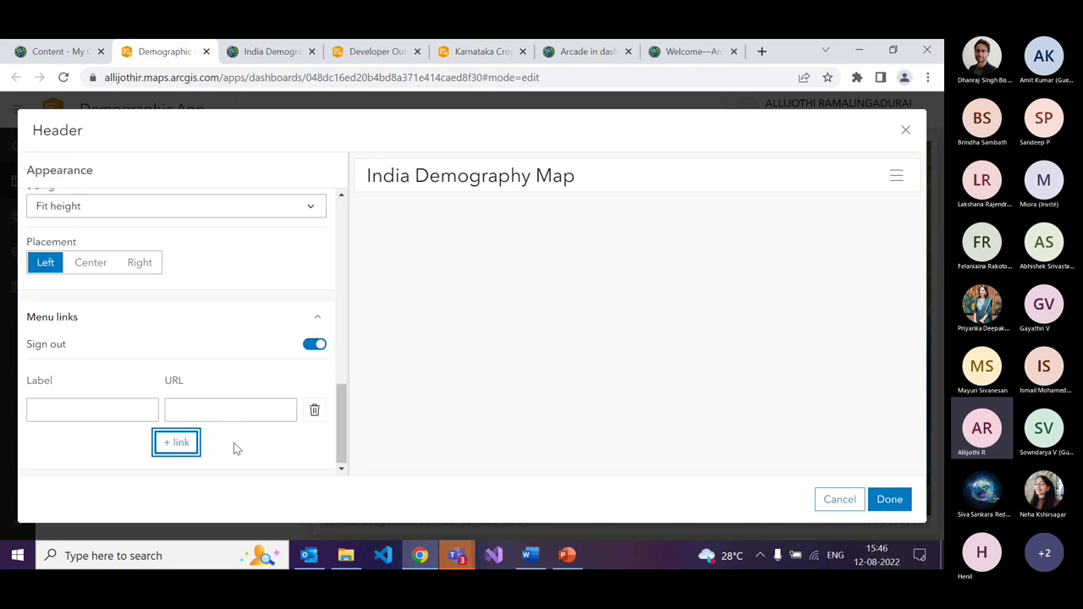
click(92, 408)
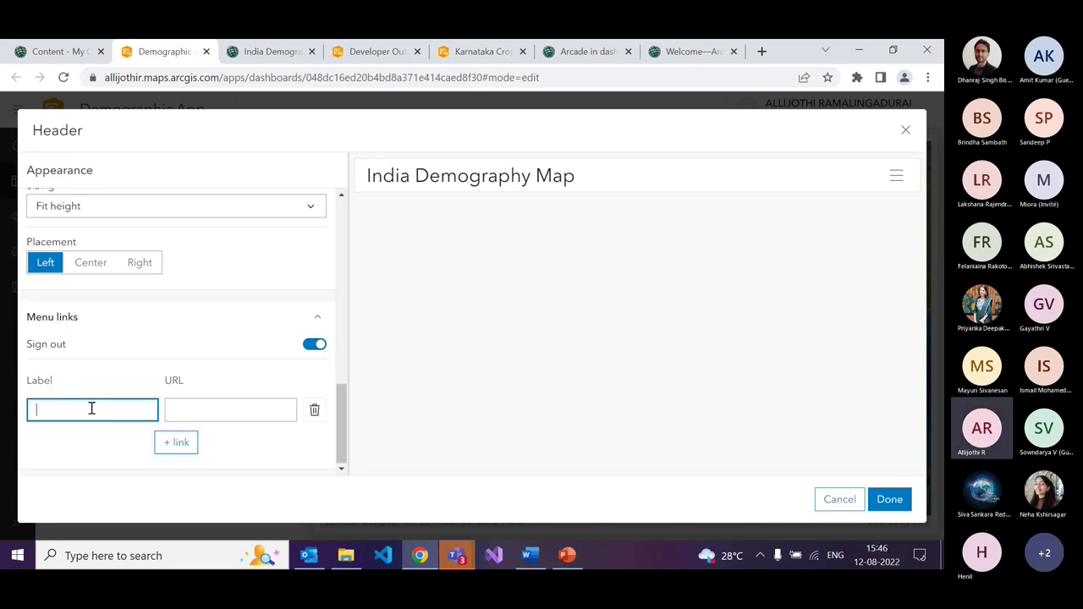
click(179, 405)
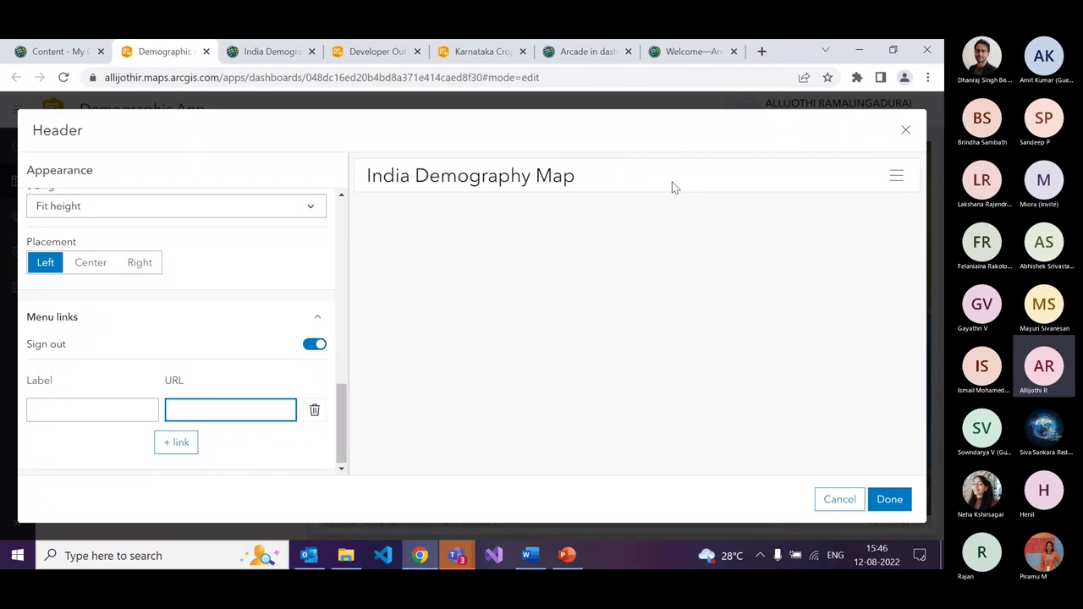
scroll(310, 275, up, 10)
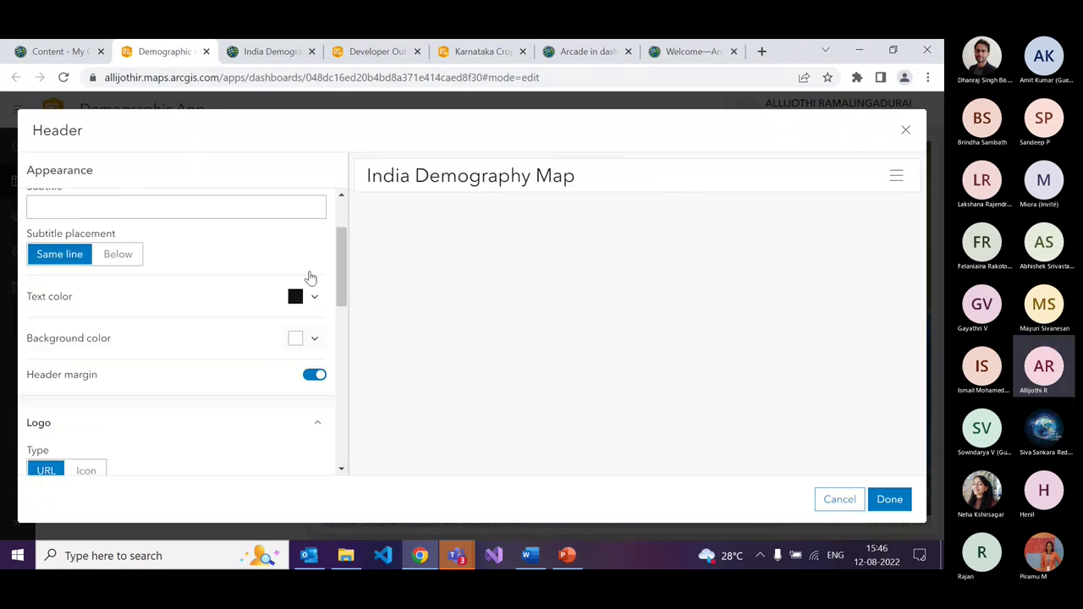
scroll(309, 276, up, 3)
click(890, 499)
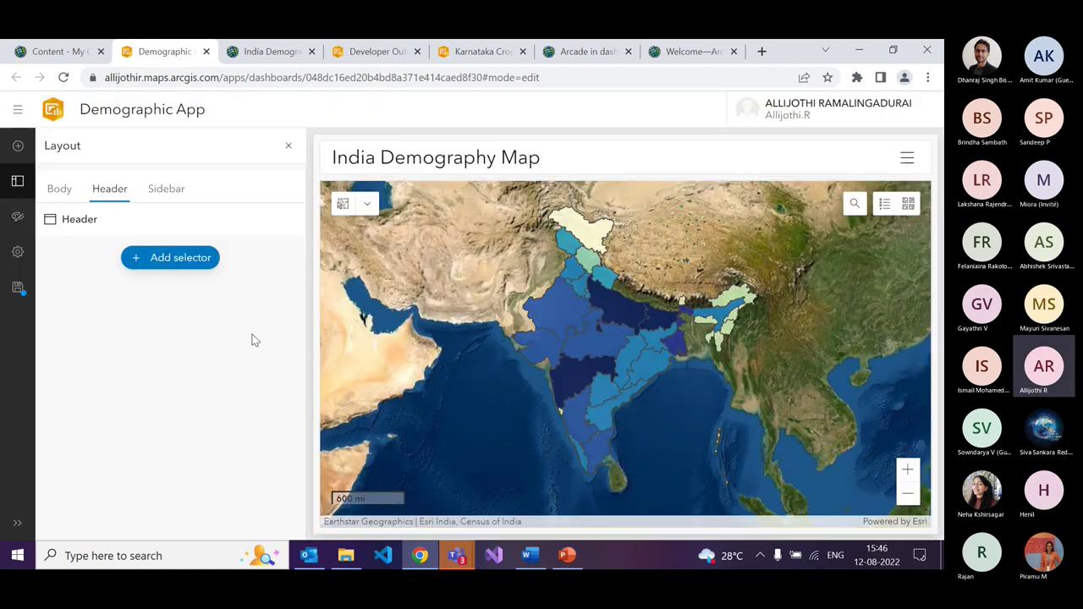
- Add a category selector to the header, taking grouped values from the India: State Demographics layer
click(180, 271)
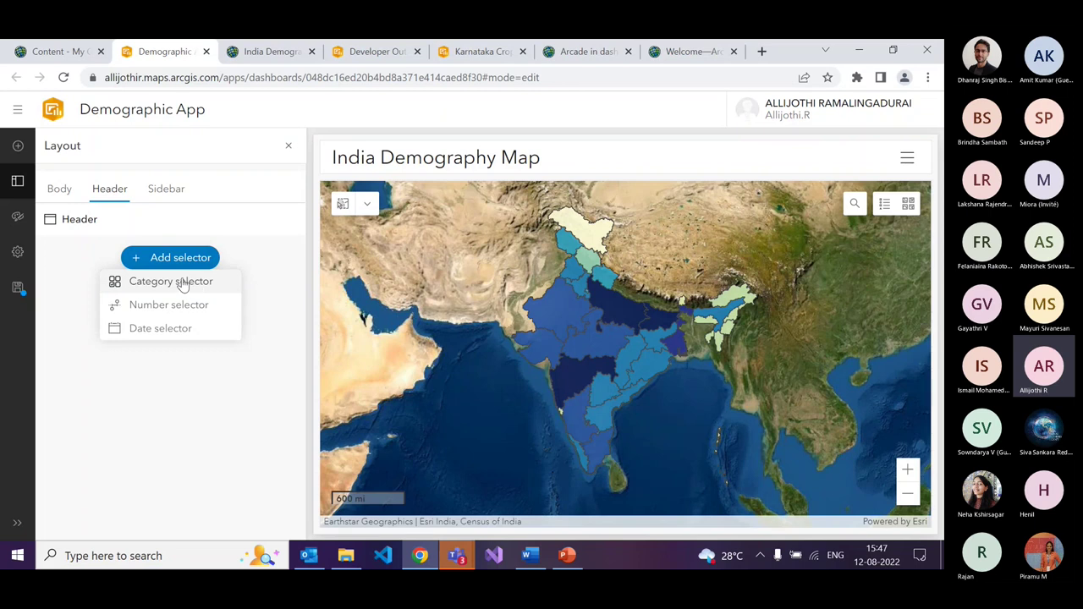
click(190, 291)
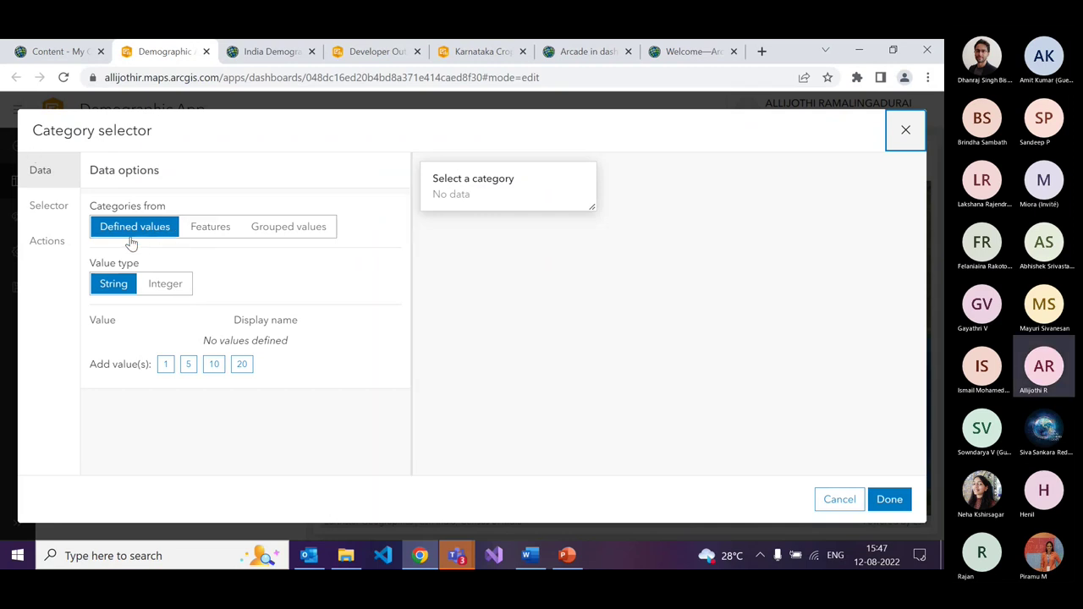
click(267, 235)
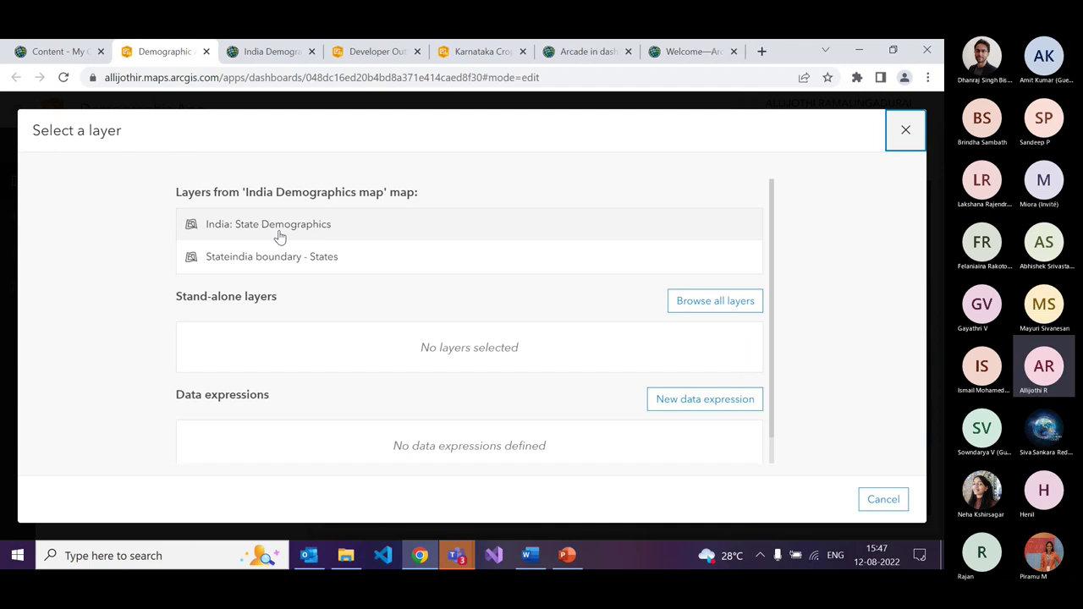
click(278, 238)
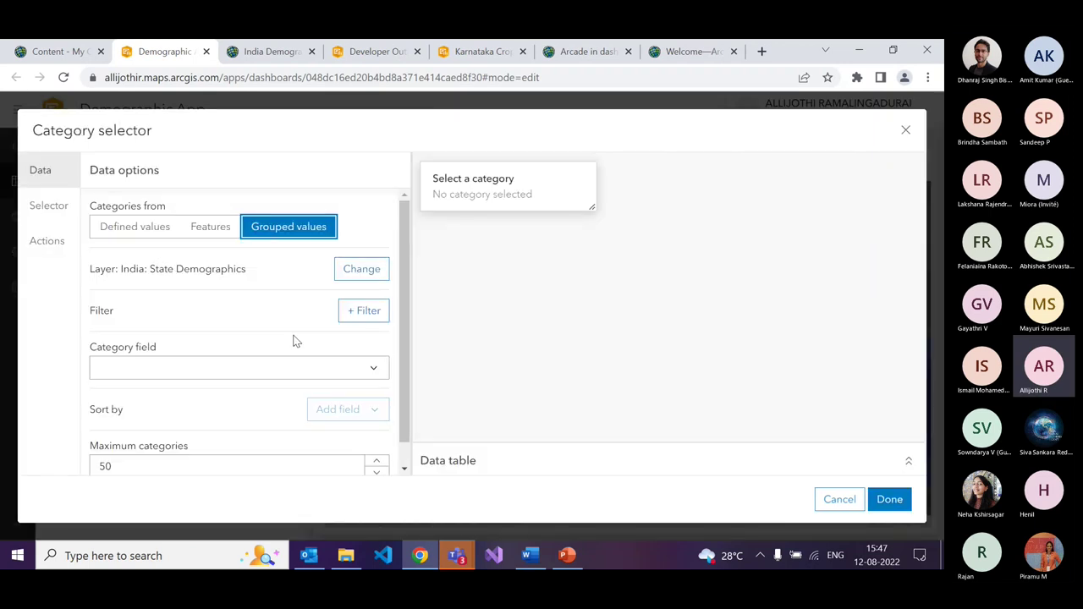
- Set the selector's category field to Name and review its sorting and maximum categories settings
scroll(296, 339, down, 1)
click(349, 350)
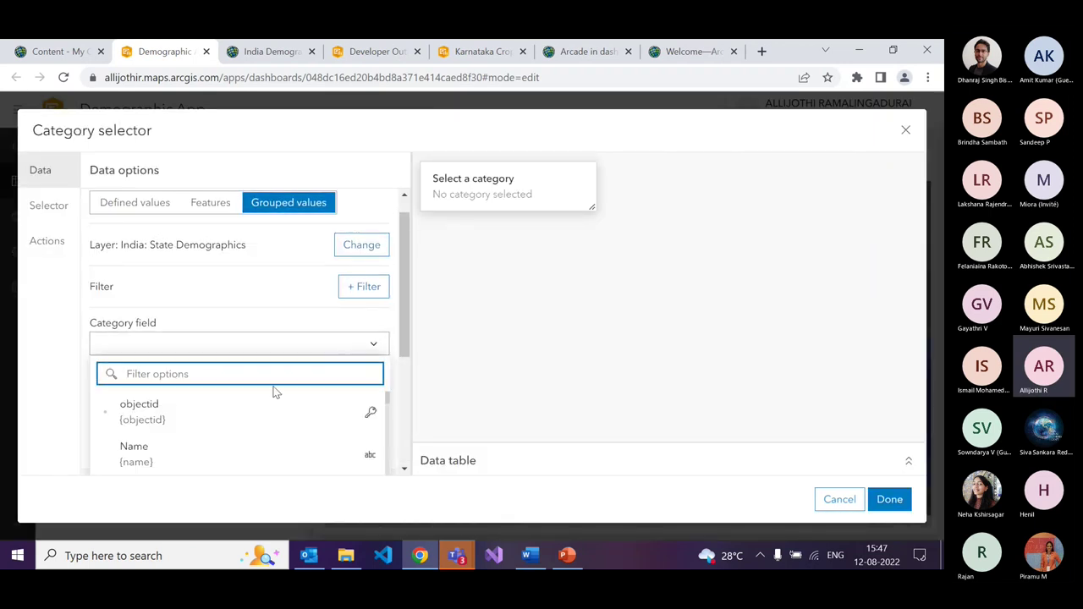
click(224, 457)
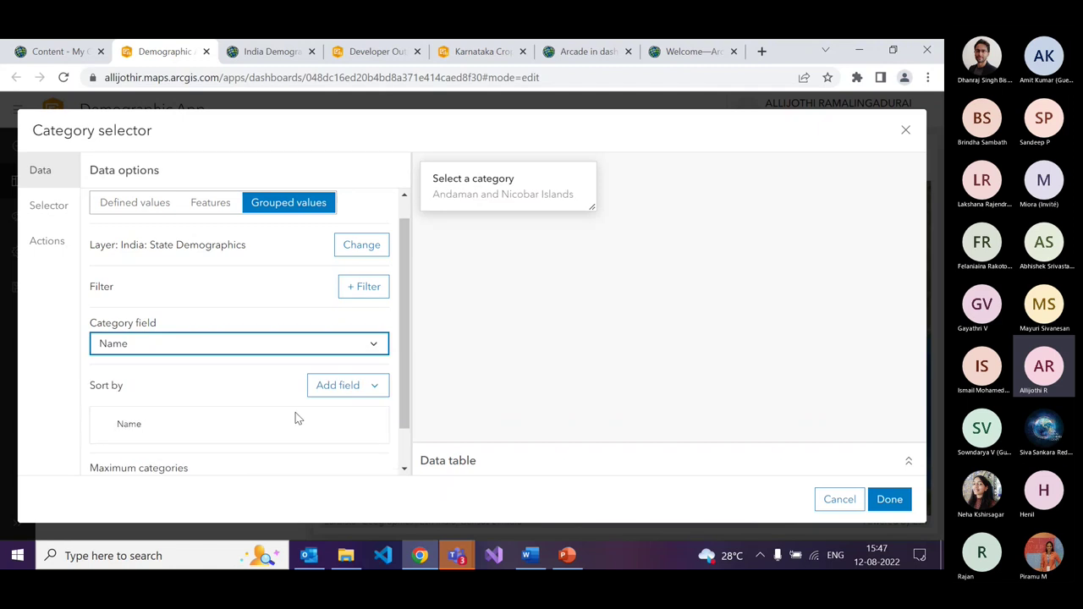
scroll(288, 423, down, 1)
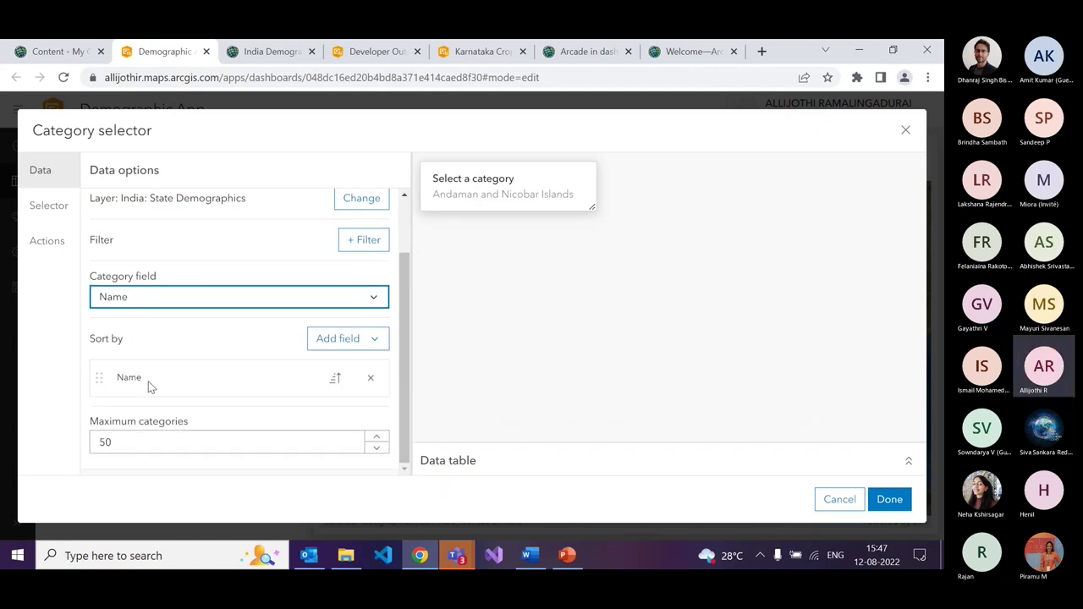
scroll(156, 388, up, 2)
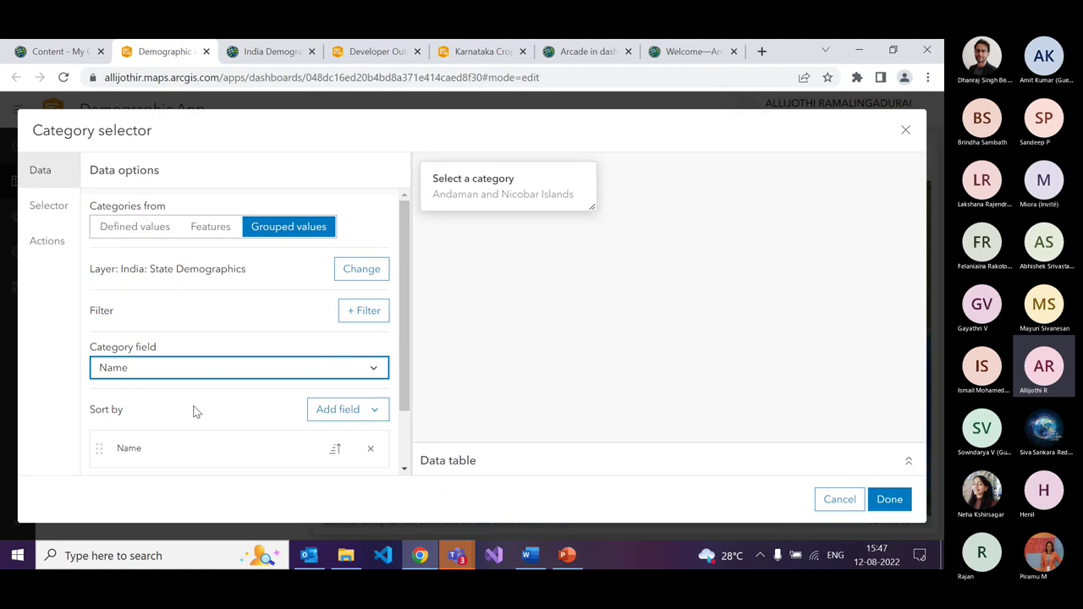
scroll(193, 413, down, 2)
scroll(192, 417, up, 1)
scroll(176, 407, up, 2)
- Set the category selector's label to Select State Name
click(38, 216)
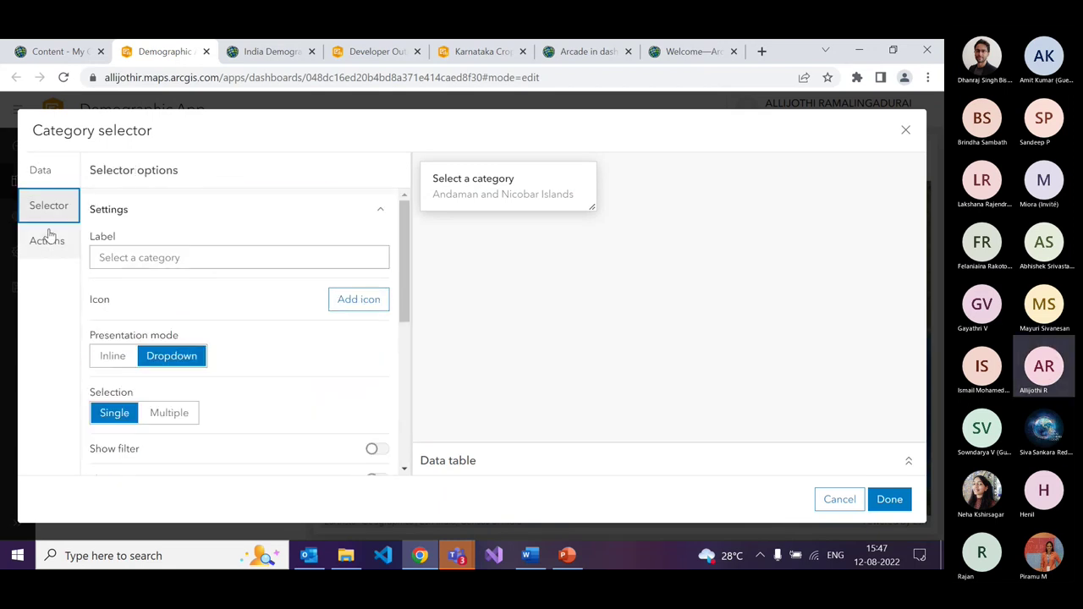
click(139, 257)
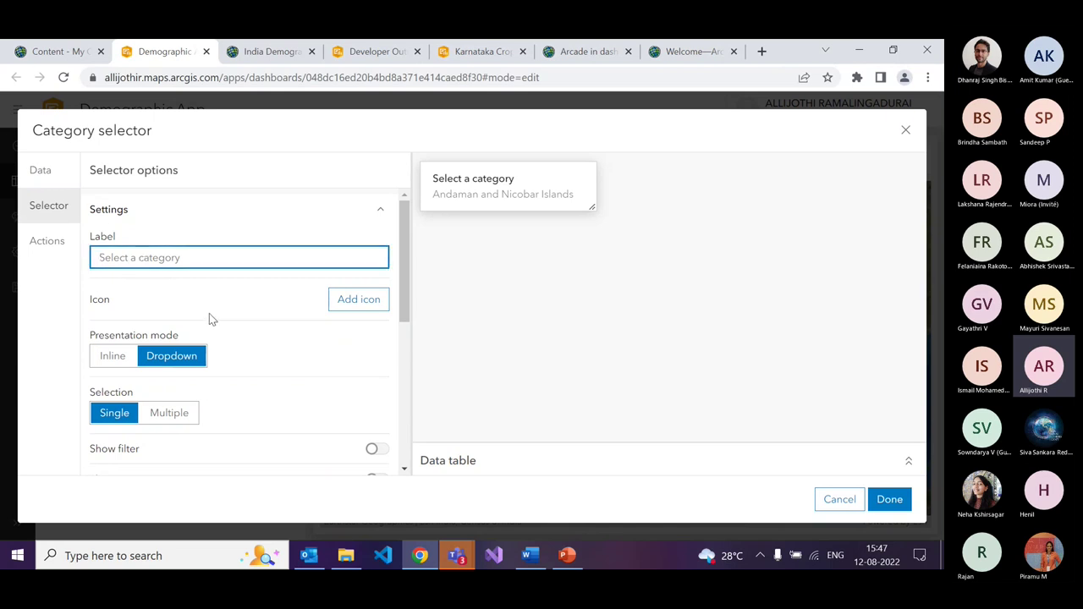
text(Se)
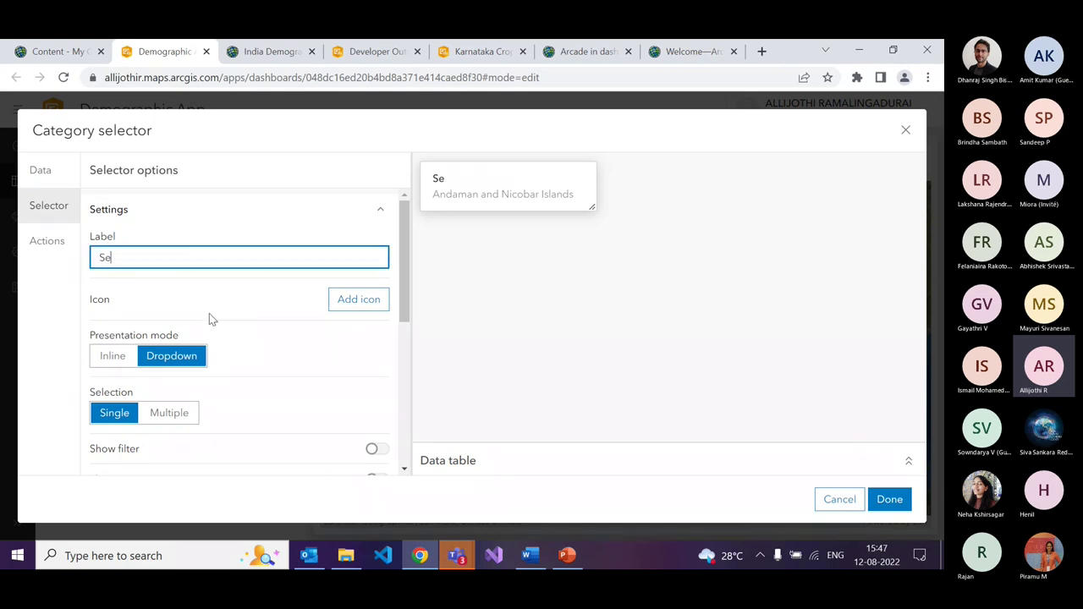
text(lect State Name)
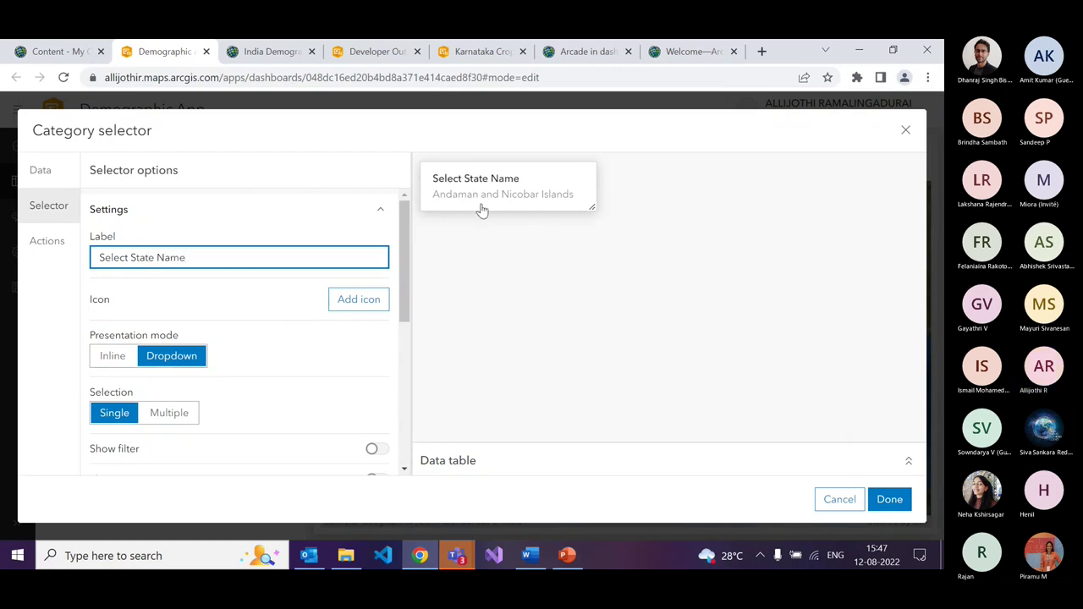
- Review the selector's presentation and selection settings and enable Show filter
scroll(221, 381, down, 1)
scroll(218, 381, down, 2)
scroll(222, 276, up, 2)
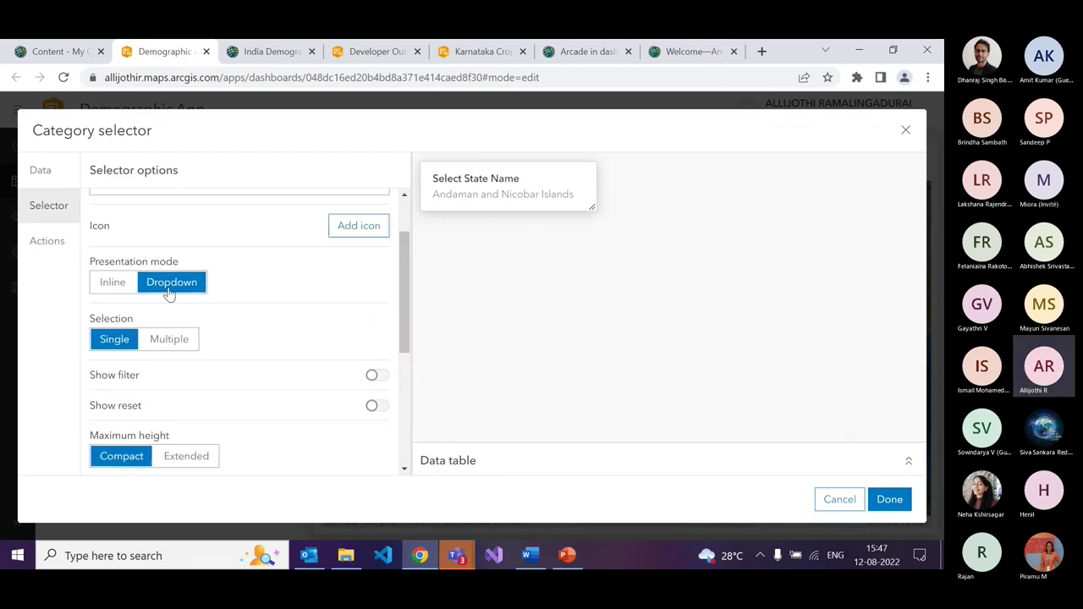
scroll(224, 305, down, 1)
scroll(228, 336, down, 2)
scroll(127, 271, up, 1)
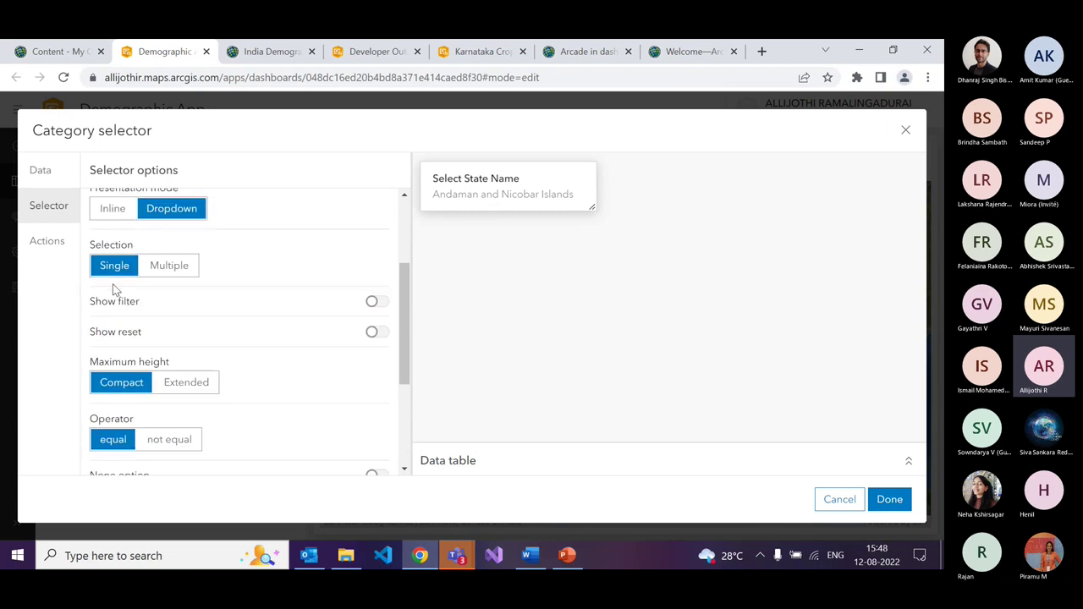
click(379, 305)
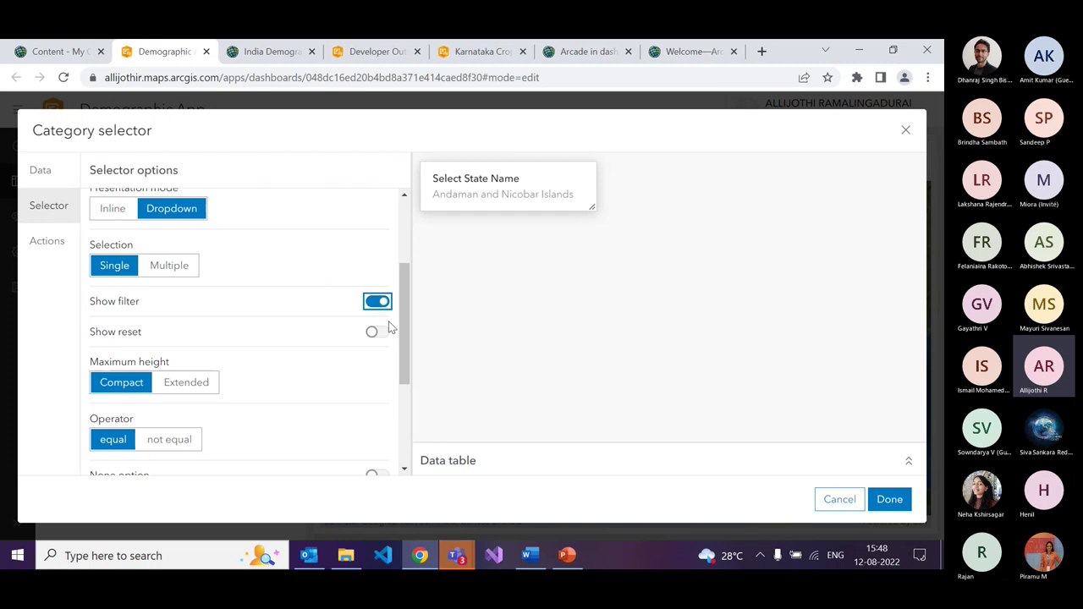
- Enable the selector's None option and label it All states
scroll(256, 372, down, 1)
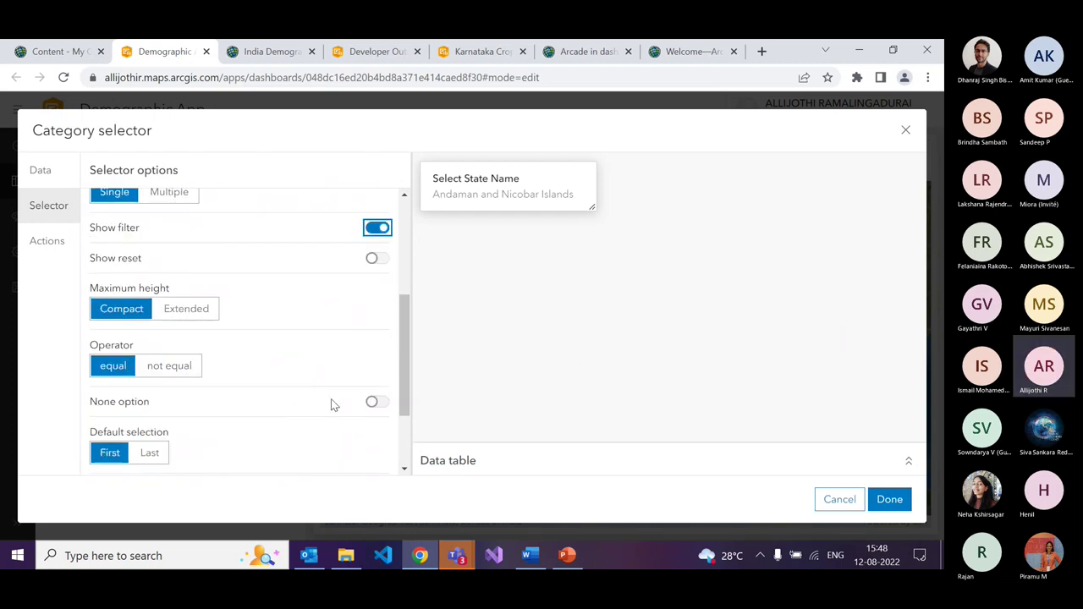
click(379, 403)
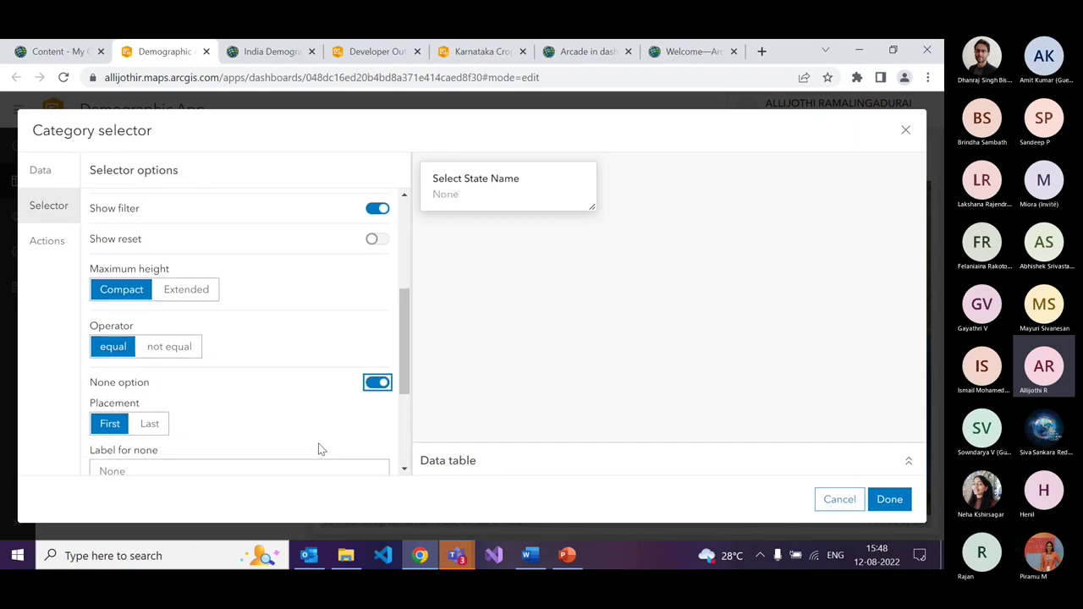
scroll(304, 436, down, 3)
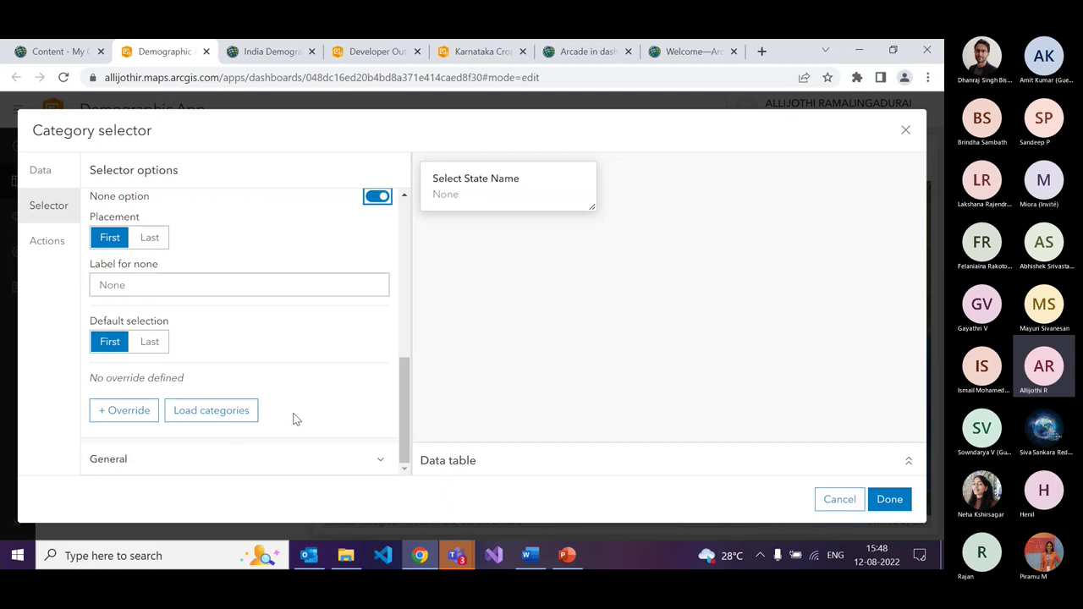
click(174, 285)
text(All state)
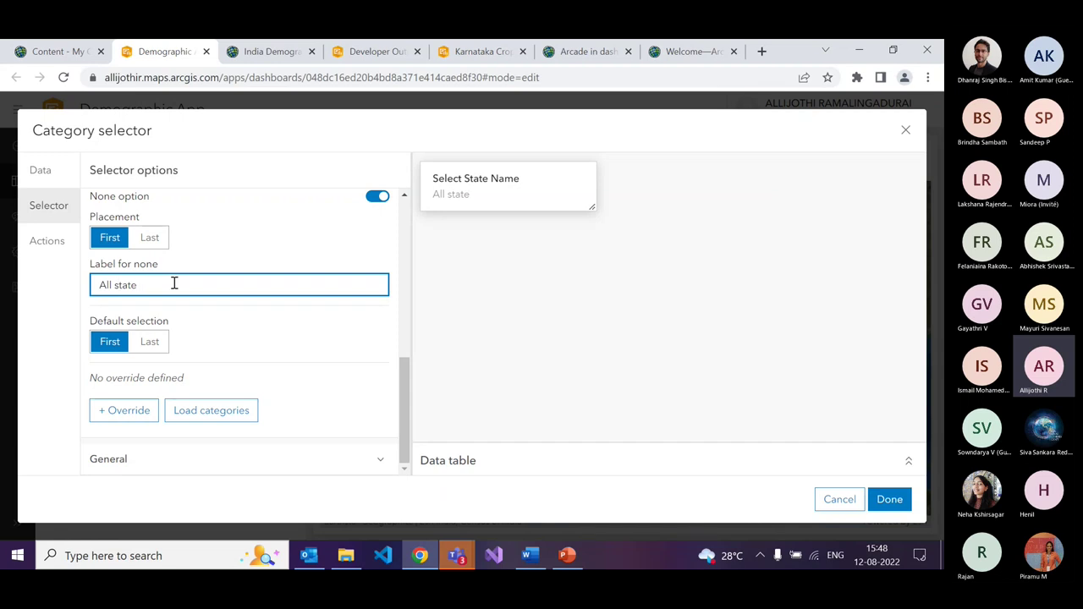
text(s)
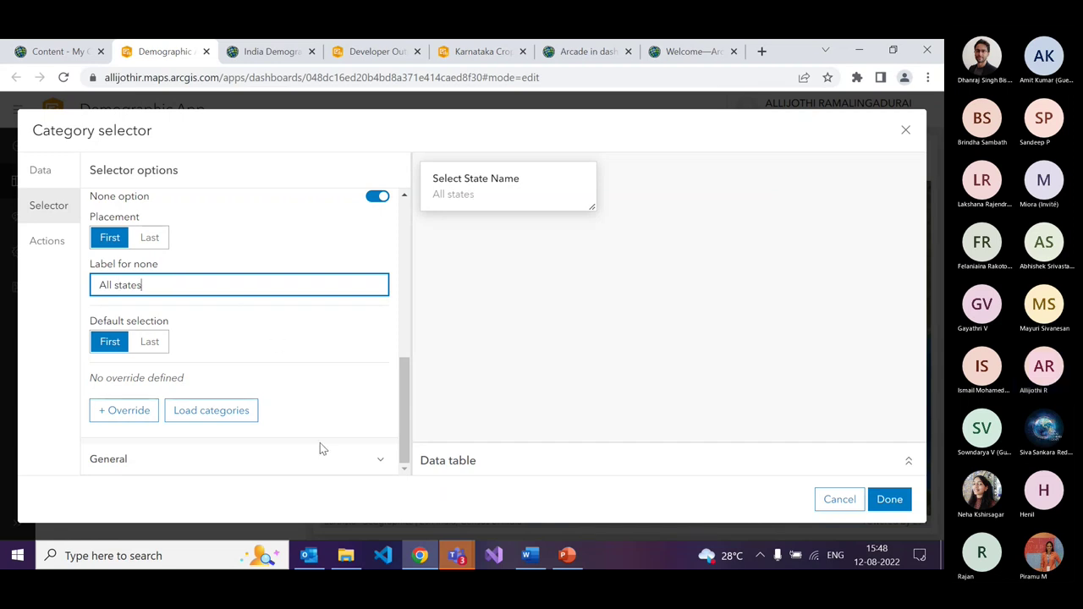
scroll(293, 389, up, 10)
- Make selection changes filter both the India: State Demographics and Stateindia boundary - States layers of the India Demographics map
click(38, 247)
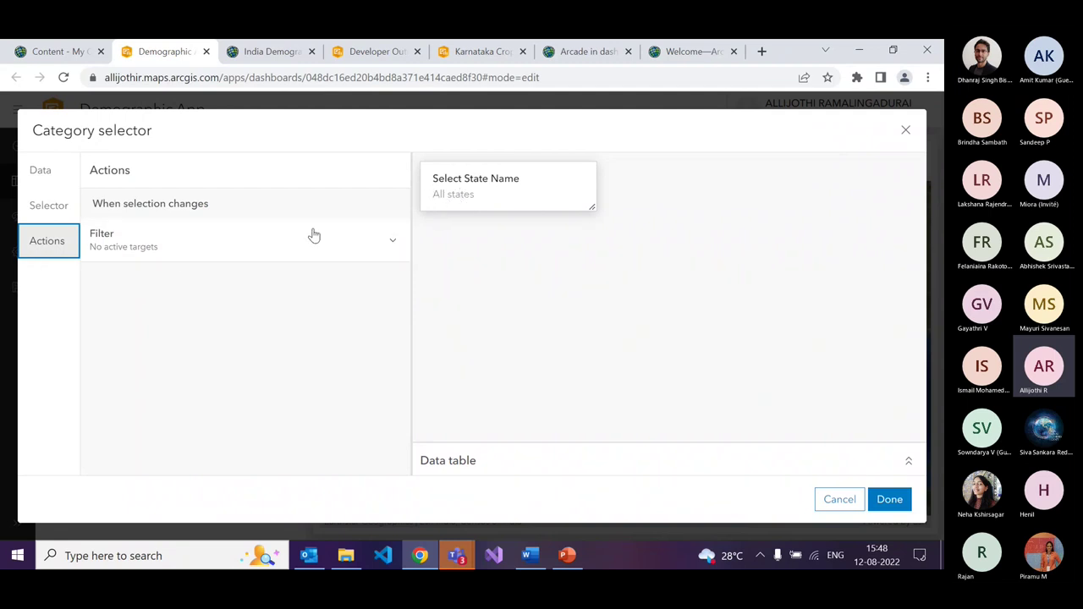
click(336, 238)
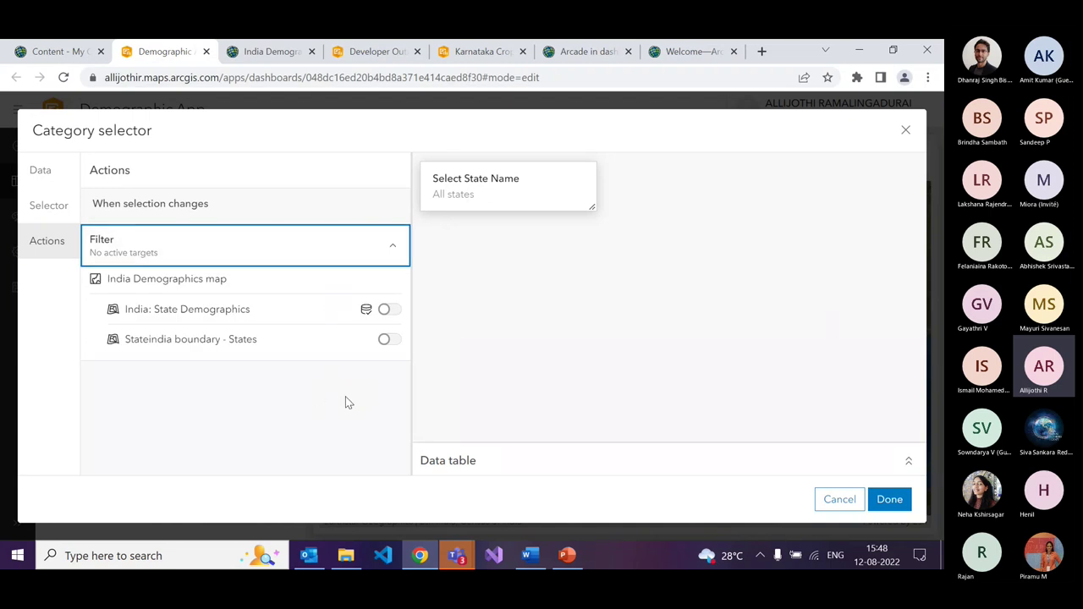
click(389, 310)
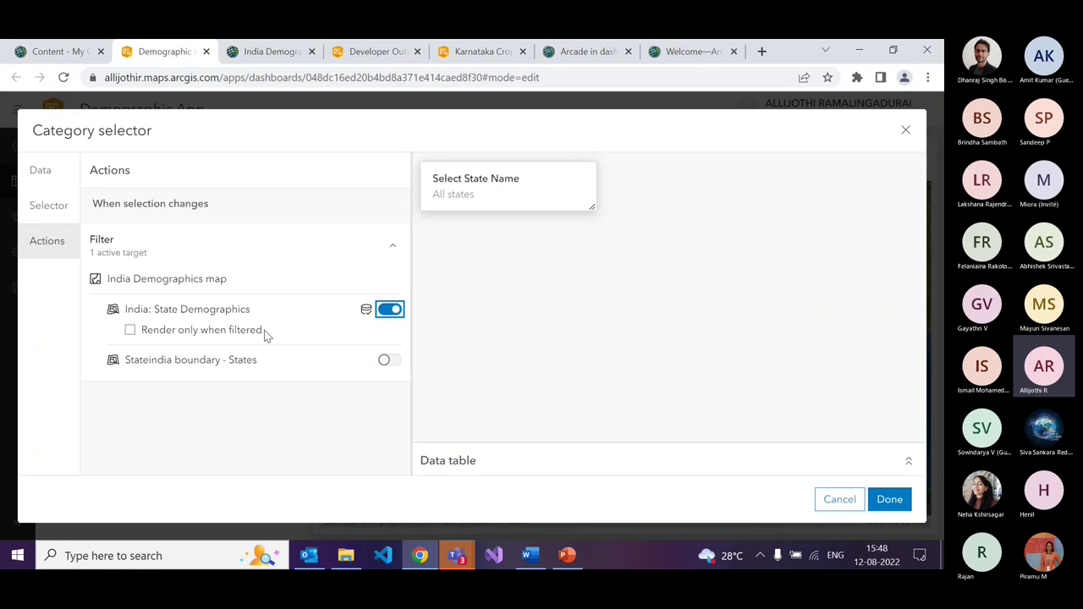
click(387, 362)
scroll(347, 400, down, 1)
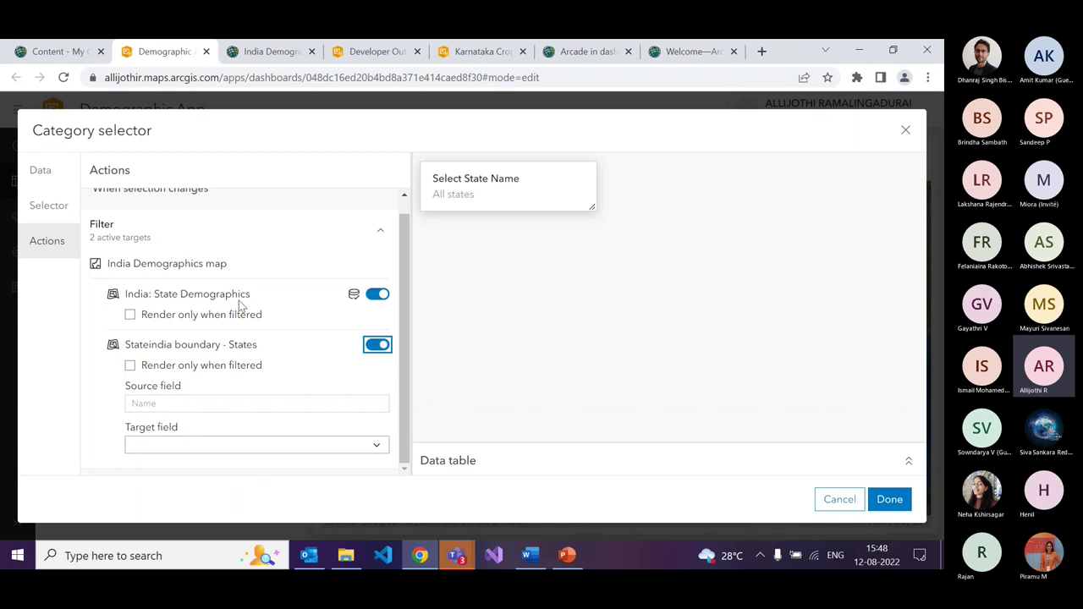
double_click(220, 295)
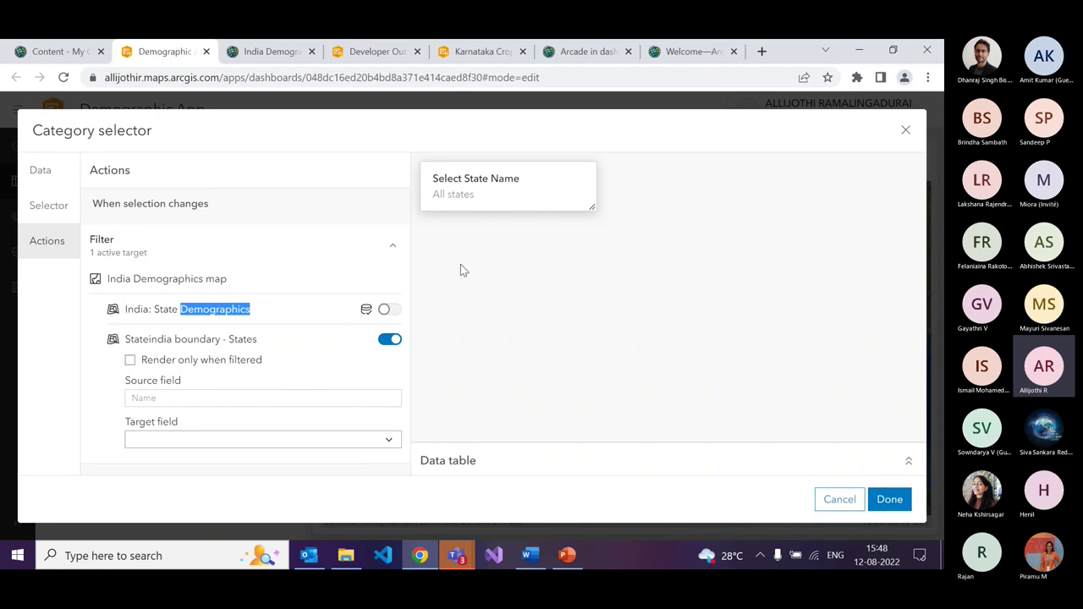
click(385, 309)
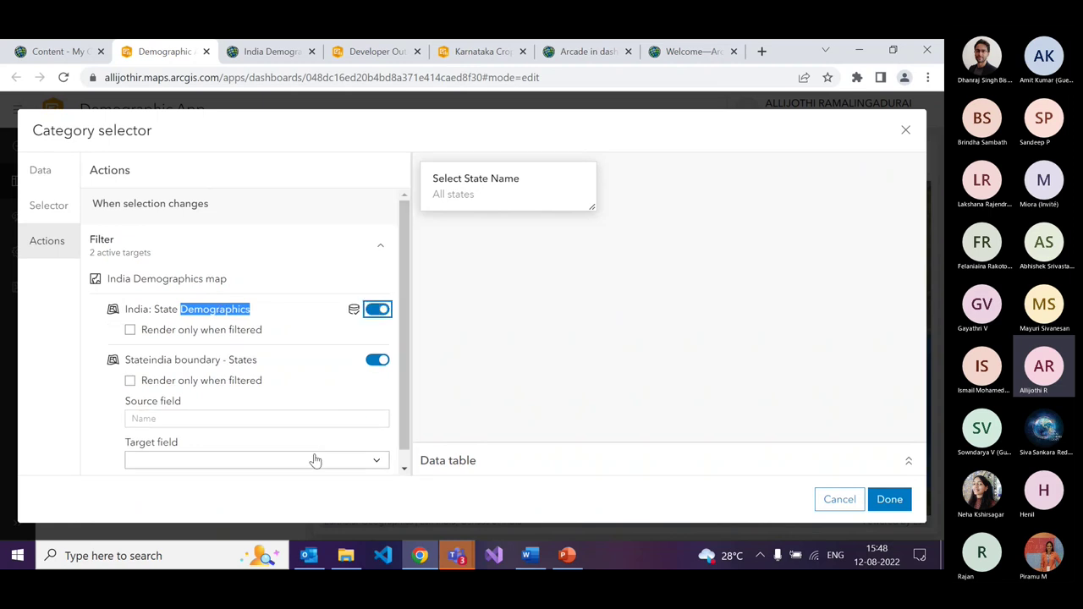
- Set the filter's target field for the Stateindia boundary - States layer to state
scroll(314, 459, down, 1)
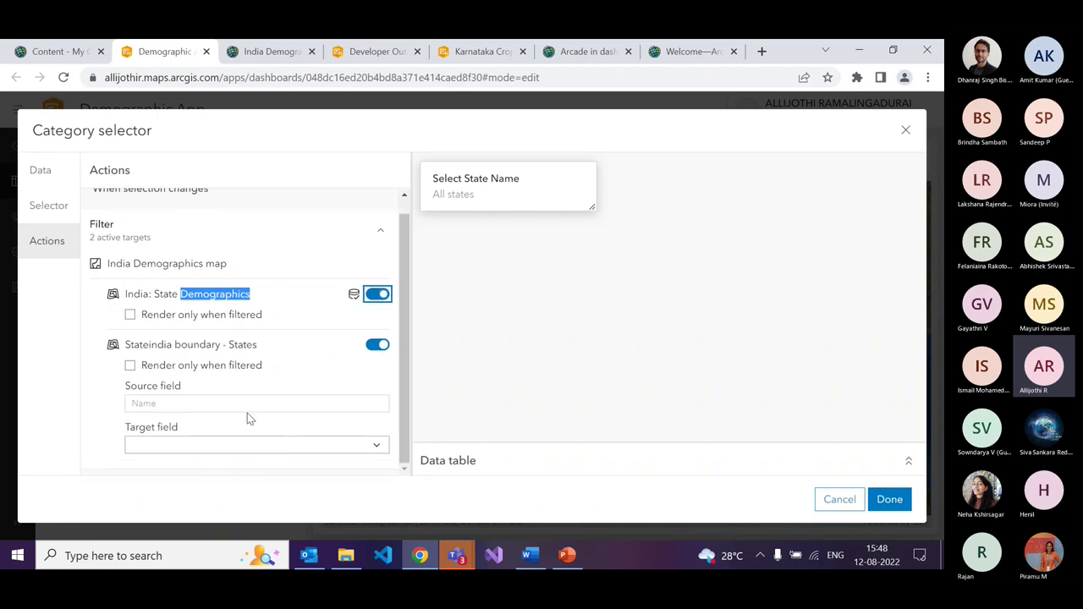
click(296, 450)
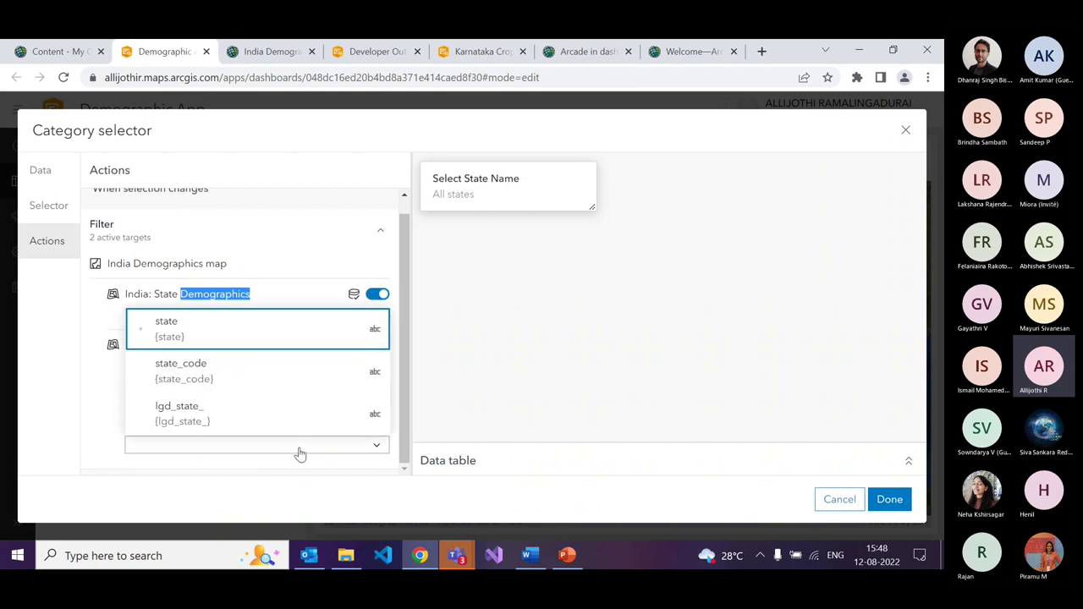
click(284, 348)
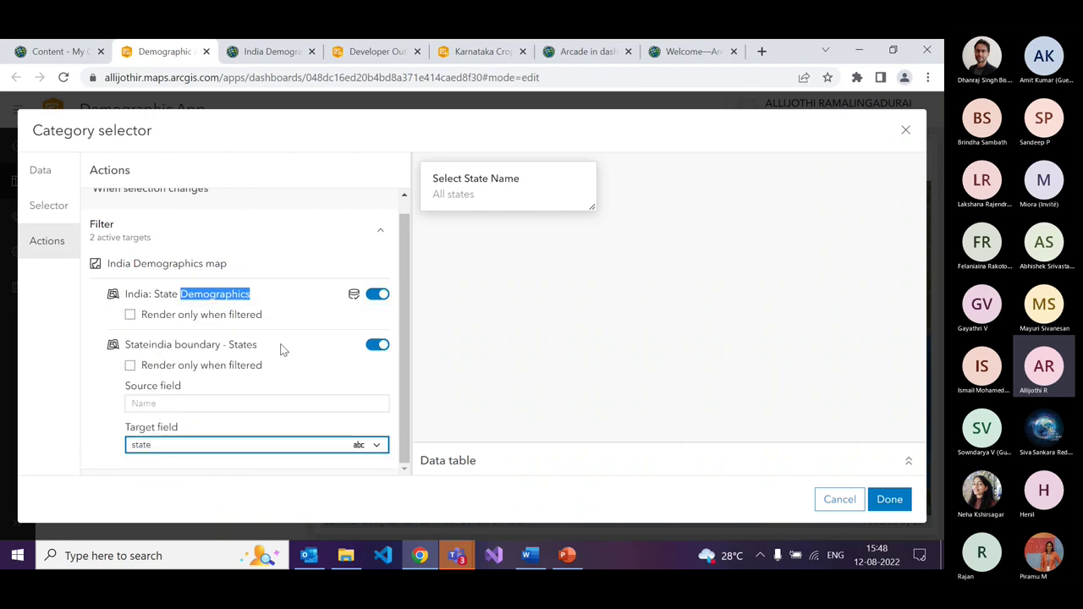
- Apply the category selector to the header and save the dashboard
click(888, 499)
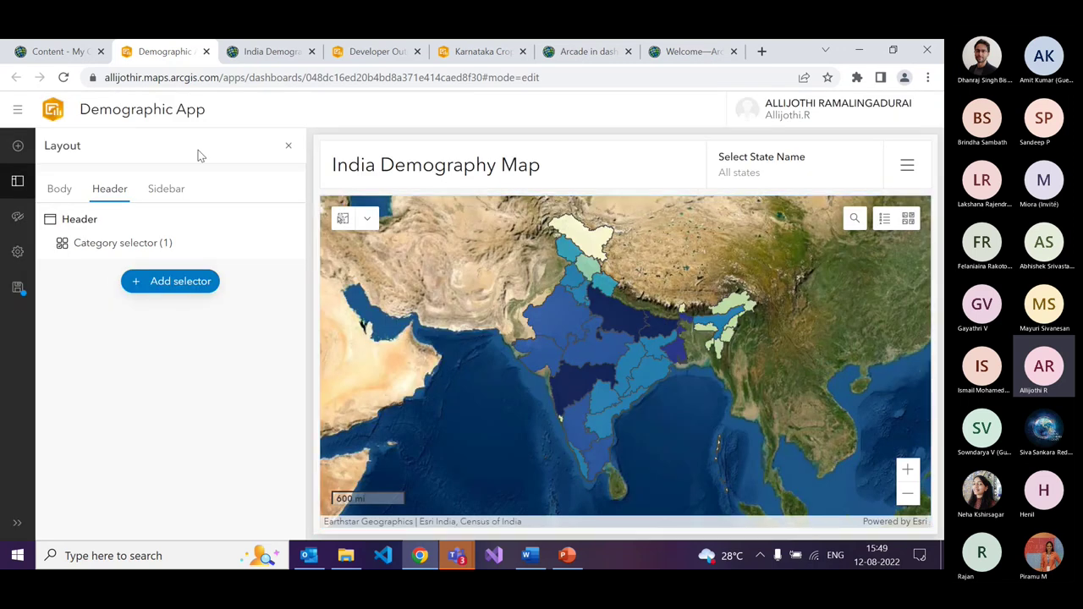
click(17, 288)
click(72, 286)
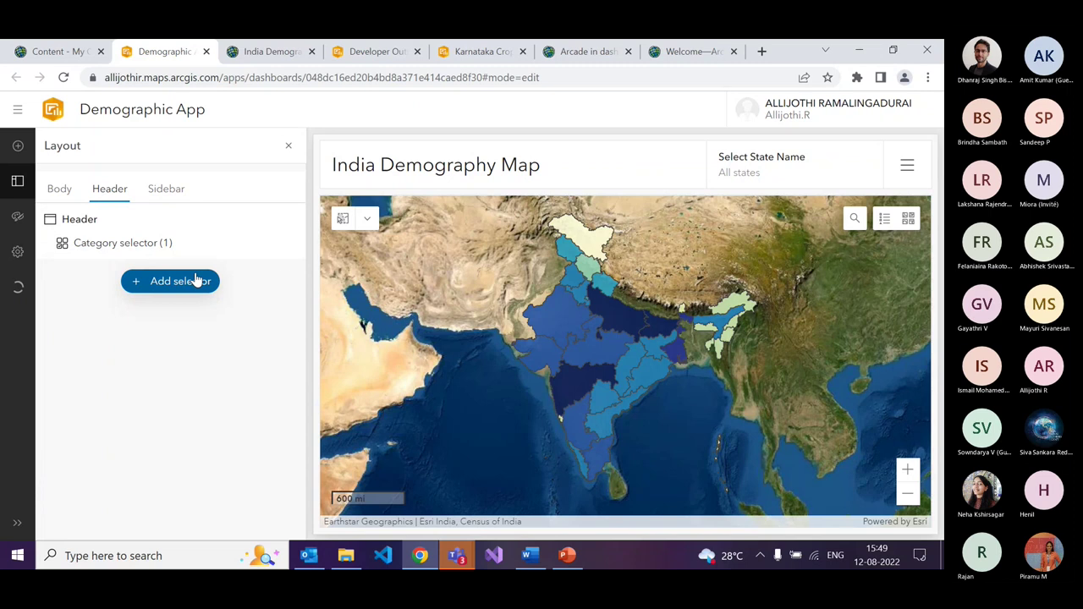
- Browse the Select State Name list in the header and filter the map to Andhra Pradesh
click(760, 180)
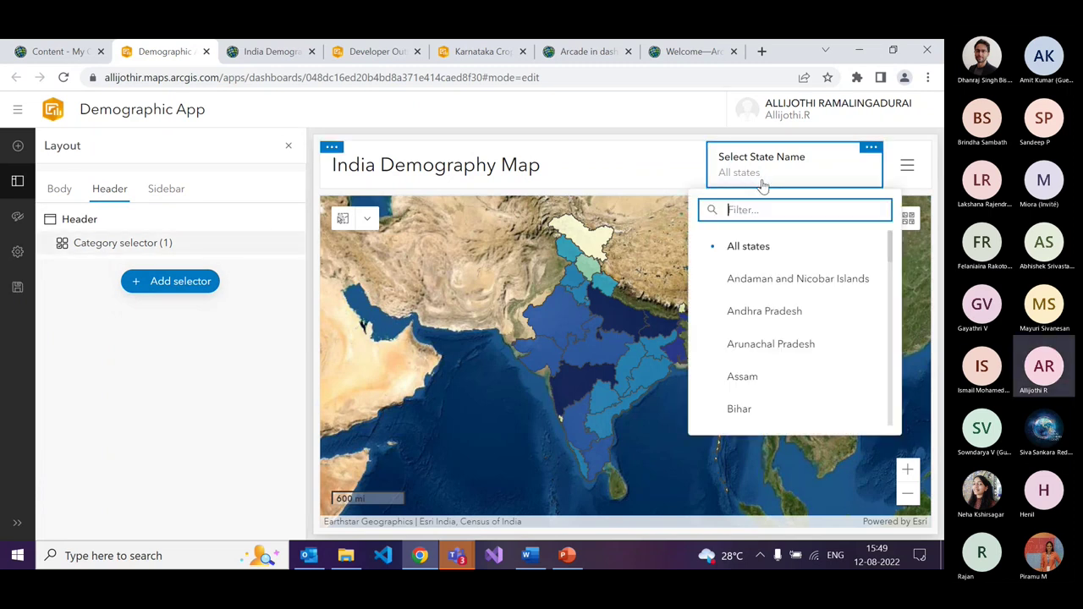
scroll(788, 325, down, 5)
scroll(785, 345, down, 5)
scroll(749, 353, up, 10)
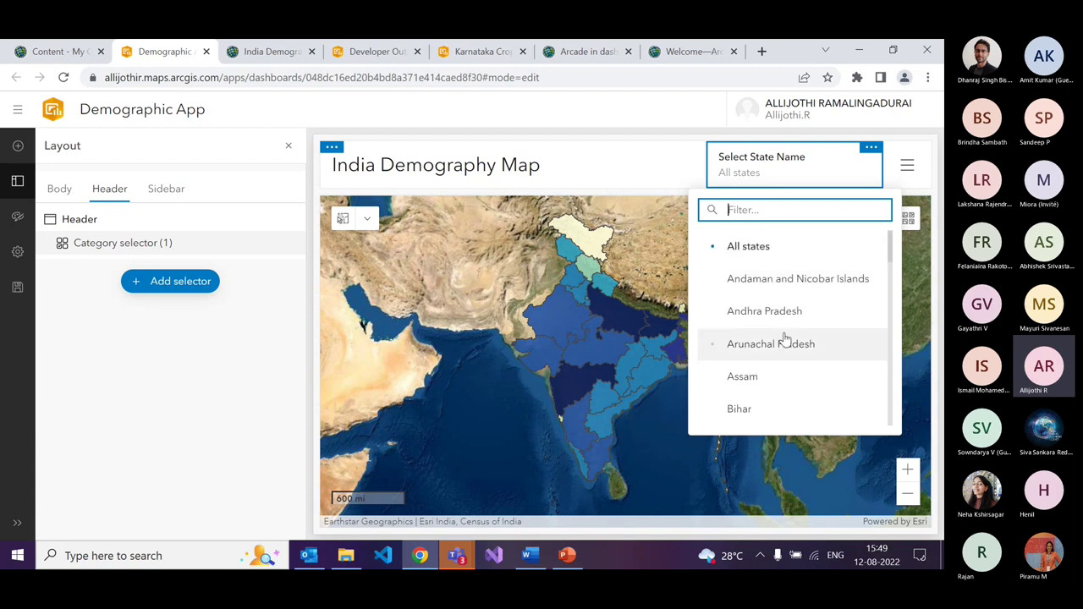
click(766, 313)
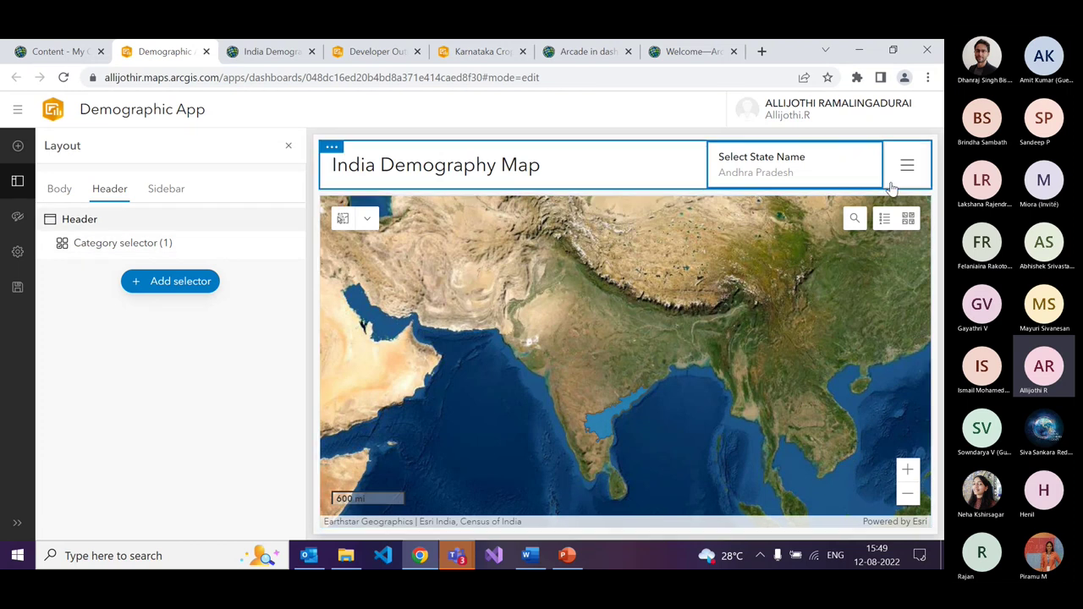
mouse_move(869, 157)
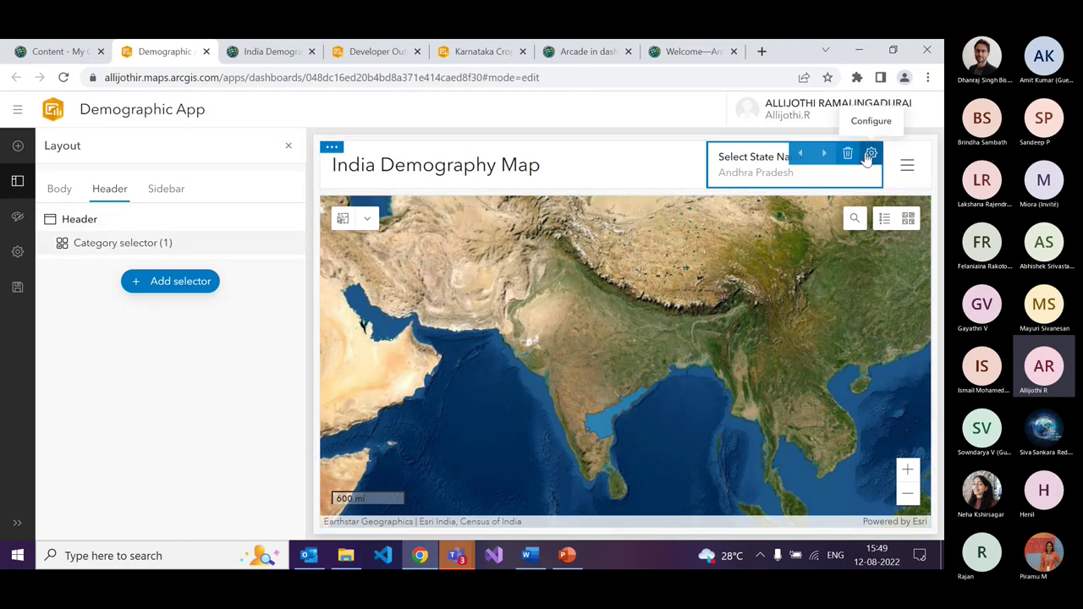
- Review the Select State Name category selector's data options and filter actions, leaving its configuration unchanged
click(871, 157)
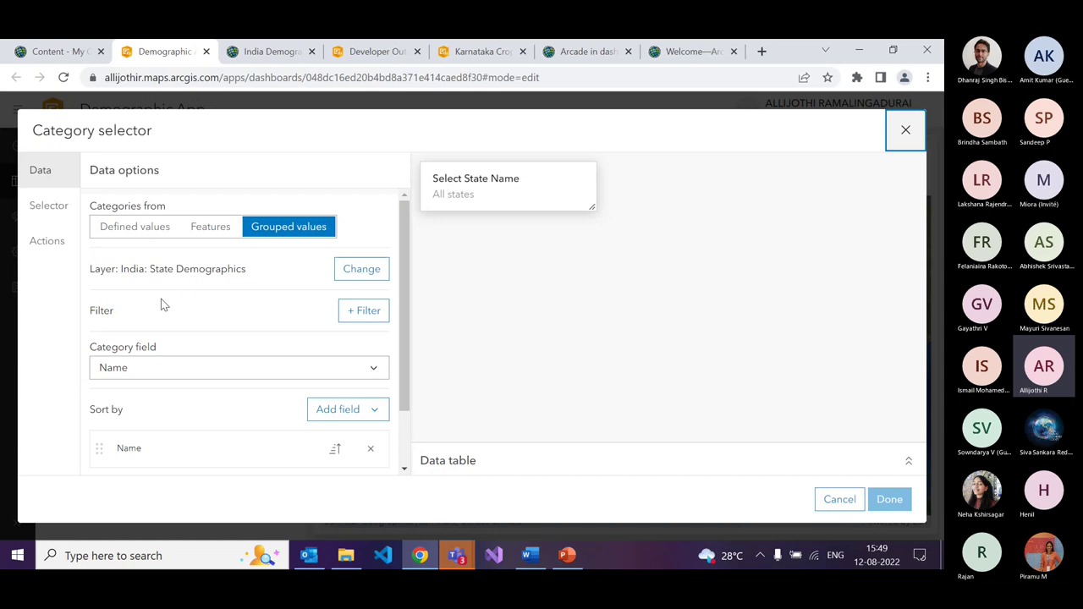
scroll(203, 330, down, 2)
scroll(207, 336, up, 3)
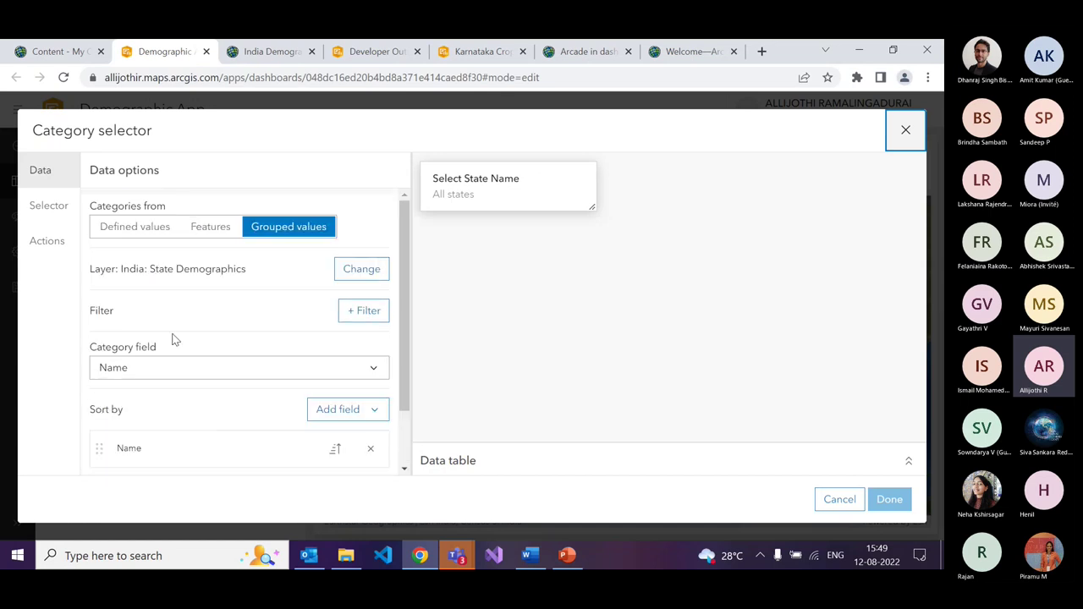
click(50, 207)
click(50, 241)
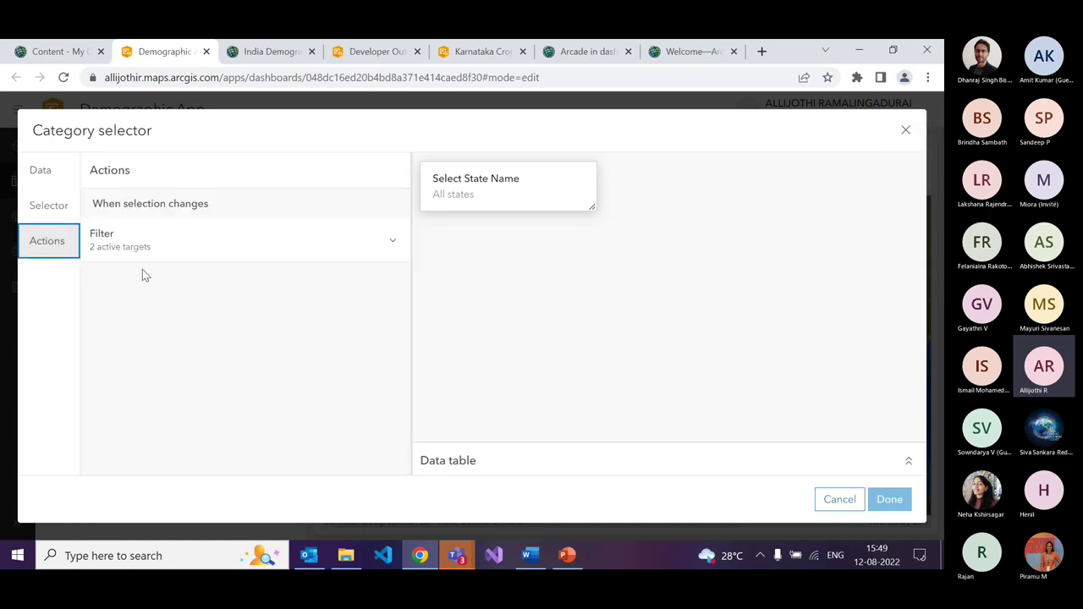
click(839, 500)
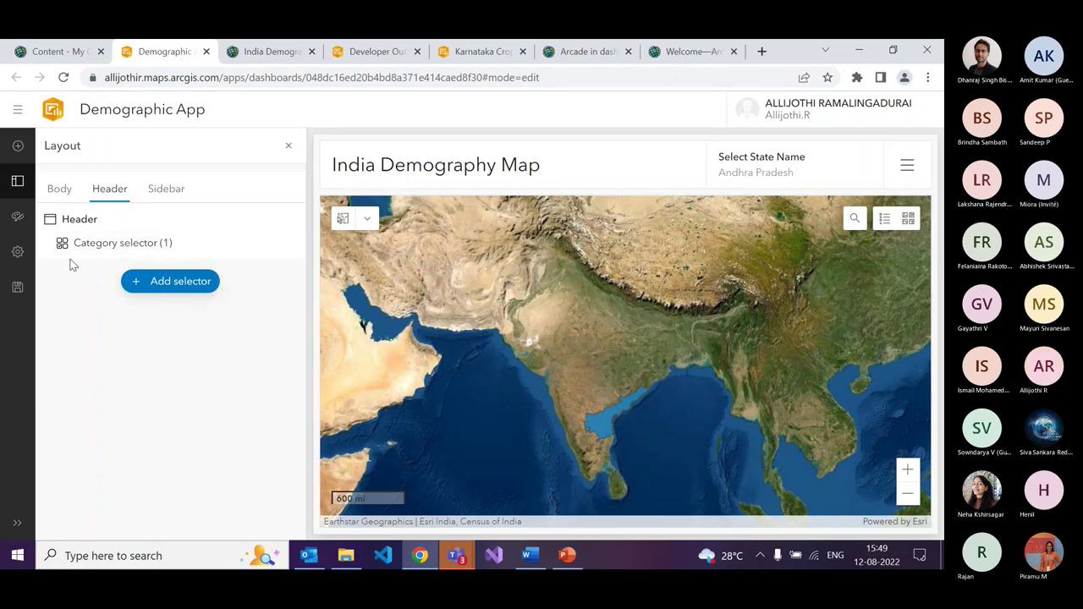
- Rename the header's category selector as State Selector and save the dashboard
click(291, 243)
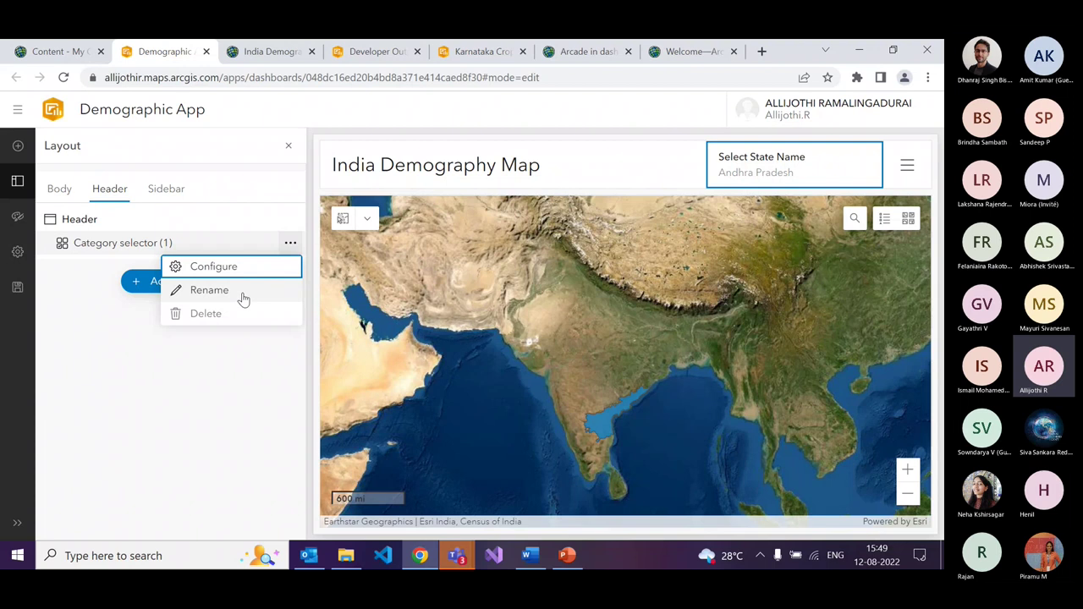
click(243, 296)
text(State Selector)
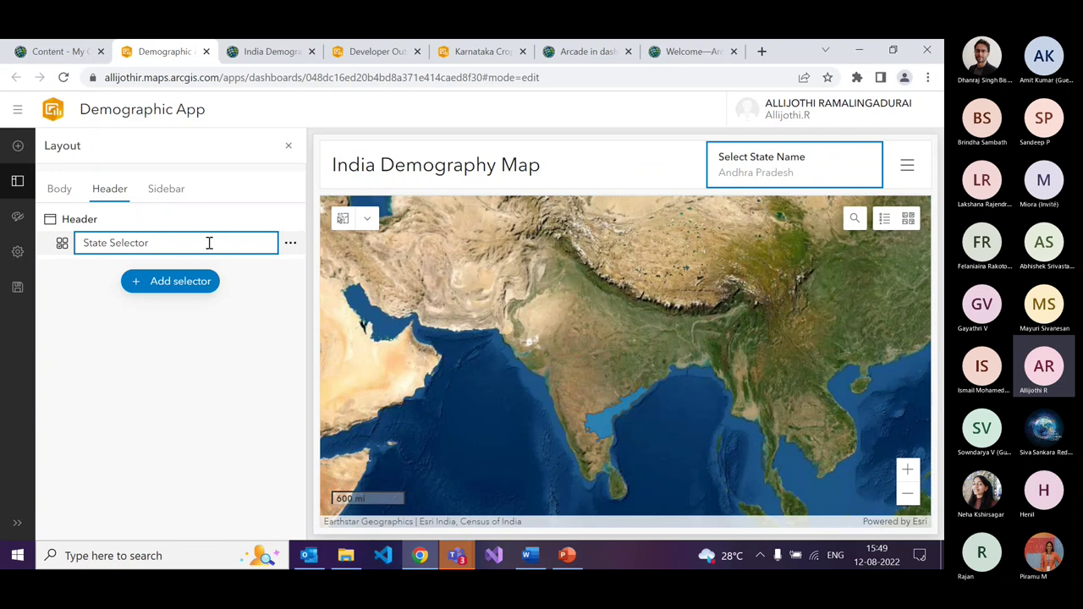
click(169, 395)
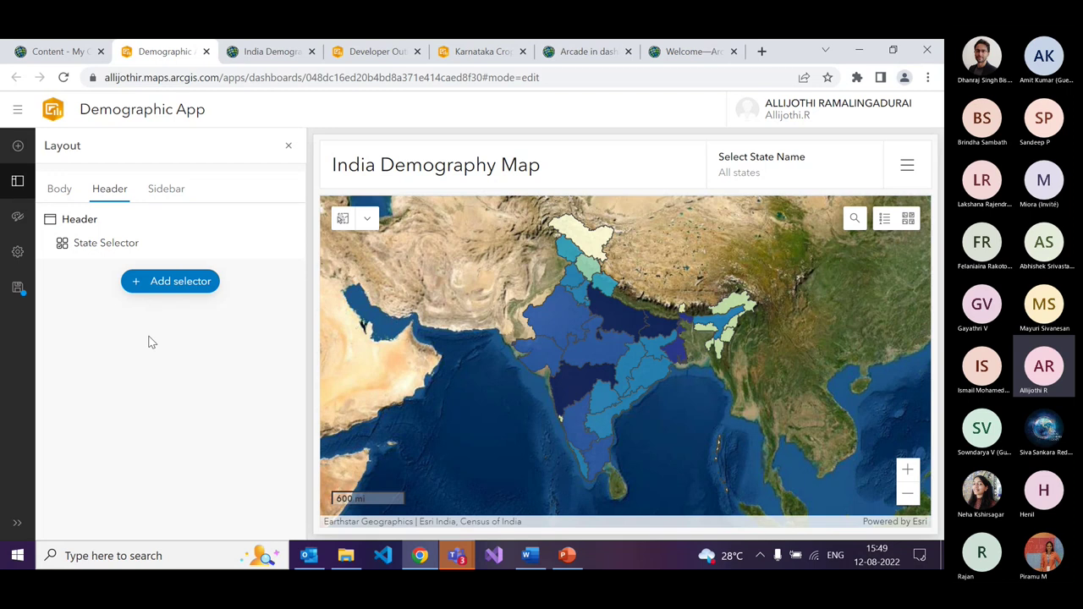
click(16, 288)
click(71, 269)
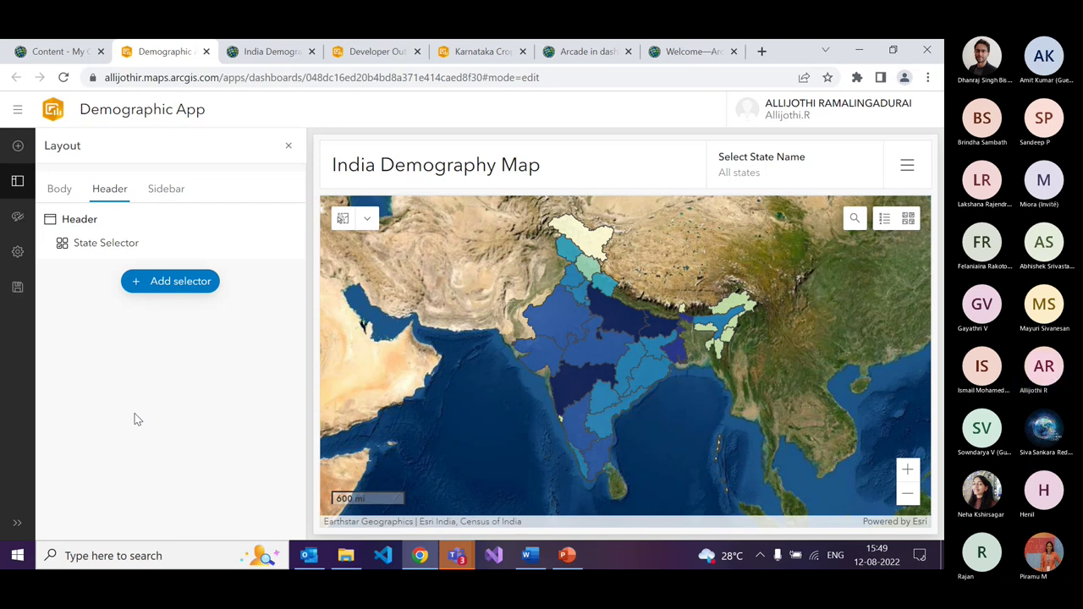
- Try the Dark theme on the dashboard, return to Light, and look through the layout and map selection colour options
click(19, 218)
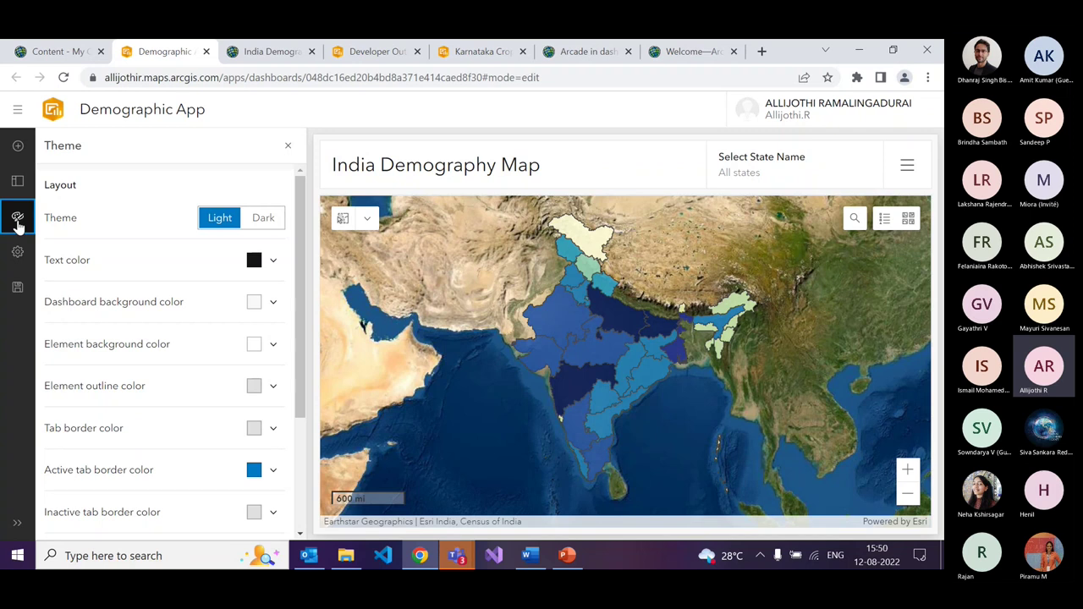
scroll(132, 250, down, 1)
scroll(169, 241, up, 1)
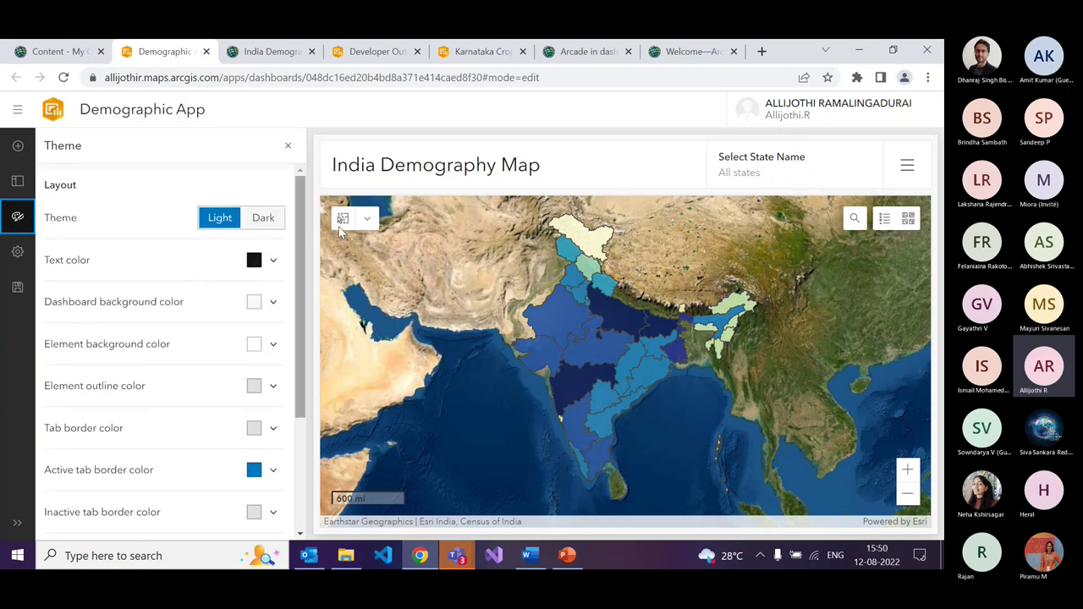
click(269, 218)
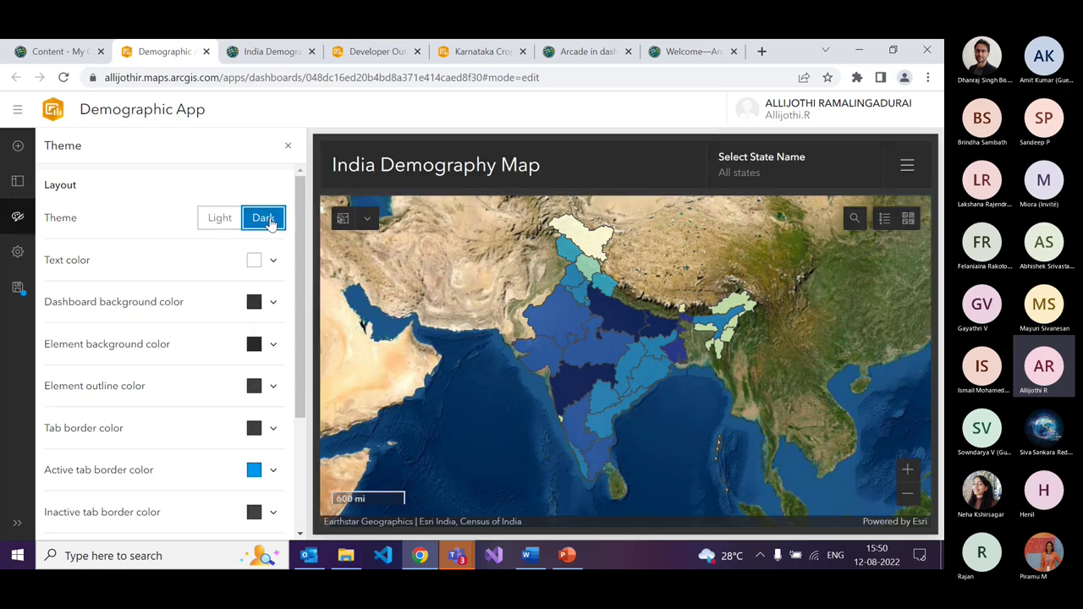
click(221, 220)
scroll(199, 290, down, 1)
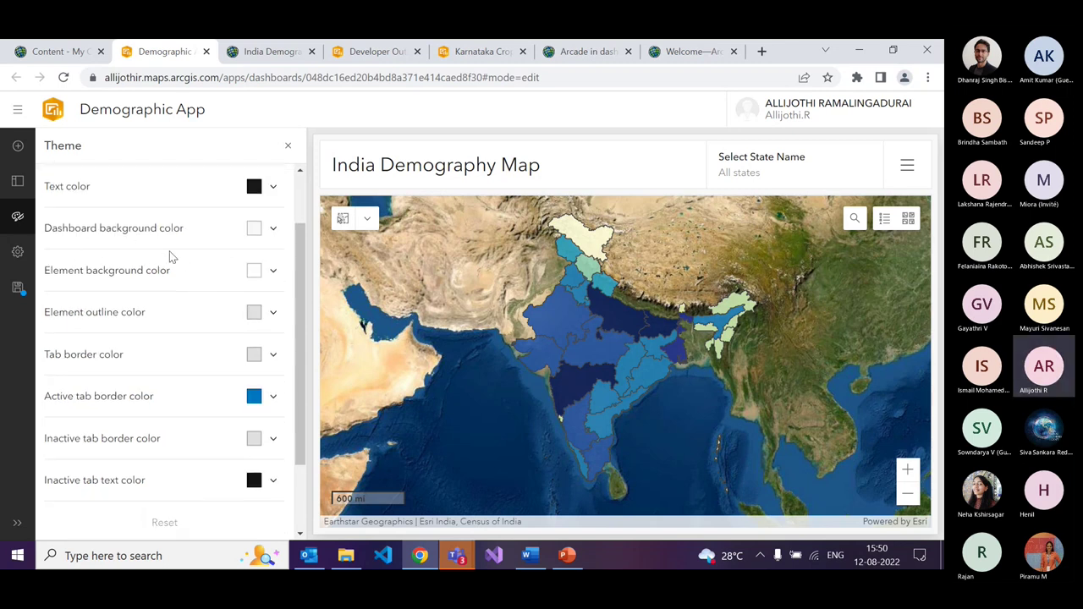
scroll(155, 440, down, 1)
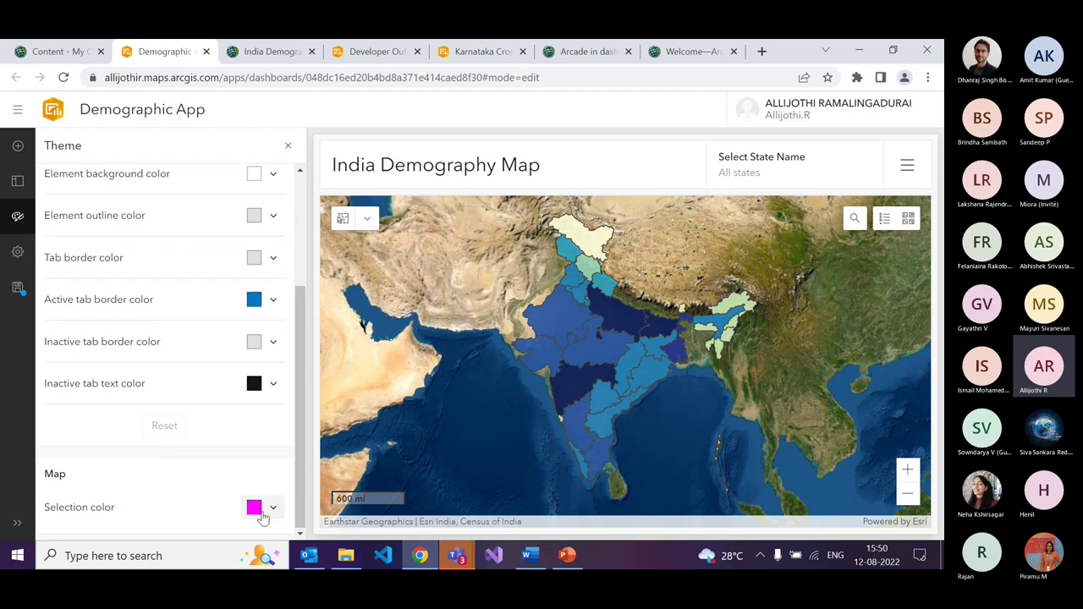
scroll(58, 316, up, 2)
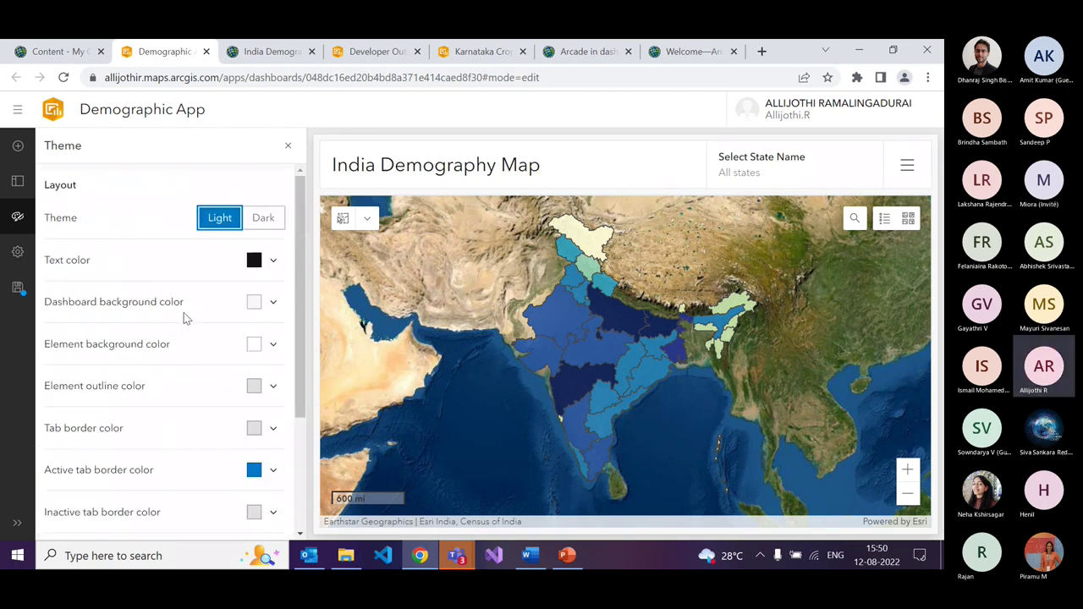
- Check the dashboard's general settings and save the dashboard
click(22, 258)
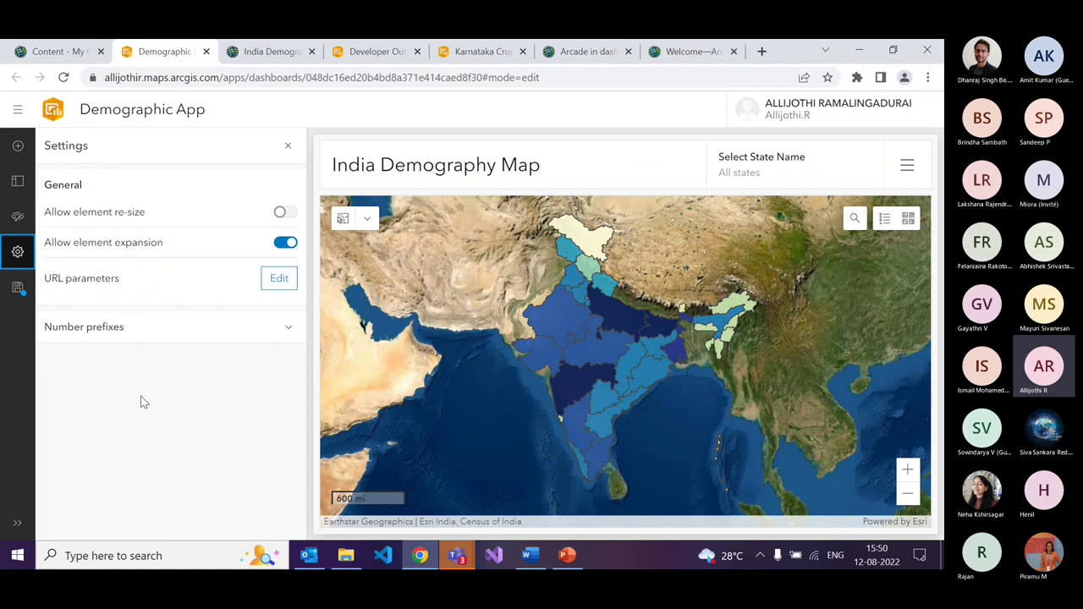
click(17, 287)
click(53, 269)
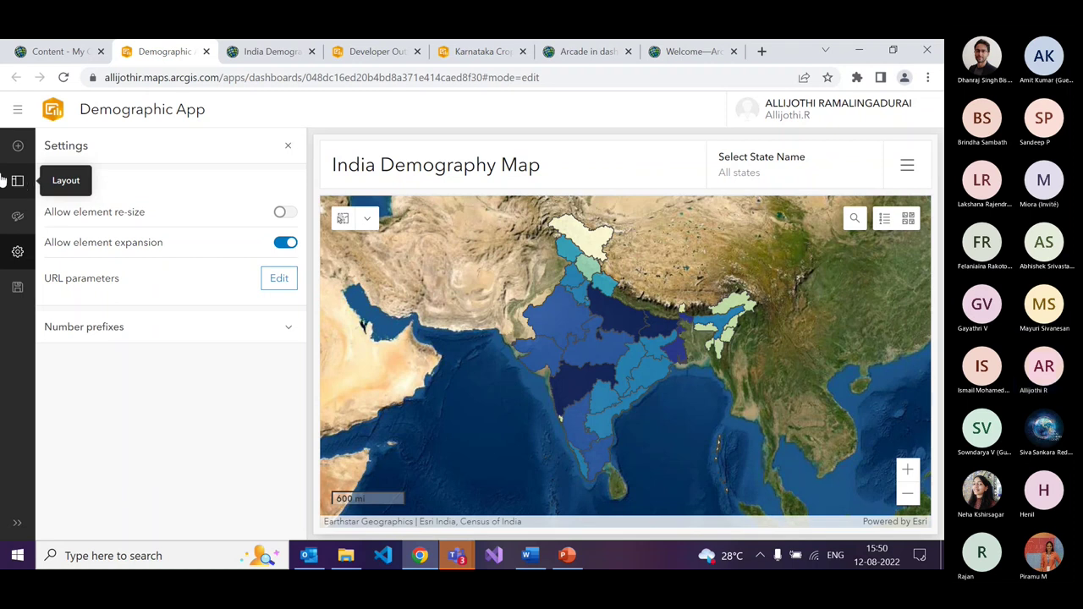
- Add a pie chart element on the left side of the map, using the India: State Demographics layer as its data source
click(17, 151)
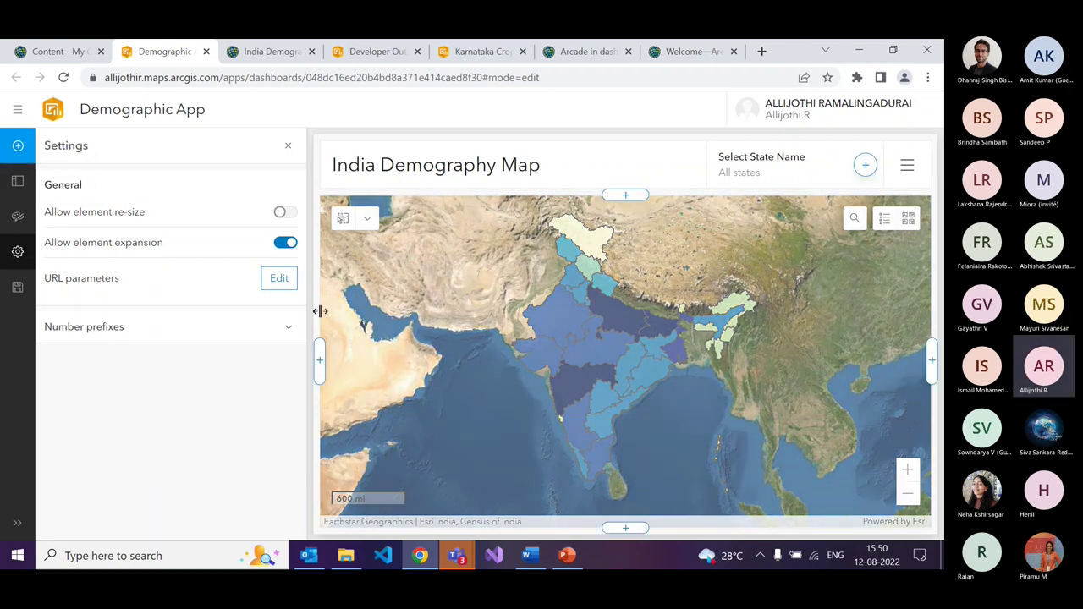
click(322, 364)
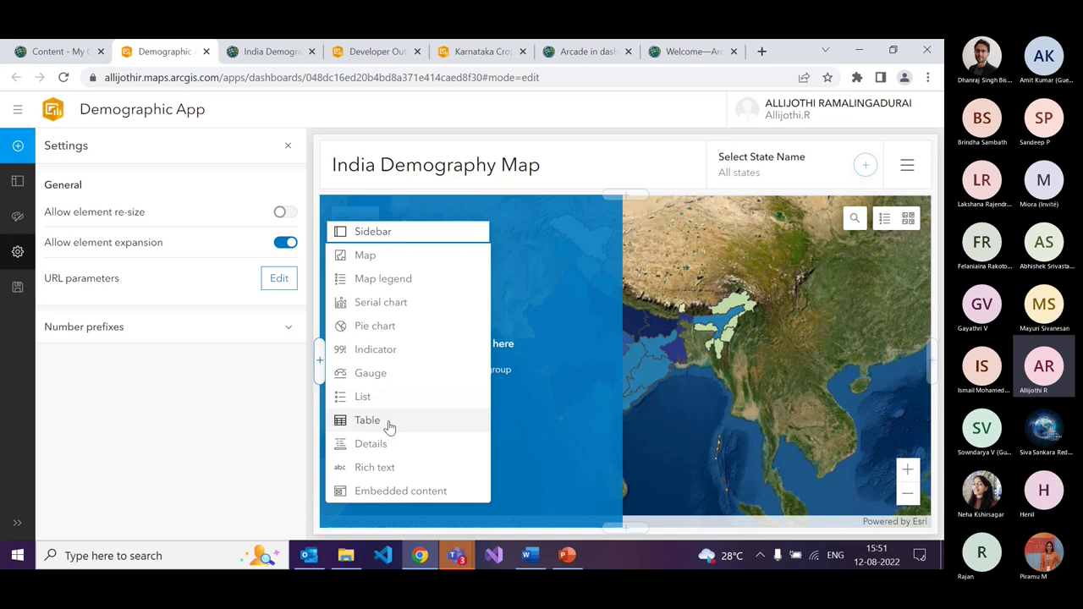
click(391, 330)
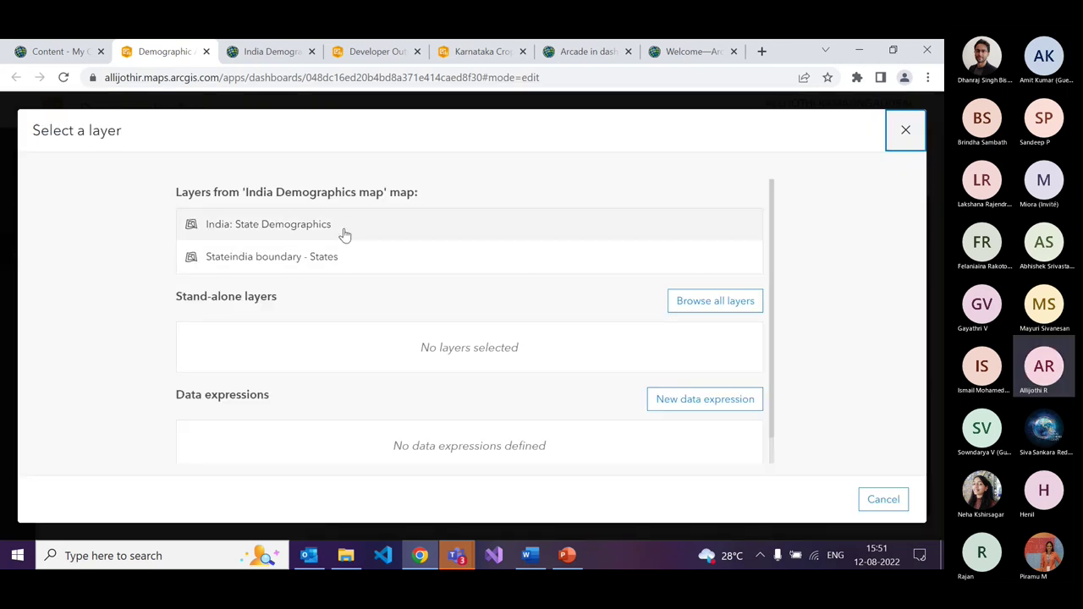
click(287, 232)
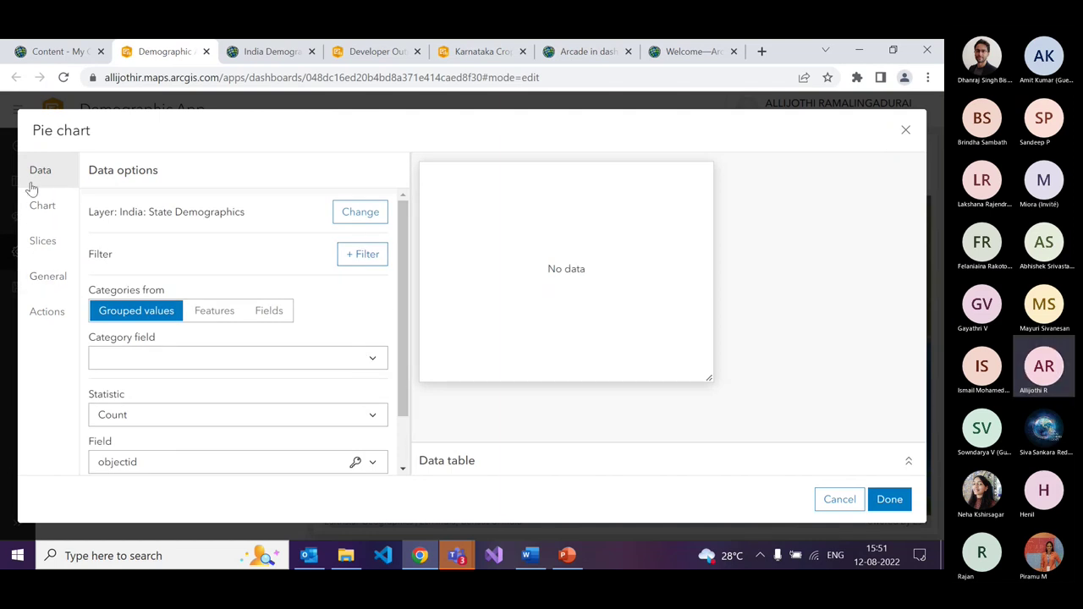
- Take the pie chart's categories from fields and add Total Population, Male Population and Female Population
scroll(291, 266, down, 1)
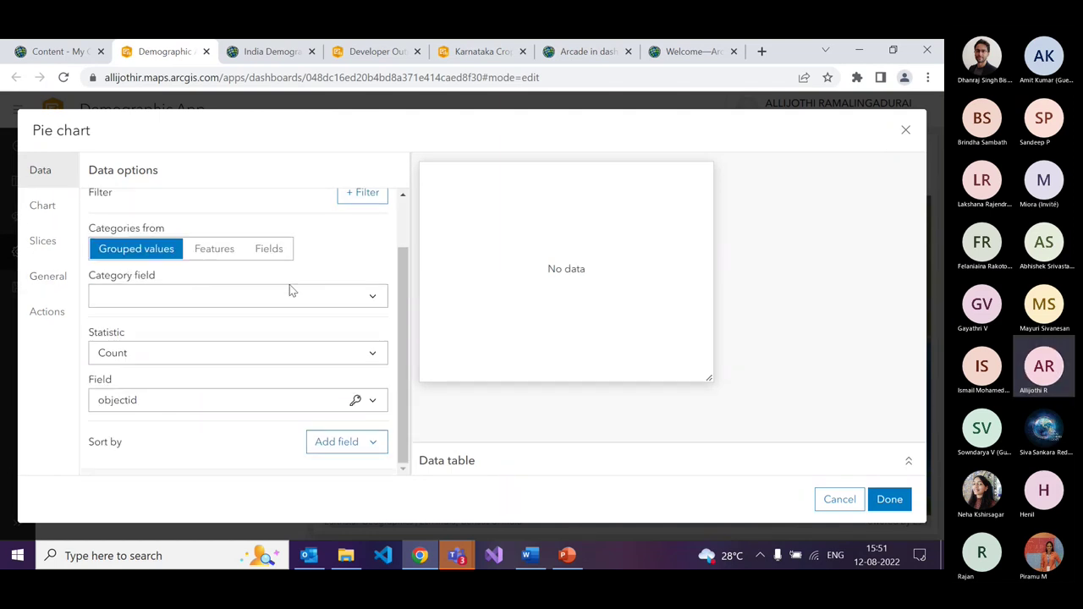
click(269, 252)
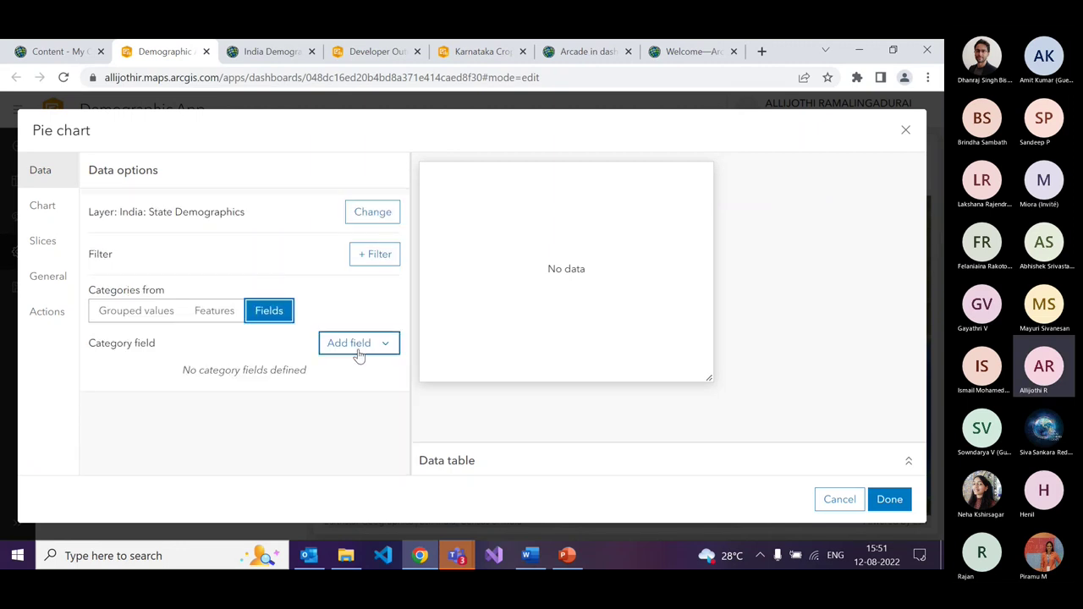
click(358, 353)
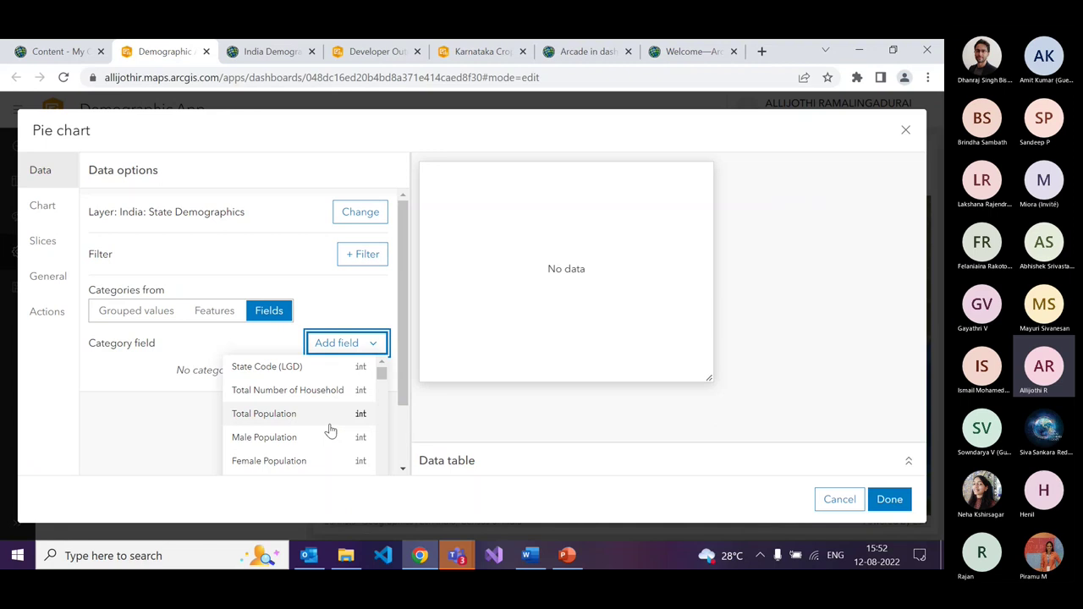
click(302, 413)
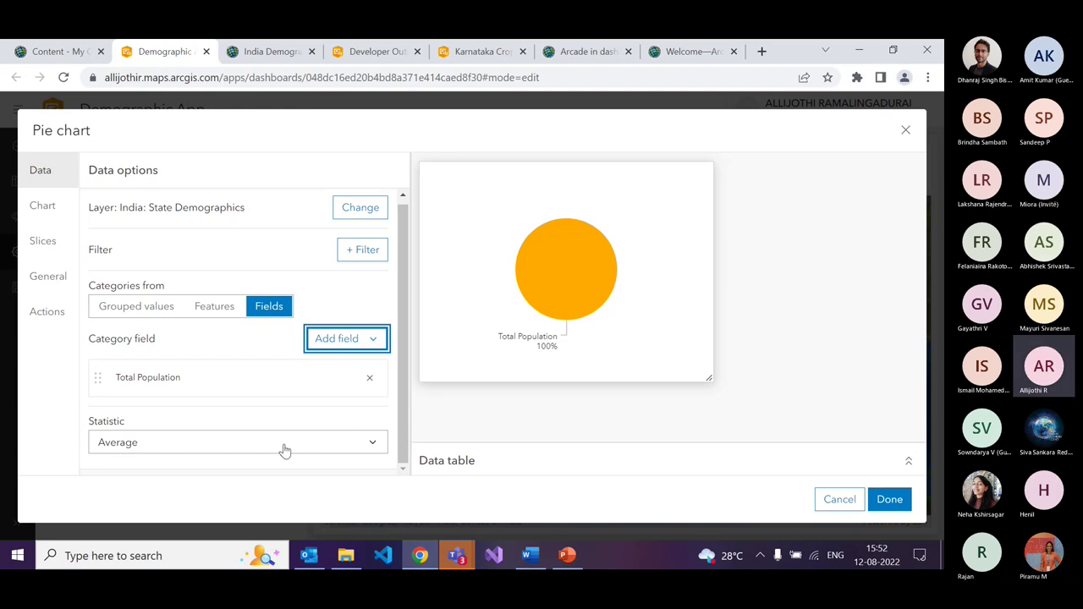
click(351, 340)
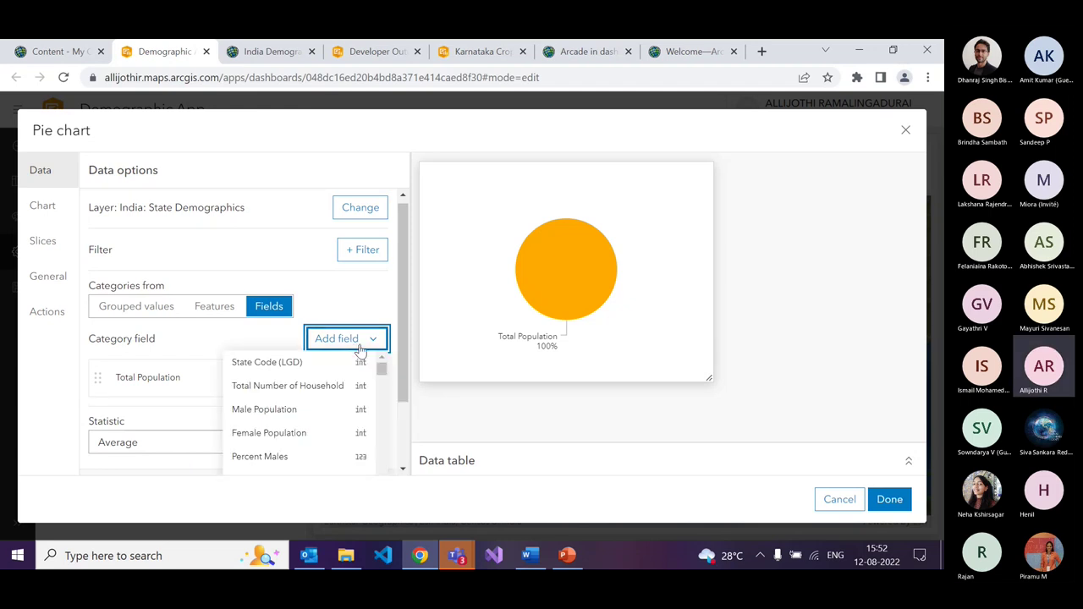
click(313, 412)
scroll(329, 407, down, 1)
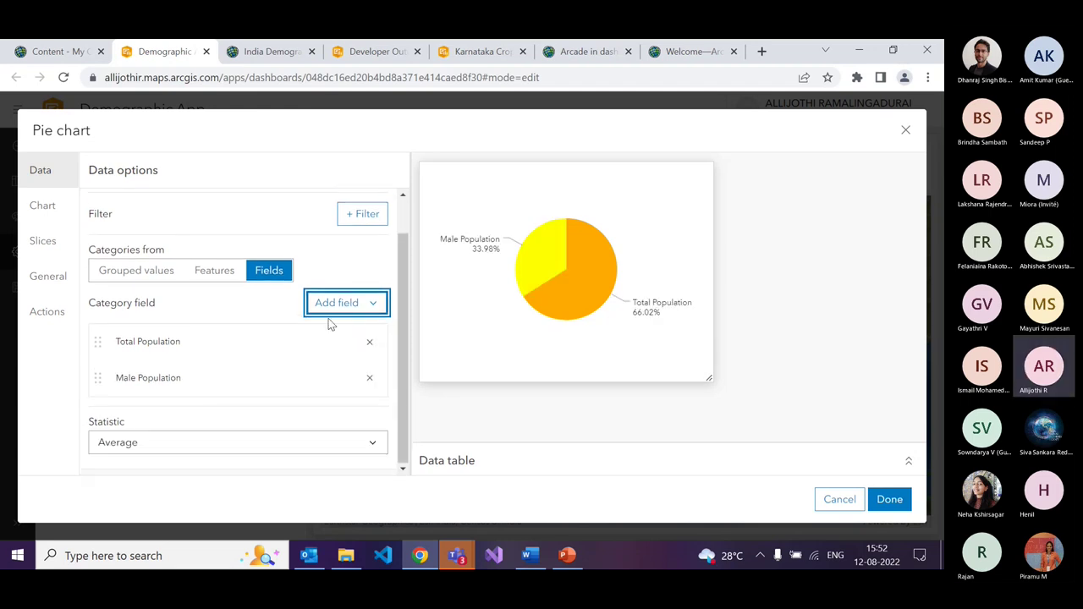
click(336, 302)
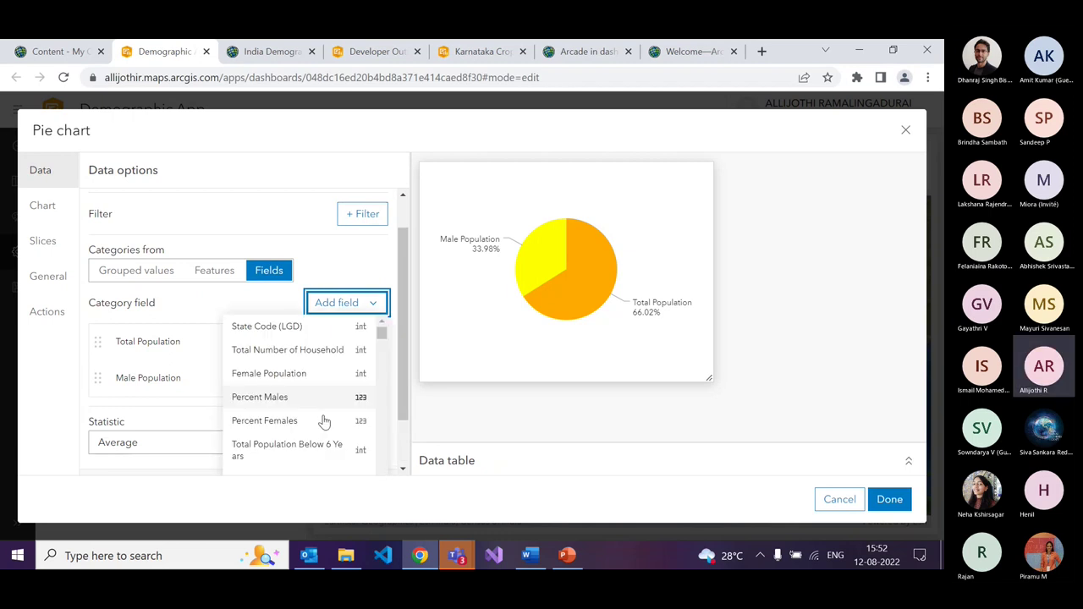
click(306, 376)
scroll(213, 399, down, 1)
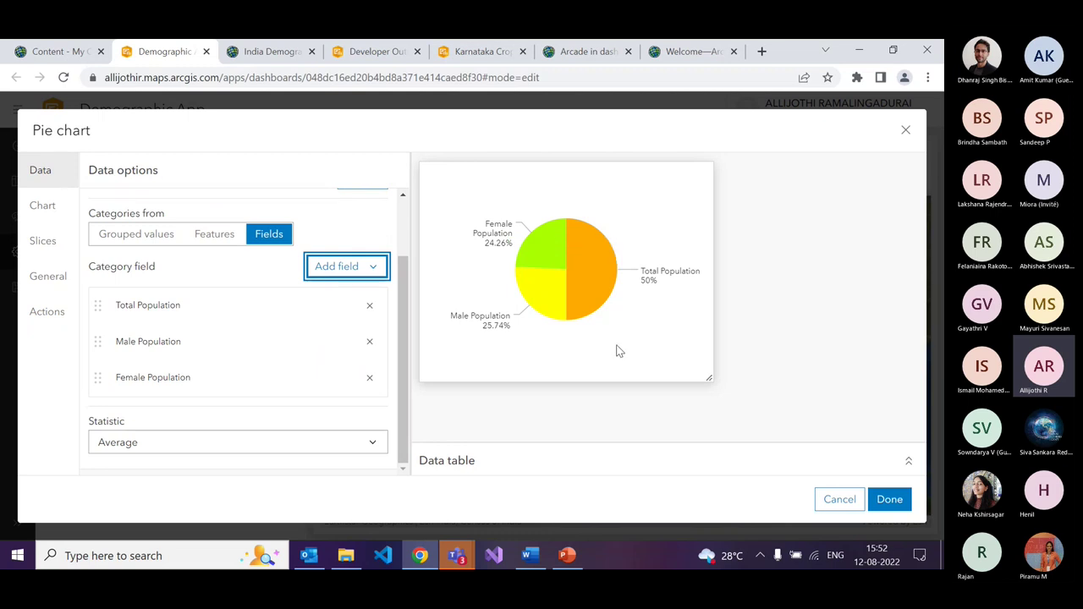
- Reduce the pie chart's font size slightly in the chart settings
click(38, 218)
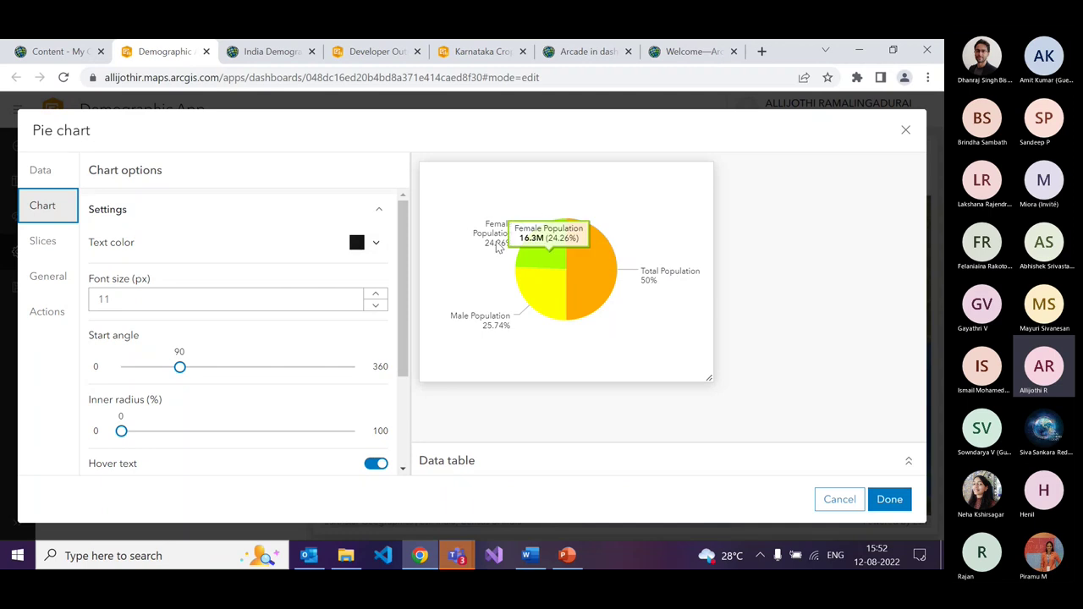
click(375, 306)
click(375, 306)
click(375, 294)
- Try inner radius values of 48% and 34% on the pie chart, and reset the inner radius to 0
scroll(306, 421, down, 1)
scroll(307, 421, down, 2)
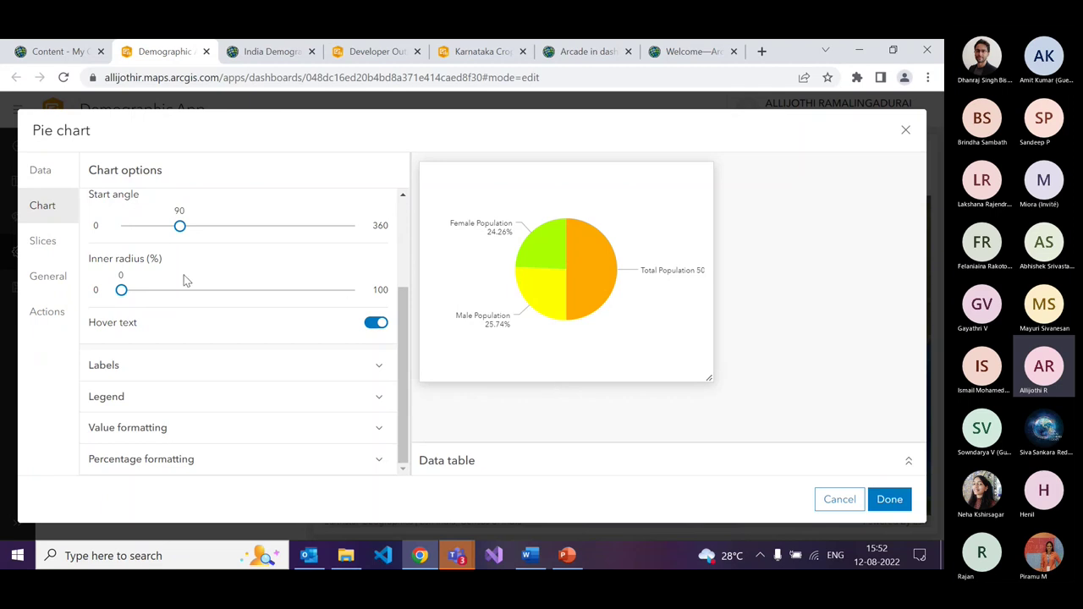
drag(121, 291, 235, 291)
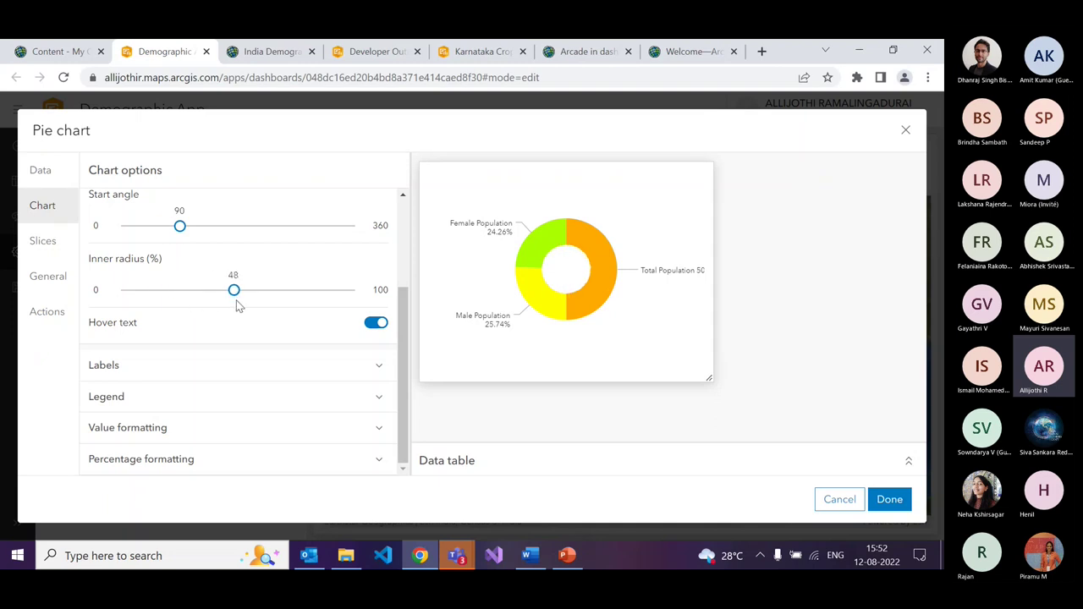
click(201, 290)
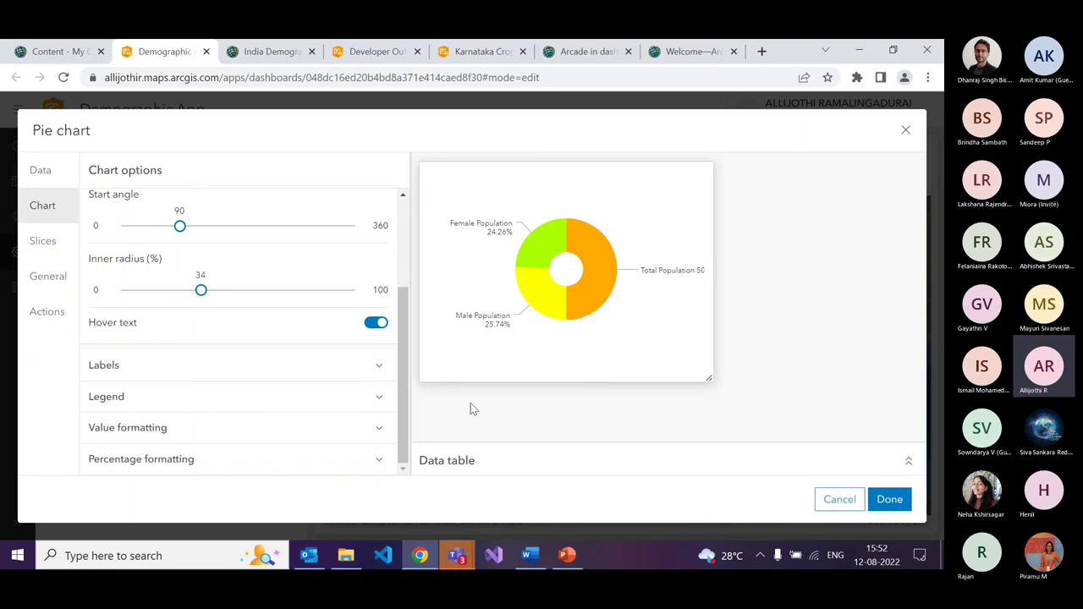
drag(201, 290, 122, 304)
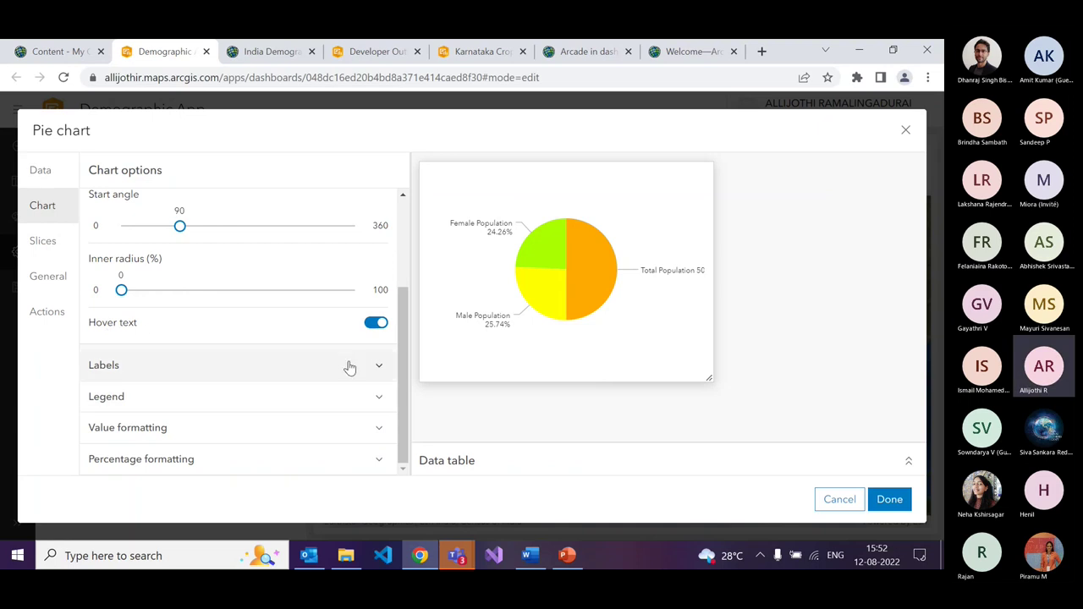
- Try showing values in the pie chart's slice labels, and return the label visibility to percentage
mouse_move(545, 256)
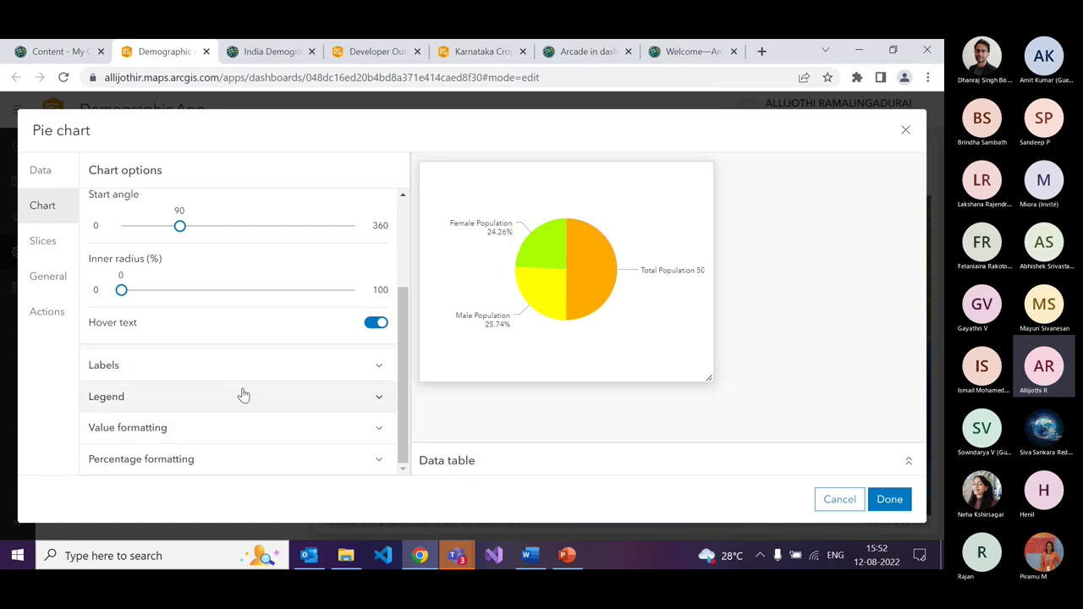
click(320, 367)
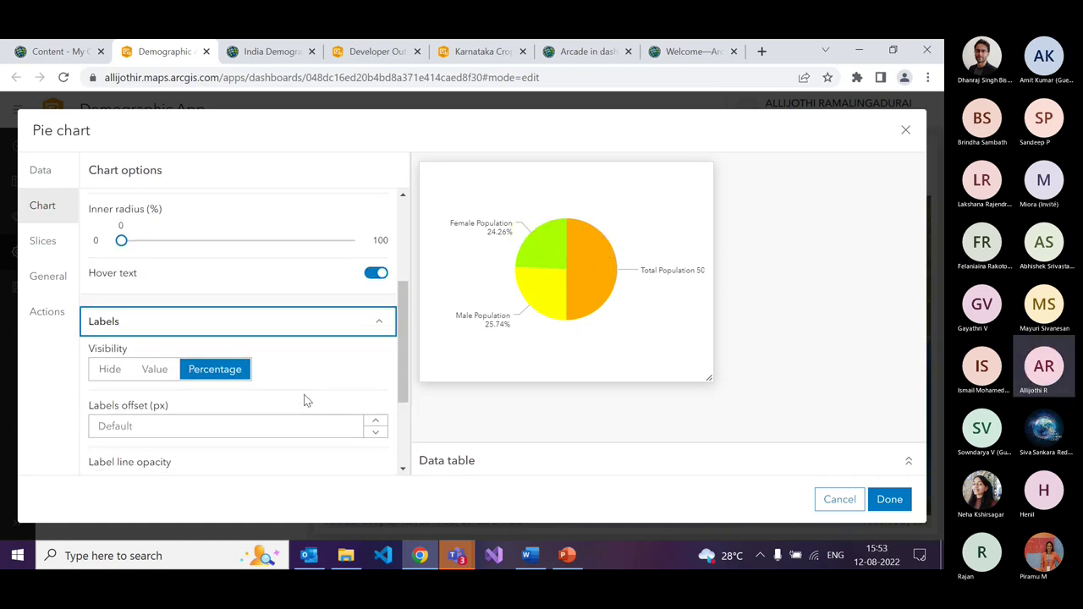
scroll(303, 394, down, 3)
scroll(152, 302, up, 1)
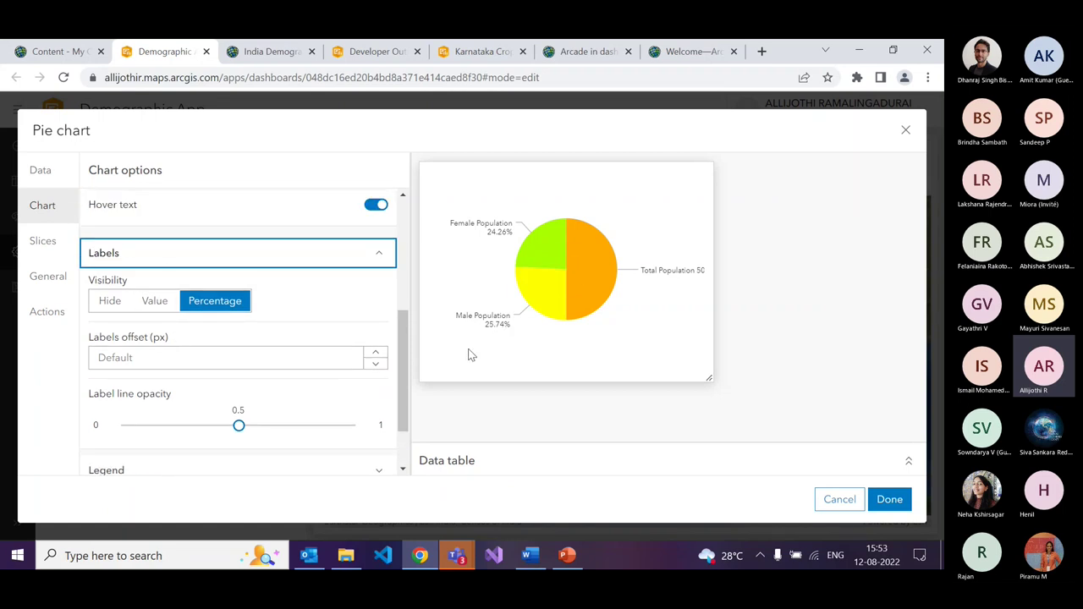
click(151, 308)
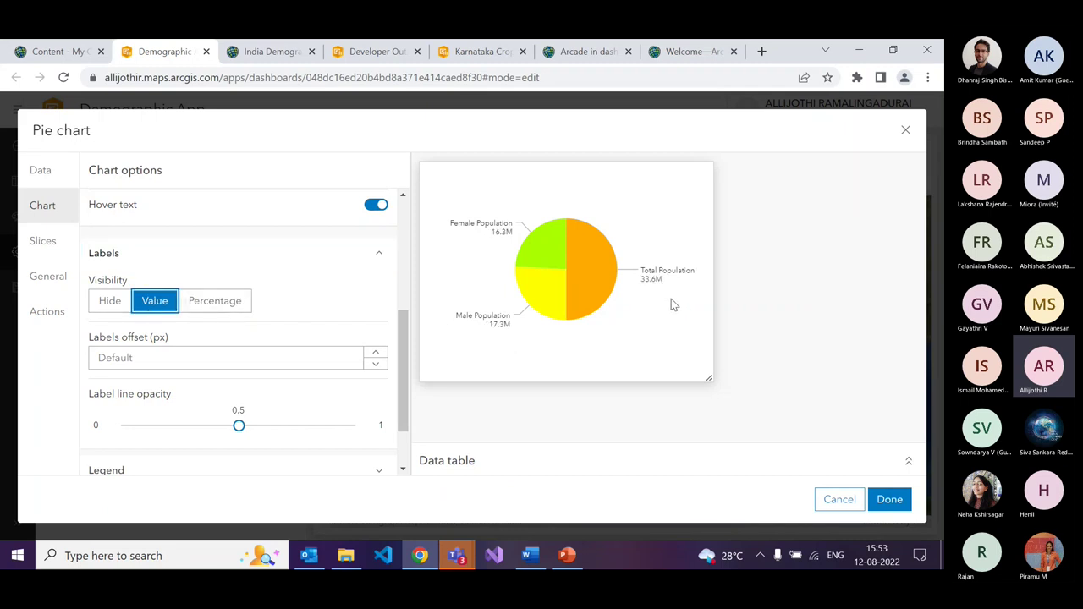
click(213, 308)
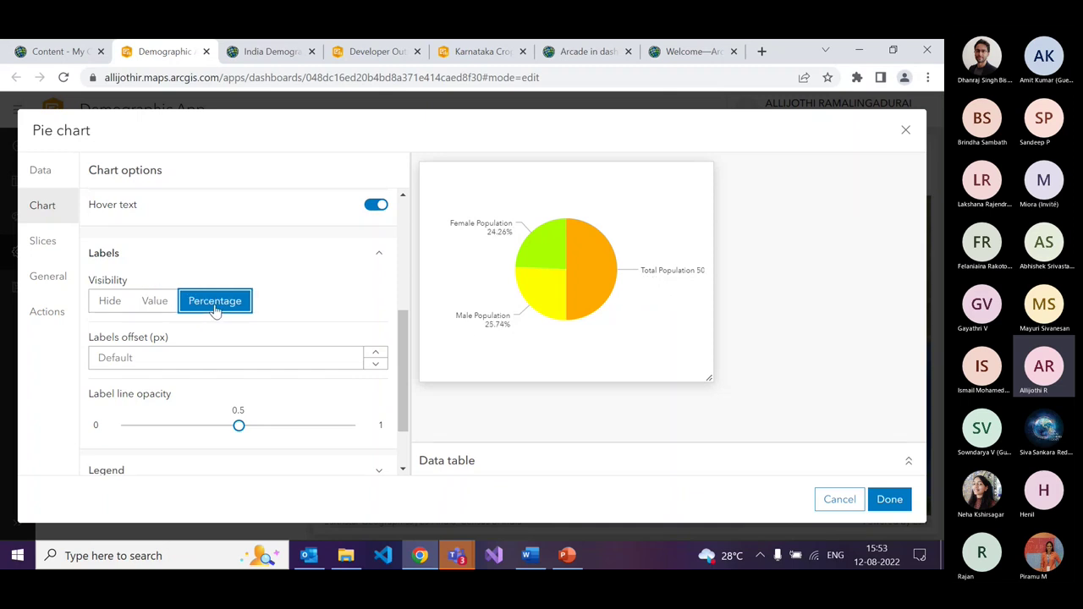
- Set the labels offset of the pie chart to 17 px
scroll(265, 351, down, 1)
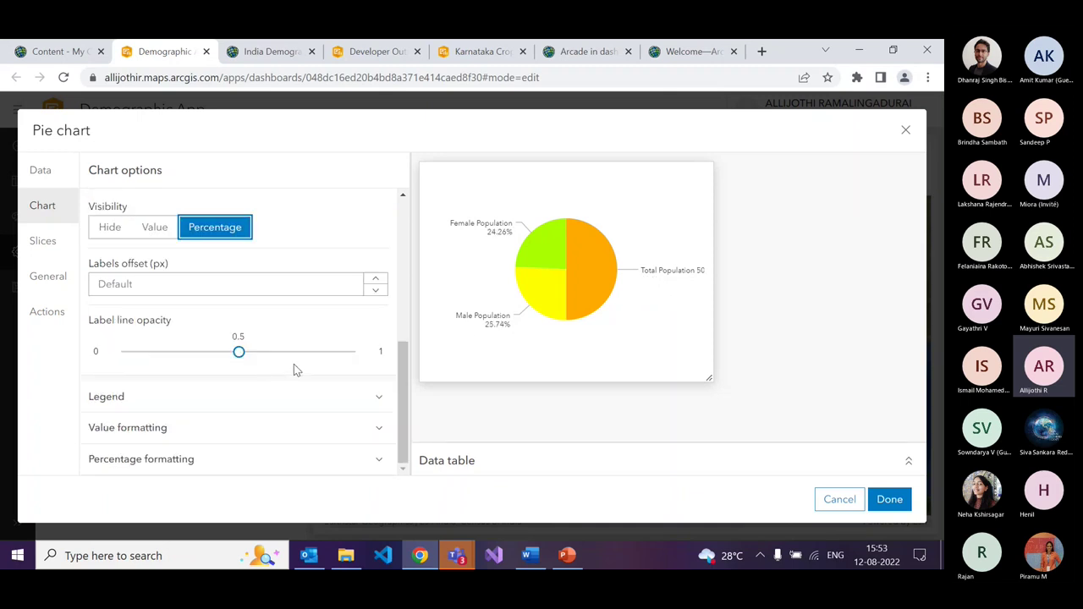
click(376, 280)
click(376, 279)
click(375, 280)
click(375, 294)
click(375, 292)
click(375, 292)
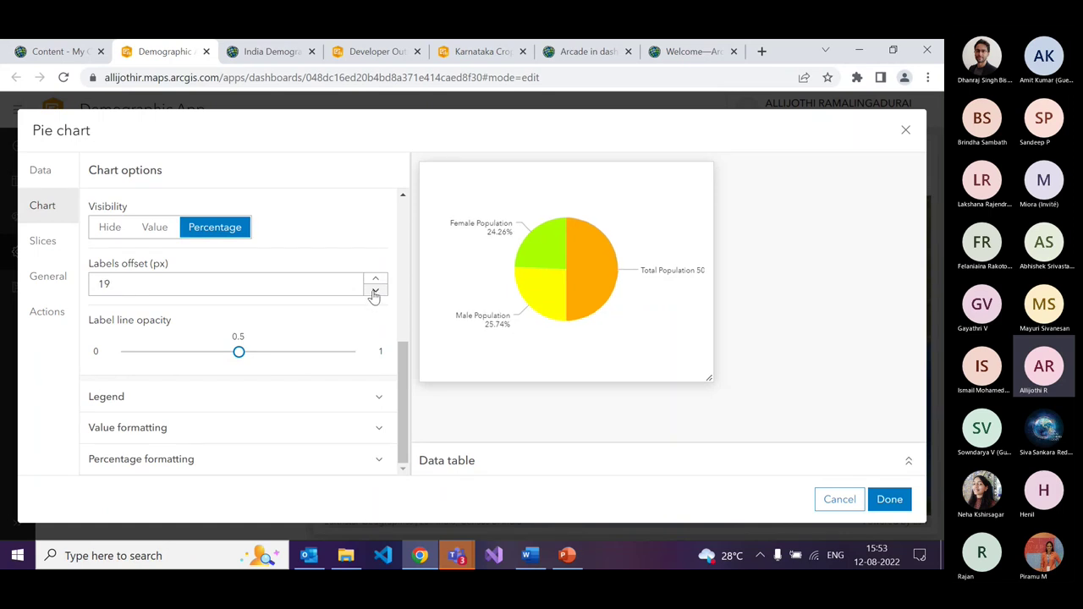
click(375, 292)
click(374, 292)
click(374, 292)
- Show a legend with percentages for the pie chart, placed at the bottom
click(362, 397)
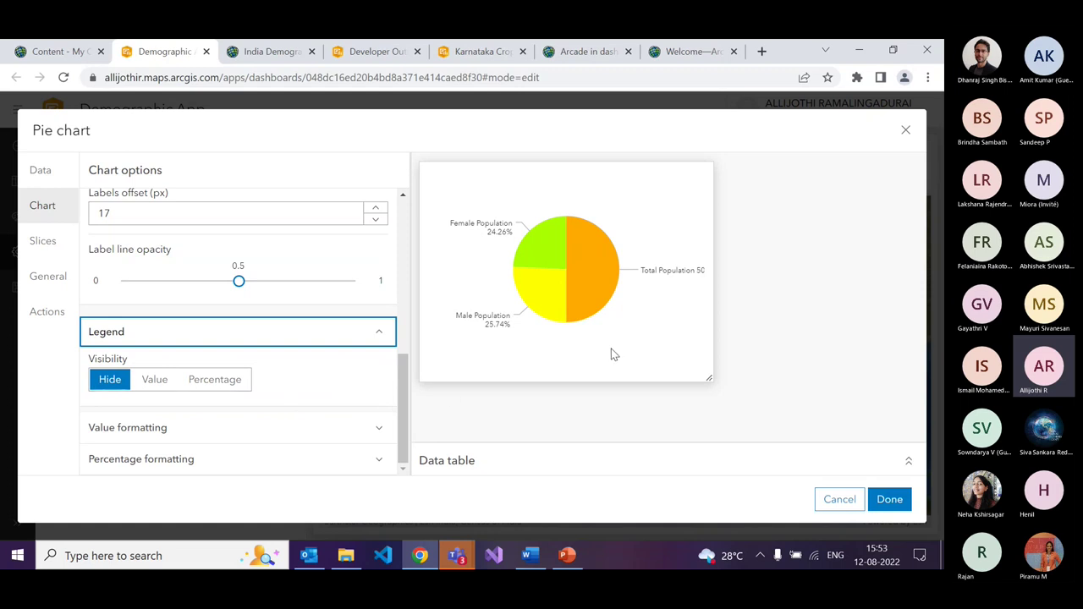
click(213, 382)
scroll(263, 412, down, 2)
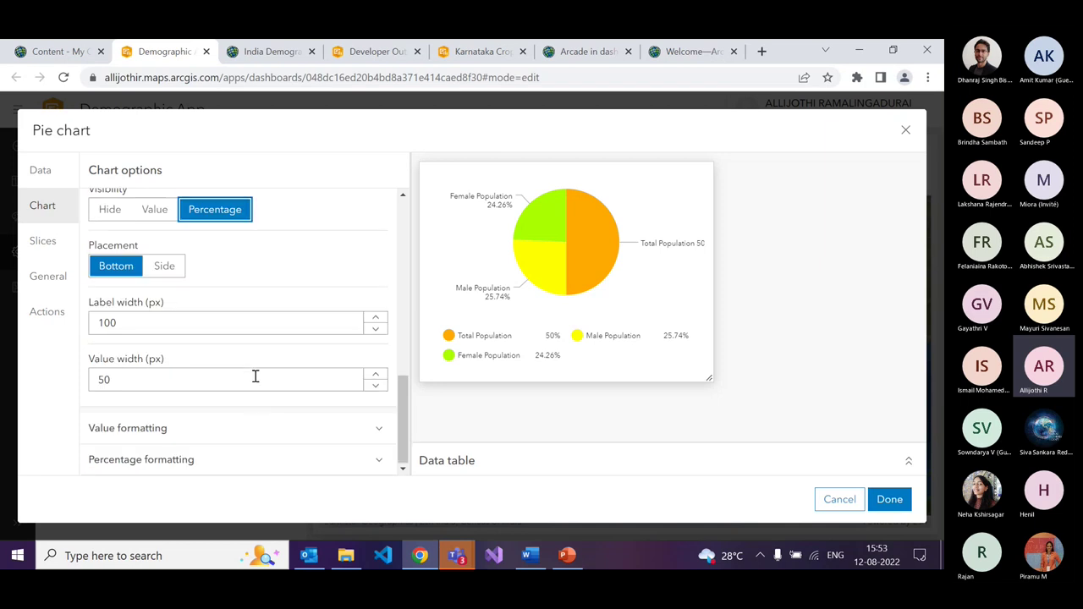
scroll(252, 370, up, 1)
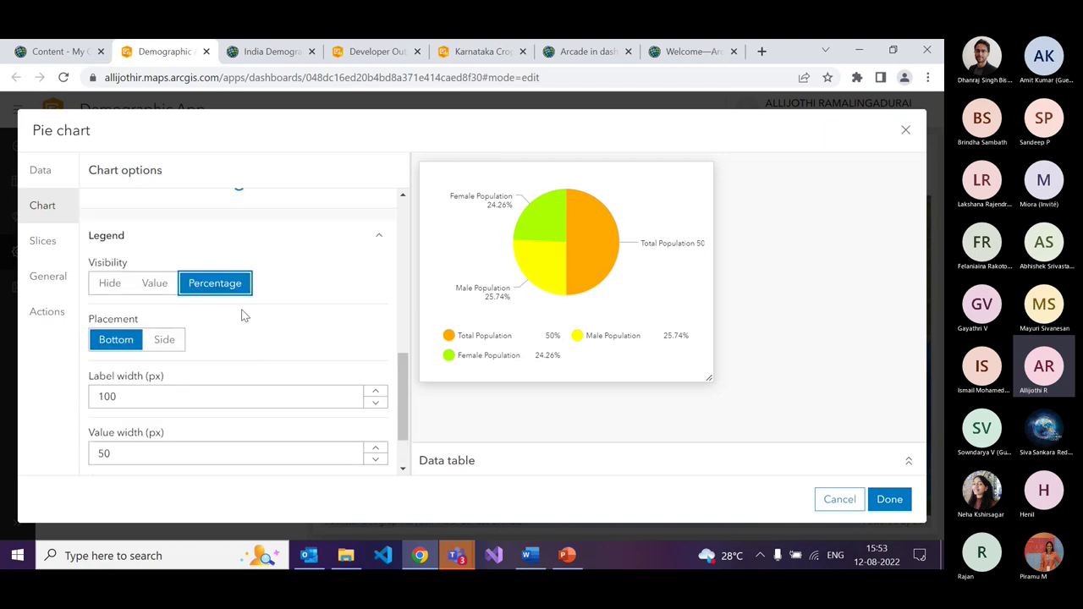
scroll(256, 329, down, 1)
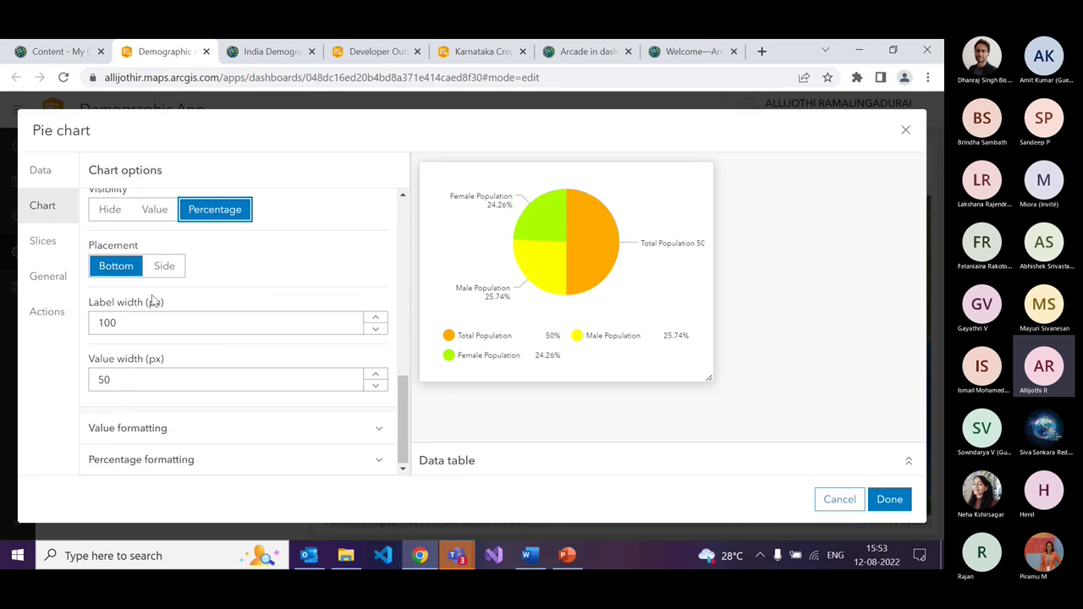
click(270, 430)
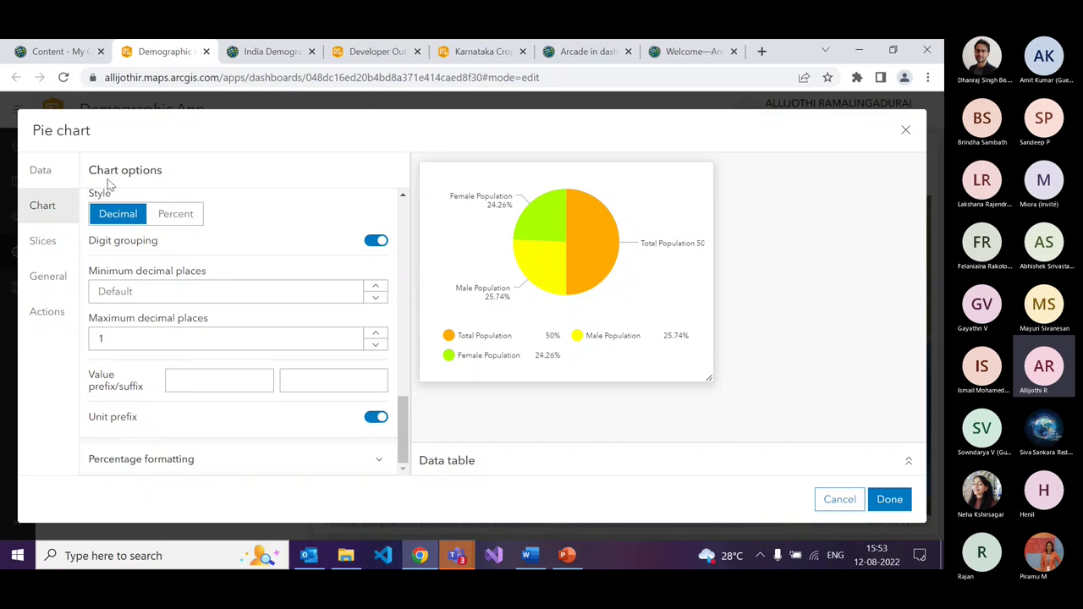
scroll(169, 313, up, 2)
scroll(159, 343, down, 2)
click(258, 460)
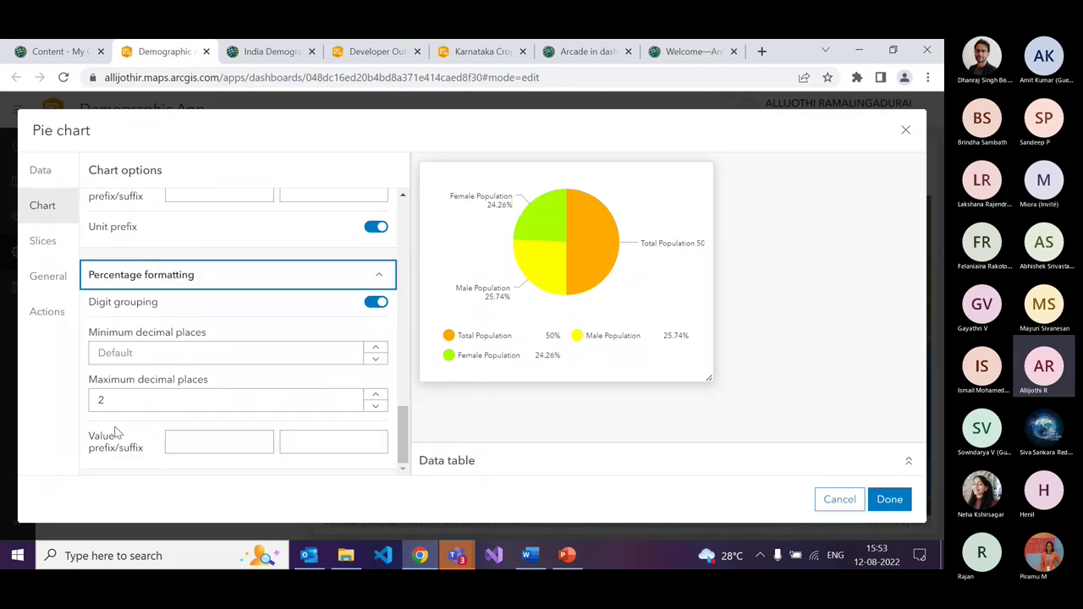
- Recolor the Total Population slice (tot_p) of the pie chart to a light periwinkle blue
click(40, 245)
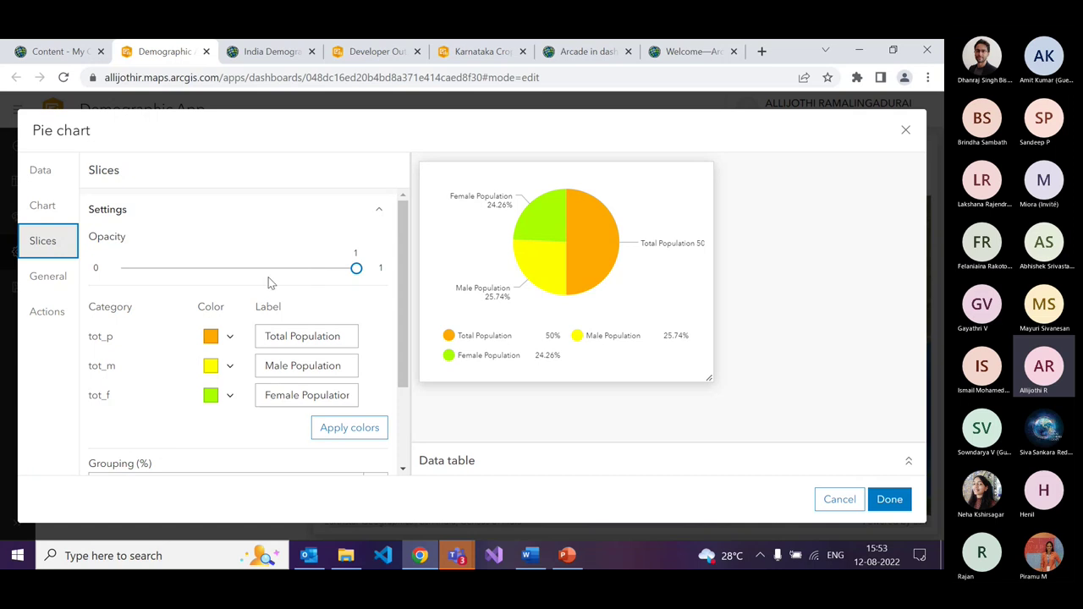
click(210, 336)
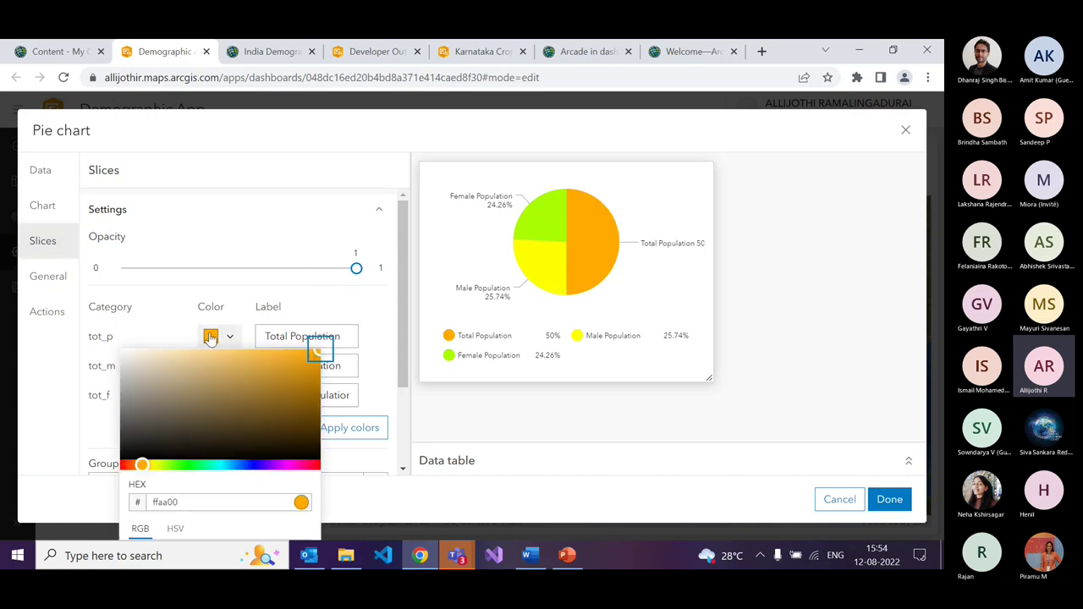
drag(305, 375, 190, 376)
click(249, 466)
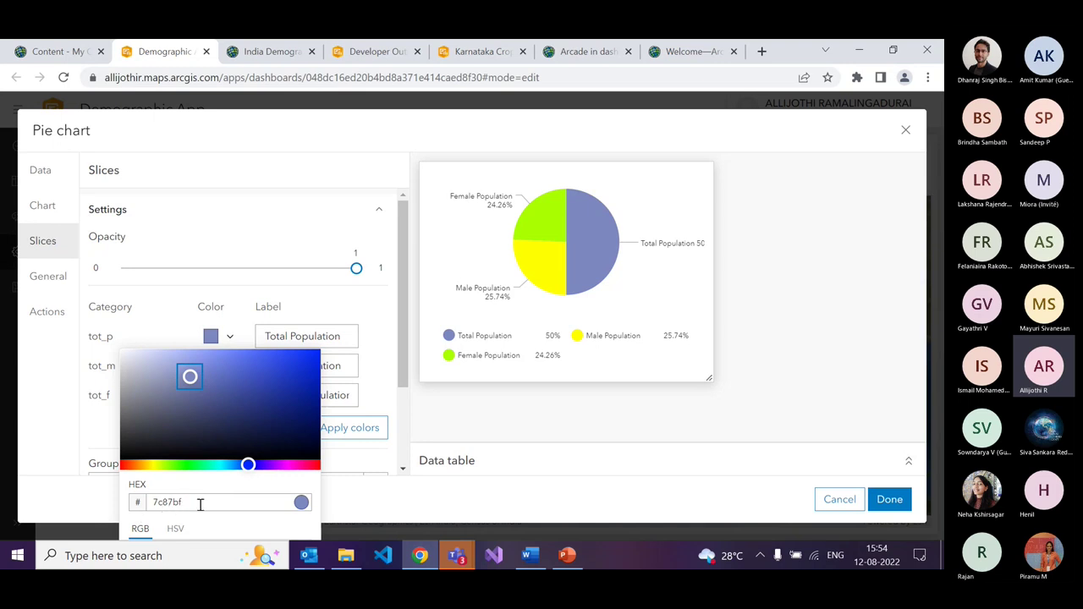
click(170, 413)
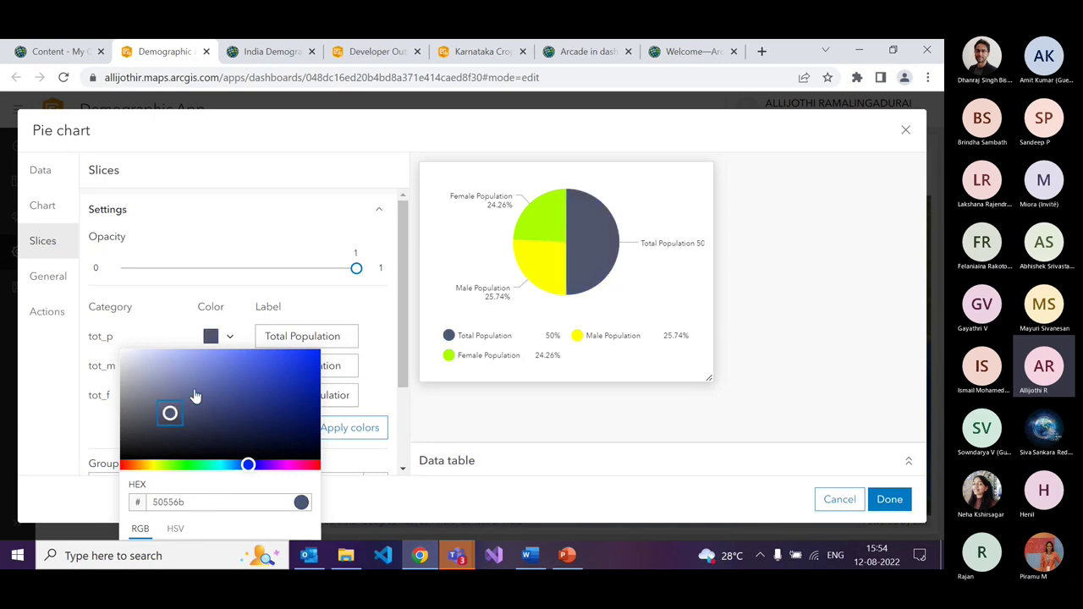
click(172, 391)
click(203, 394)
click(182, 365)
key(Escape)
- Recolor the Male Population slice (tot_m) of the pie chart to a teal green
click(210, 366)
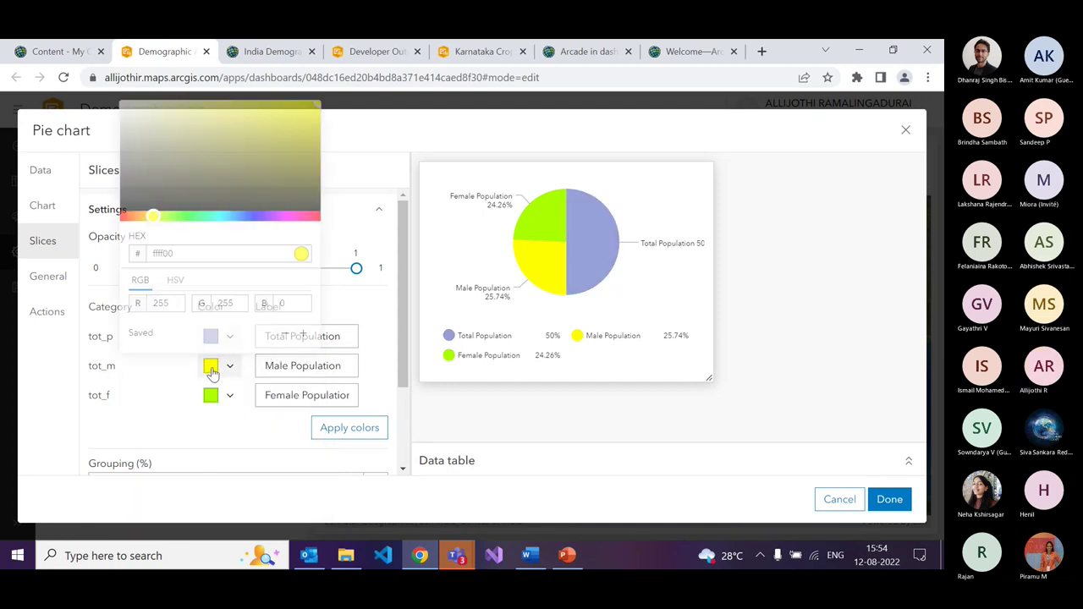
drag(220, 204, 192, 145)
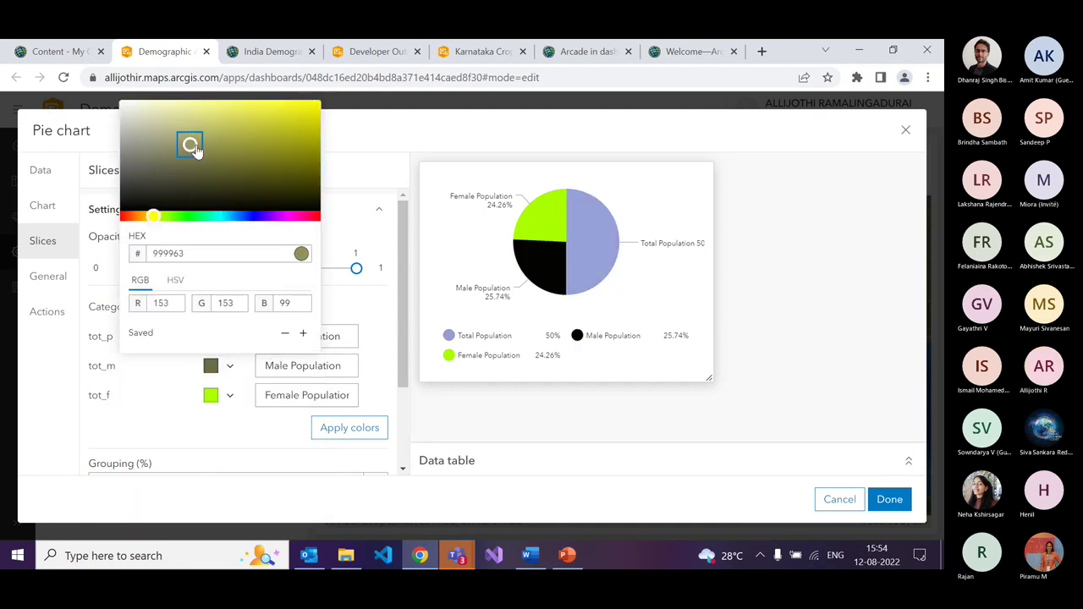
mouse_move(215, 218)
mouse_down()
mouse_move(126, 220)
mouse_move(272, 223)
mouse_move(200, 222)
mouse_move(212, 220)
mouse_up()
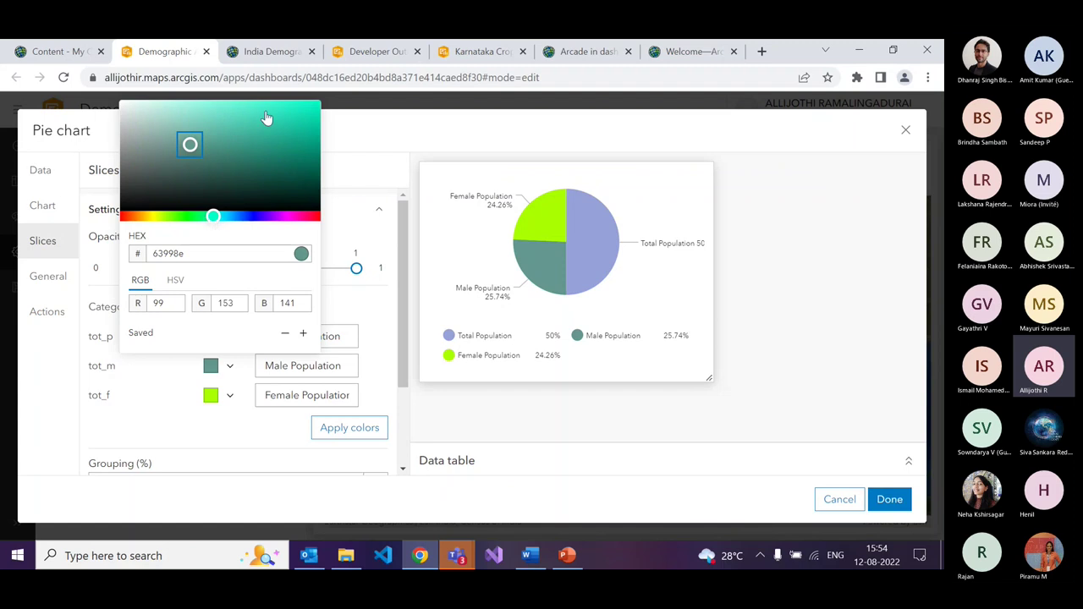
click(242, 129)
click(356, 300)
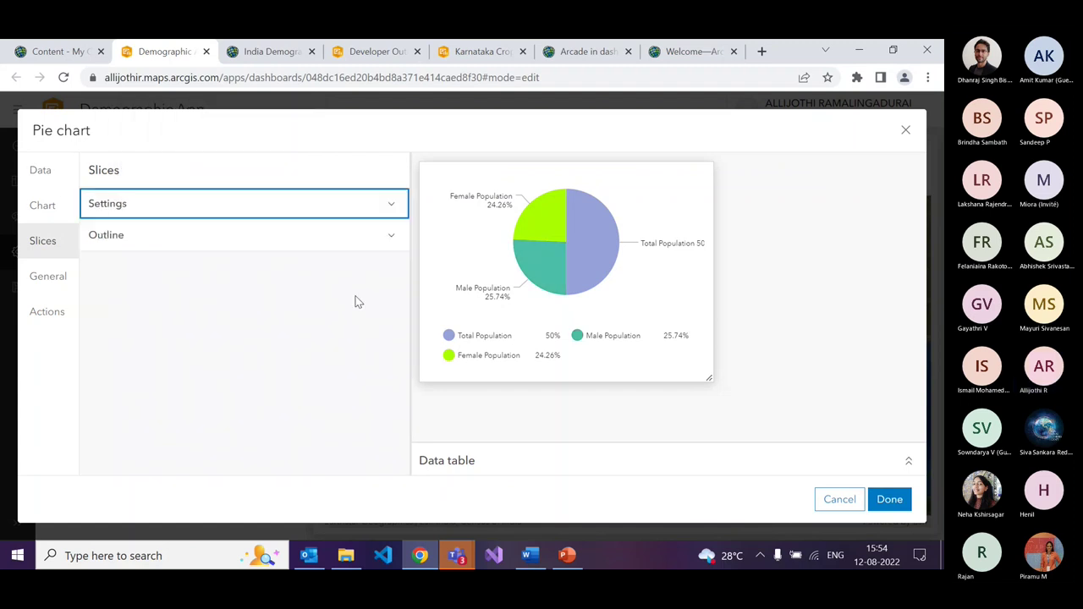
click(176, 210)
scroll(237, 296, down, 2)
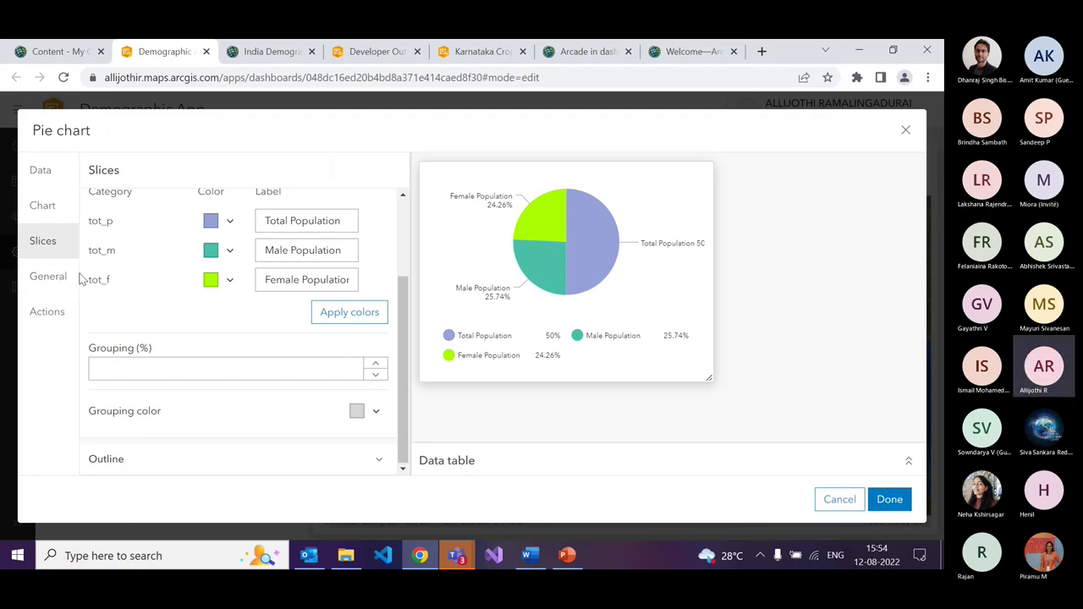
click(215, 460)
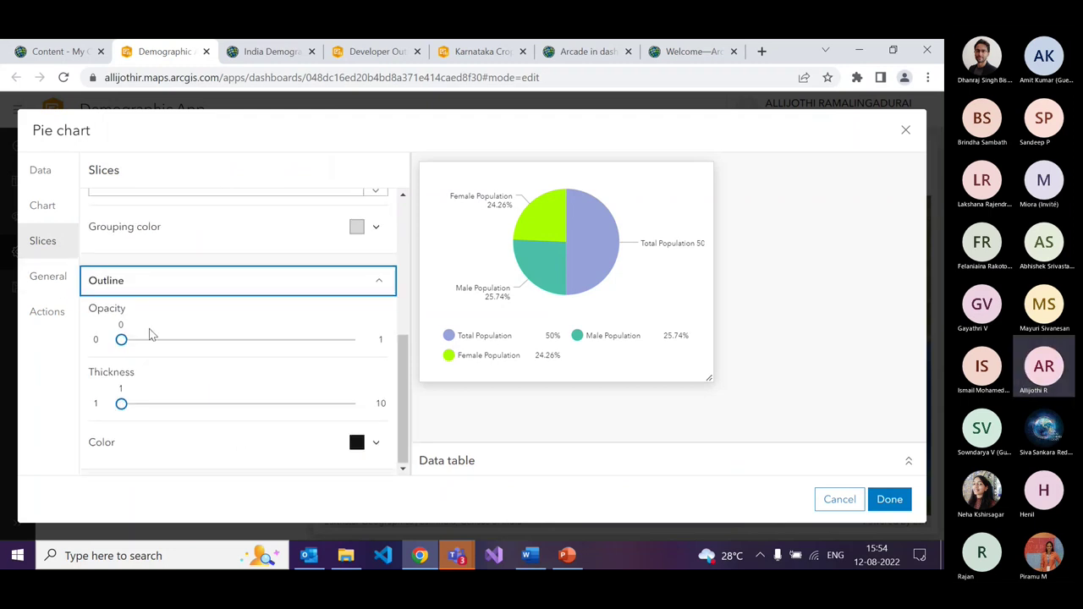
mouse_move(127, 405)
mouse_down()
mouse_move(186, 404)
mouse_move(118, 403)
mouse_up()
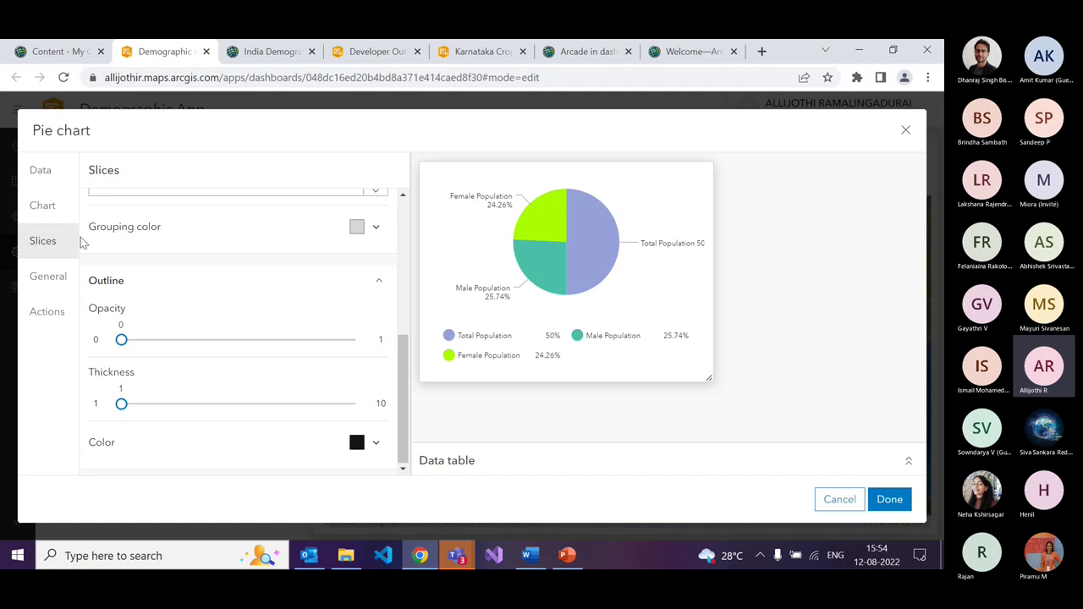
- Name the pie chart element Population chart and finish its configuration
click(47, 276)
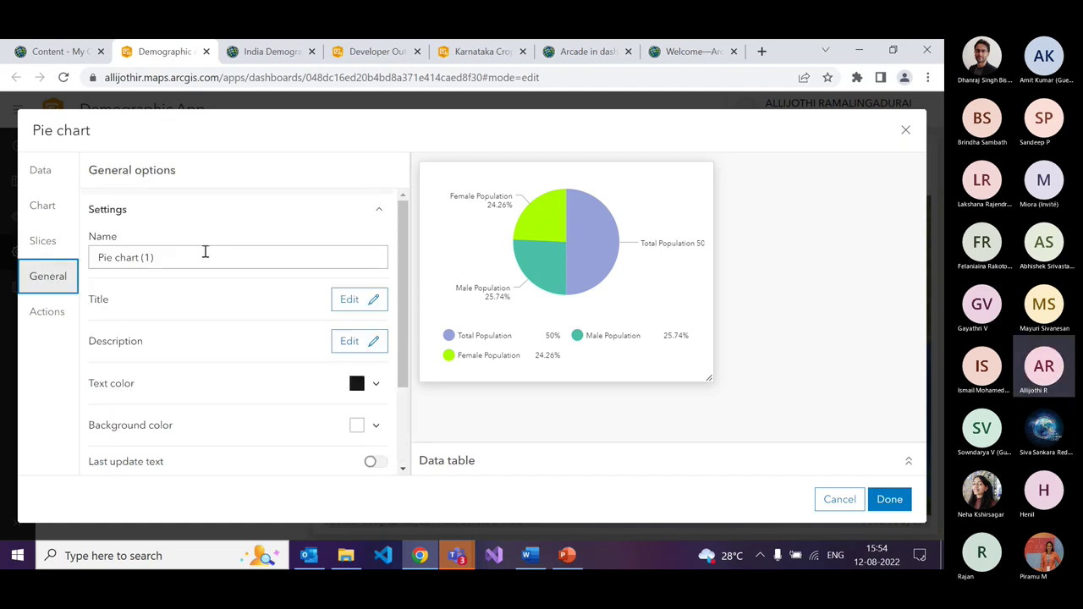
click(169, 259)
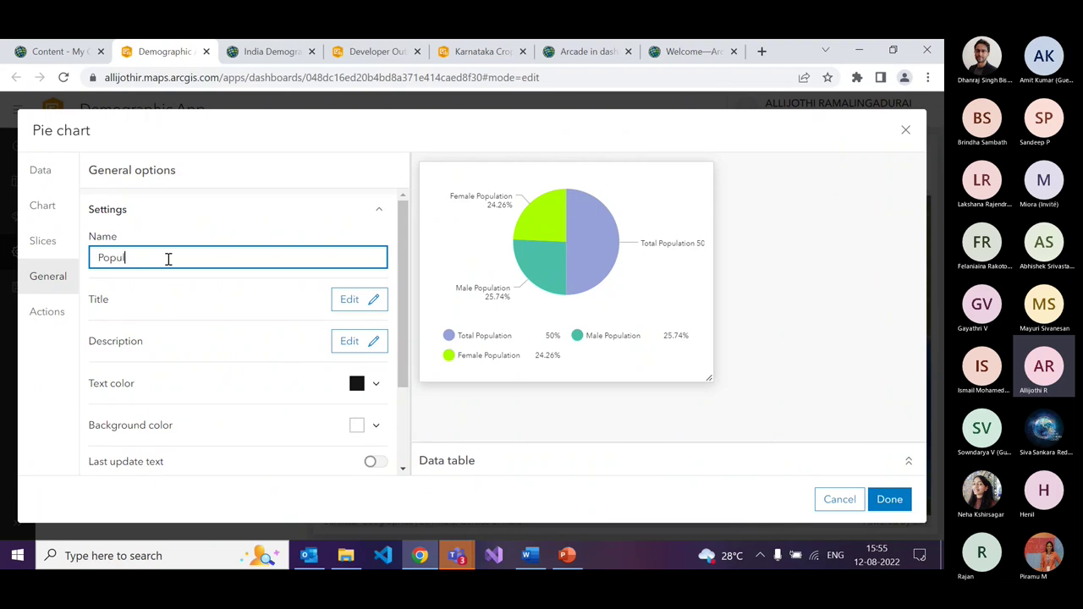
text(ation chart)
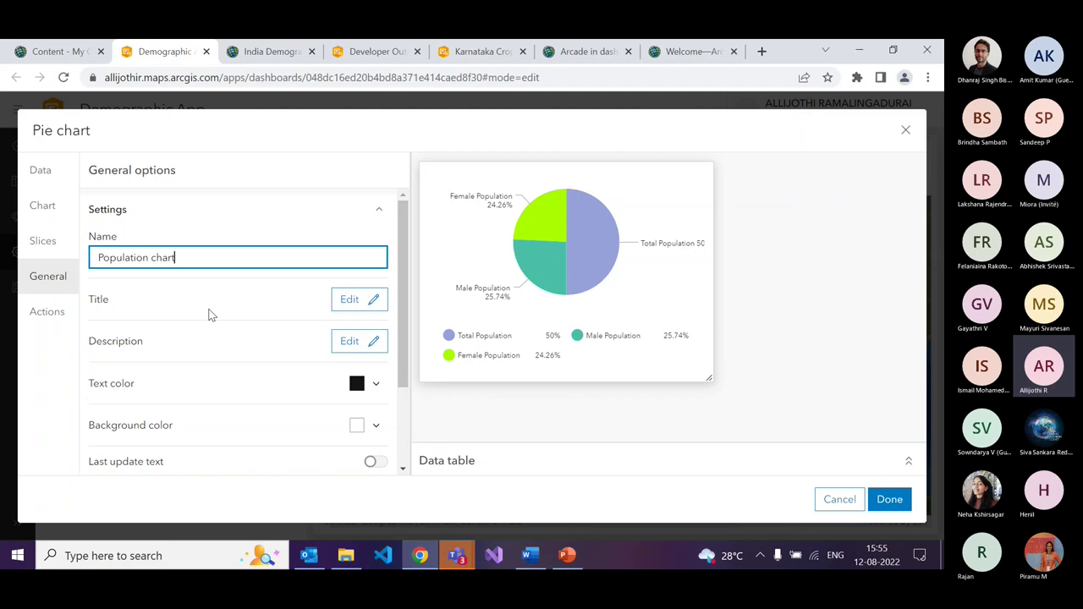
key(Tab)
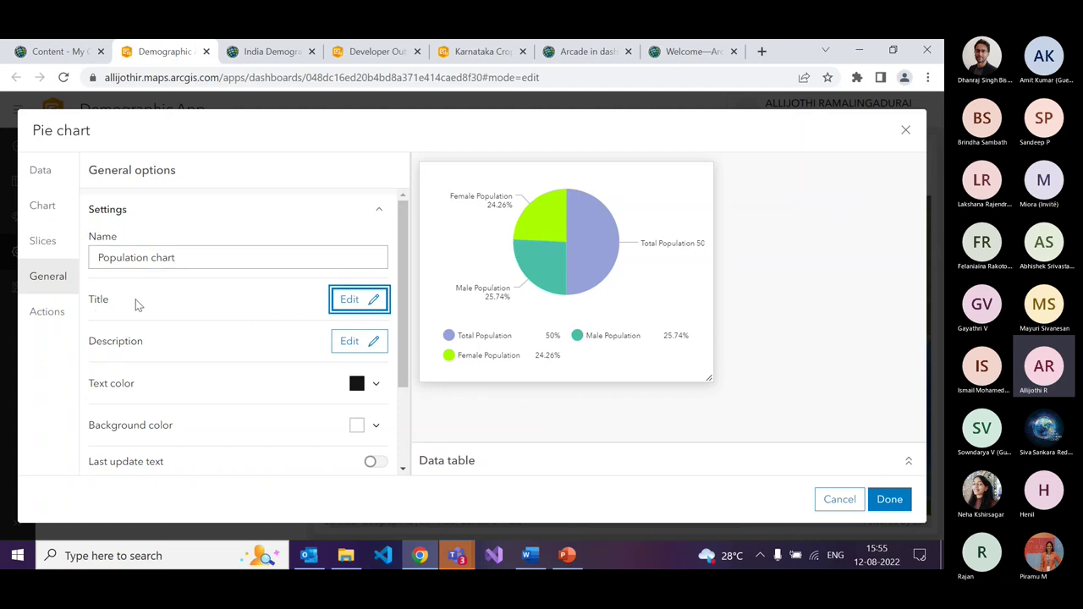
scroll(253, 367, down, 2)
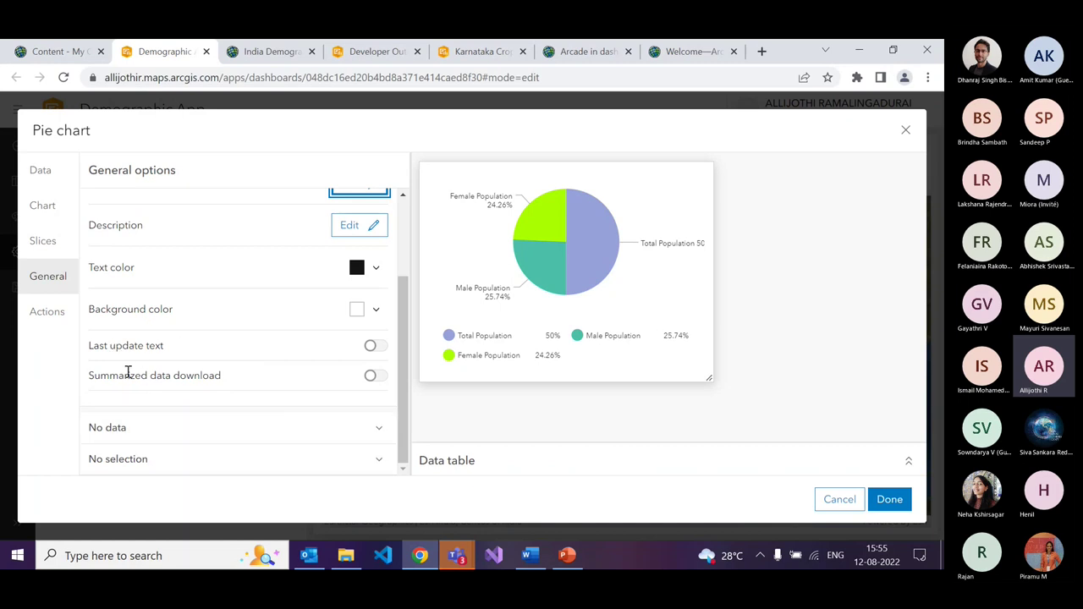
click(44, 320)
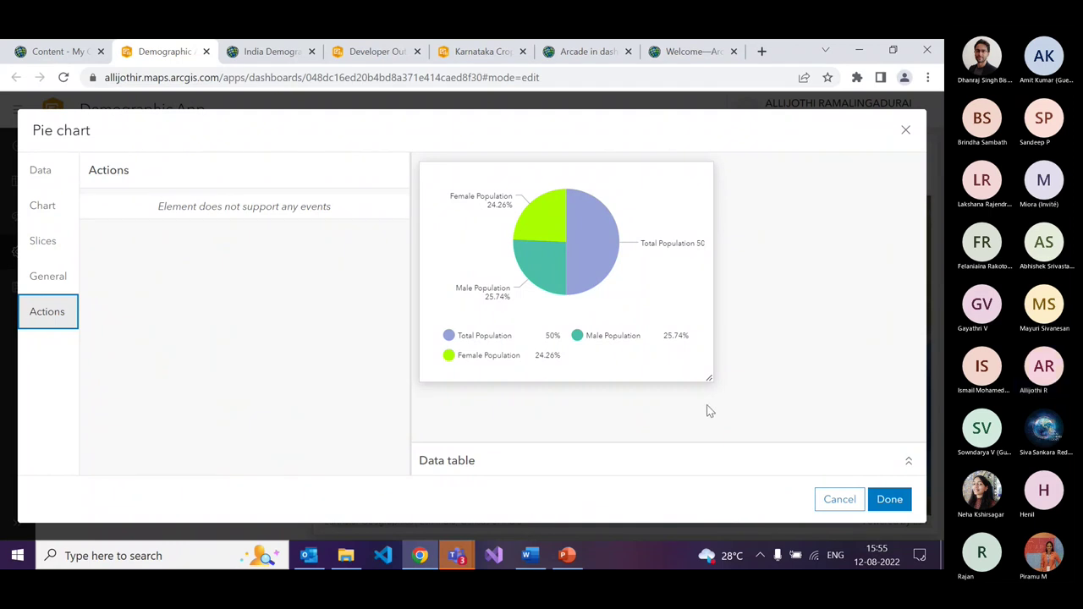
click(888, 499)
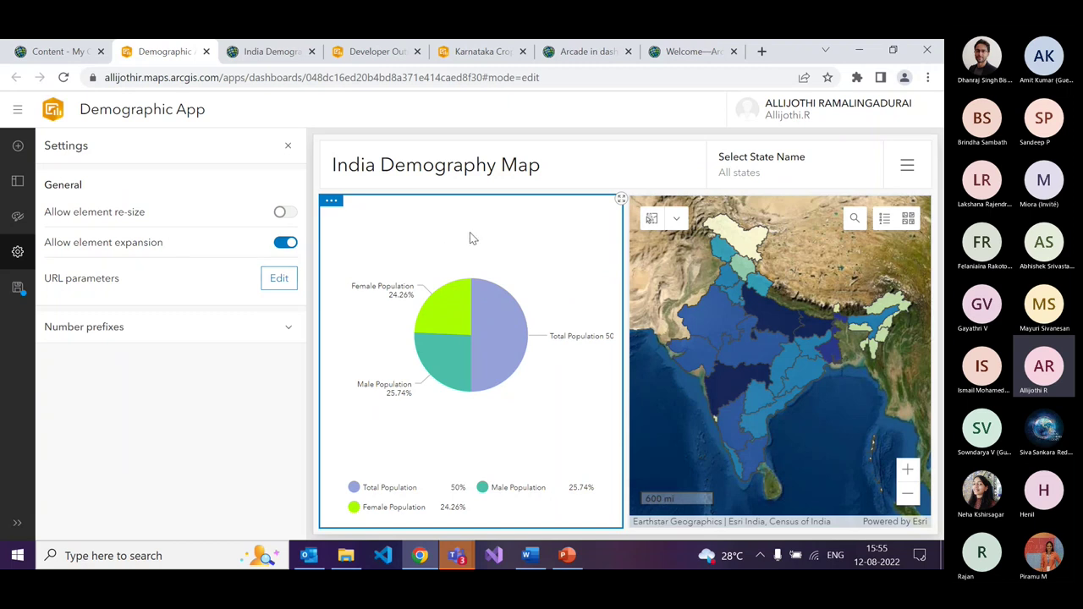
- Move the pie chart element from beside the map to the row beneath it
mouse_move(329, 211)
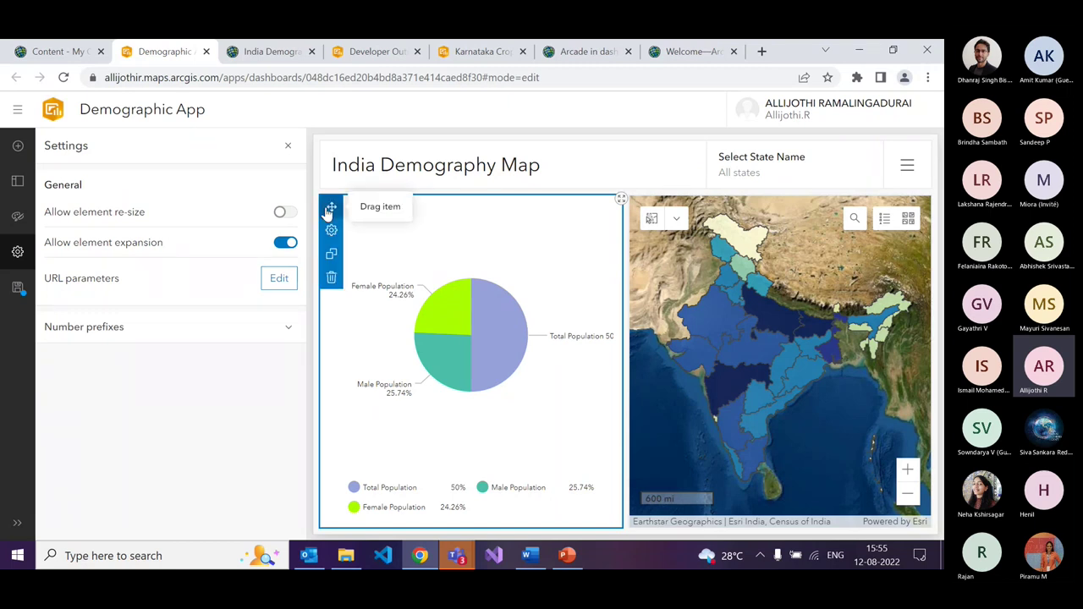
drag(329, 212, 775, 352)
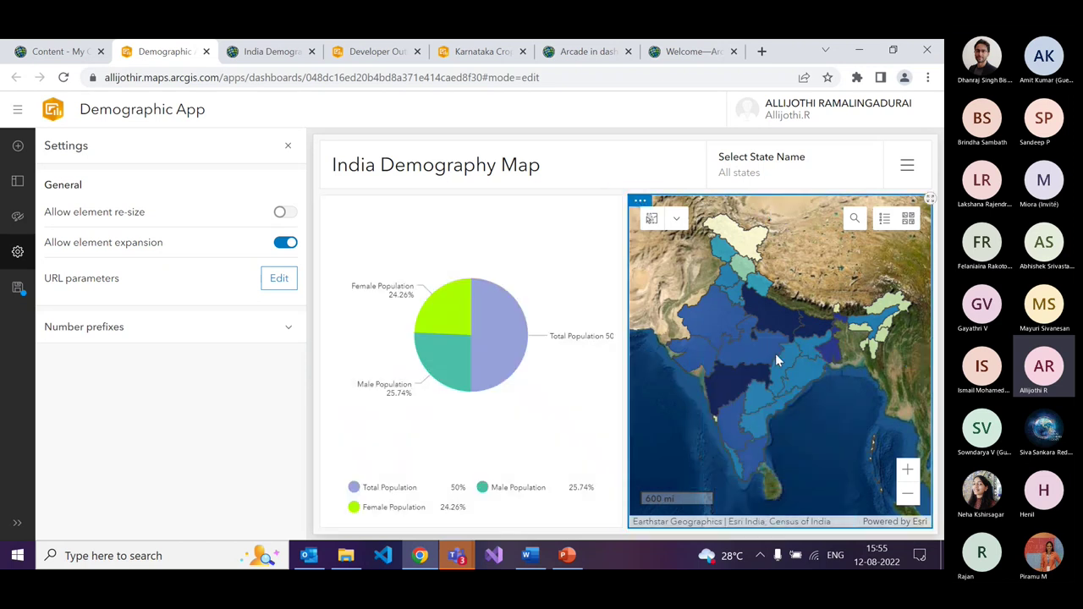
mouse_move(329, 207)
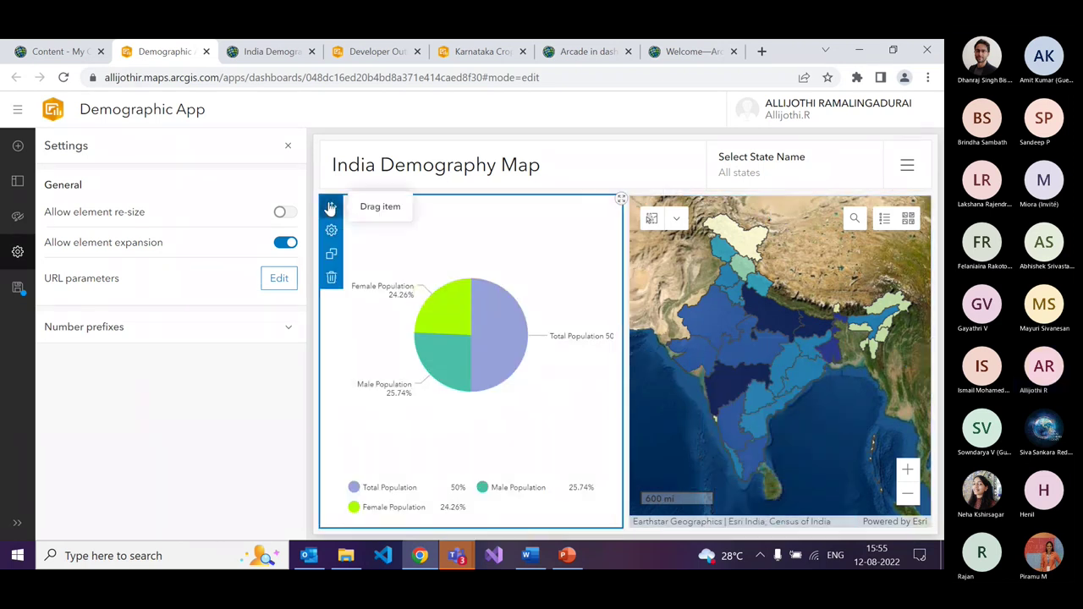
drag(330, 207, 778, 511)
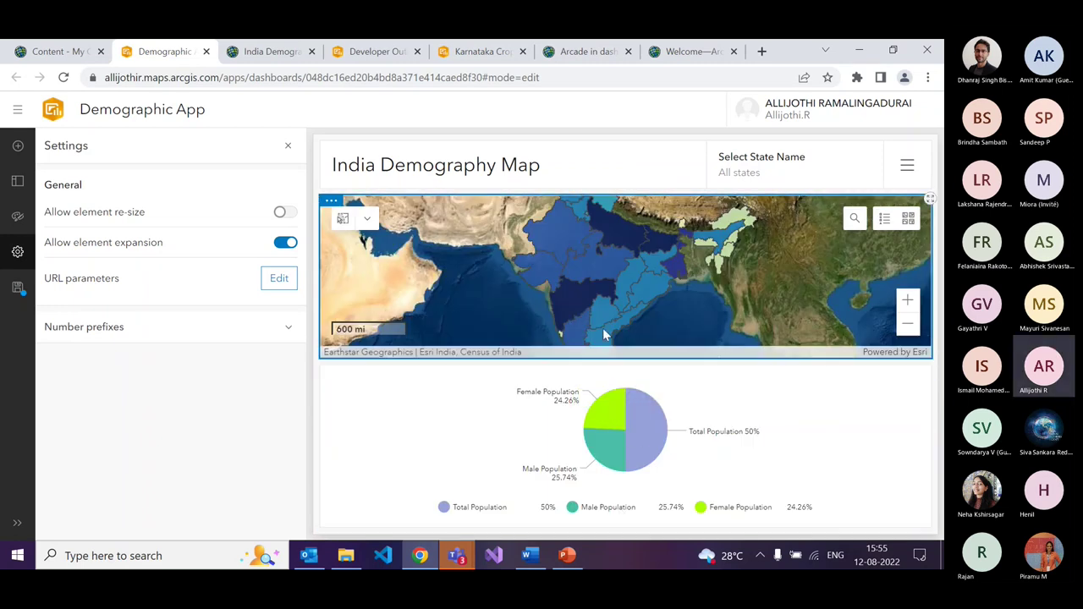
- Move the population pie chart from below the map to a column left of it and save the dashboard
mouse_move(331, 383)
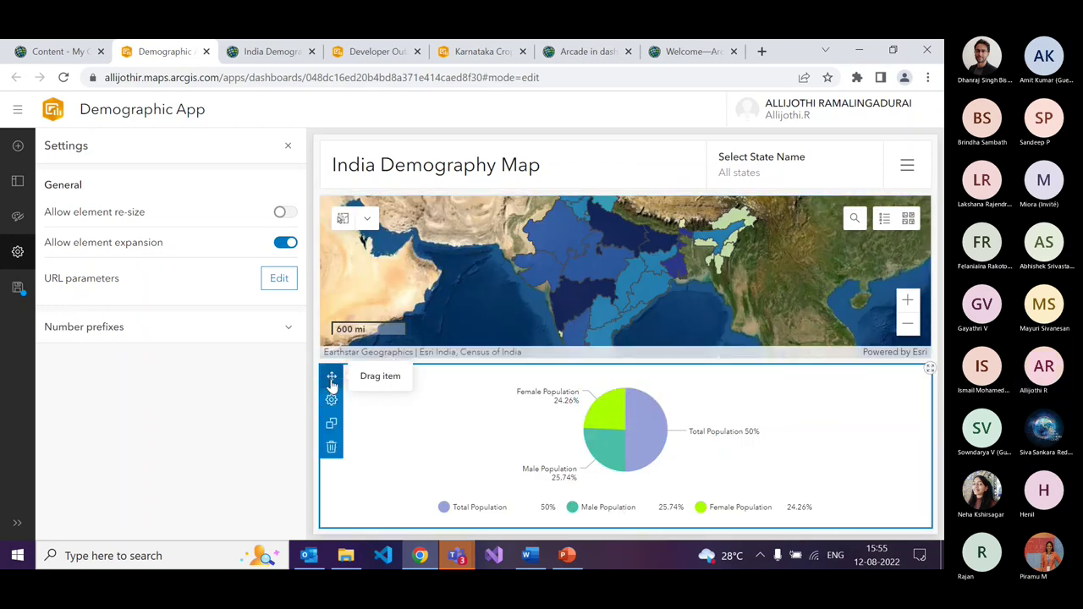
drag(331, 383, 380, 205)
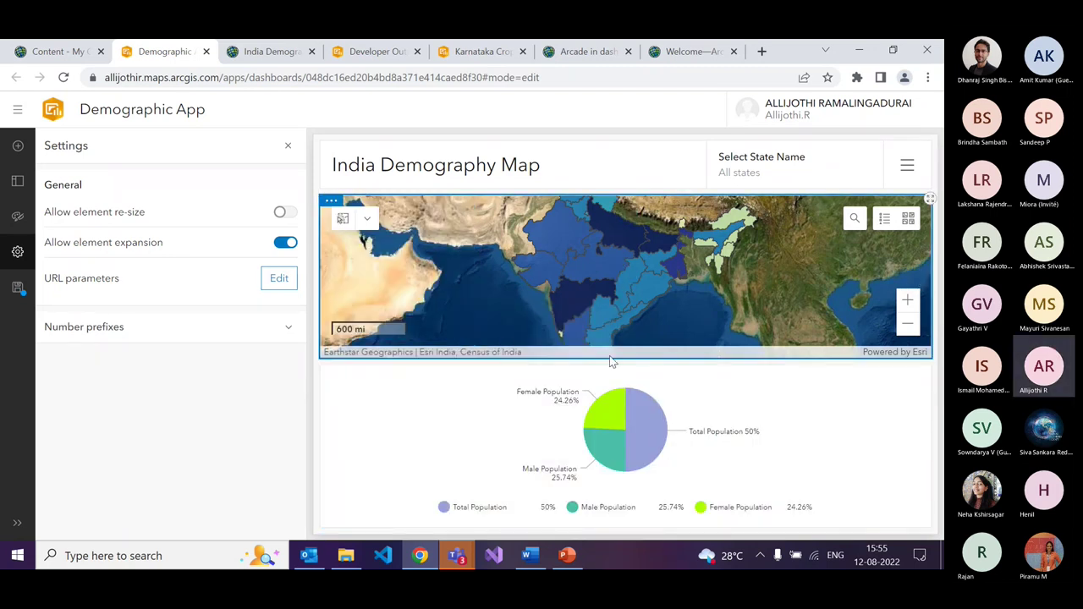
mouse_move(332, 382)
drag(332, 382, 363, 231)
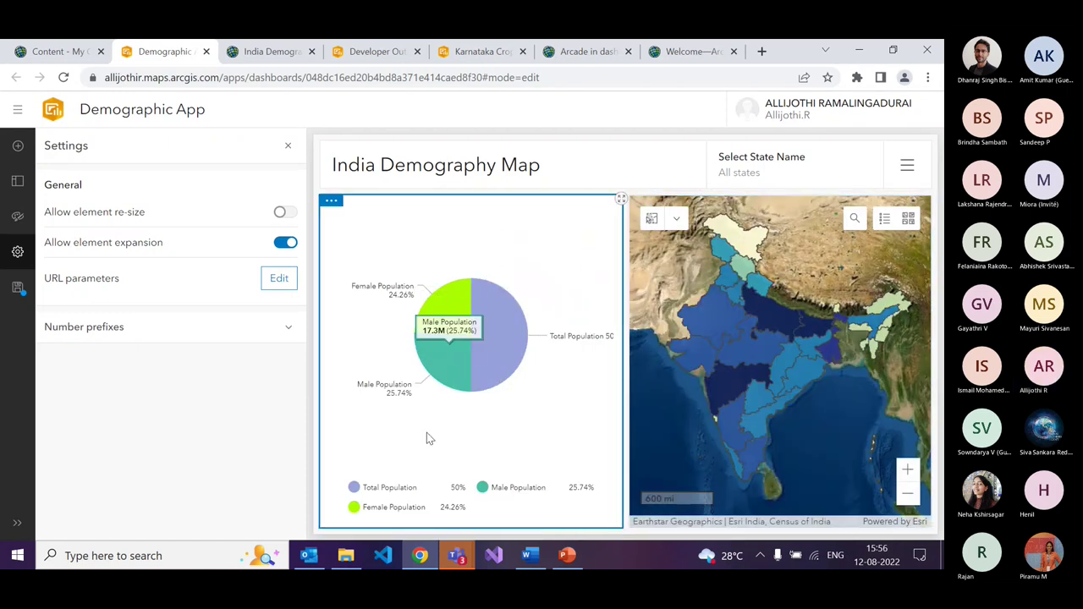
click(18, 289)
click(63, 269)
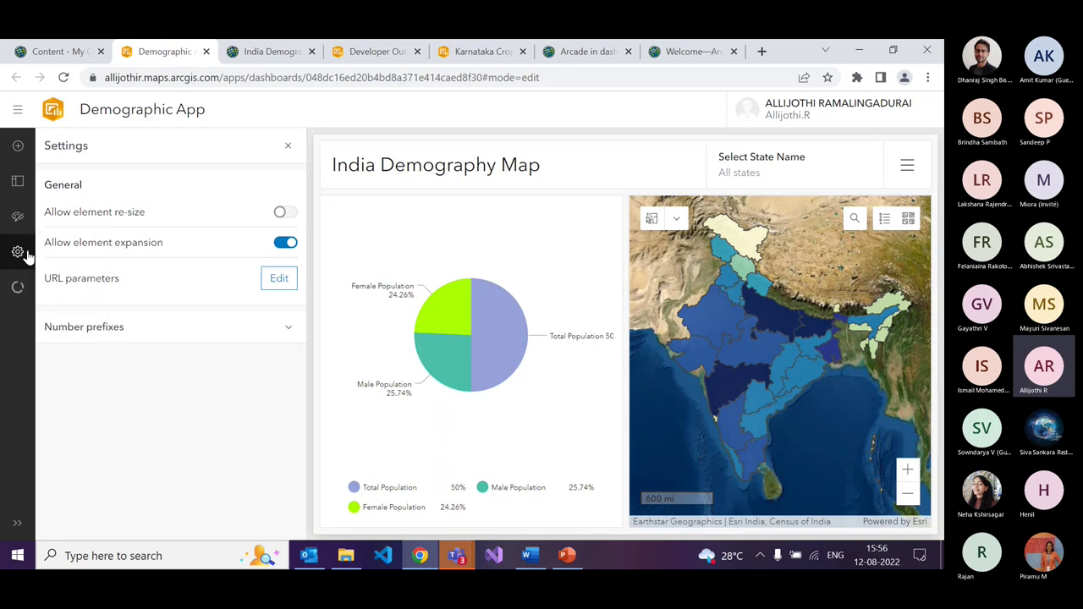
click(18, 145)
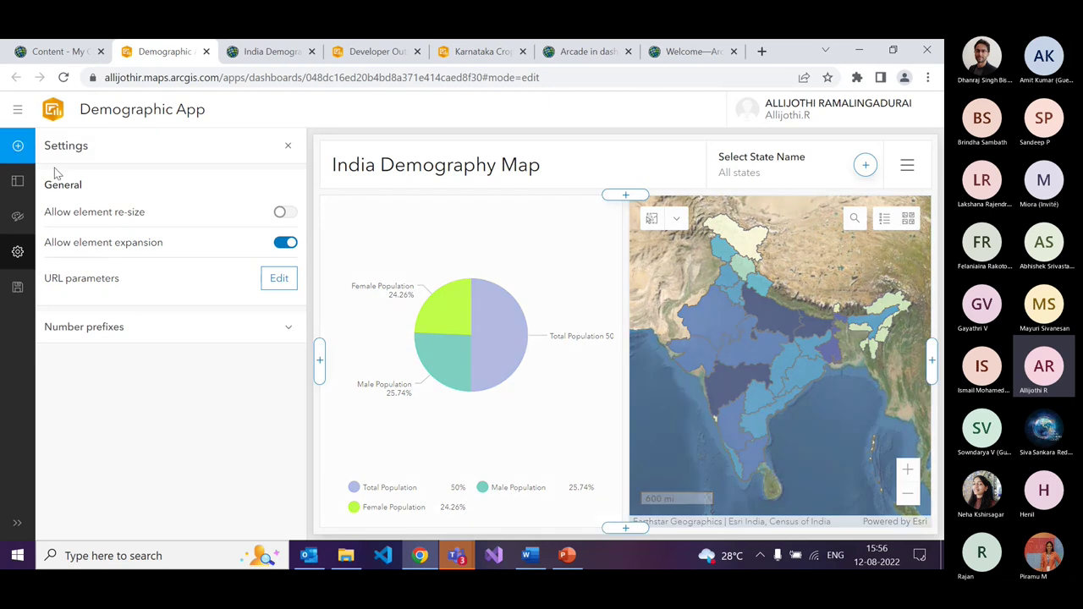
click(319, 360)
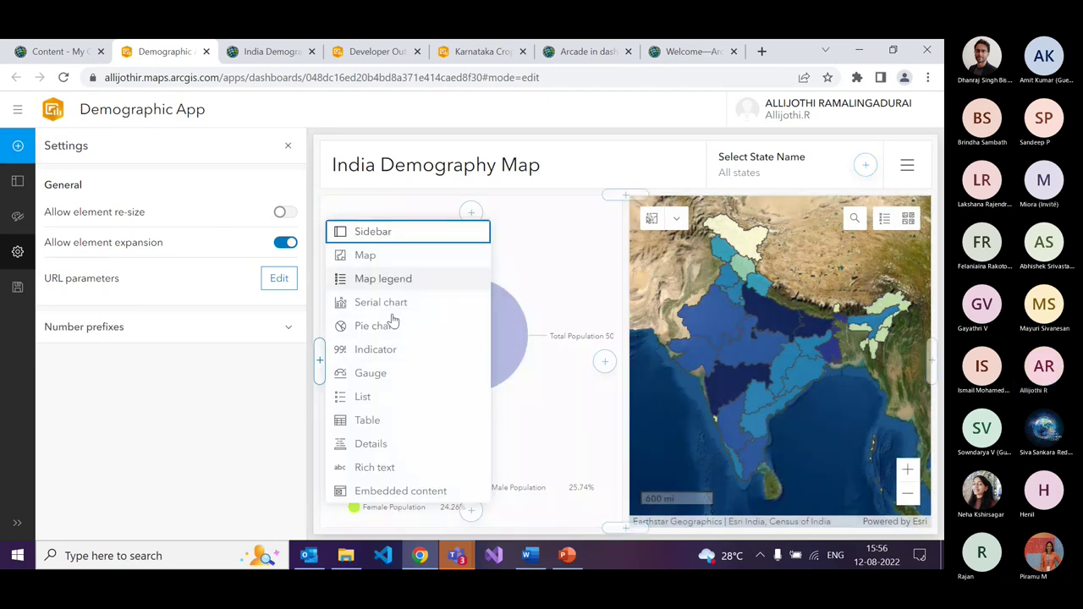
click(385, 397)
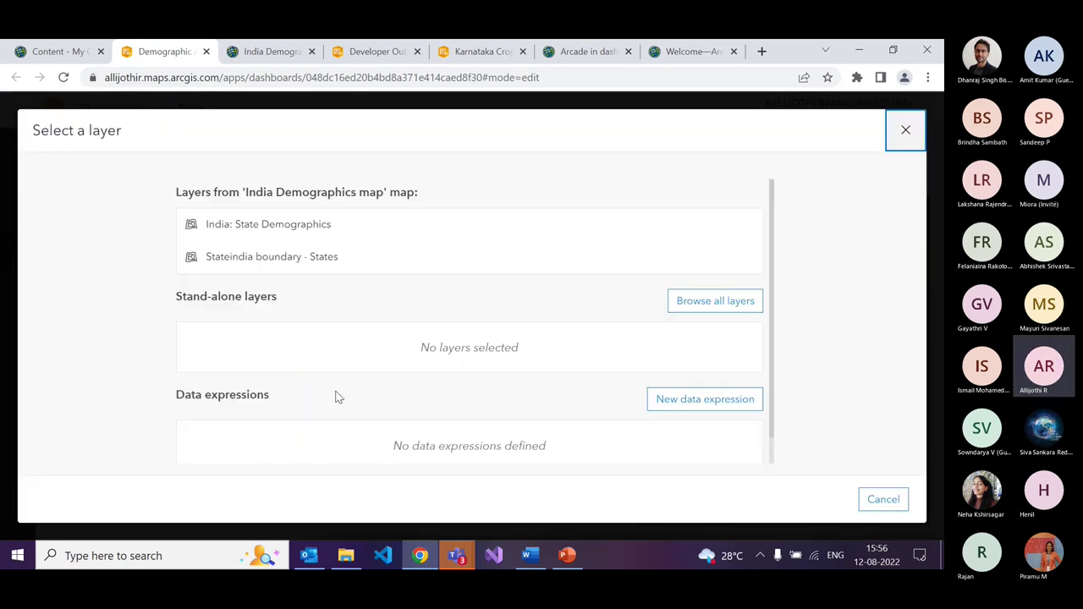
click(311, 223)
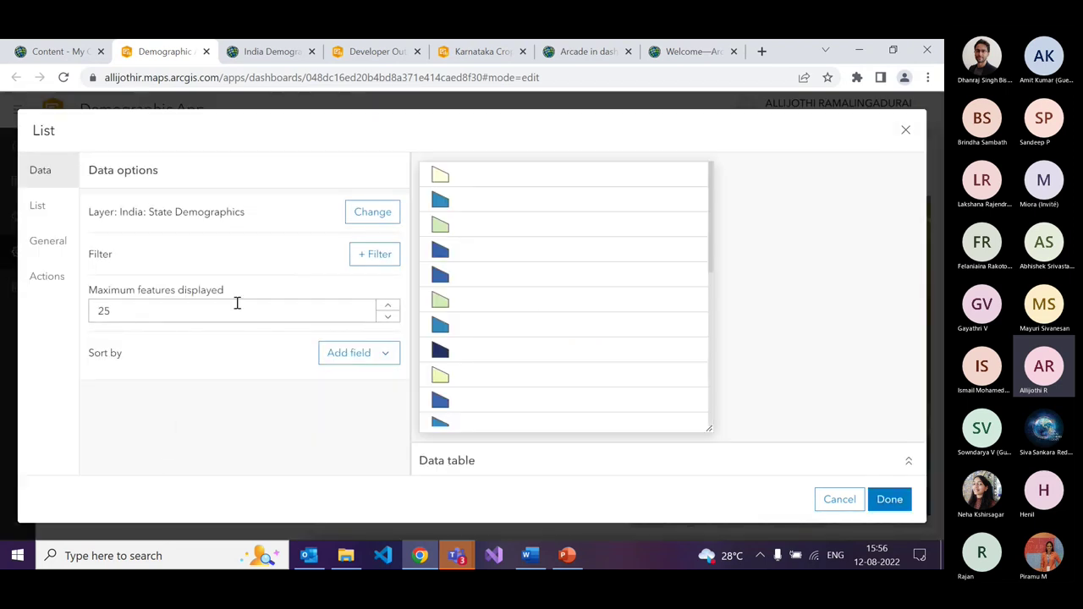
click(38, 206)
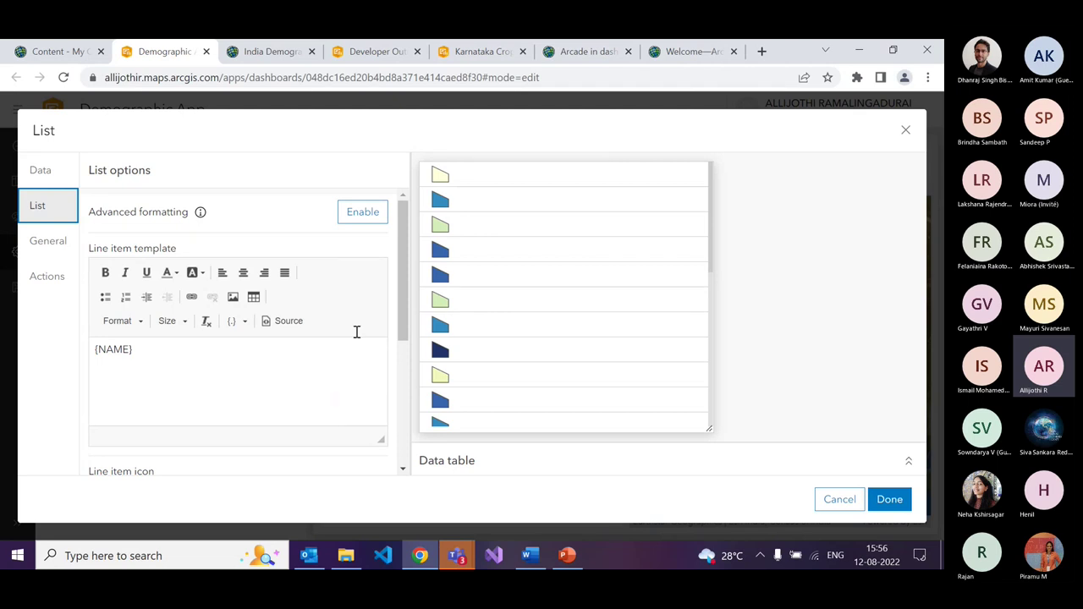
click(362, 212)
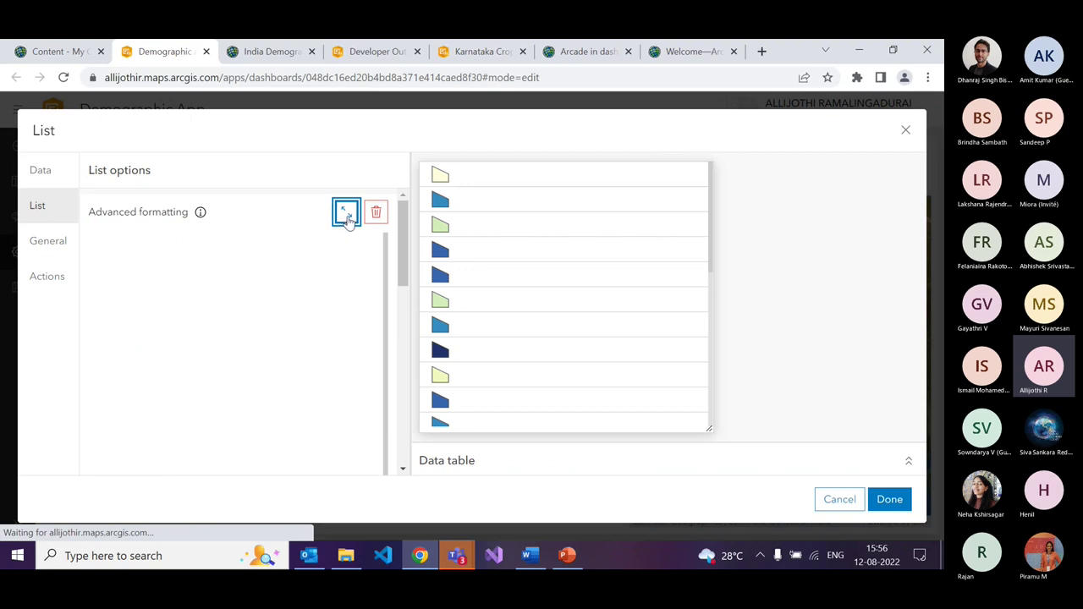
click(346, 211)
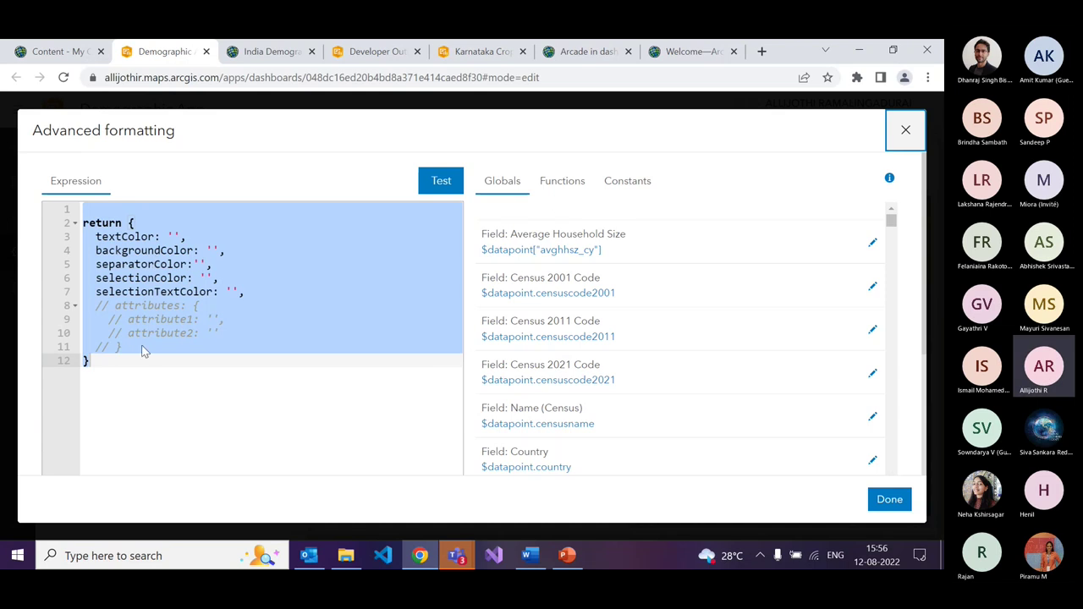
click(119, 385)
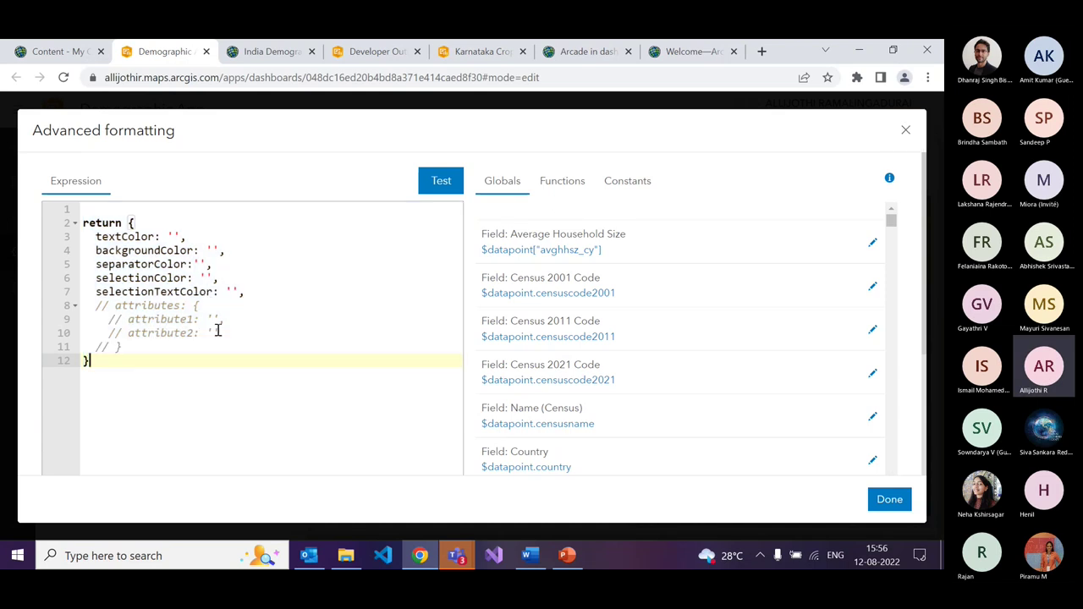
click(905, 131)
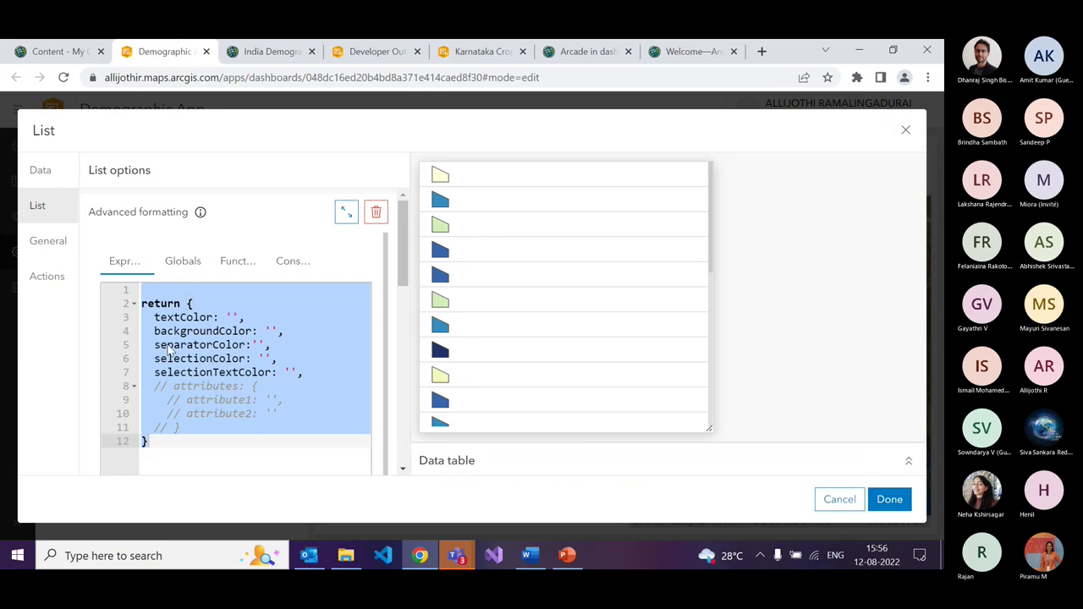
click(857, 507)
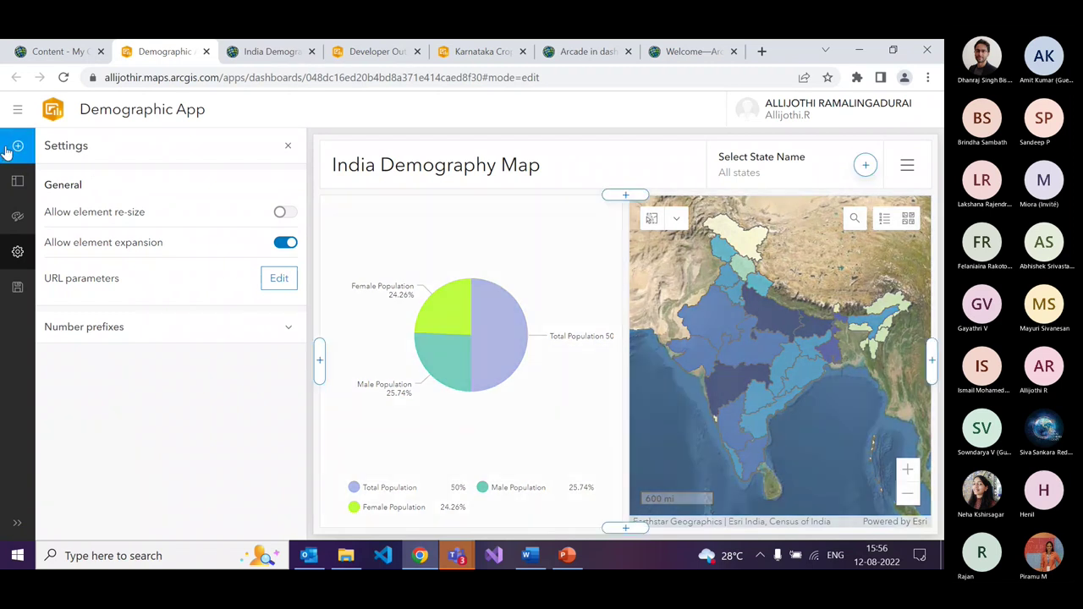
- Add a pie chart element based on the India: State Demographics layer, with its categories taken from fields
click(321, 363)
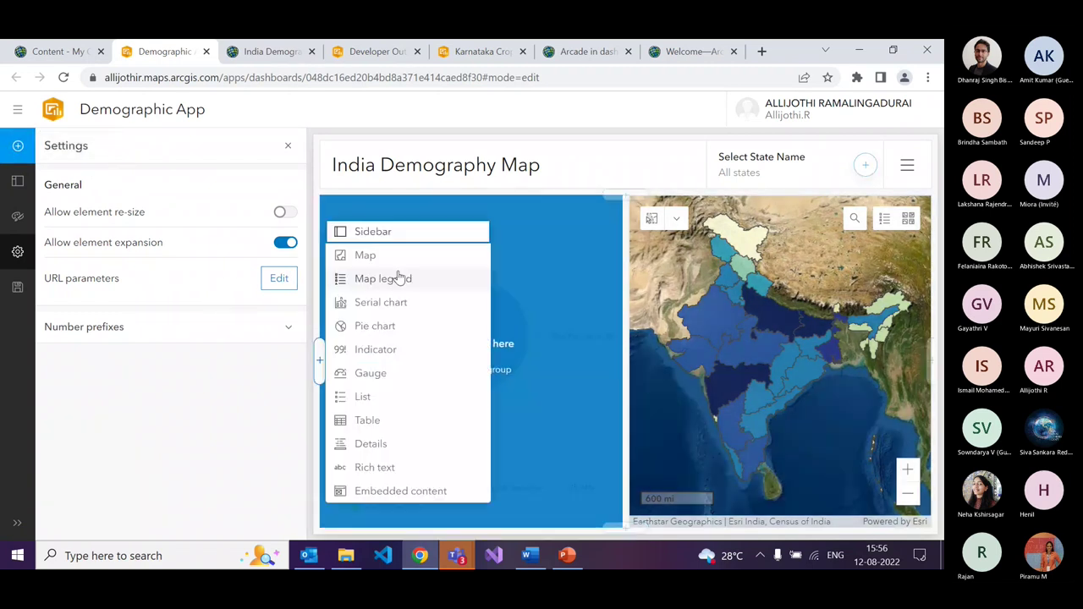
click(392, 326)
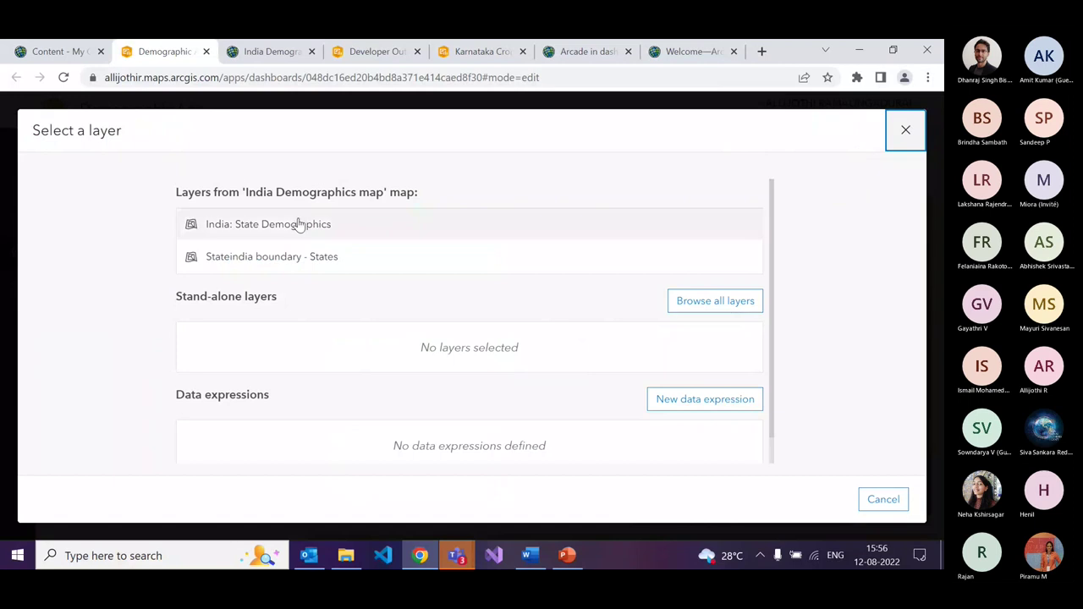
click(297, 223)
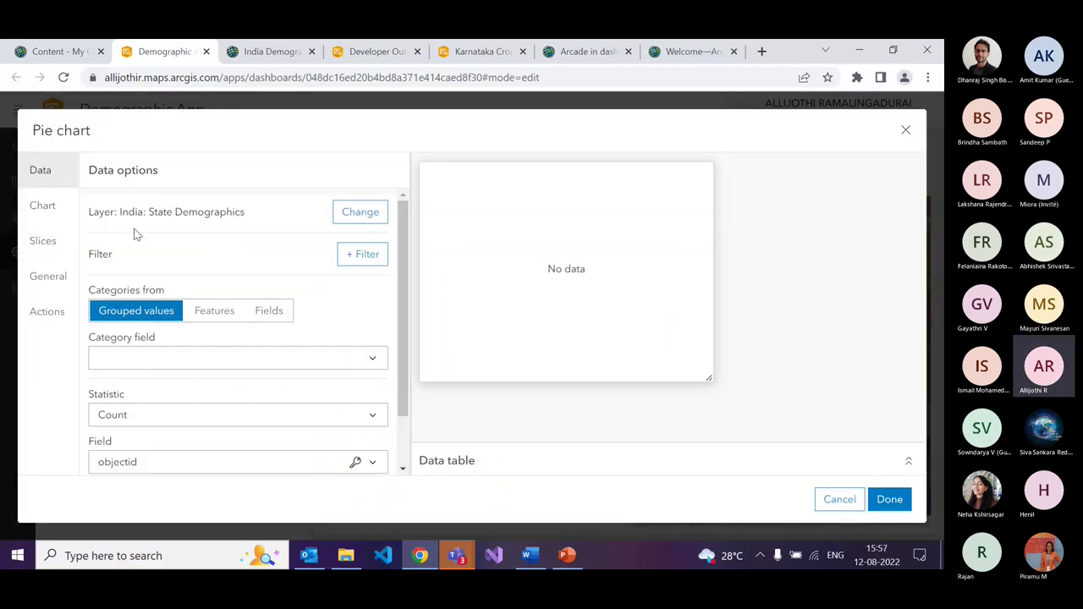
click(279, 314)
- Add Total Literates as the first category field of the new pie chart
click(392, 344)
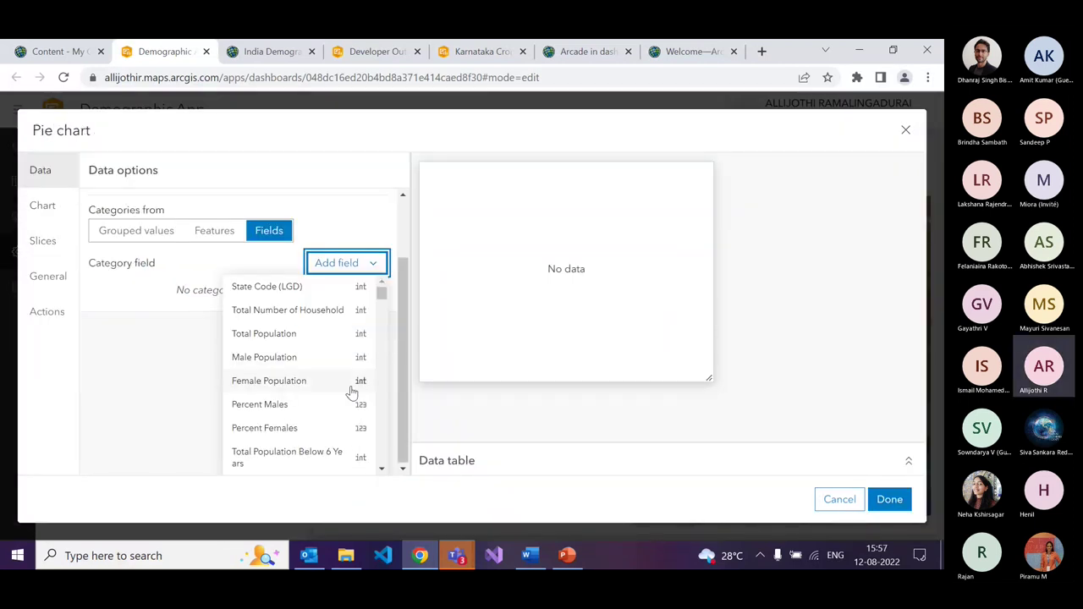
scroll(285, 416, down, 5)
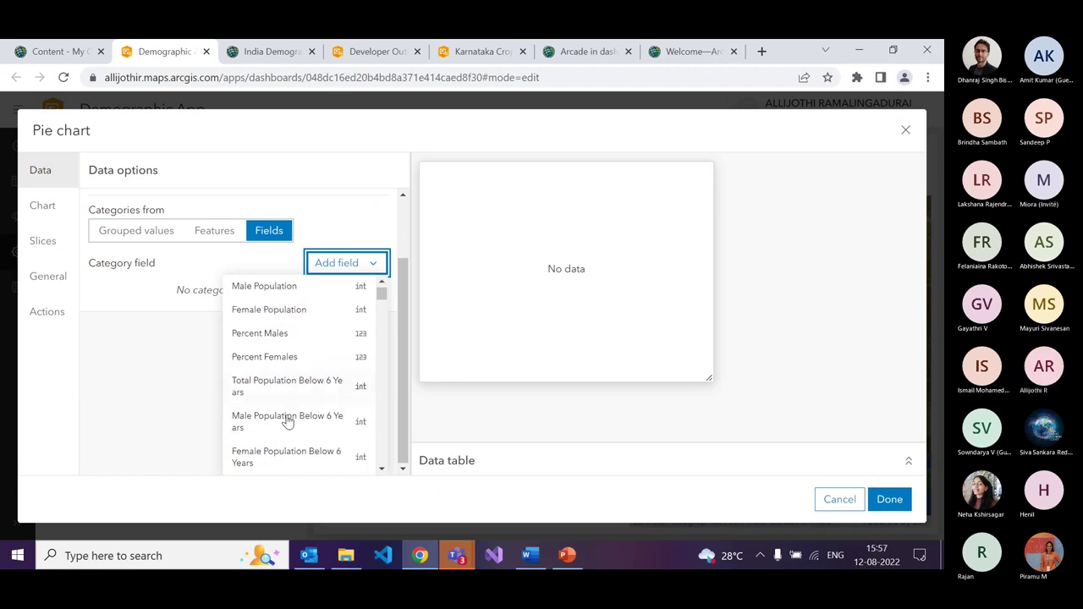
scroll(288, 419, up, 5)
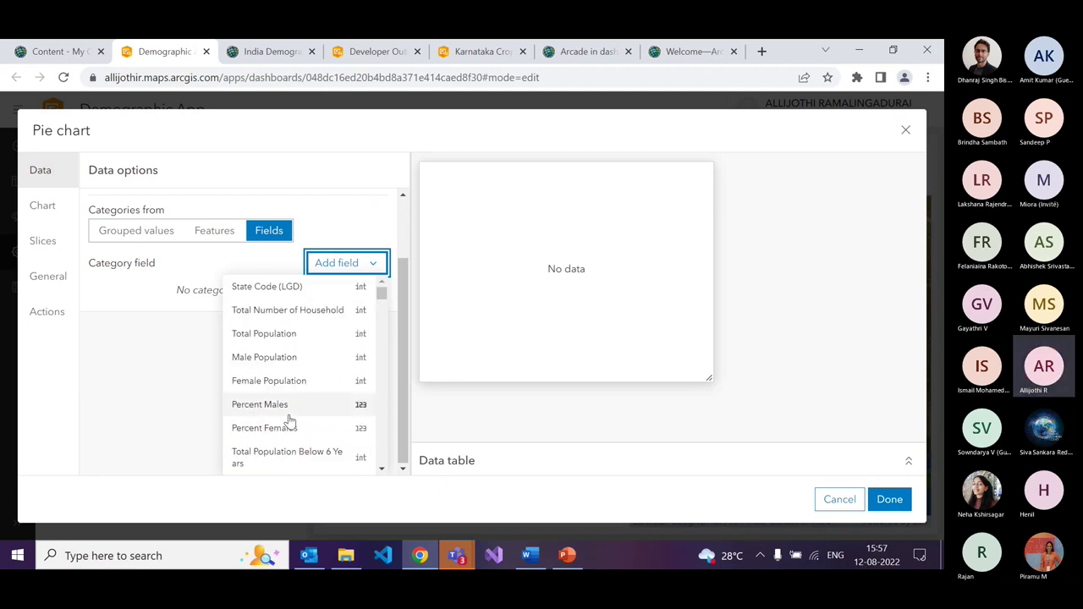
scroll(288, 418, down, 6)
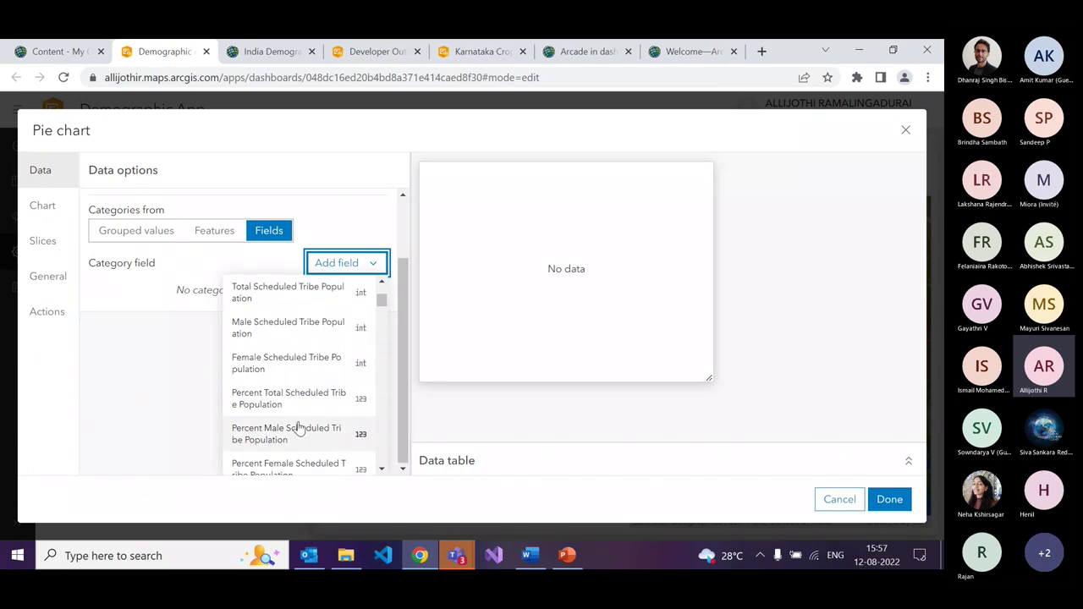
scroll(288, 427, up, 1)
click(276, 355)
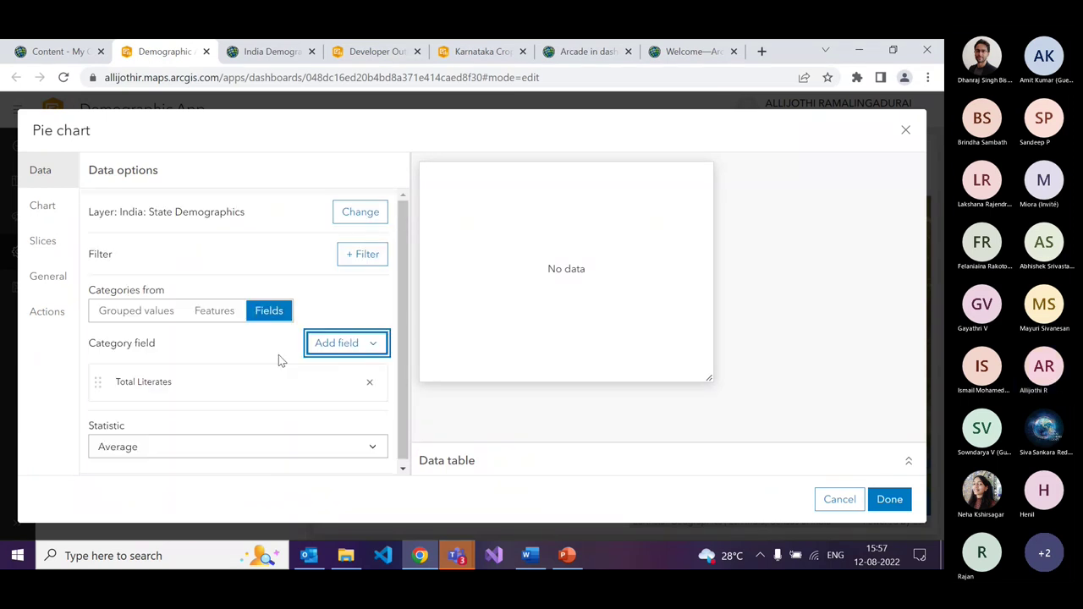
- Add Male Literates as a category field of the literacy pie chart
click(358, 349)
scroll(324, 414, down, 4)
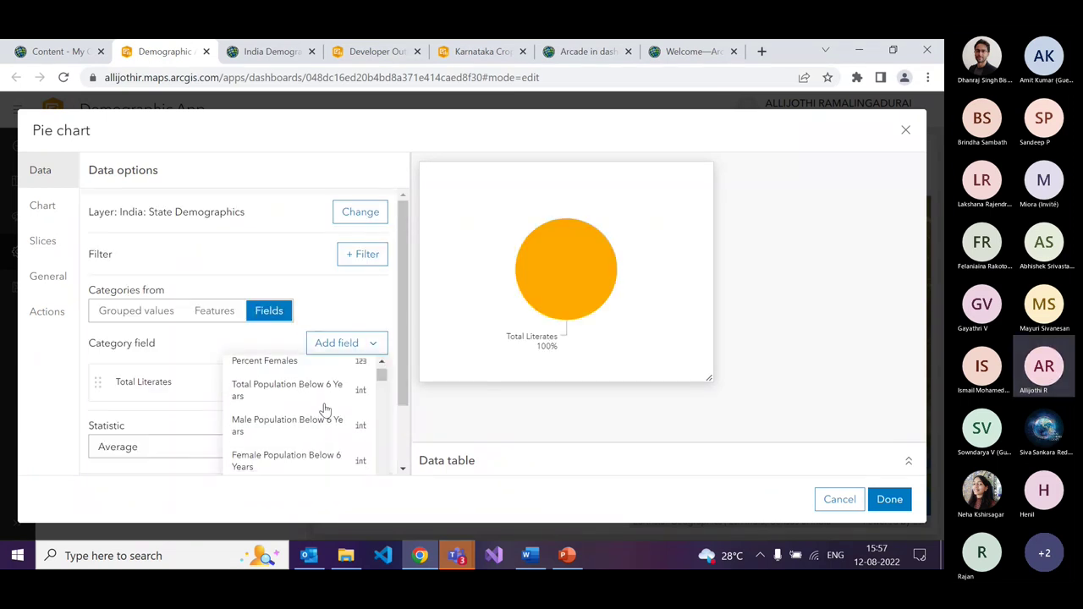
scroll(321, 419, down, 6)
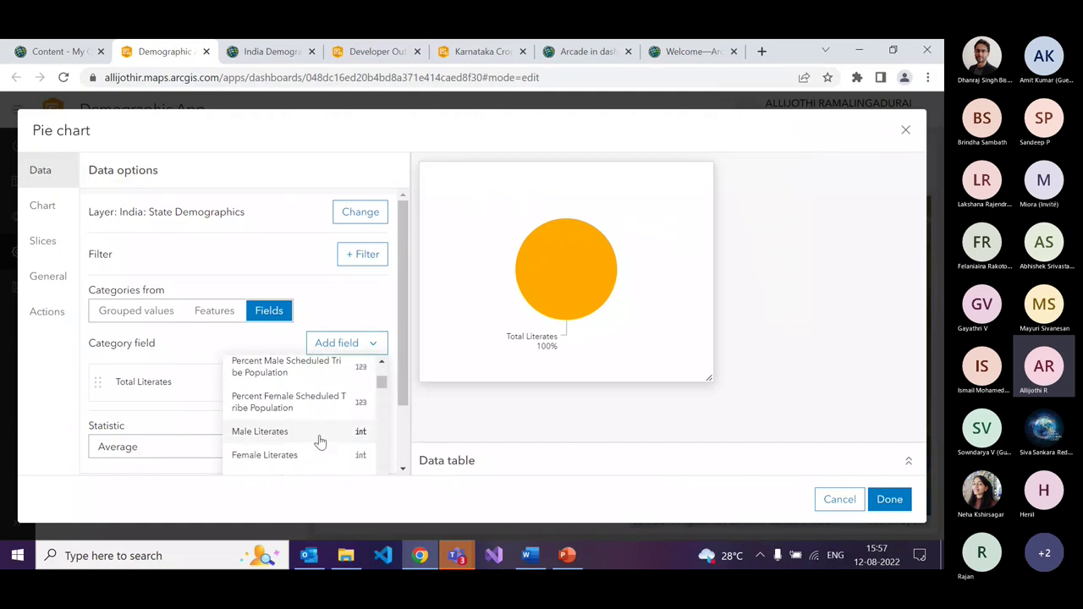
click(301, 433)
- Add Female Literates as the third category field and finish configuring the literacy pie chart
click(346, 343)
scroll(317, 440, down, 4)
scroll(315, 439, down, 8)
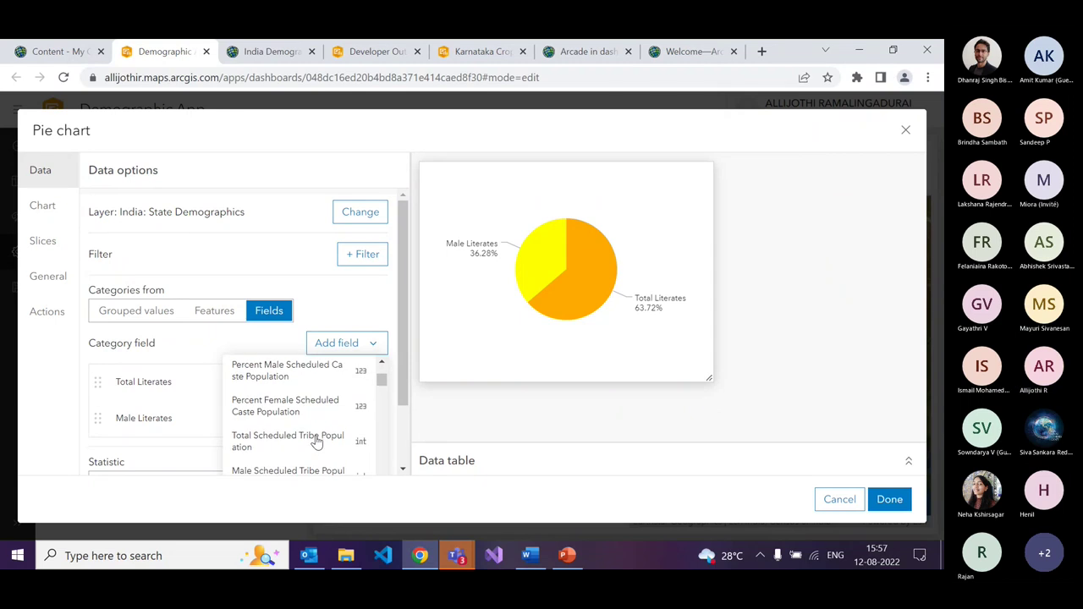
scroll(316, 440, down, 2)
scroll(300, 406, down, 2)
scroll(292, 435, up, 2)
click(292, 433)
scroll(327, 396, down, 1)
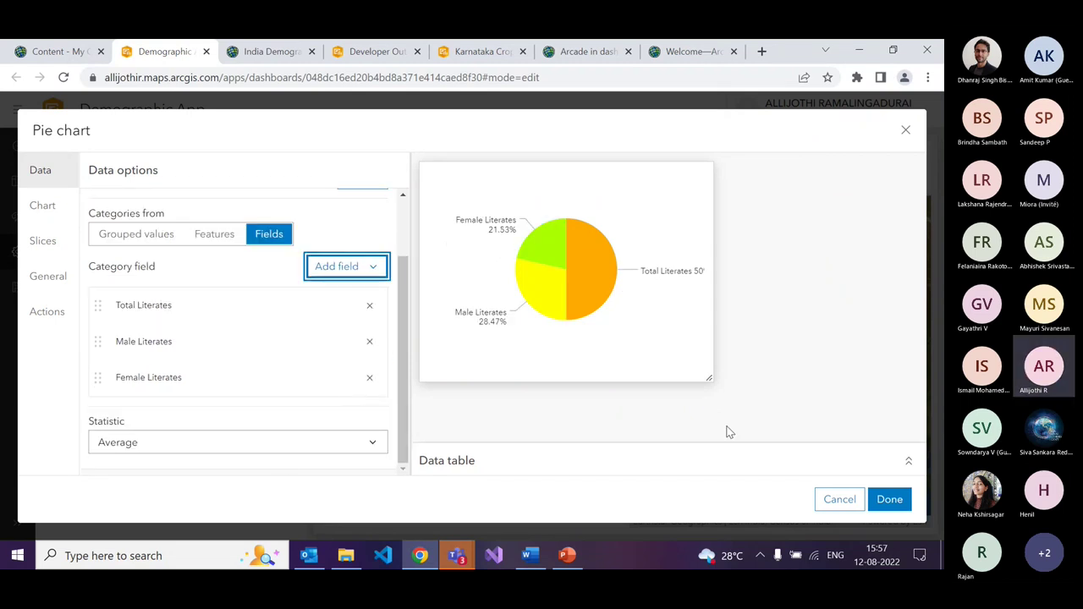
click(888, 499)
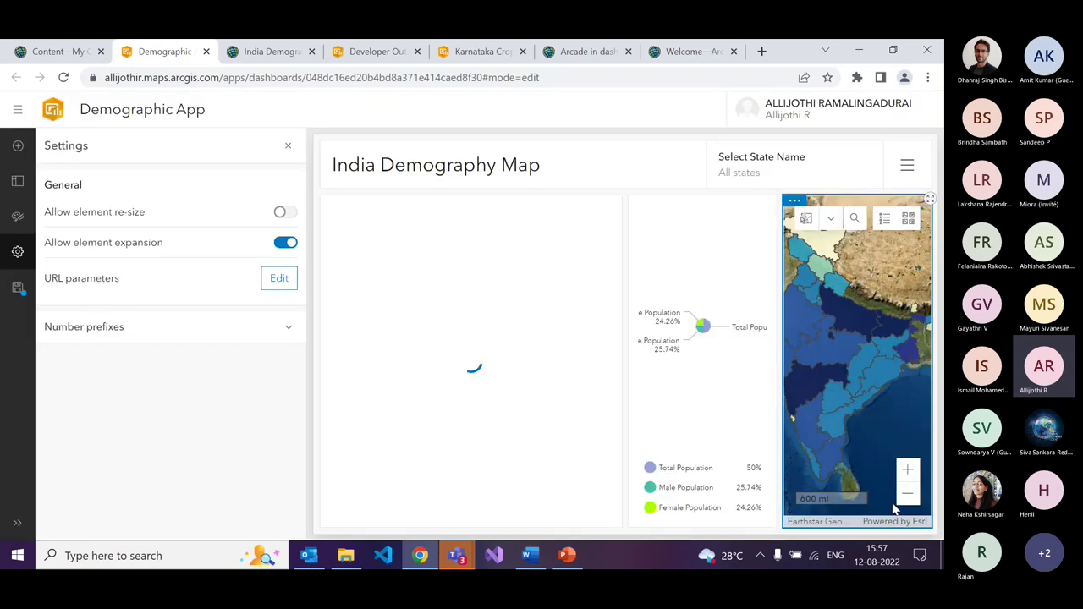
- Group the literacy pie chart with the population pie chart as tabs beside the map, and check both tabs
drag(334, 208, 702, 510)
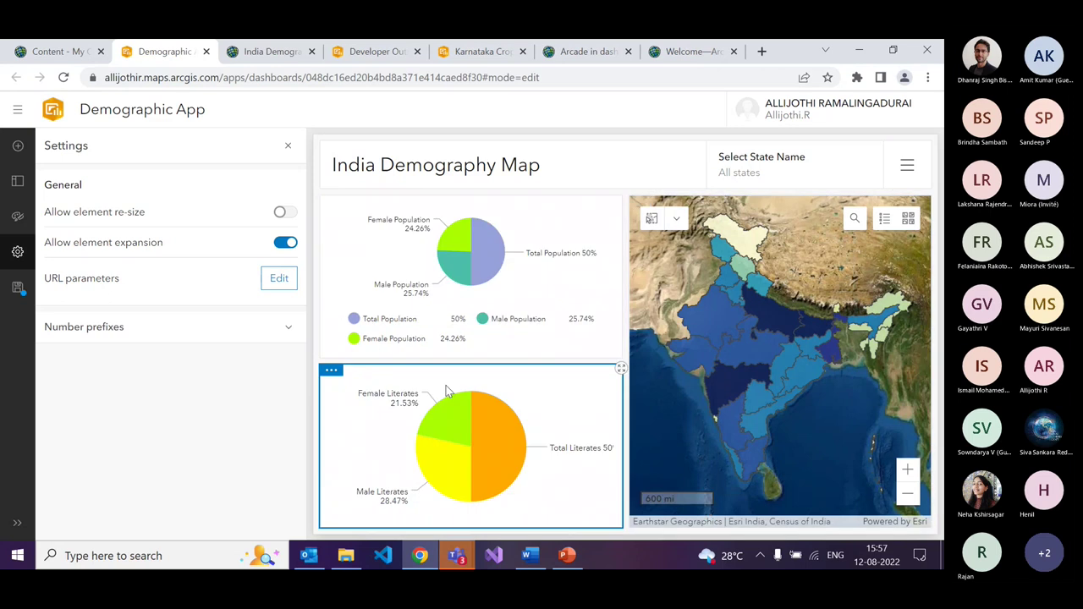
drag(331, 375, 473, 275)
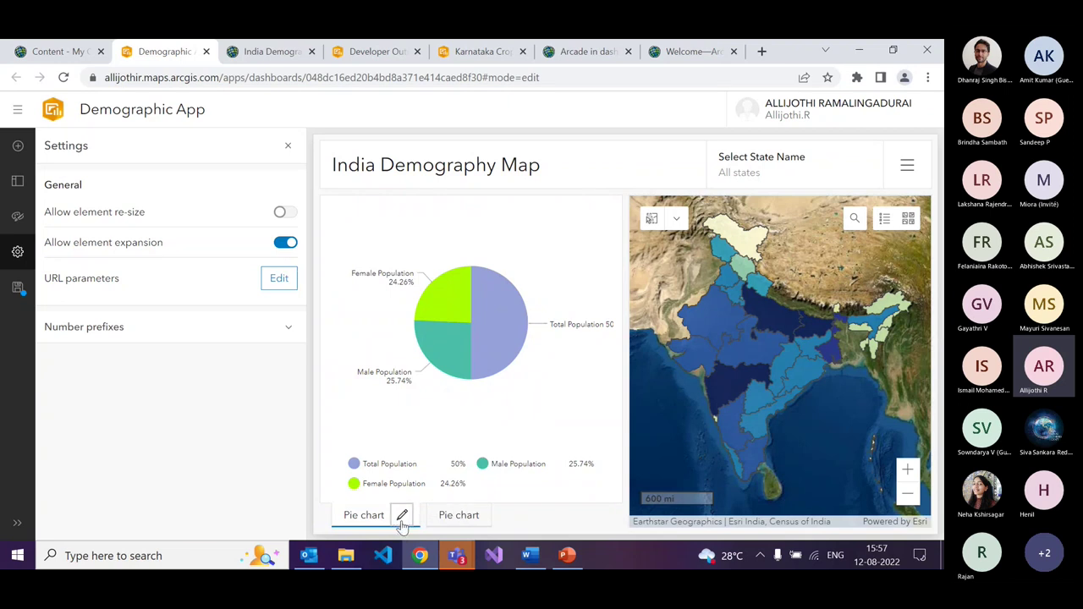
click(459, 514)
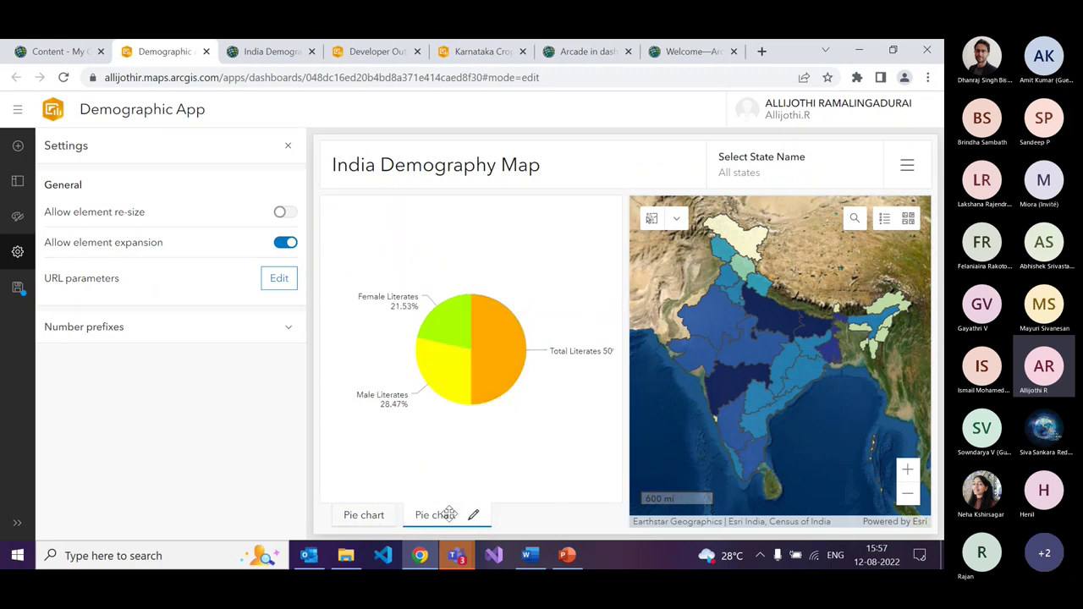
click(370, 514)
click(445, 515)
click(365, 515)
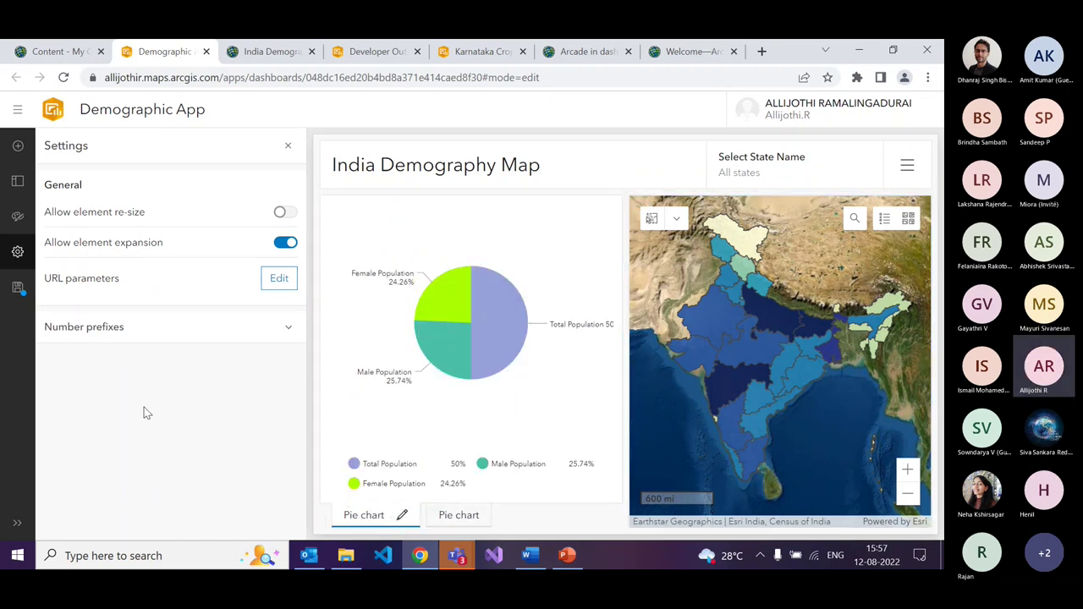
- Switch to the finished India Demographics dashboard and examine its Literacy and Illiteracy pie chart tabs
click(372, 51)
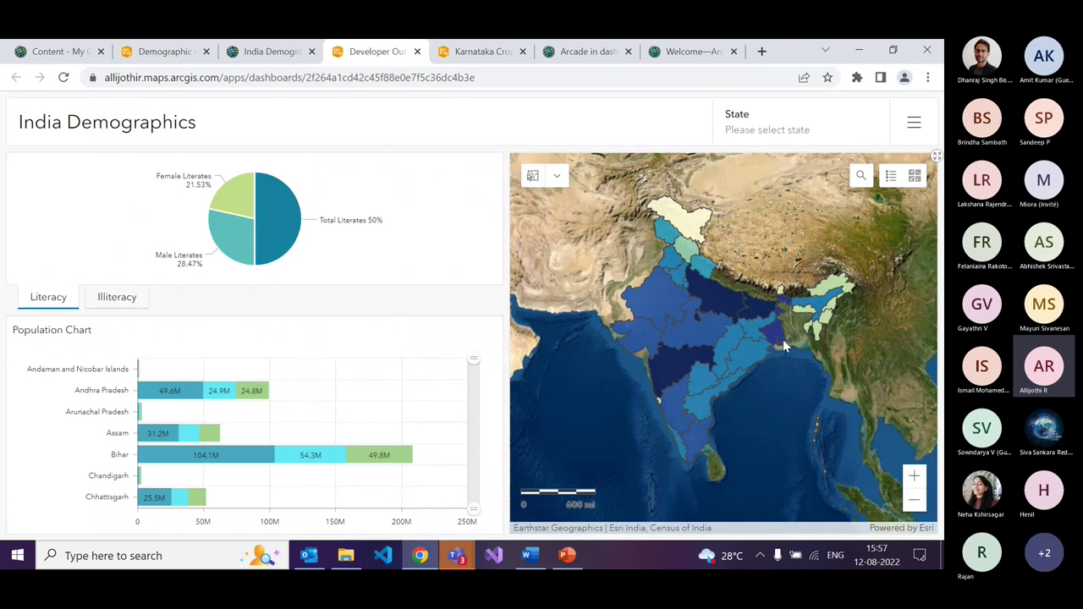
mouse_move(150, 397)
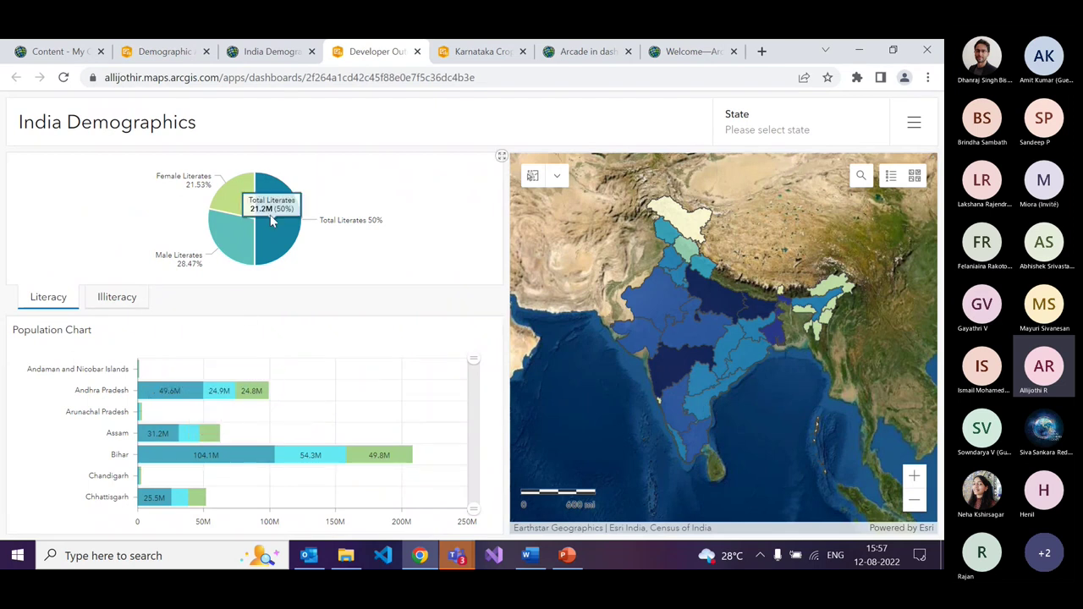
click(112, 301)
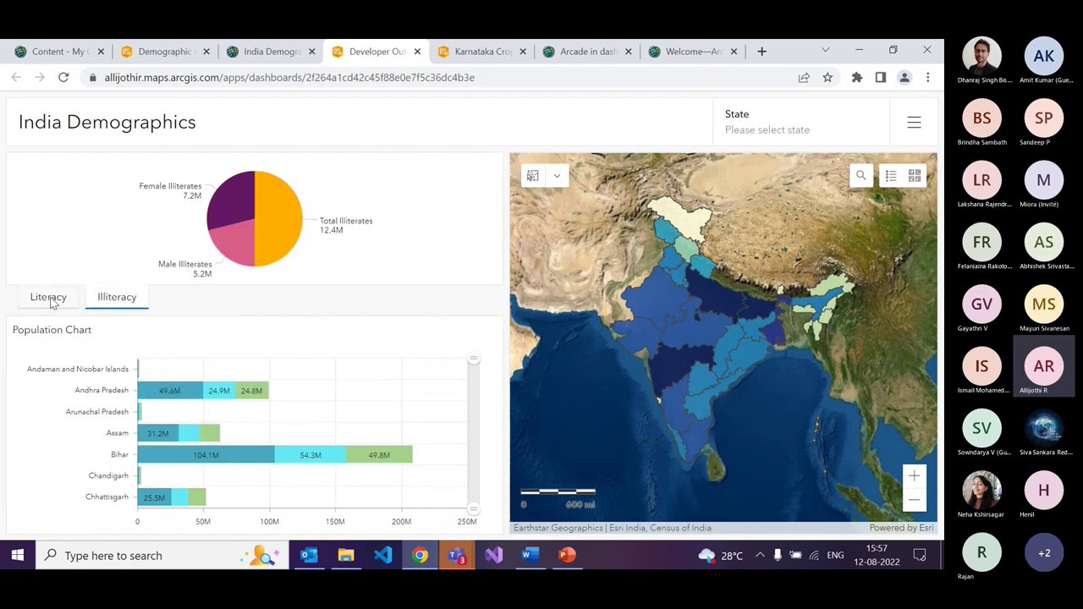
click(35, 303)
click(121, 304)
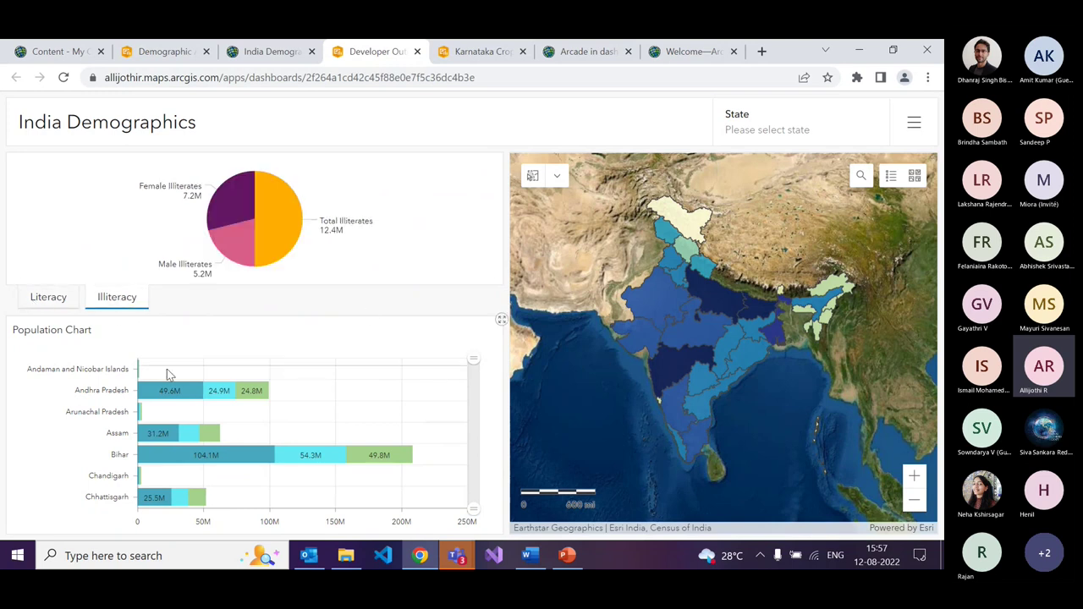
- Filter the dashboard by Andhra Pradesh from the Population Chart to compare its literacy and illiteracy pie charts, and clear the selection
mouse_move(176, 400)
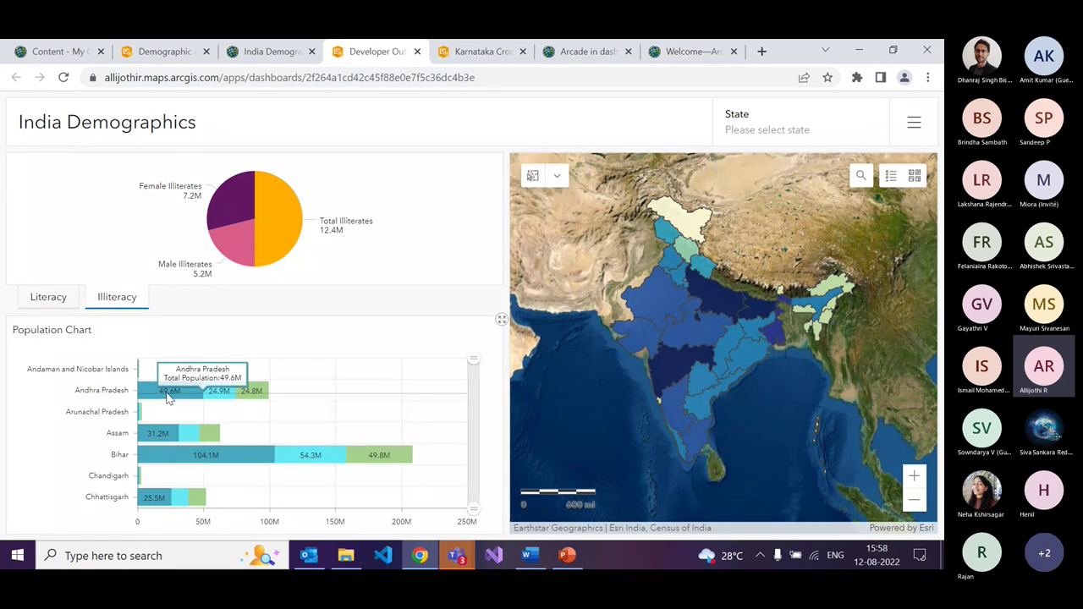
click(159, 398)
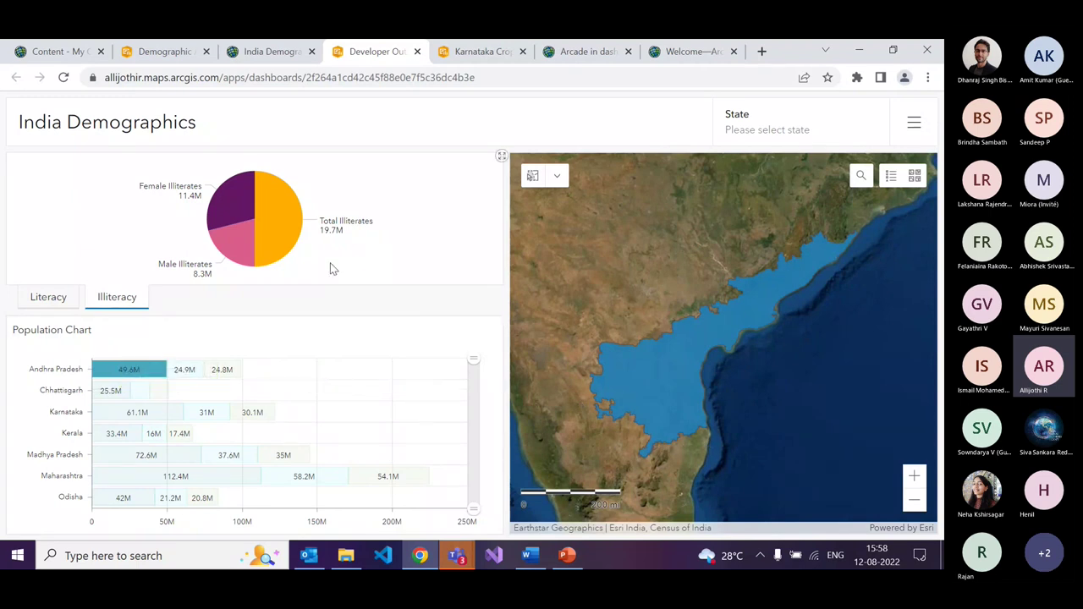
click(53, 298)
click(124, 304)
click(143, 379)
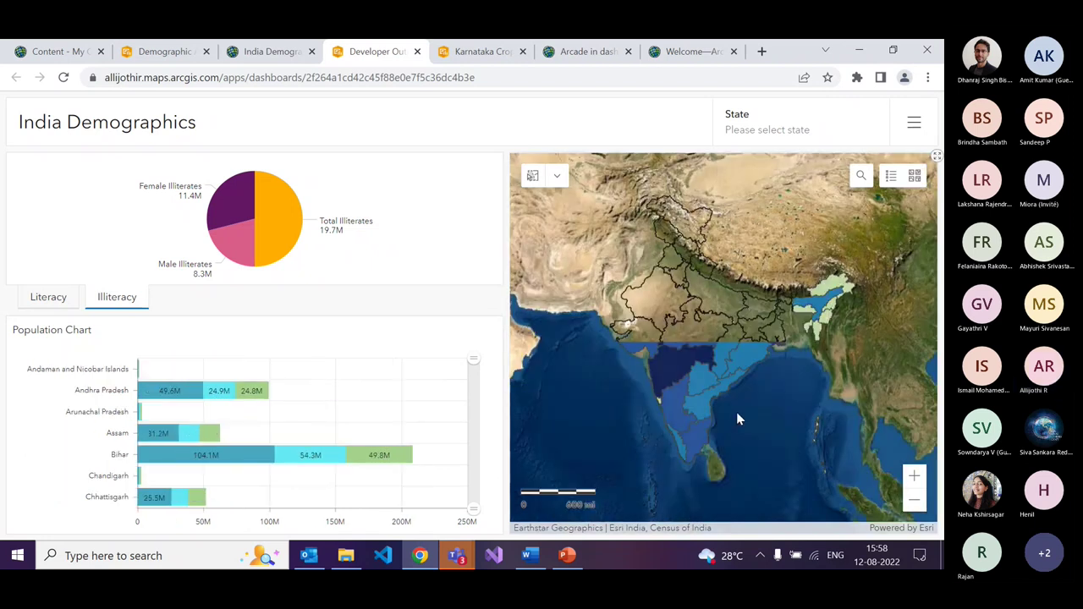
click(49, 297)
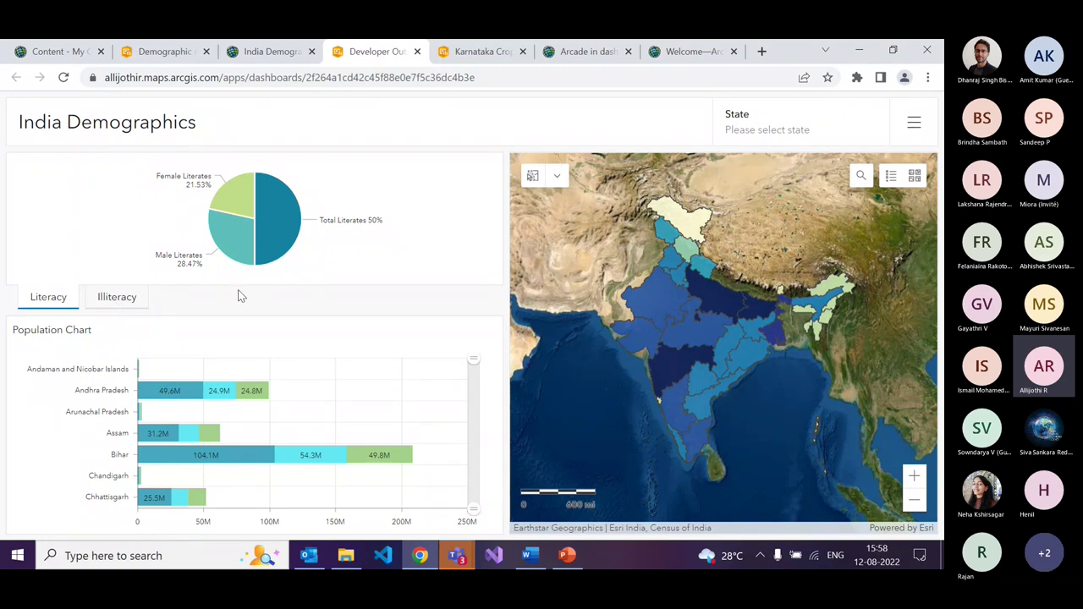
- Switch to the Karnataka Crop Production Dashboard and examine its % Food area and Crop Production charts
click(479, 52)
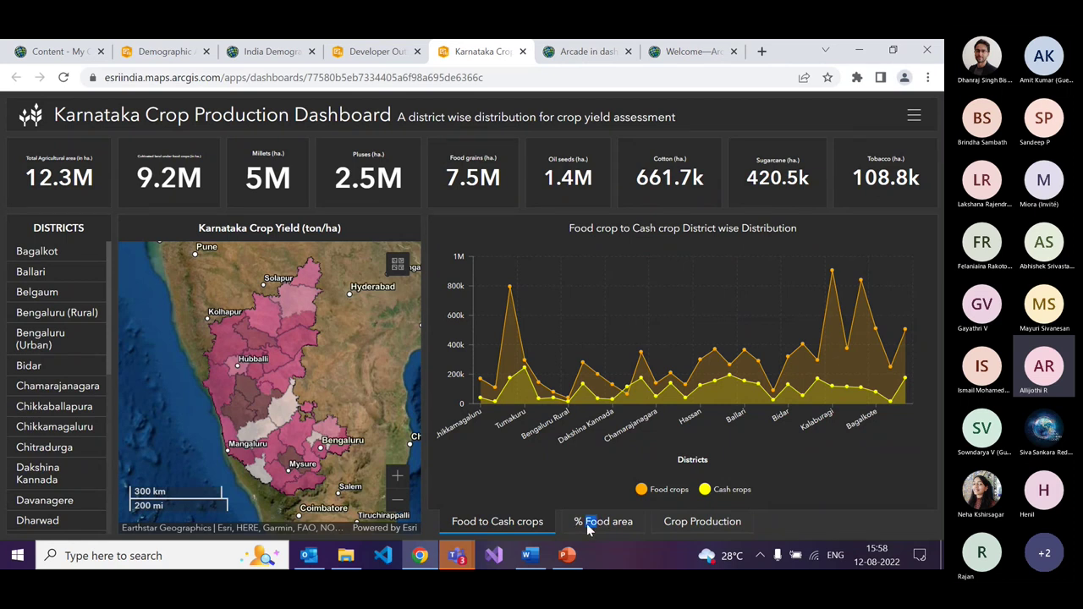
click(586, 523)
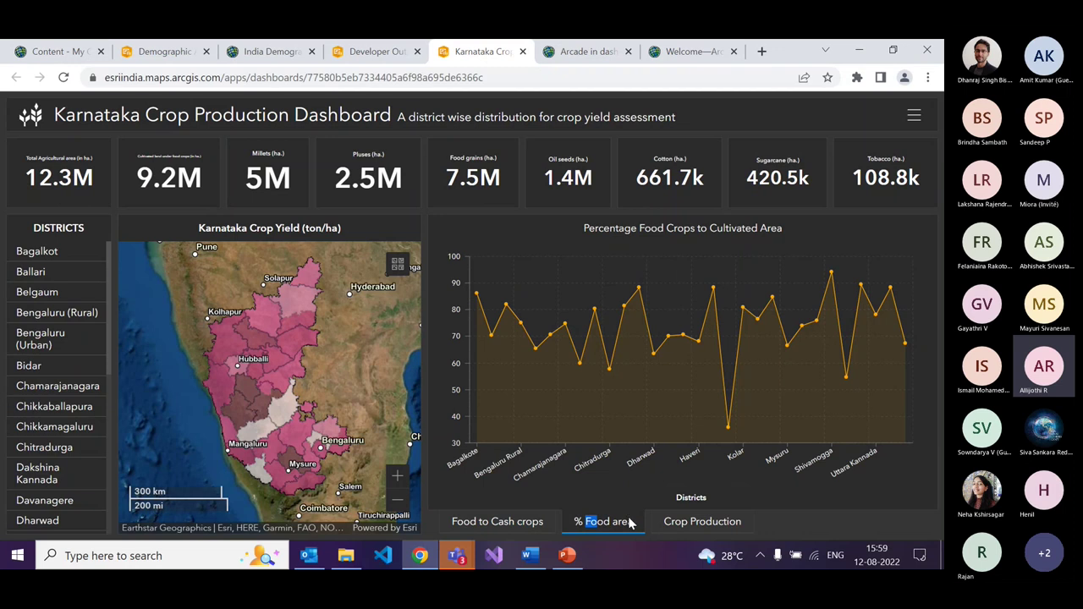
click(707, 523)
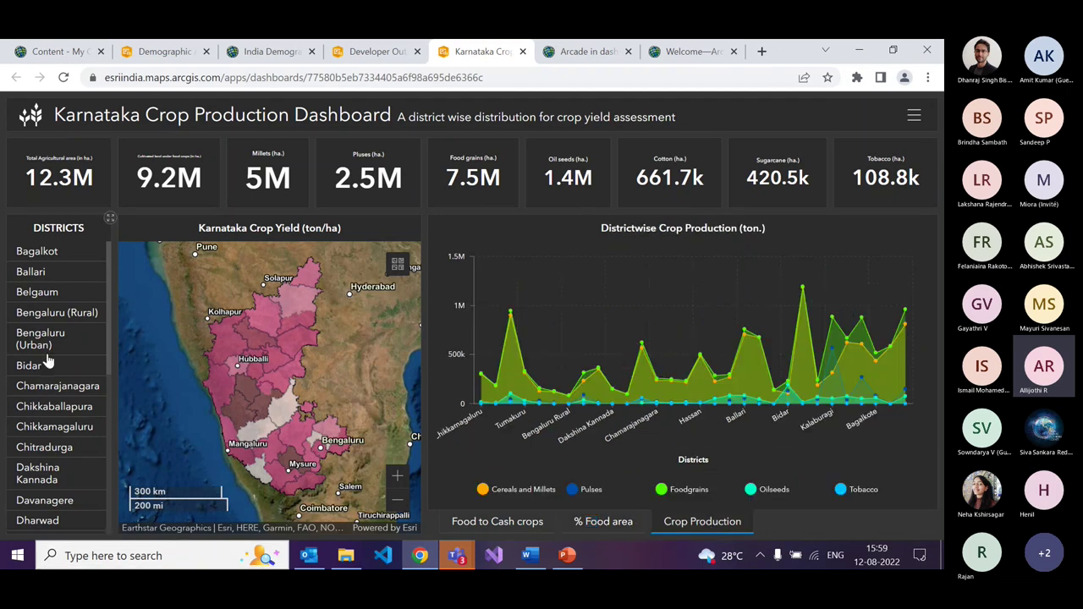
- Show the % Food area chart and filter the crop dashboard to the Bidar district
scroll(85, 443, down, 3)
scroll(85, 442, up, 3)
click(593, 521)
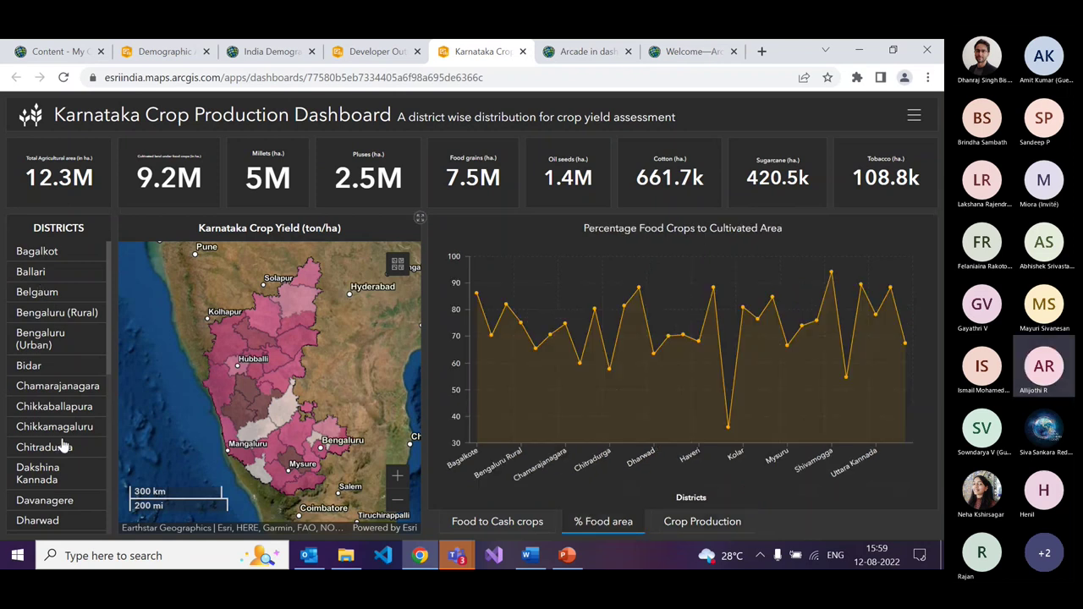
click(44, 367)
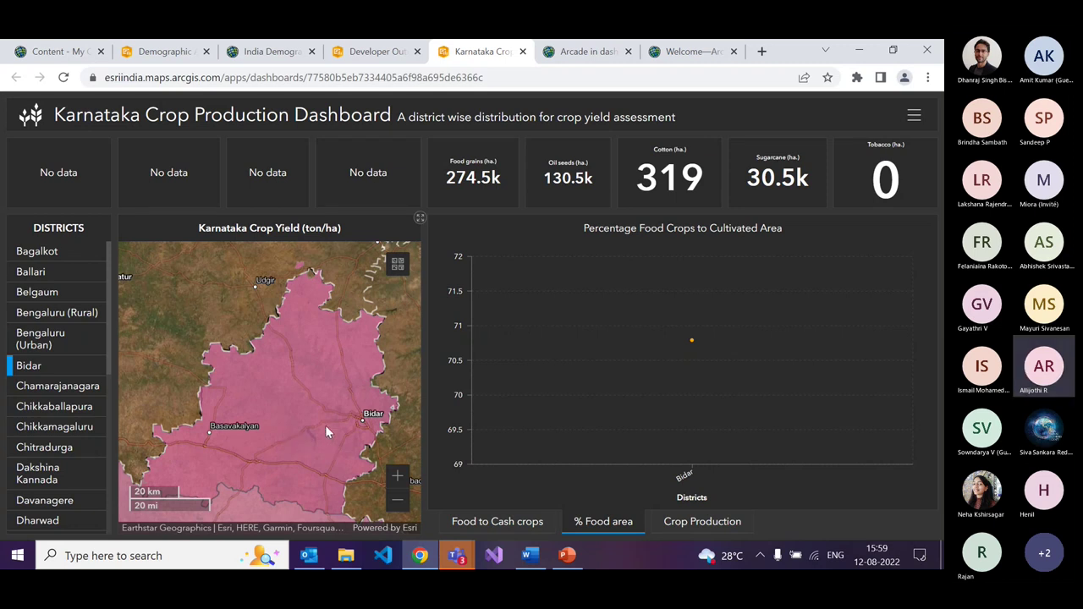
- Switch to the Microsoft Teams meeting and stop sharing the screen
click(456, 555)
click(510, 499)
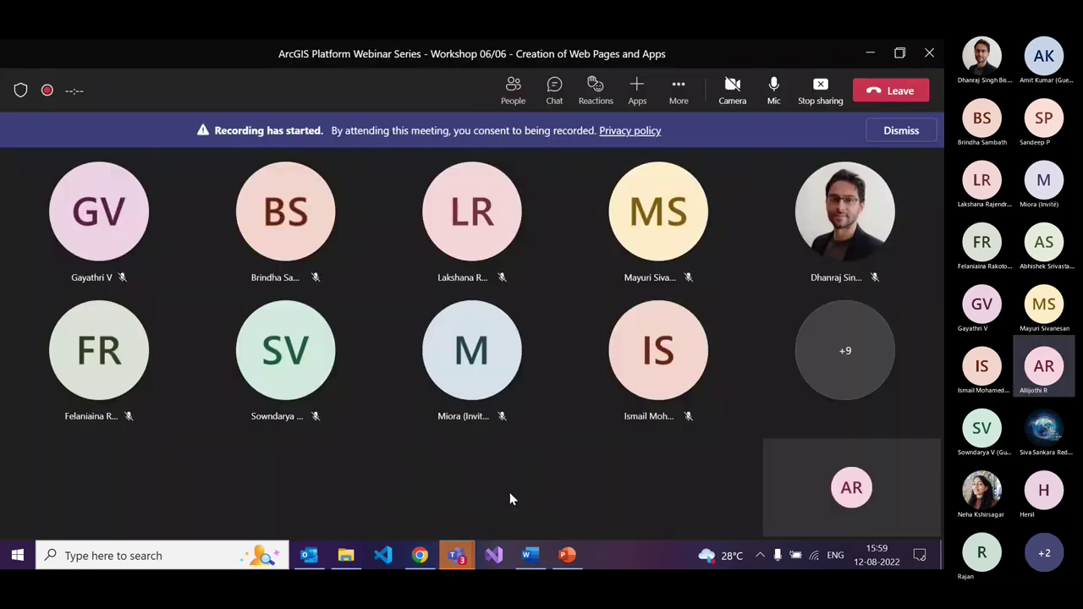
click(826, 99)
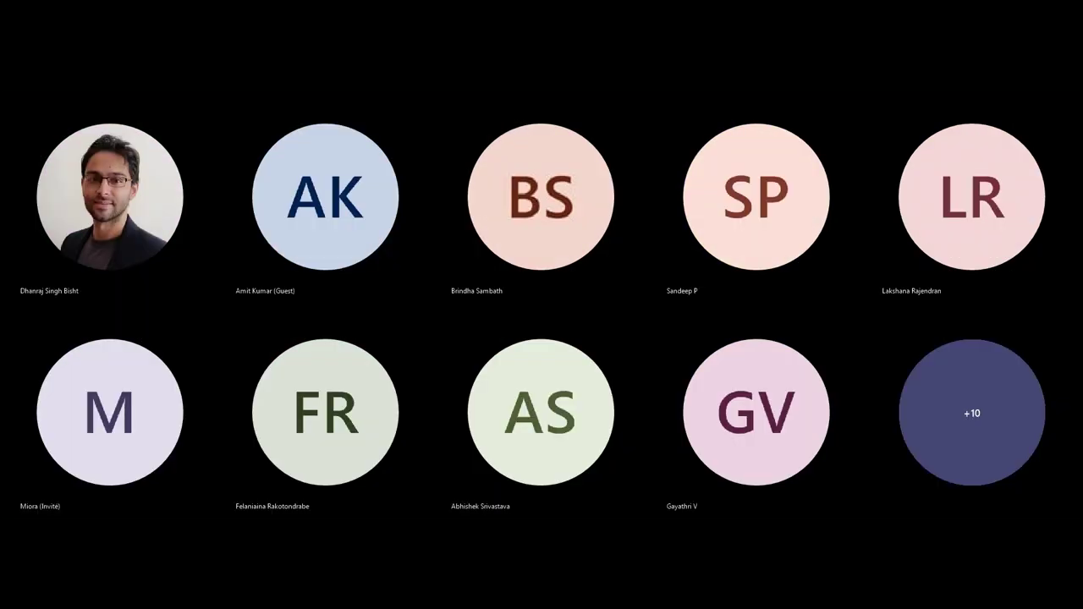